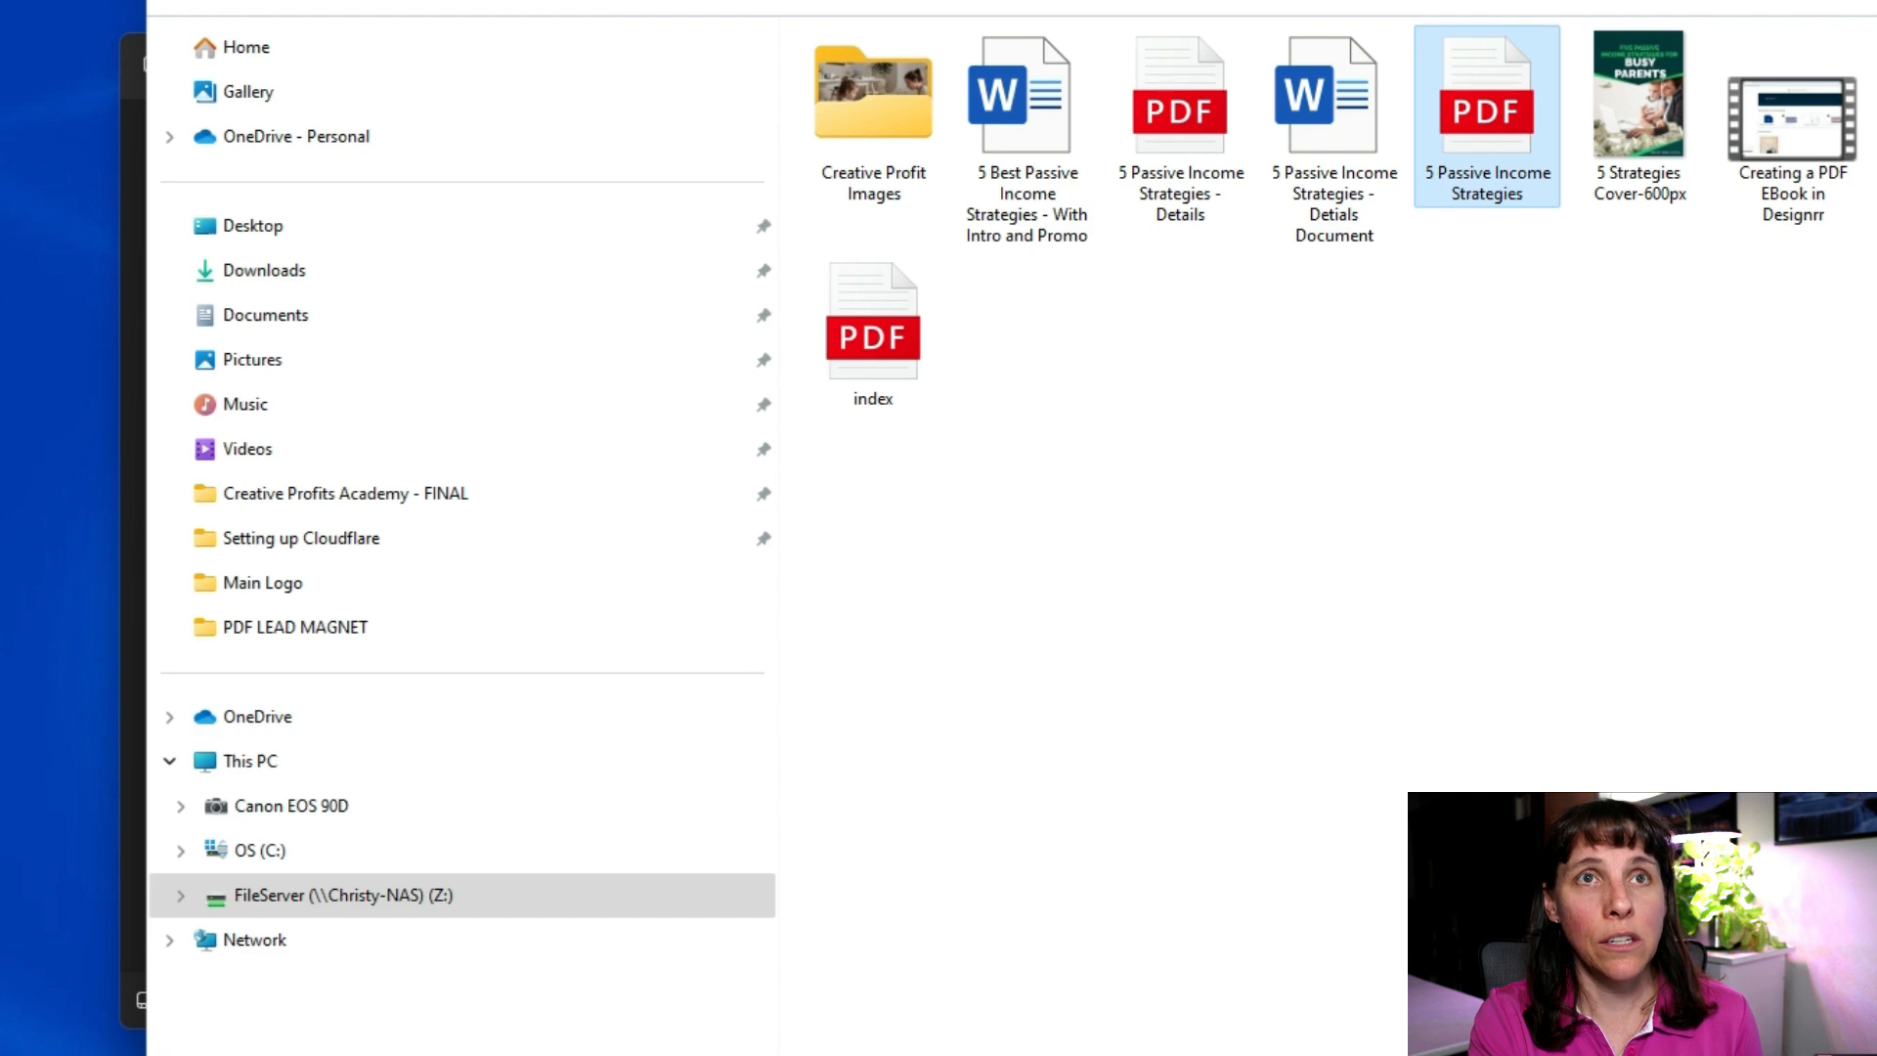
Step: Close File Explorer and the book cover preview, and maximize the webmail window
key(ctrl+w)
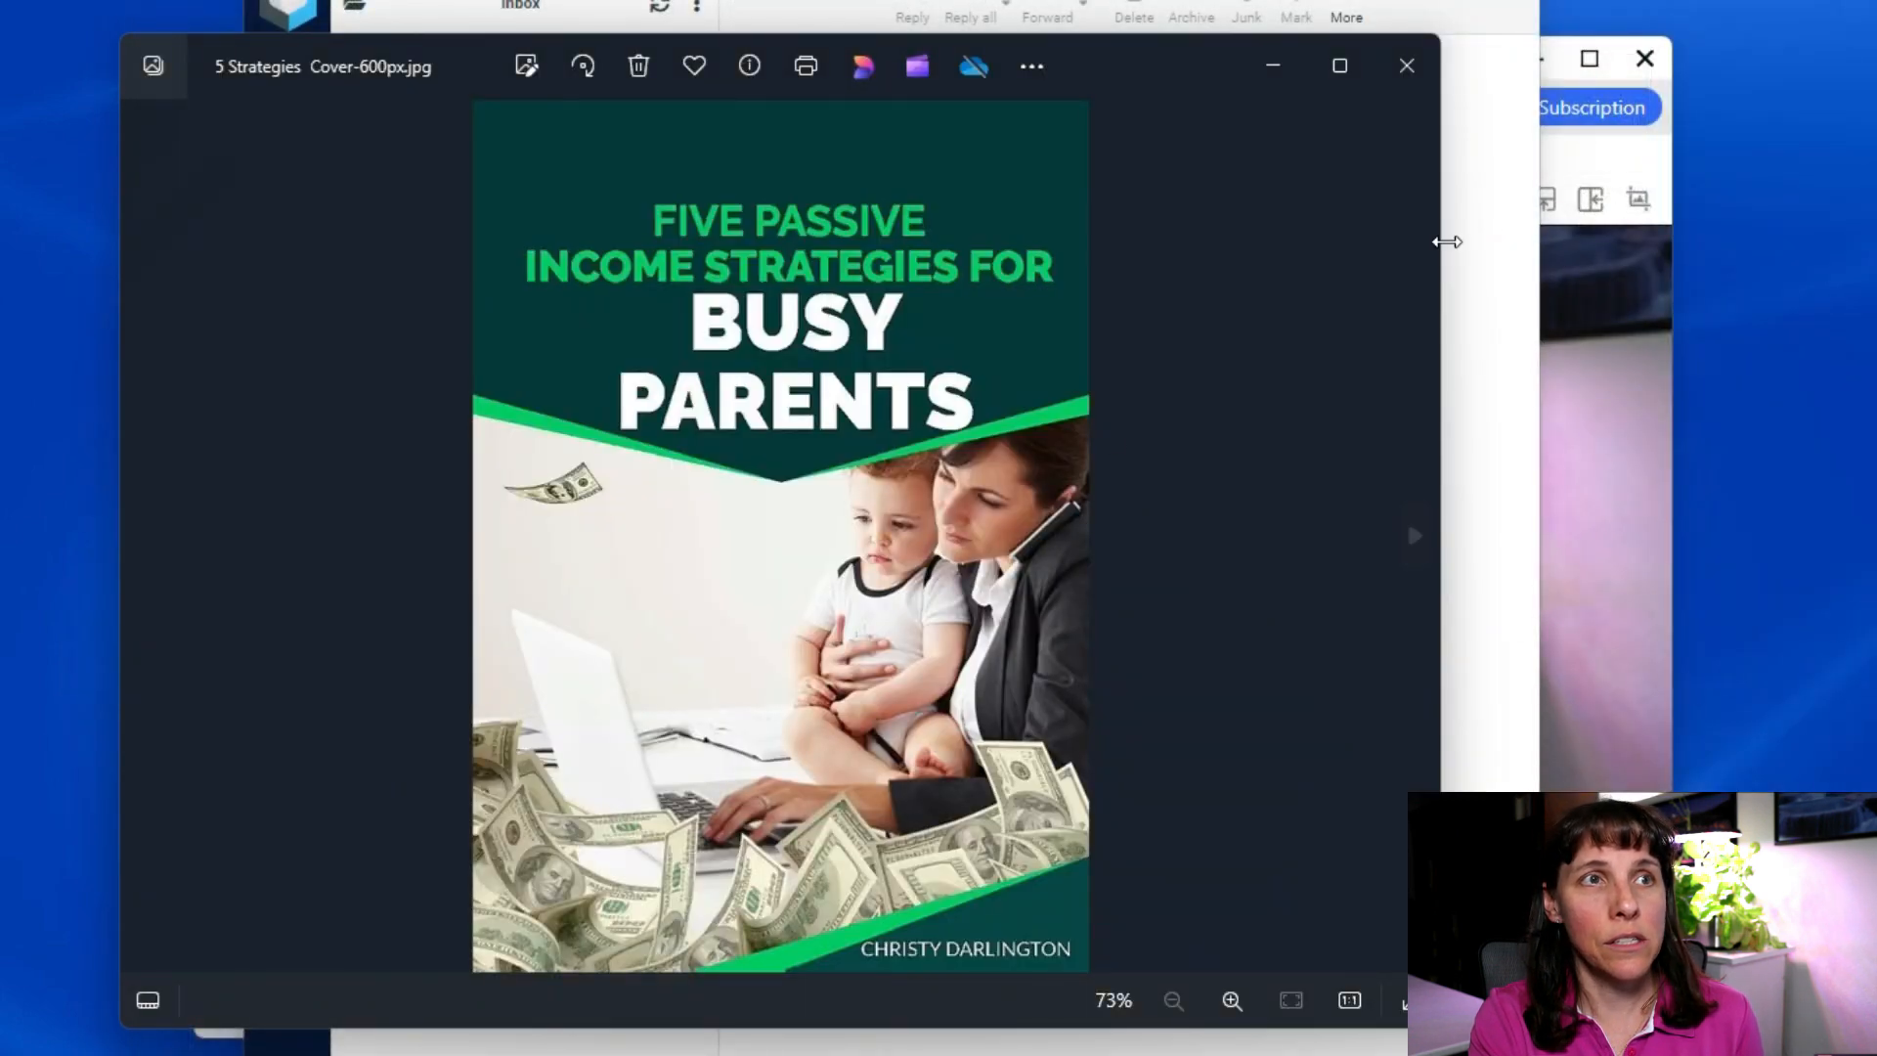
click(1421, 72)
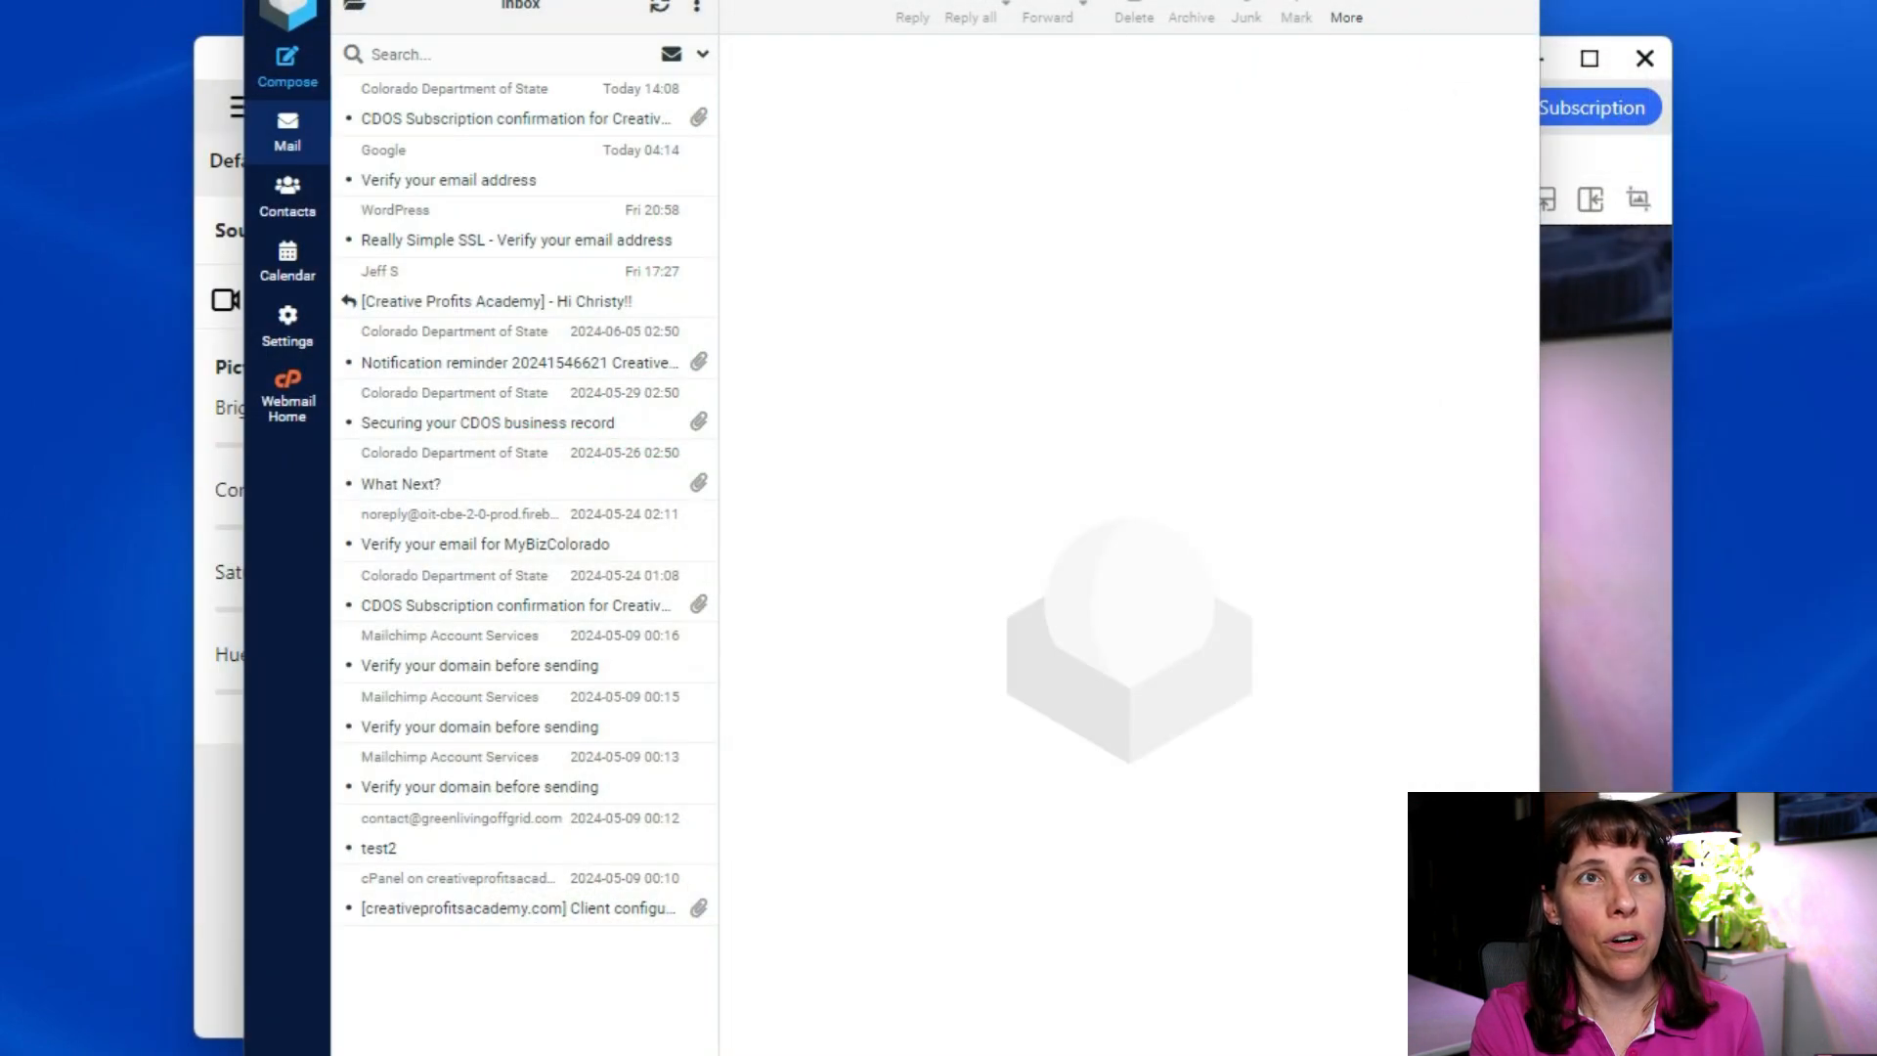
key(super+Up)
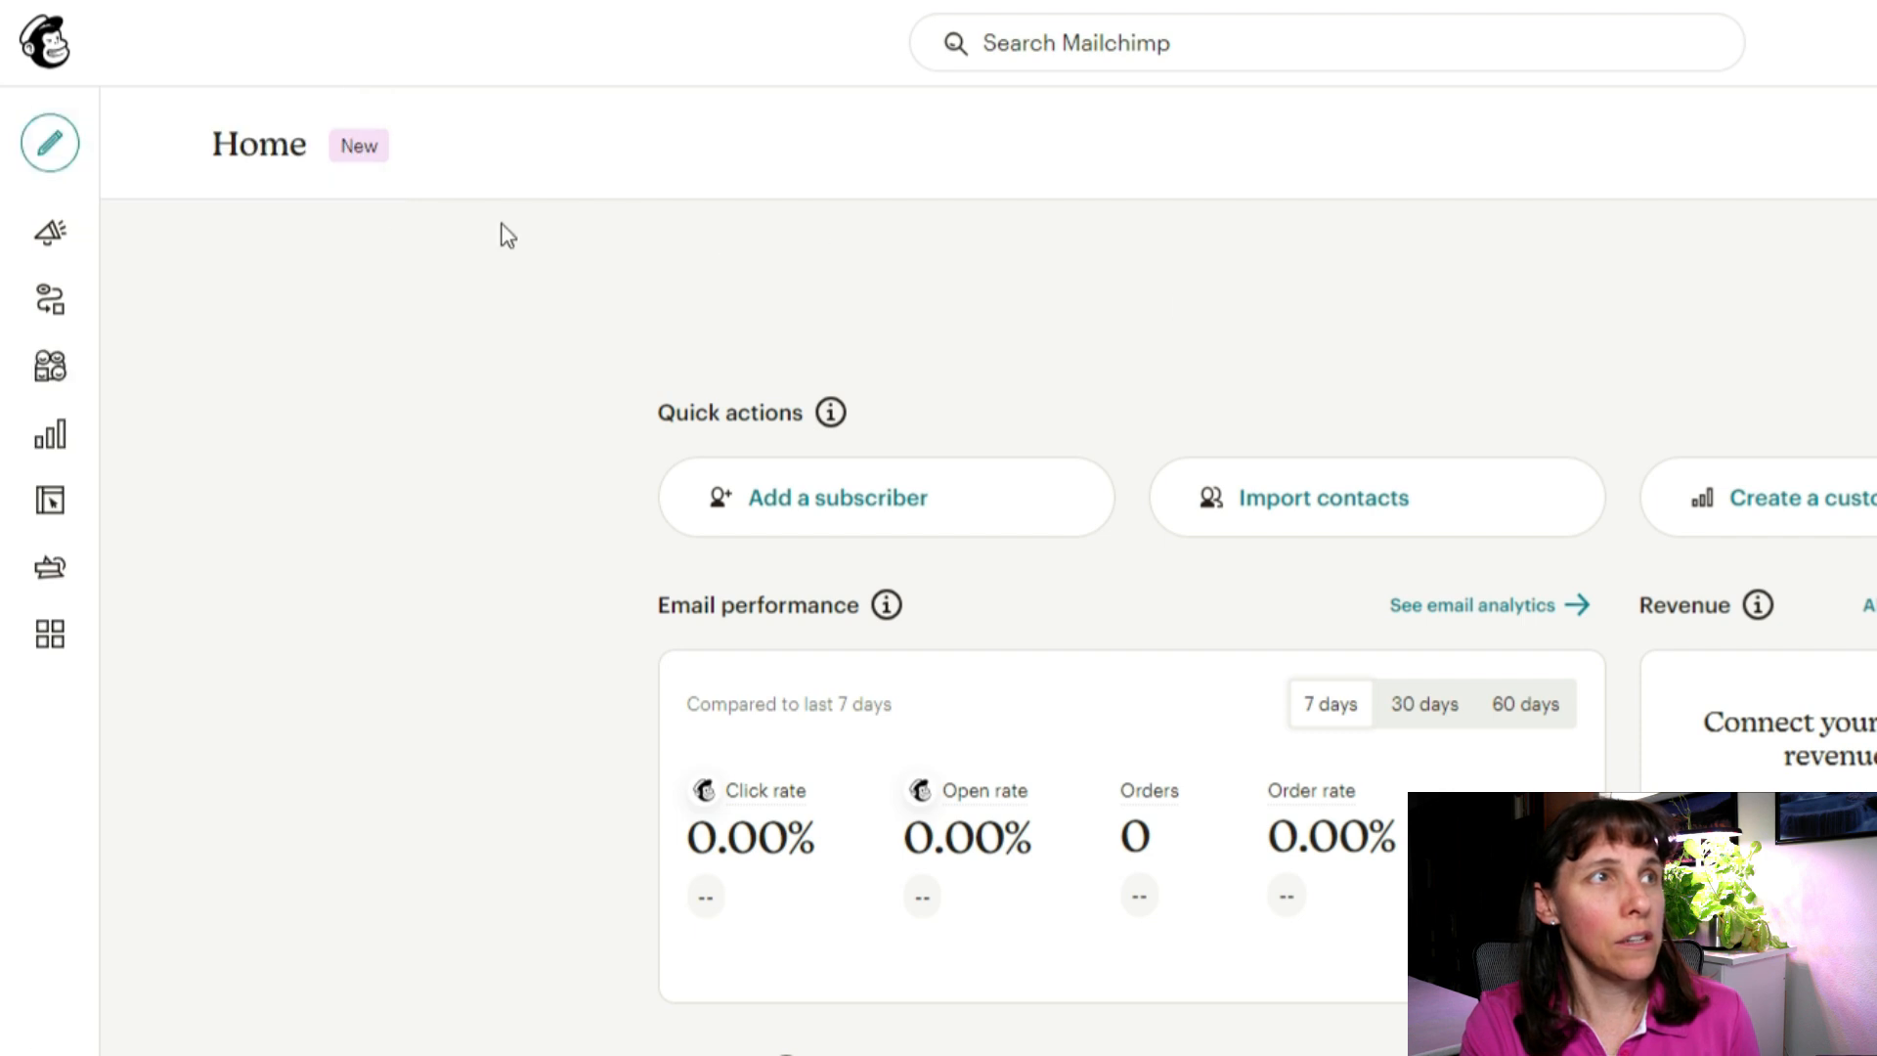
Step: Go to the Audience dashboard from the left navigation
mouse_move(137, 161)
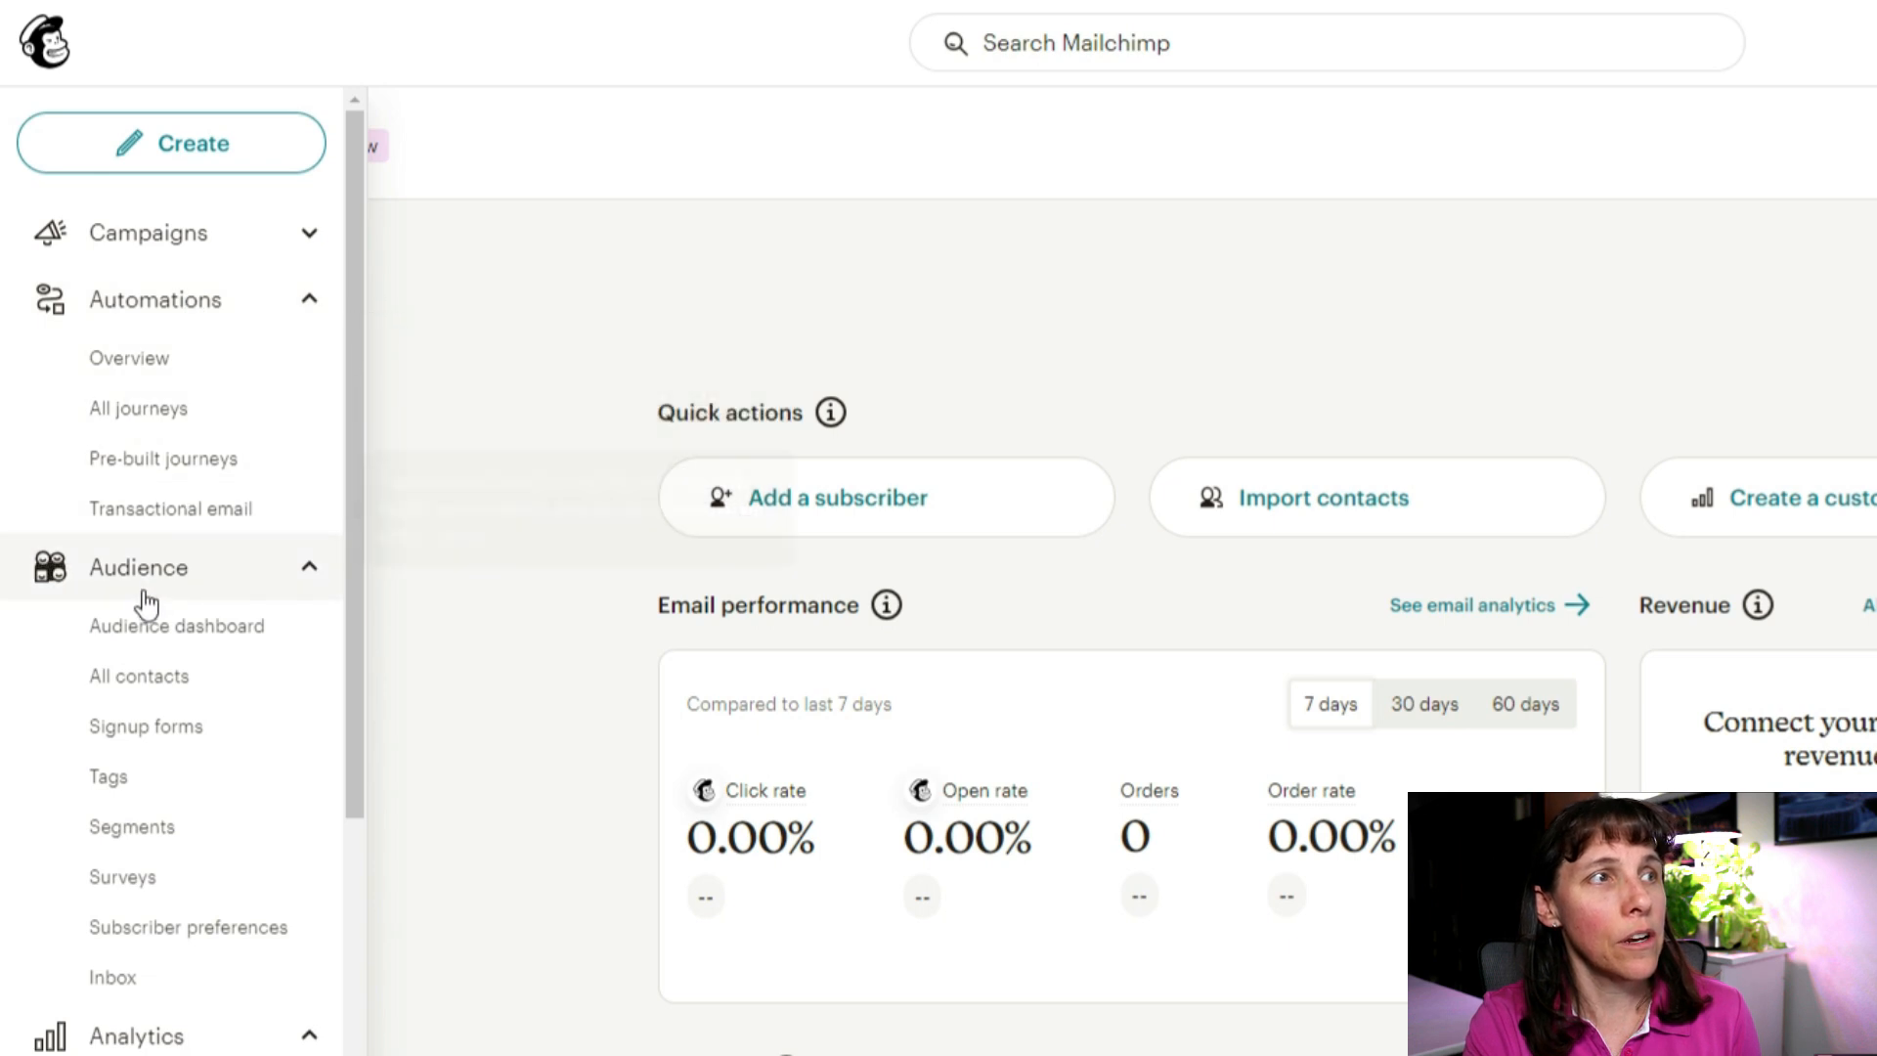
click(159, 577)
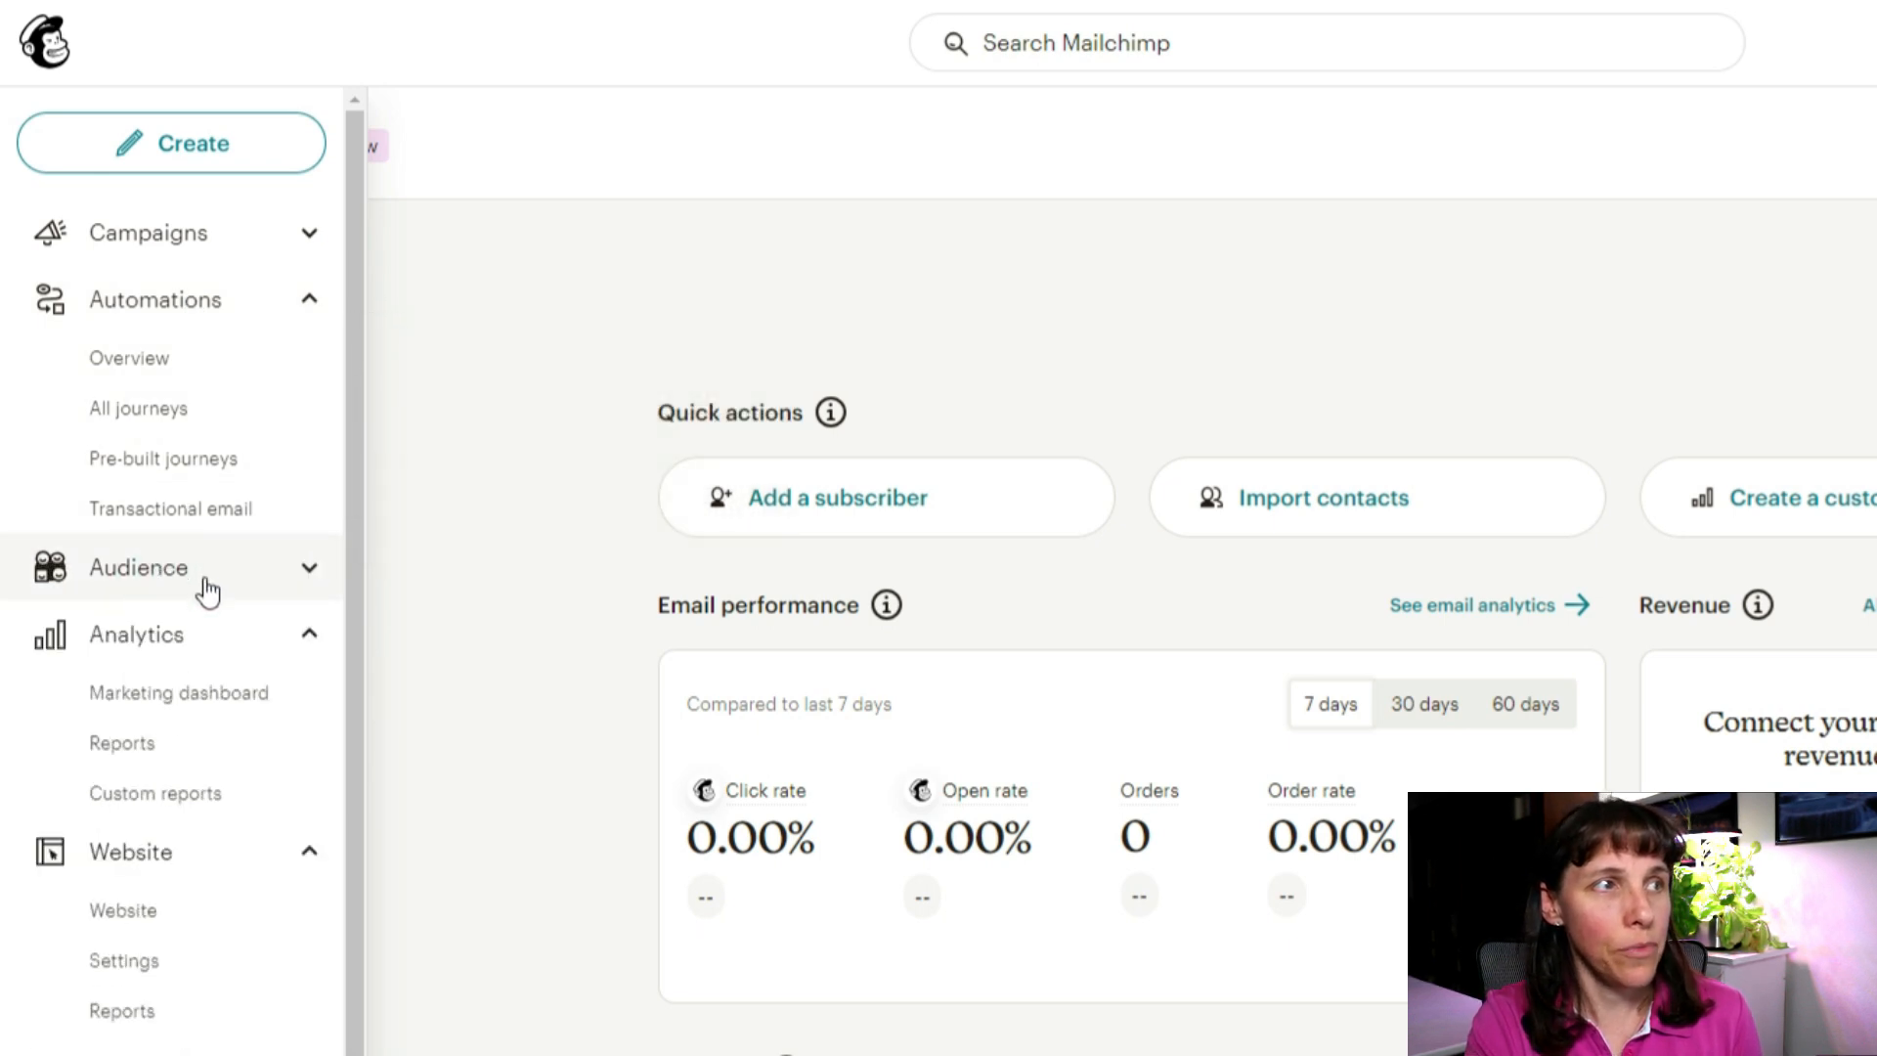
click(311, 569)
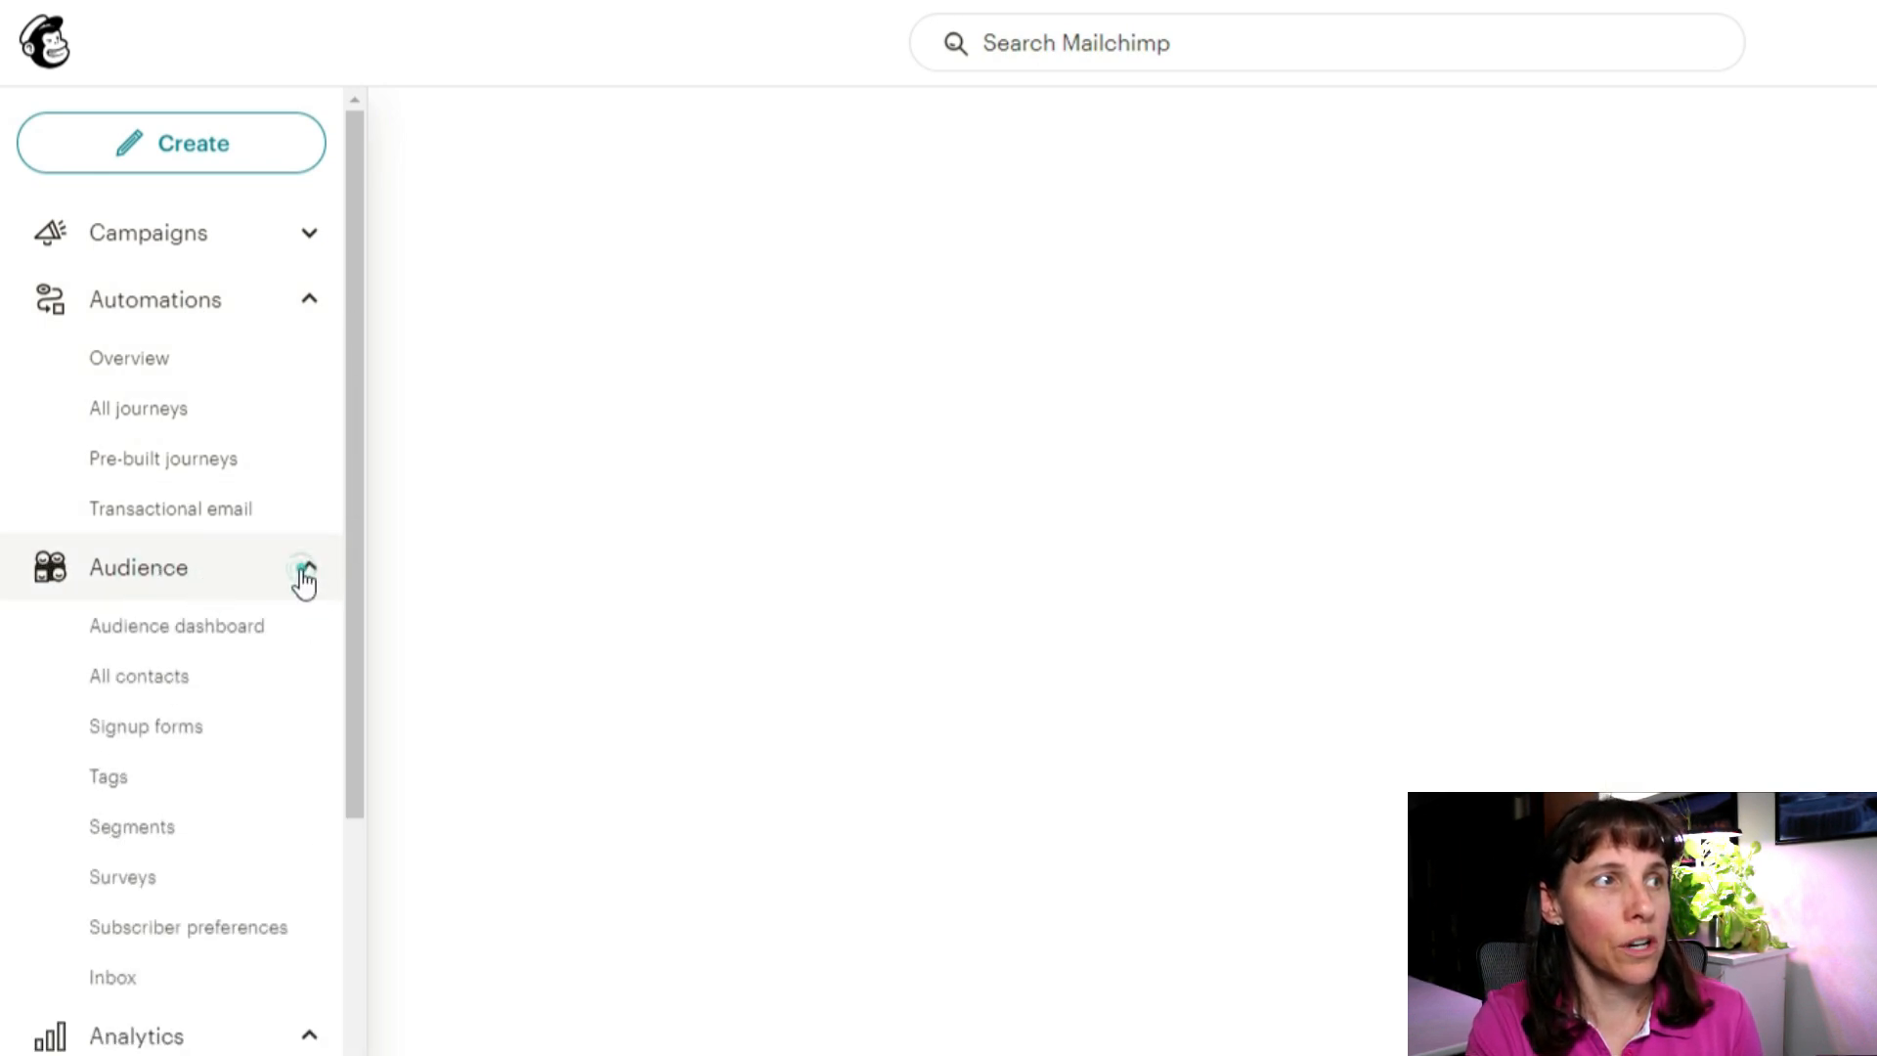
click(169, 628)
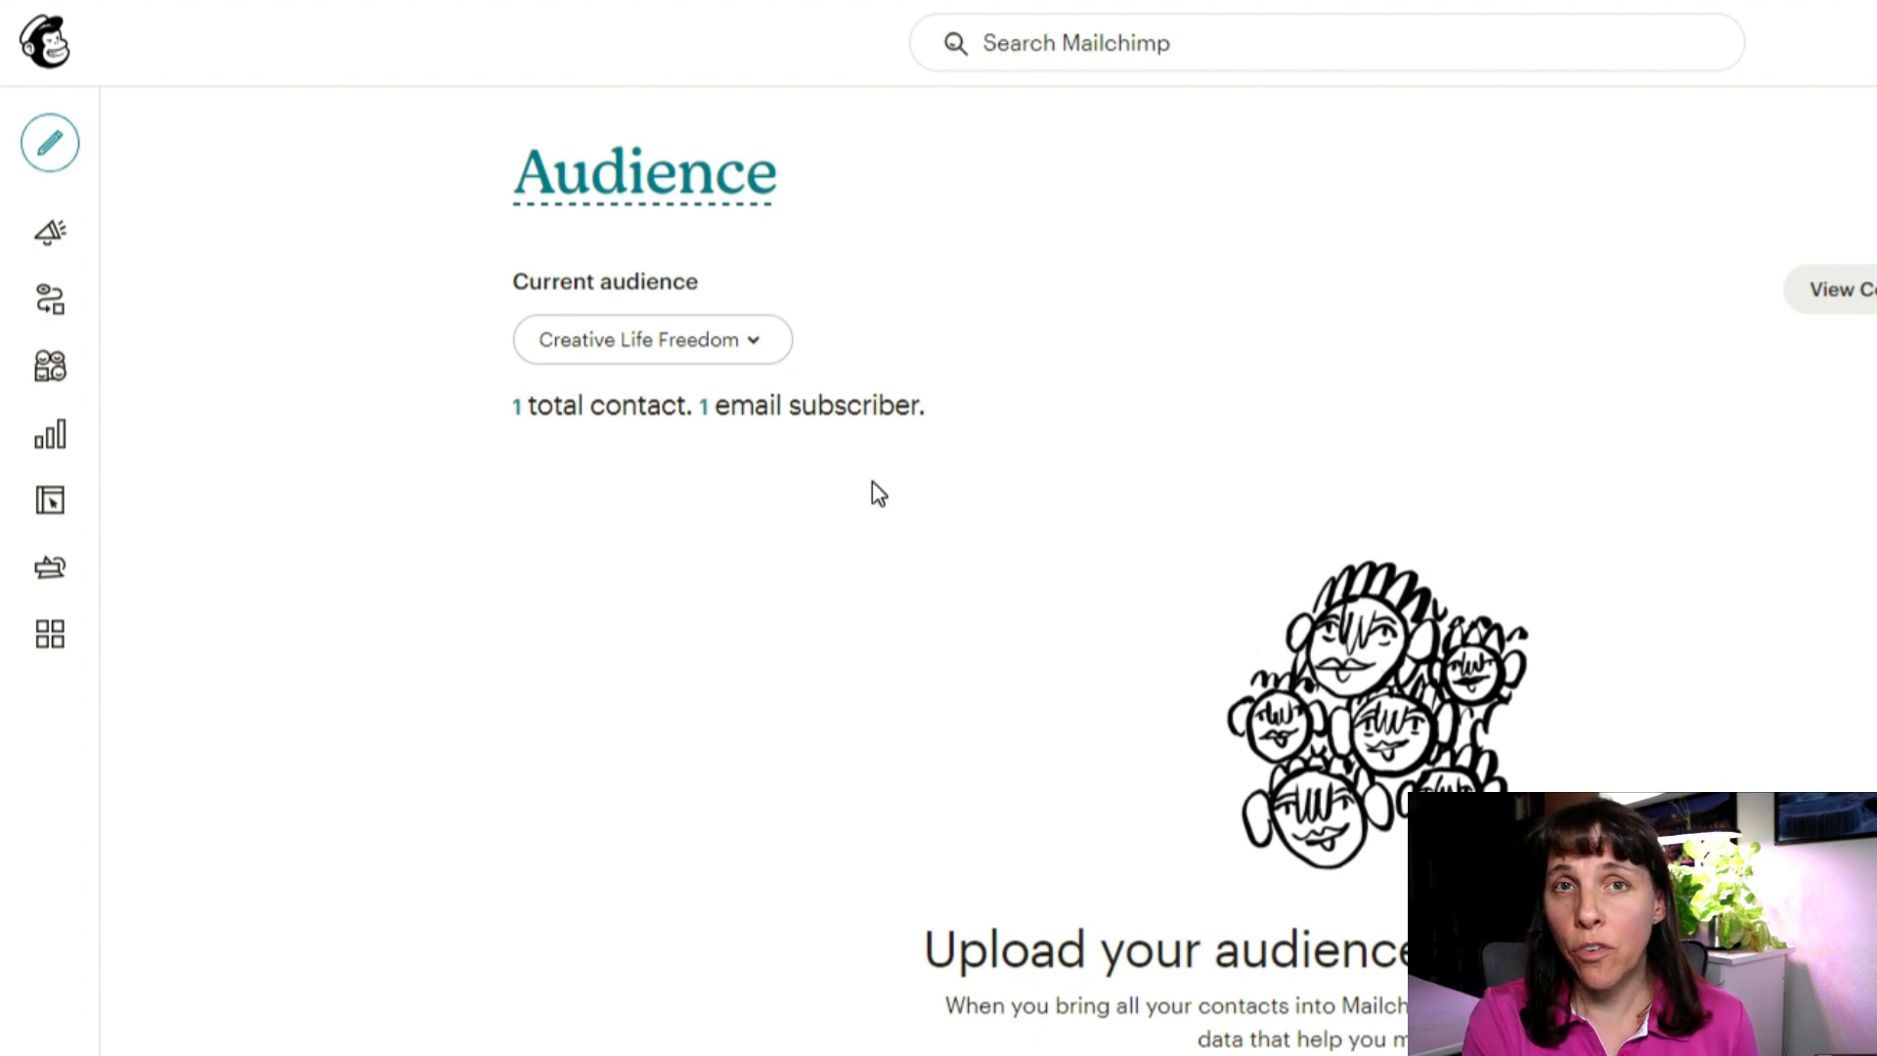
Step: Check that Creative Life Freedom is the current audience, then bring up Manage Audience
click(748, 357)
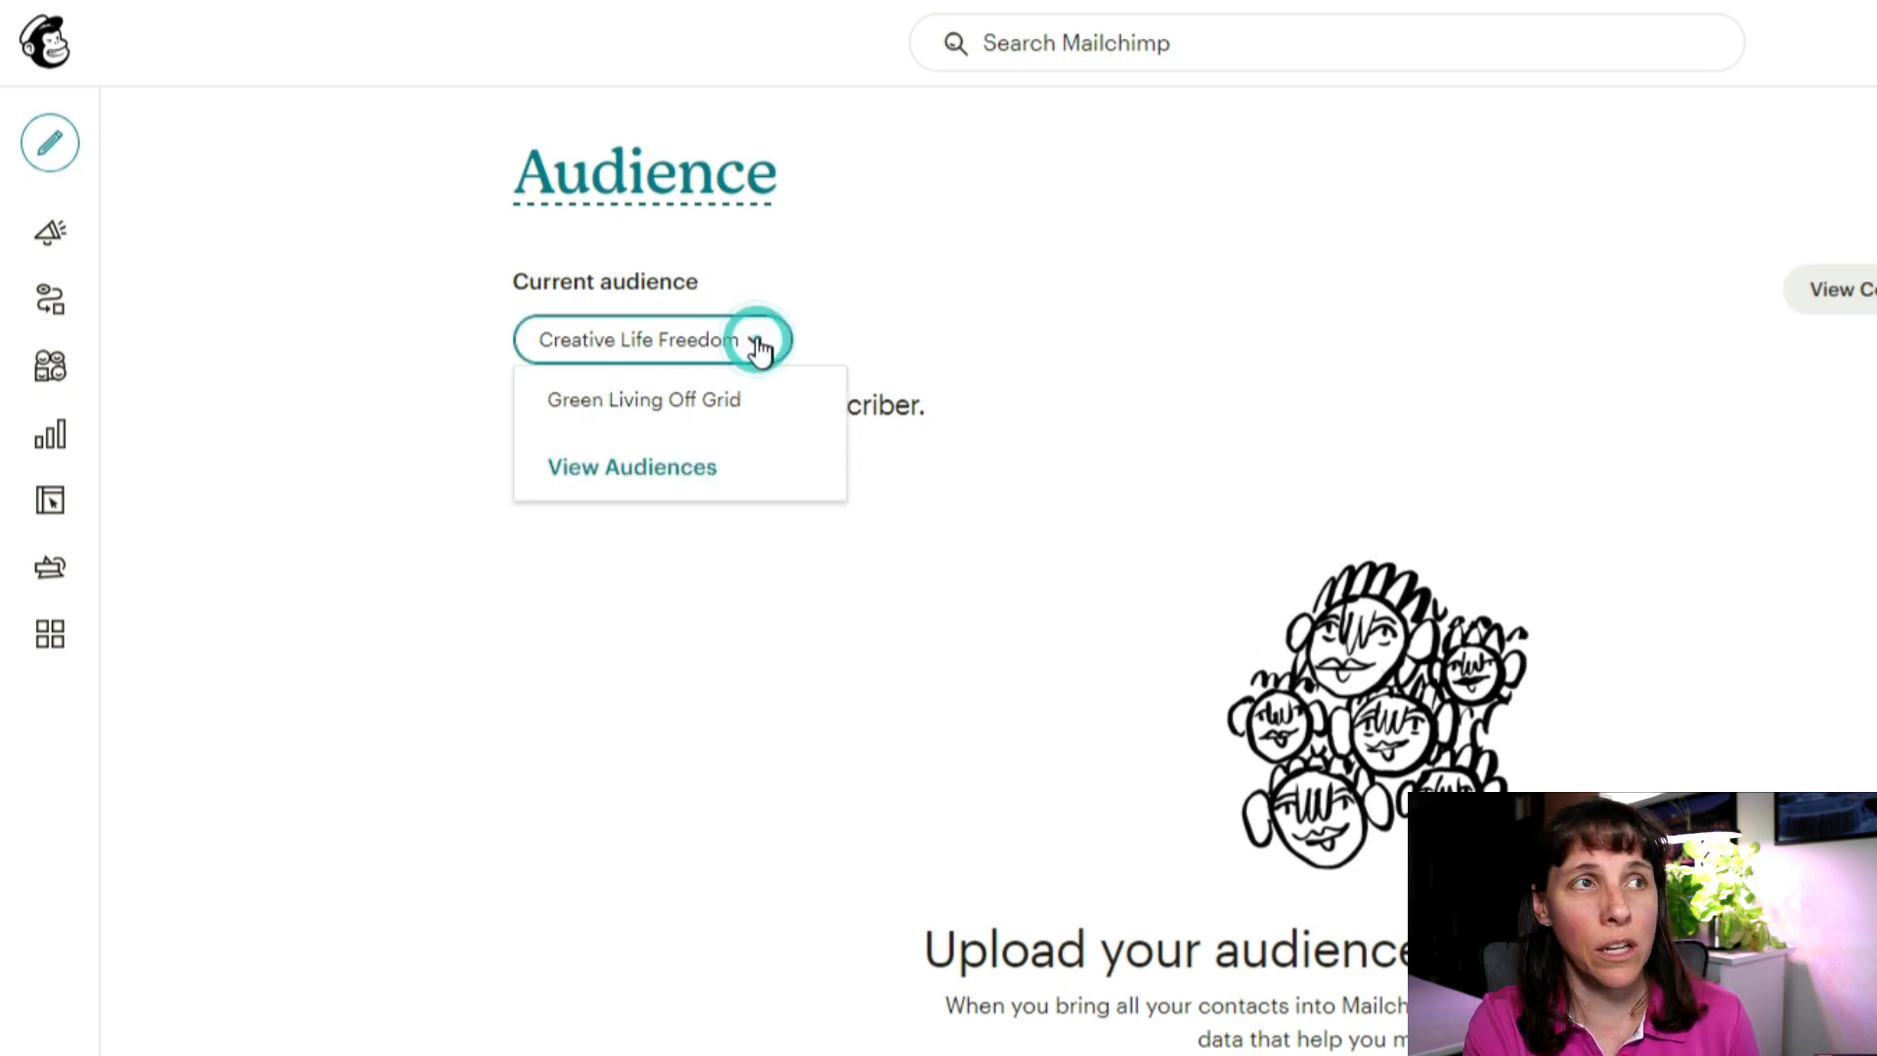
click(905, 307)
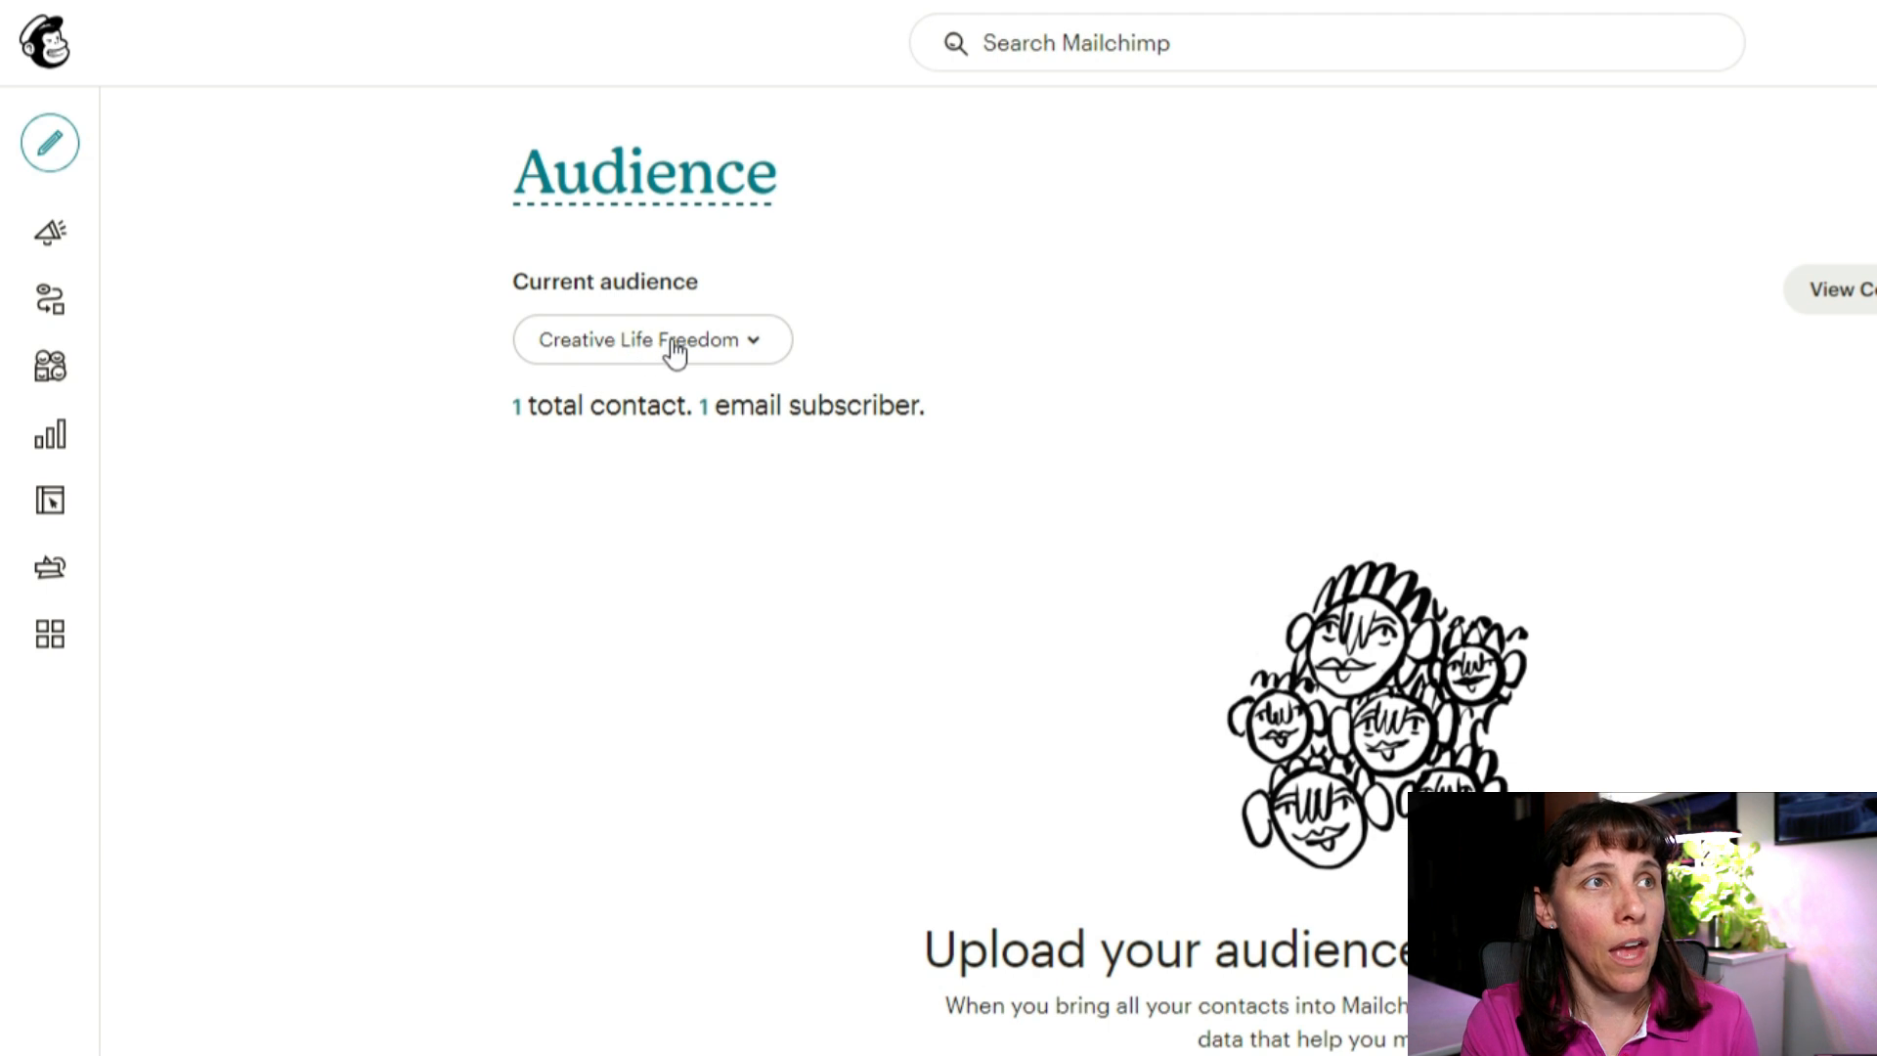
click(687, 347)
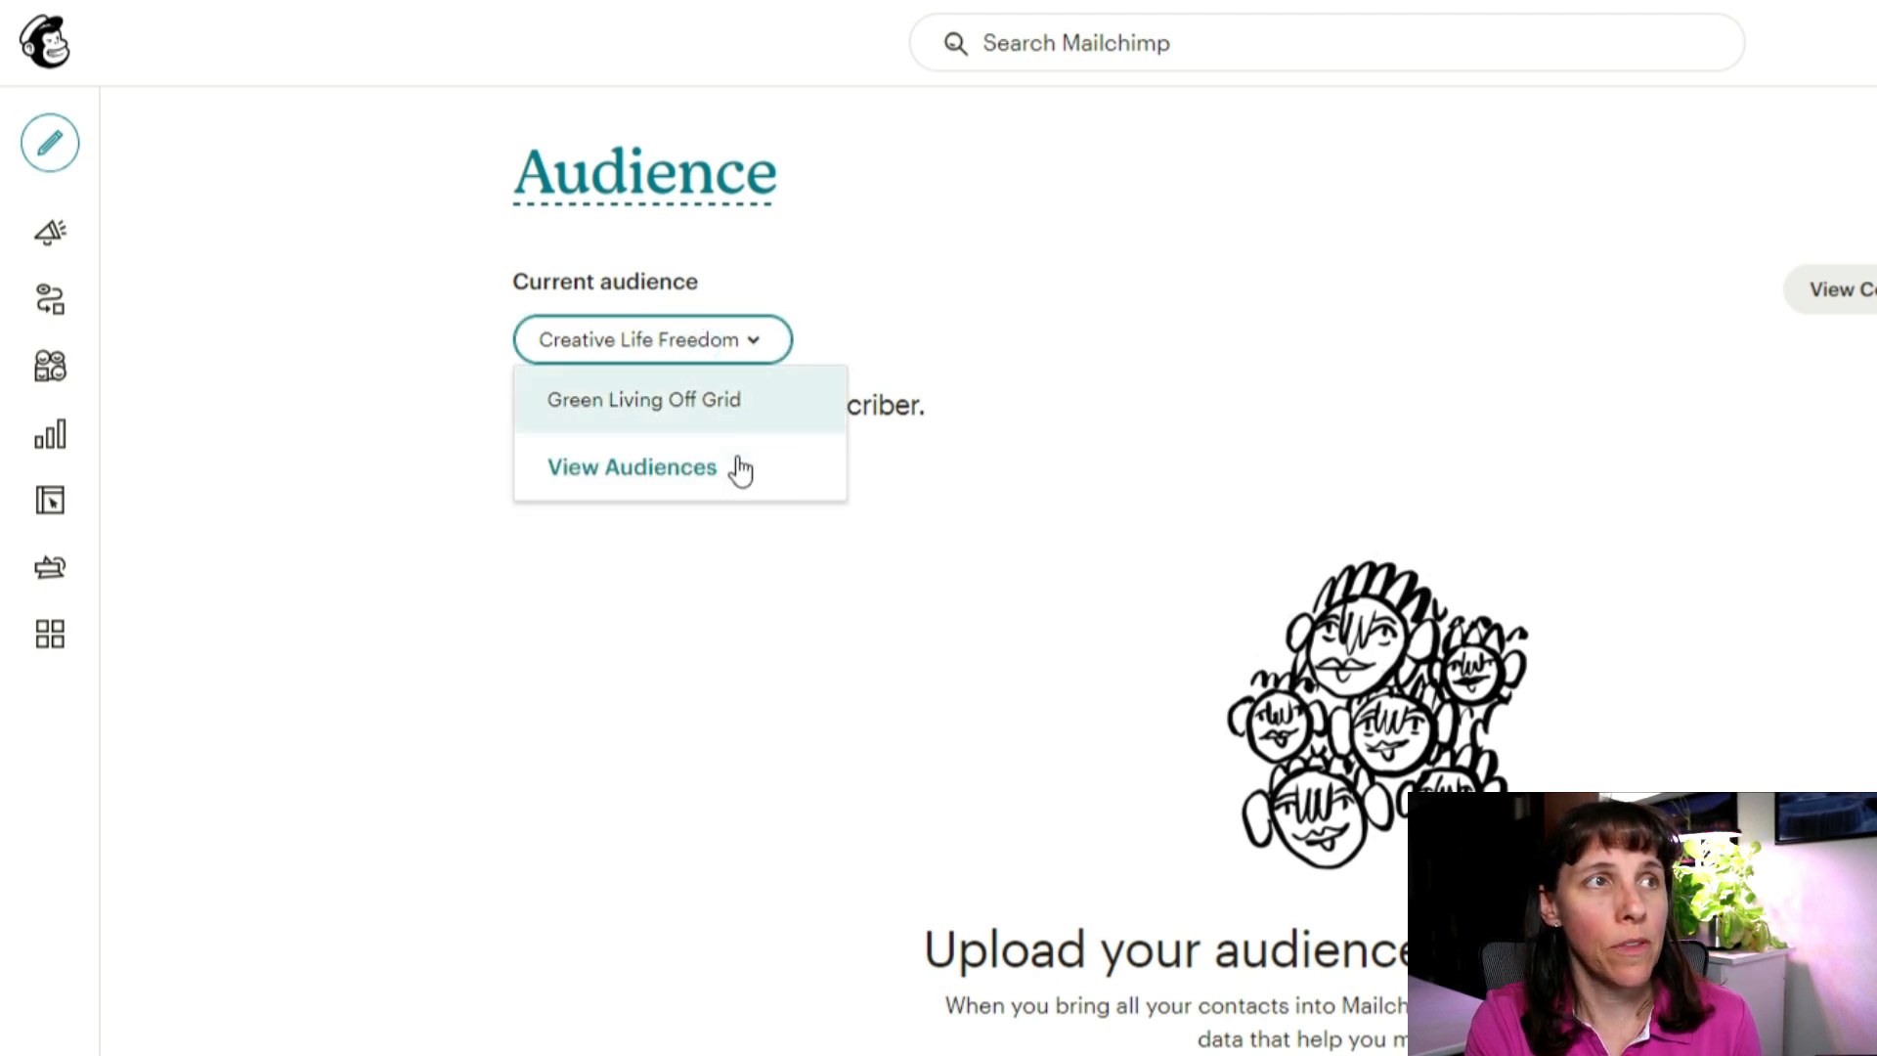
click(1144, 353)
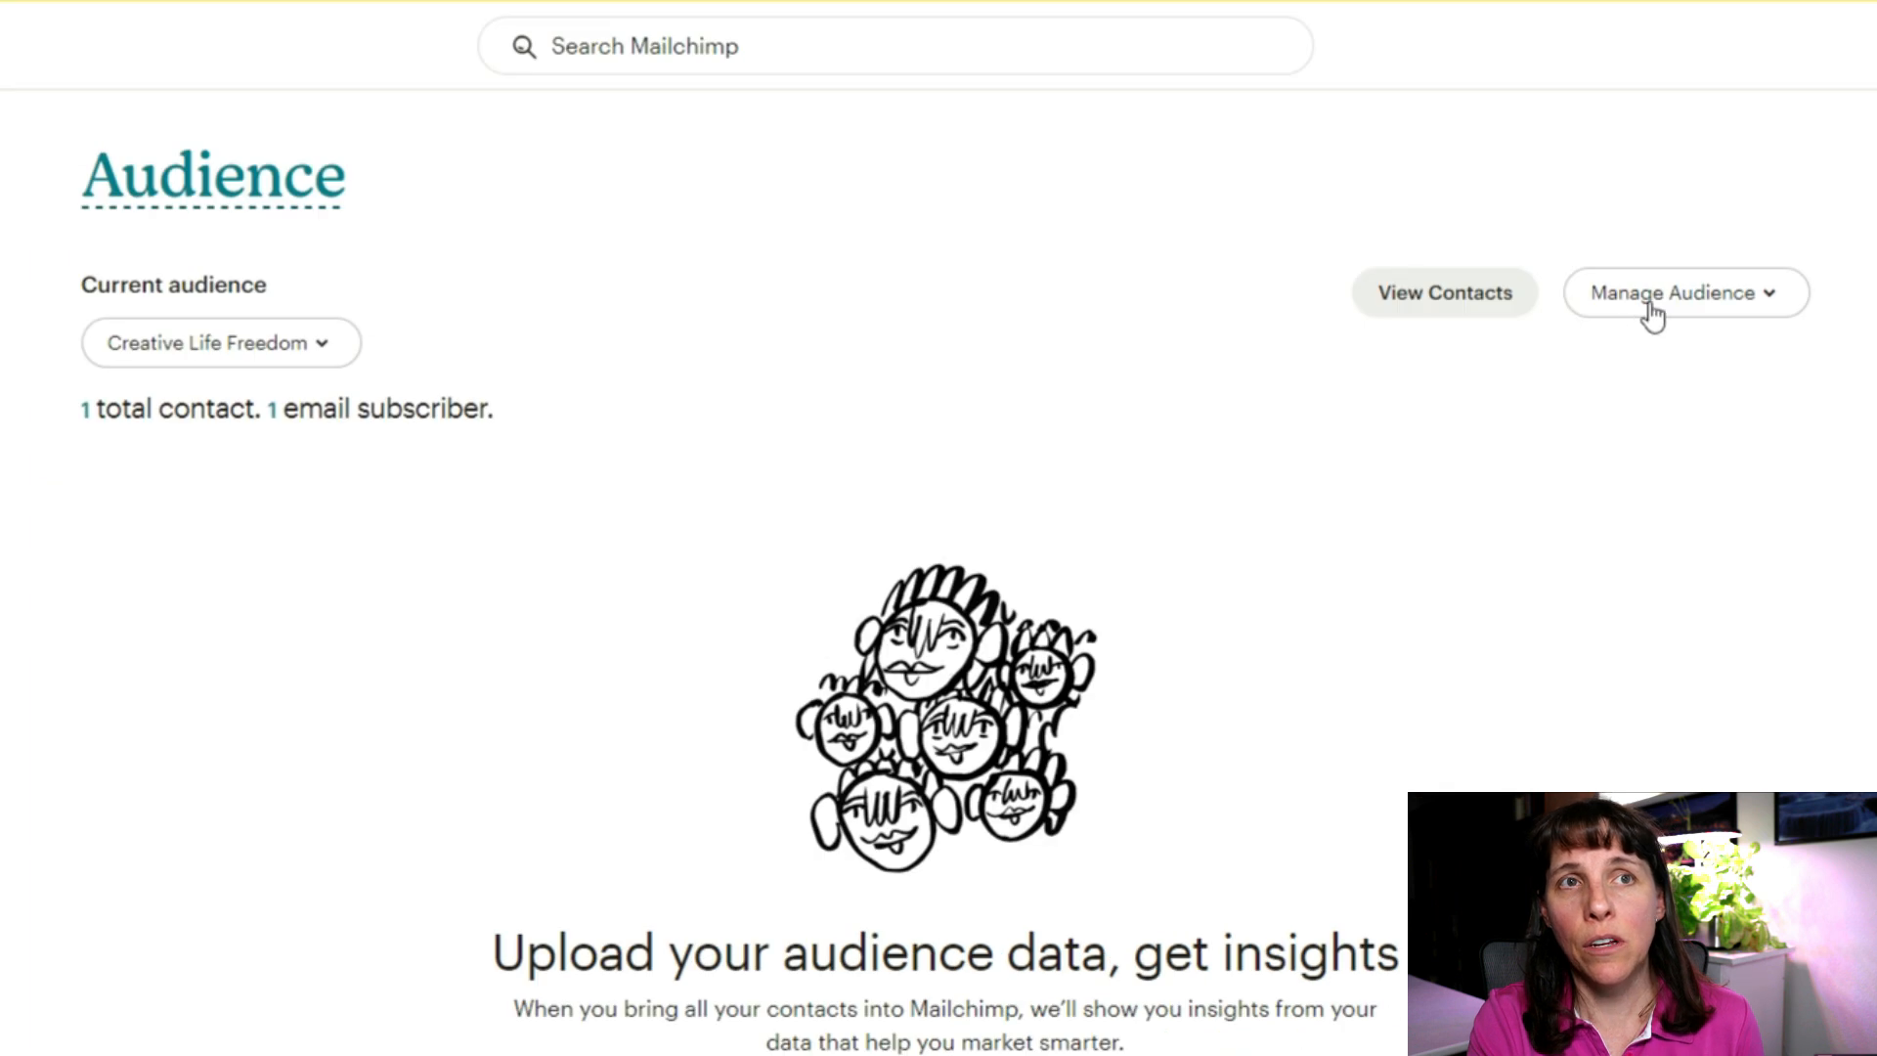
click(1760, 295)
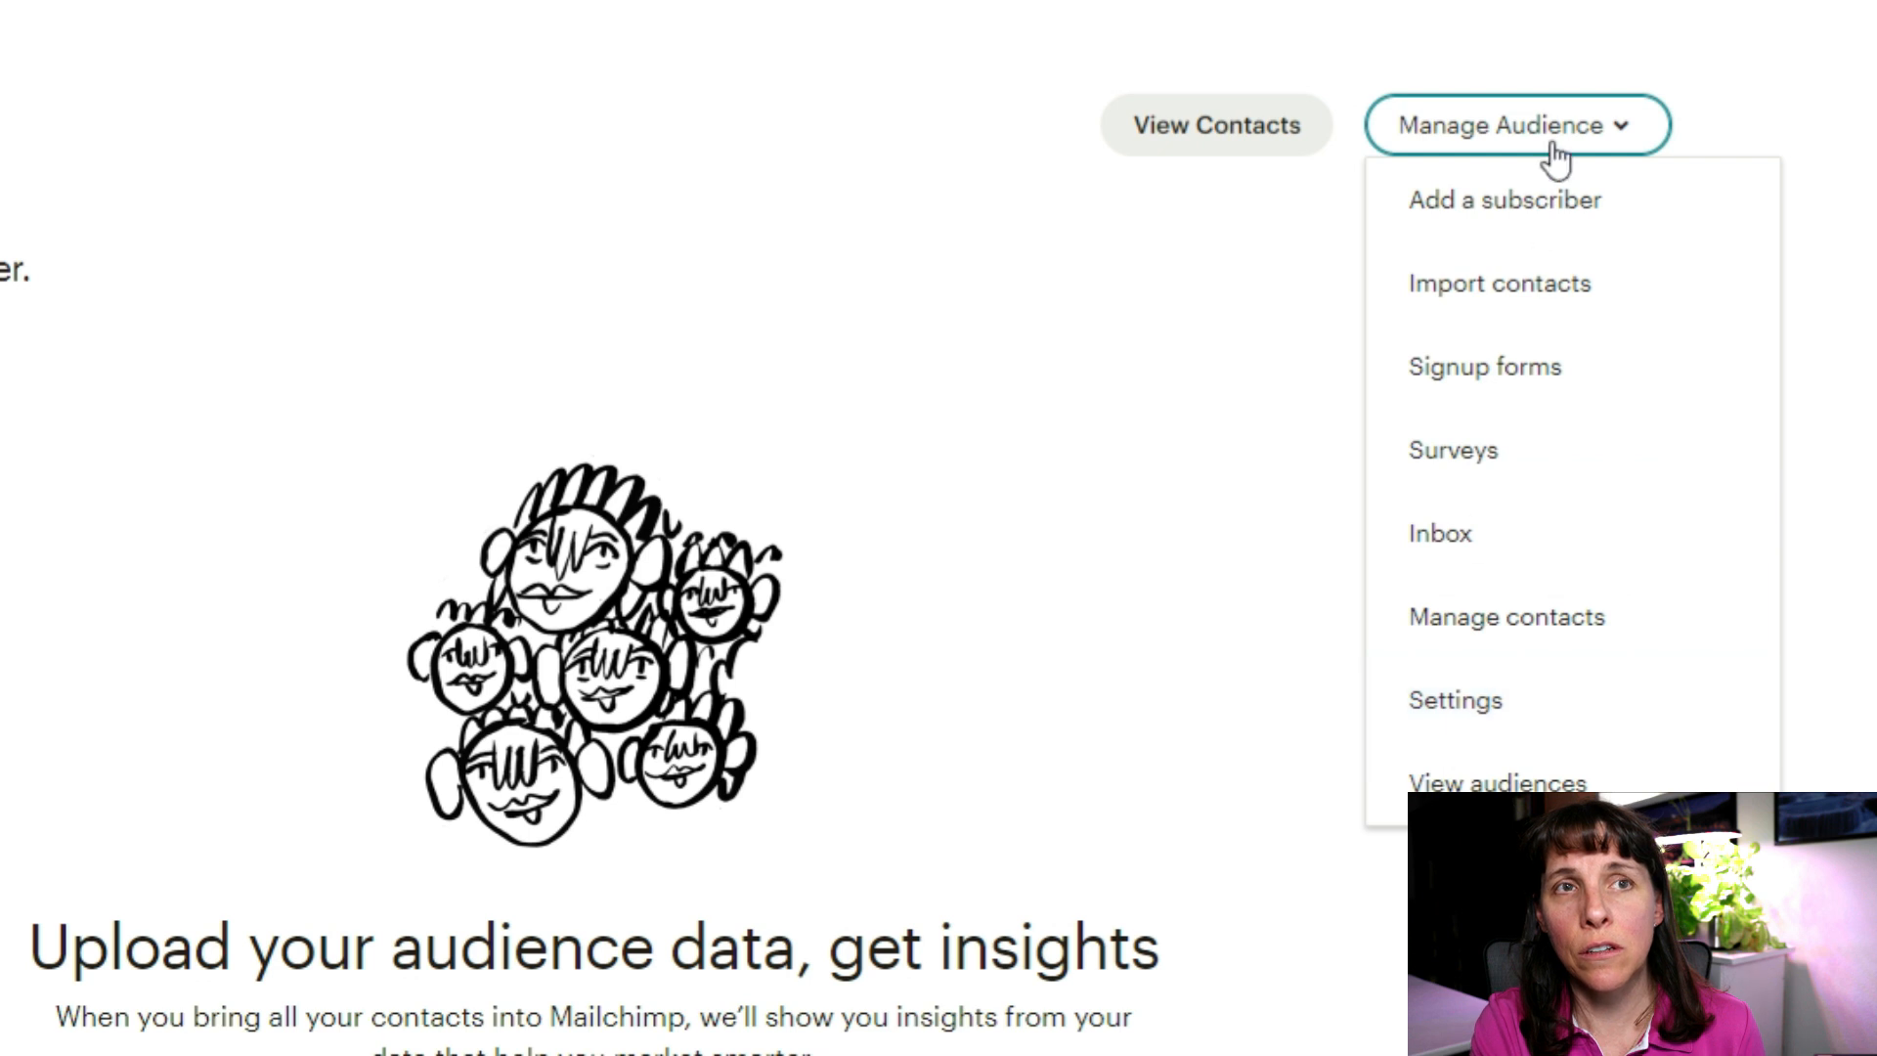
Step: Go to the Creative Life Freedom audience's Settings page
click(1441, 732)
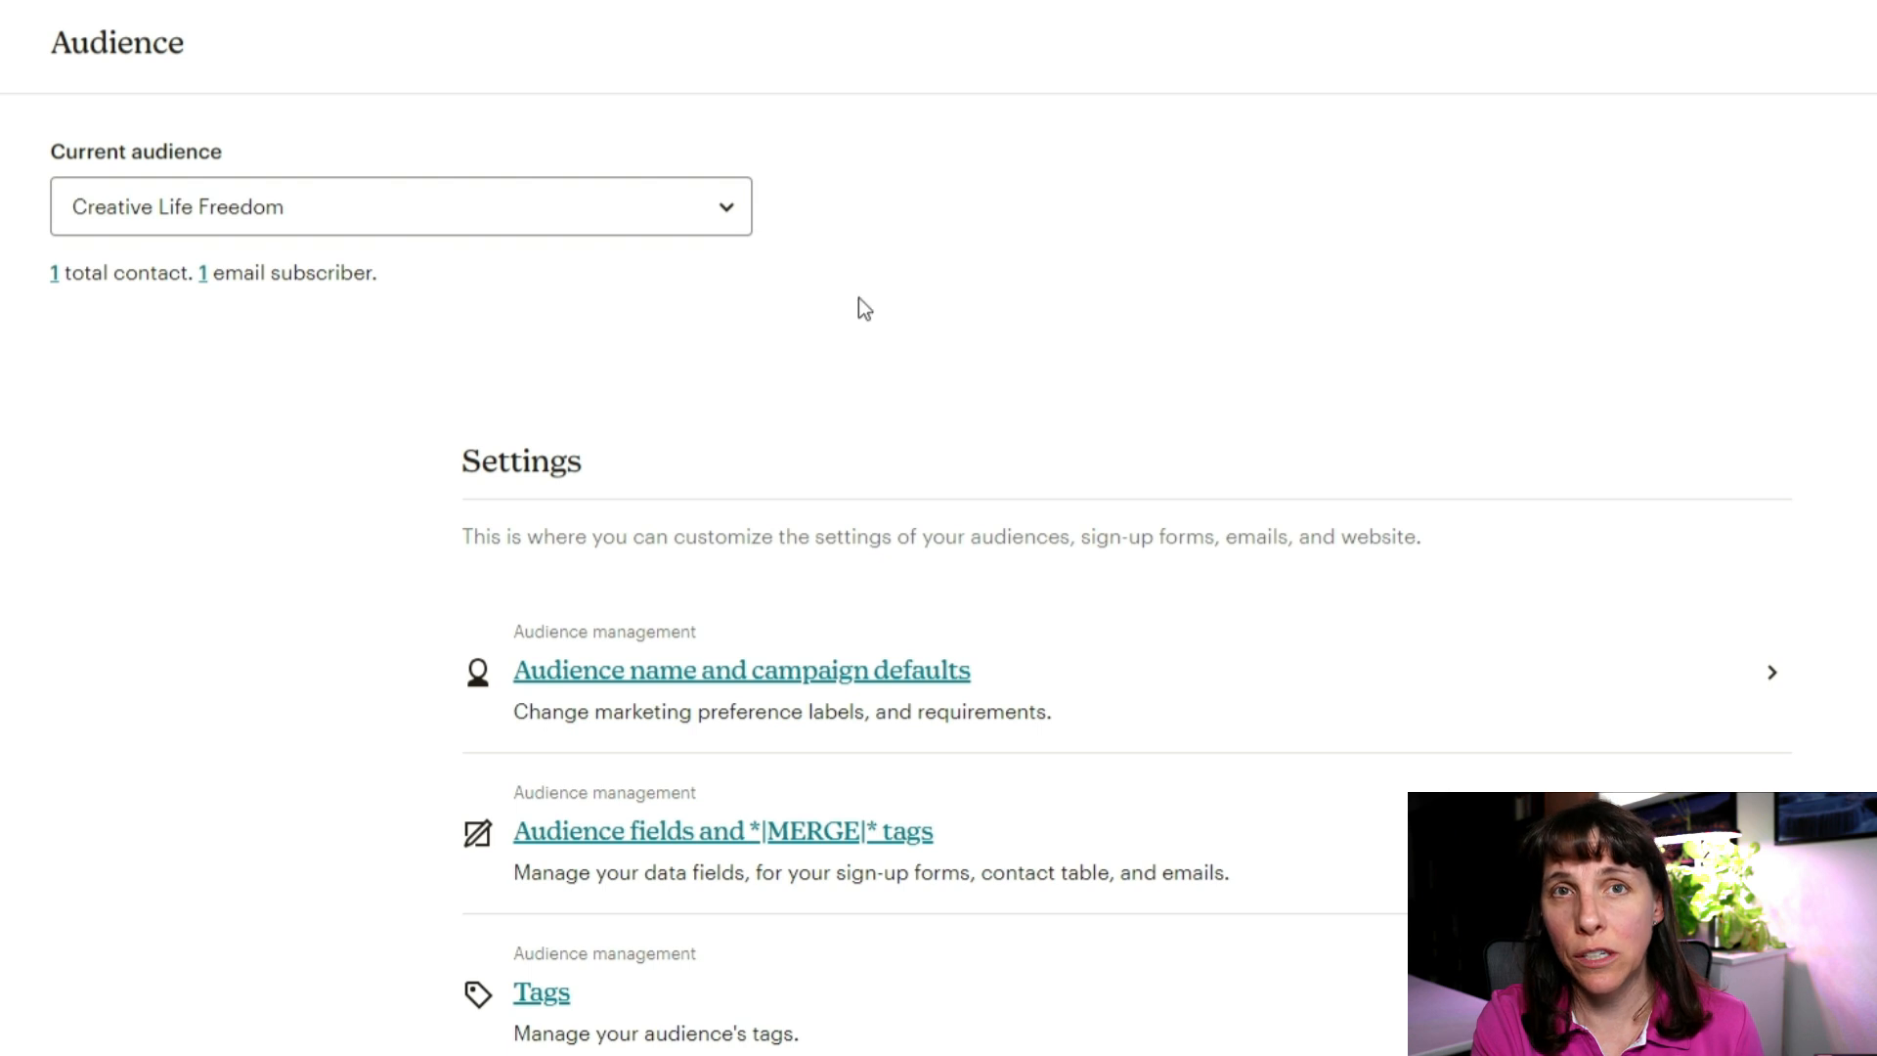
scroll(1035, 481, down, 1)
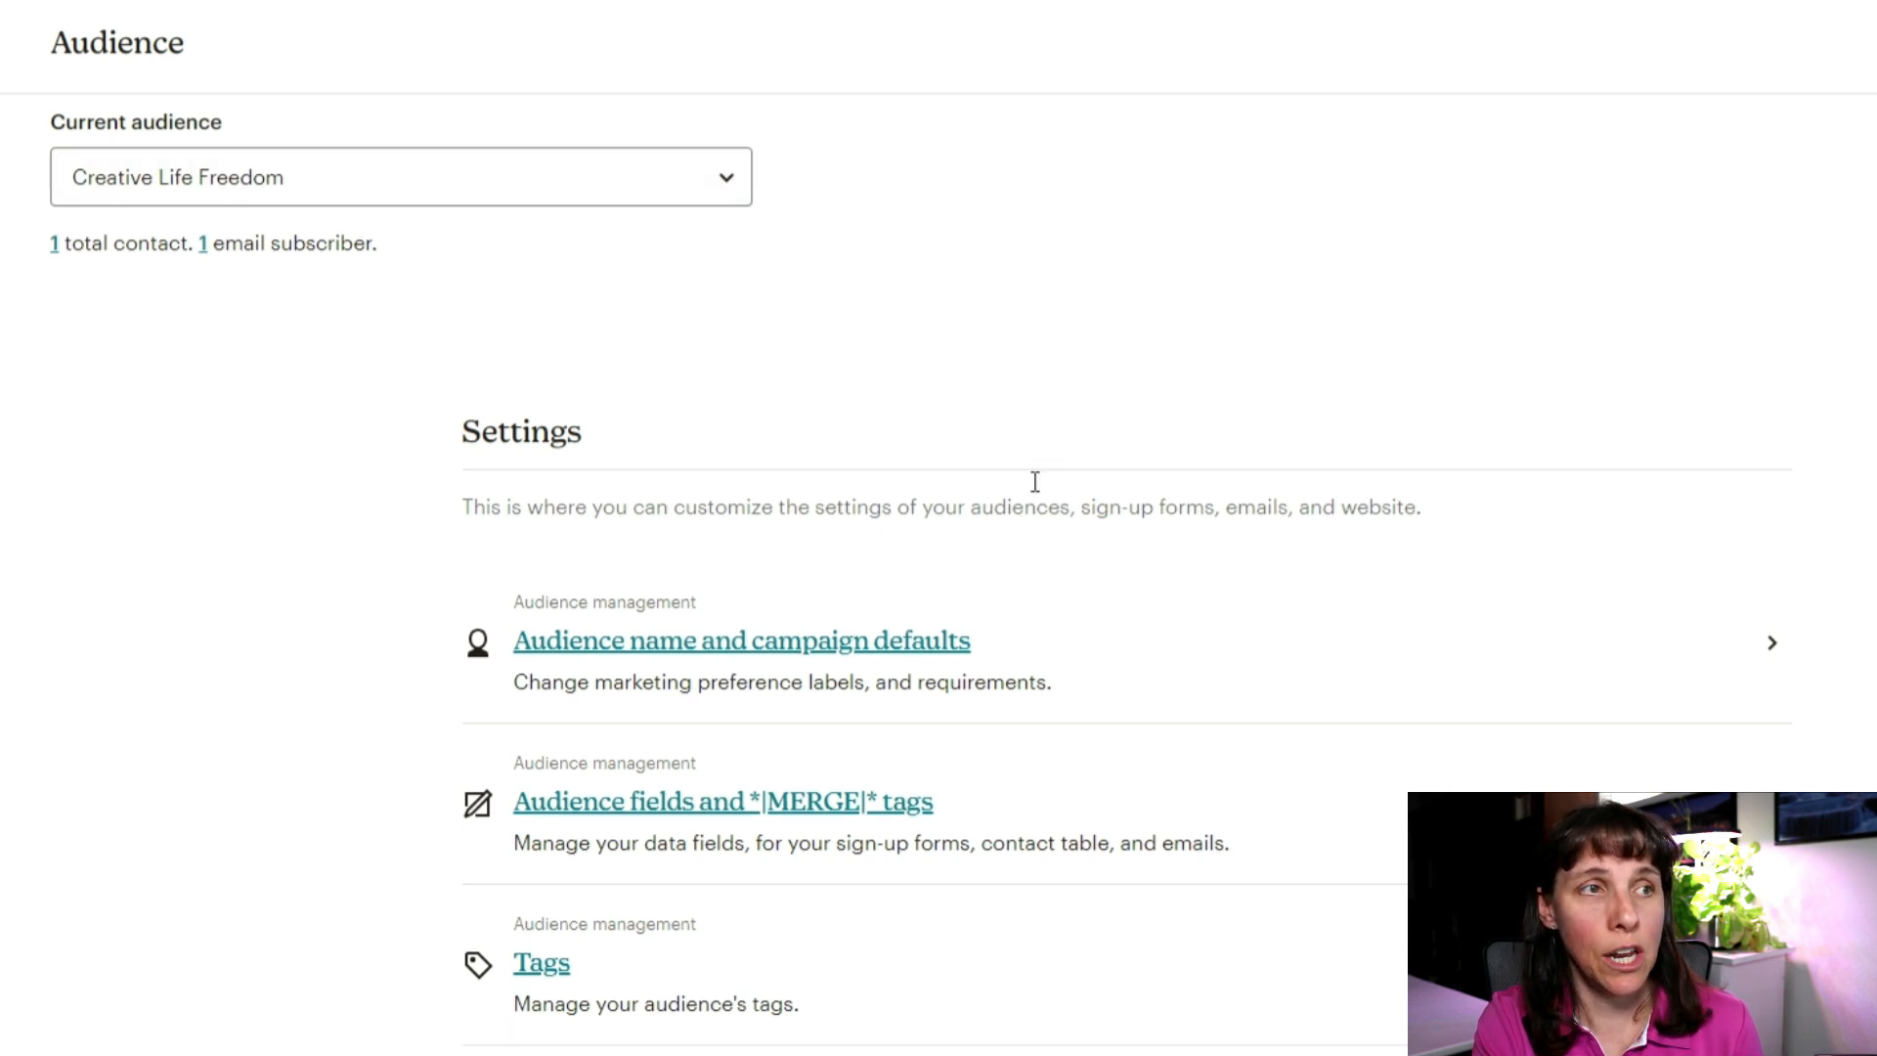
scroll(306, 244, down, 1)
scroll(132, 221, up, 2)
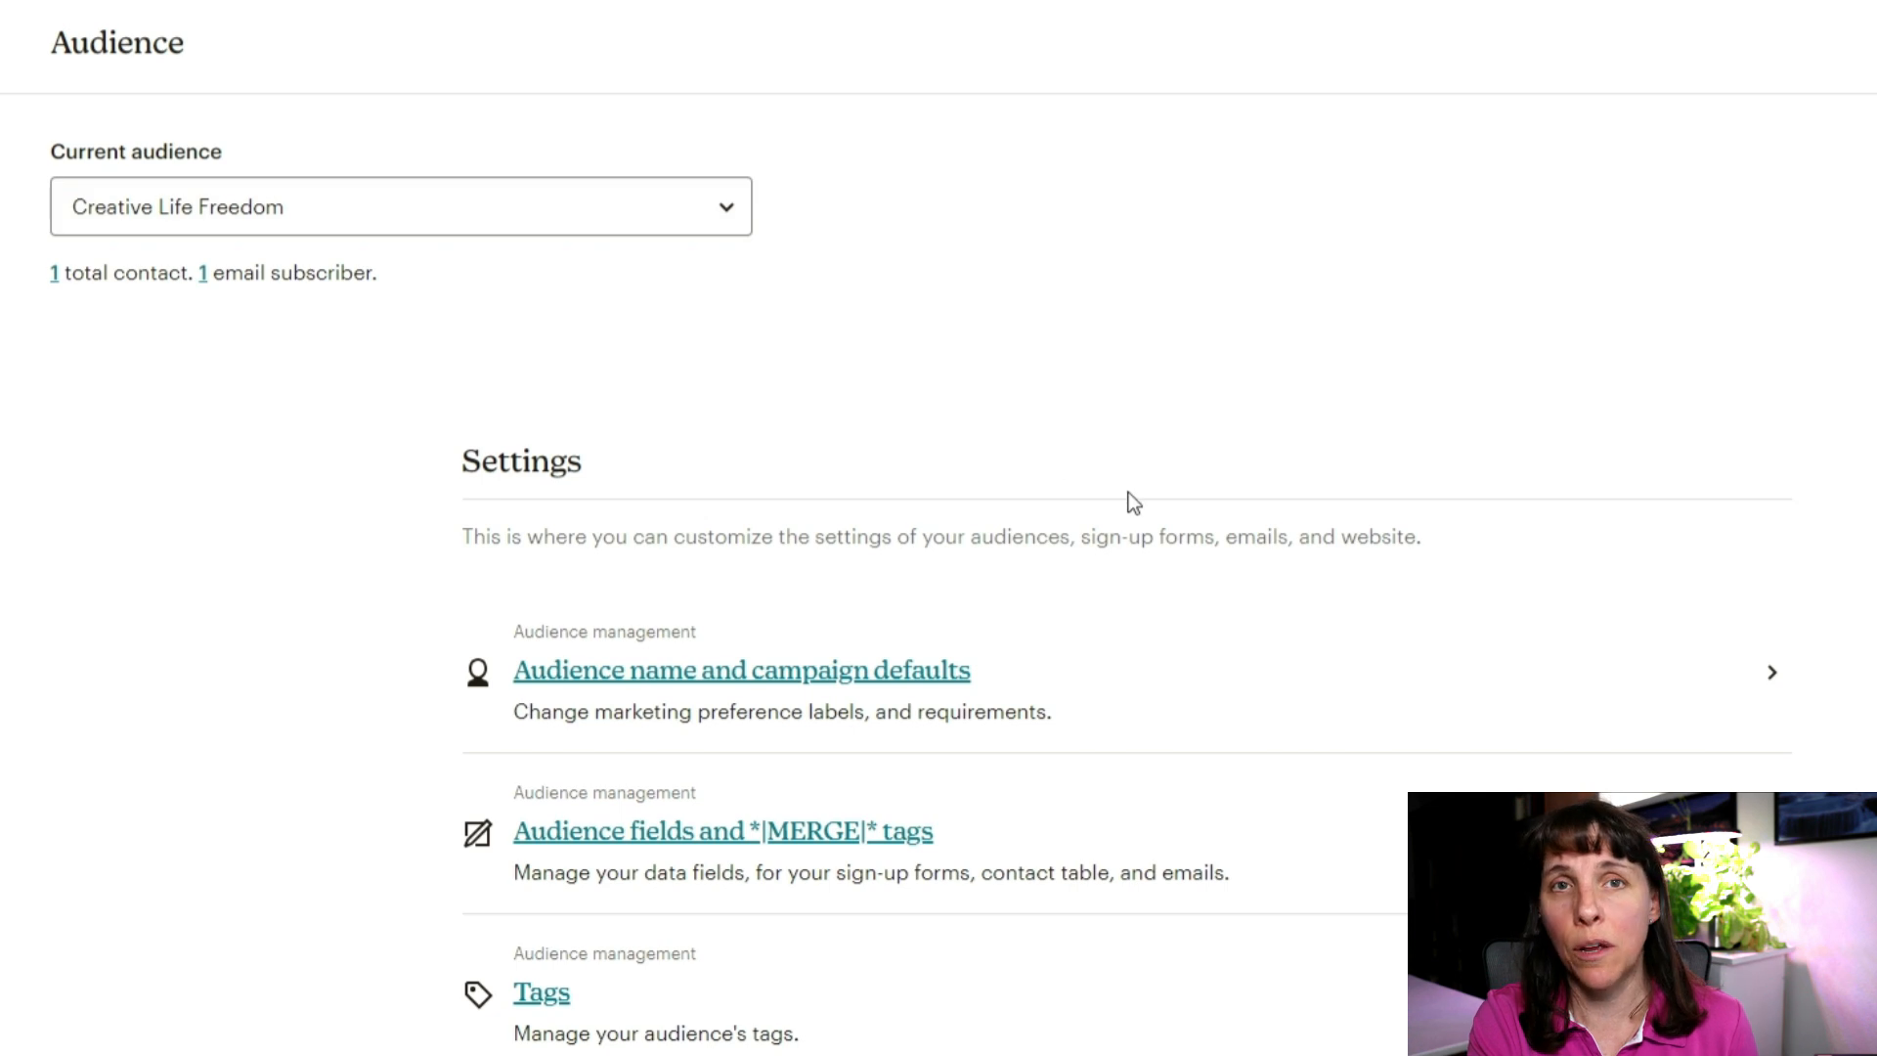
scroll(1400, 528, down, 3)
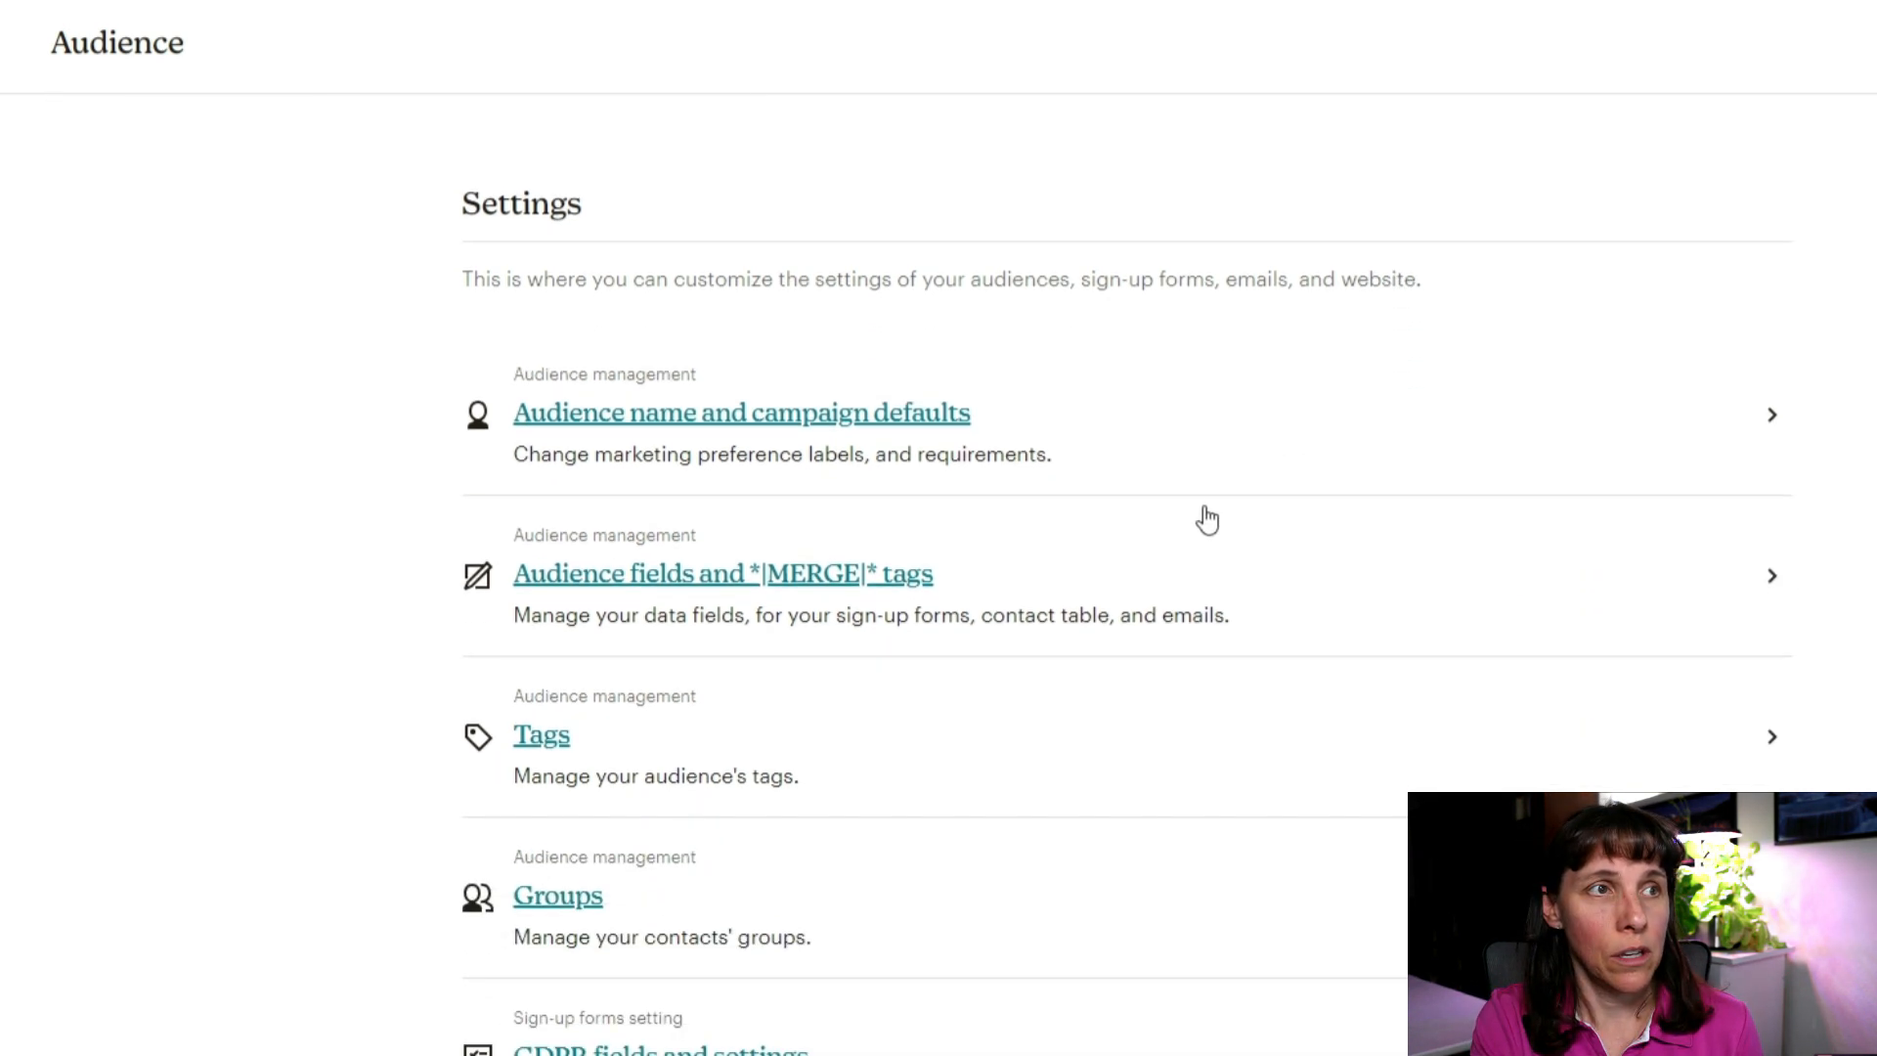
Step: Bring up 'Audience name and campaign defaults' and scroll down to the Campaign defaults
click(788, 411)
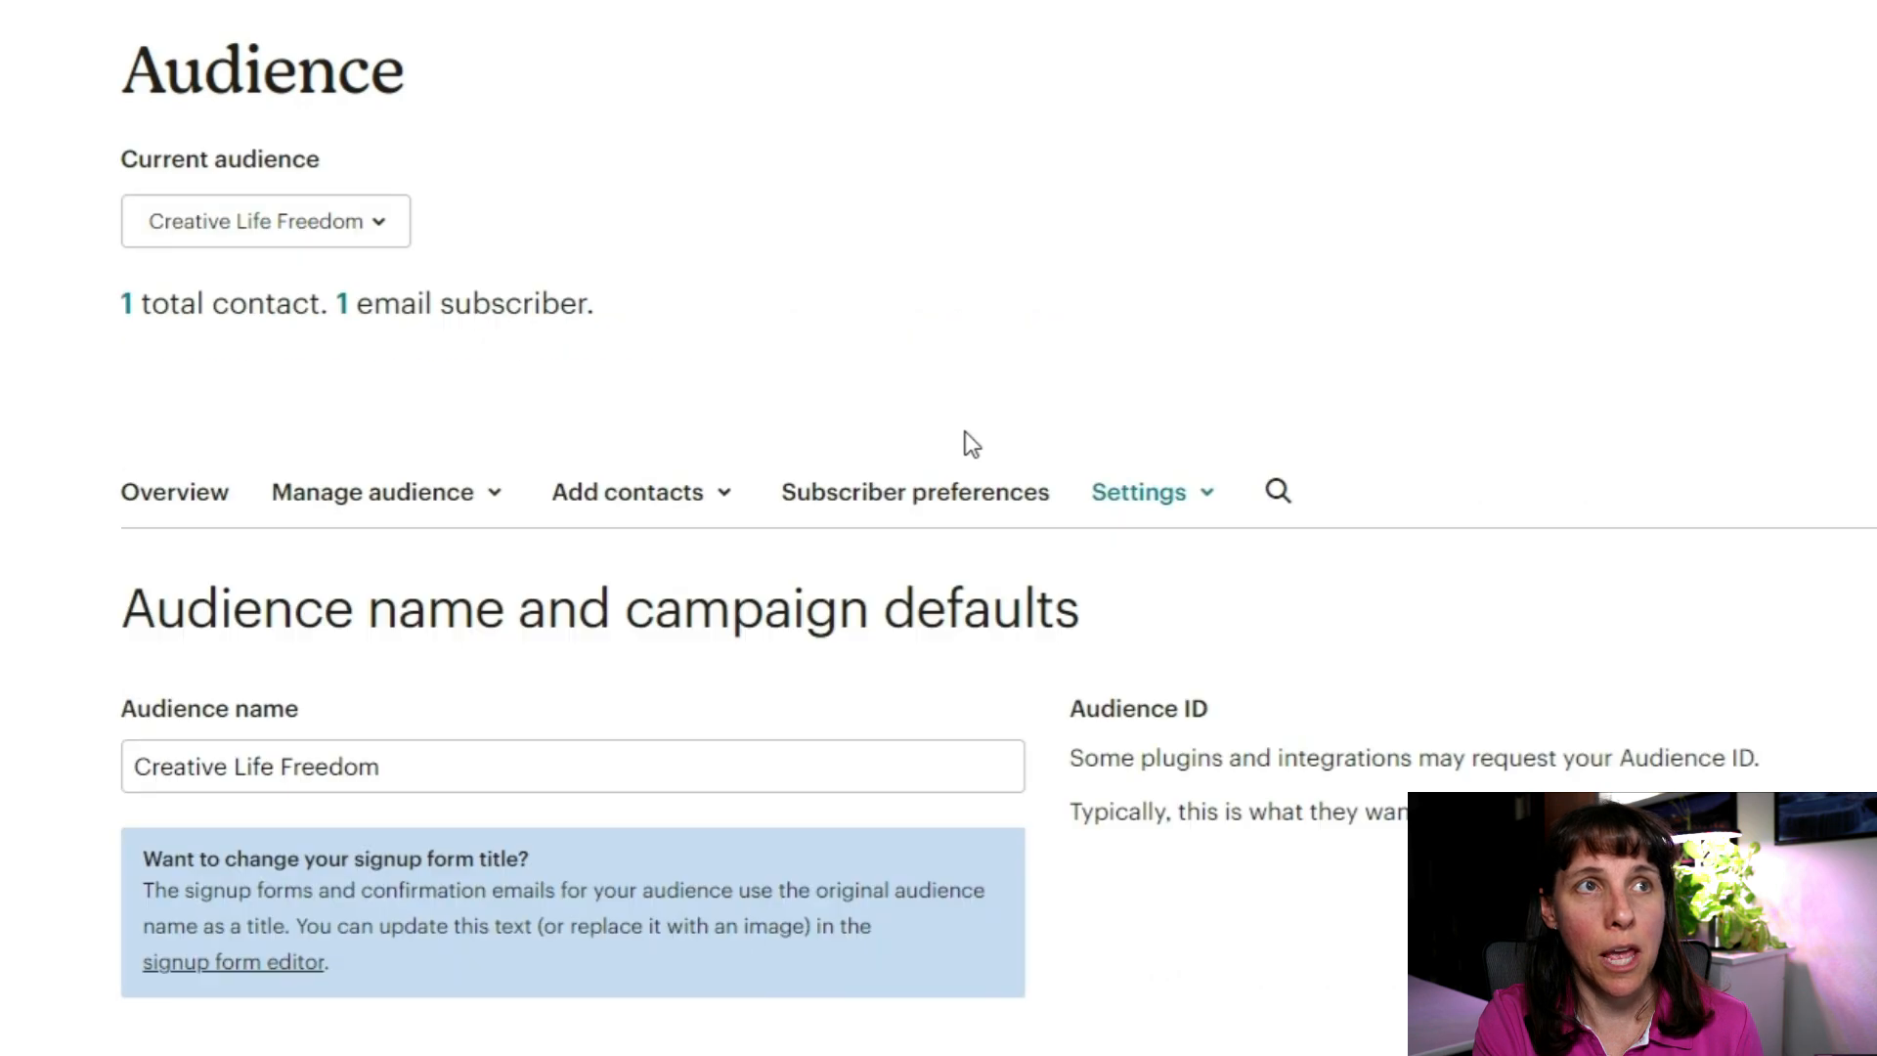
scroll(738, 555, down, 9)
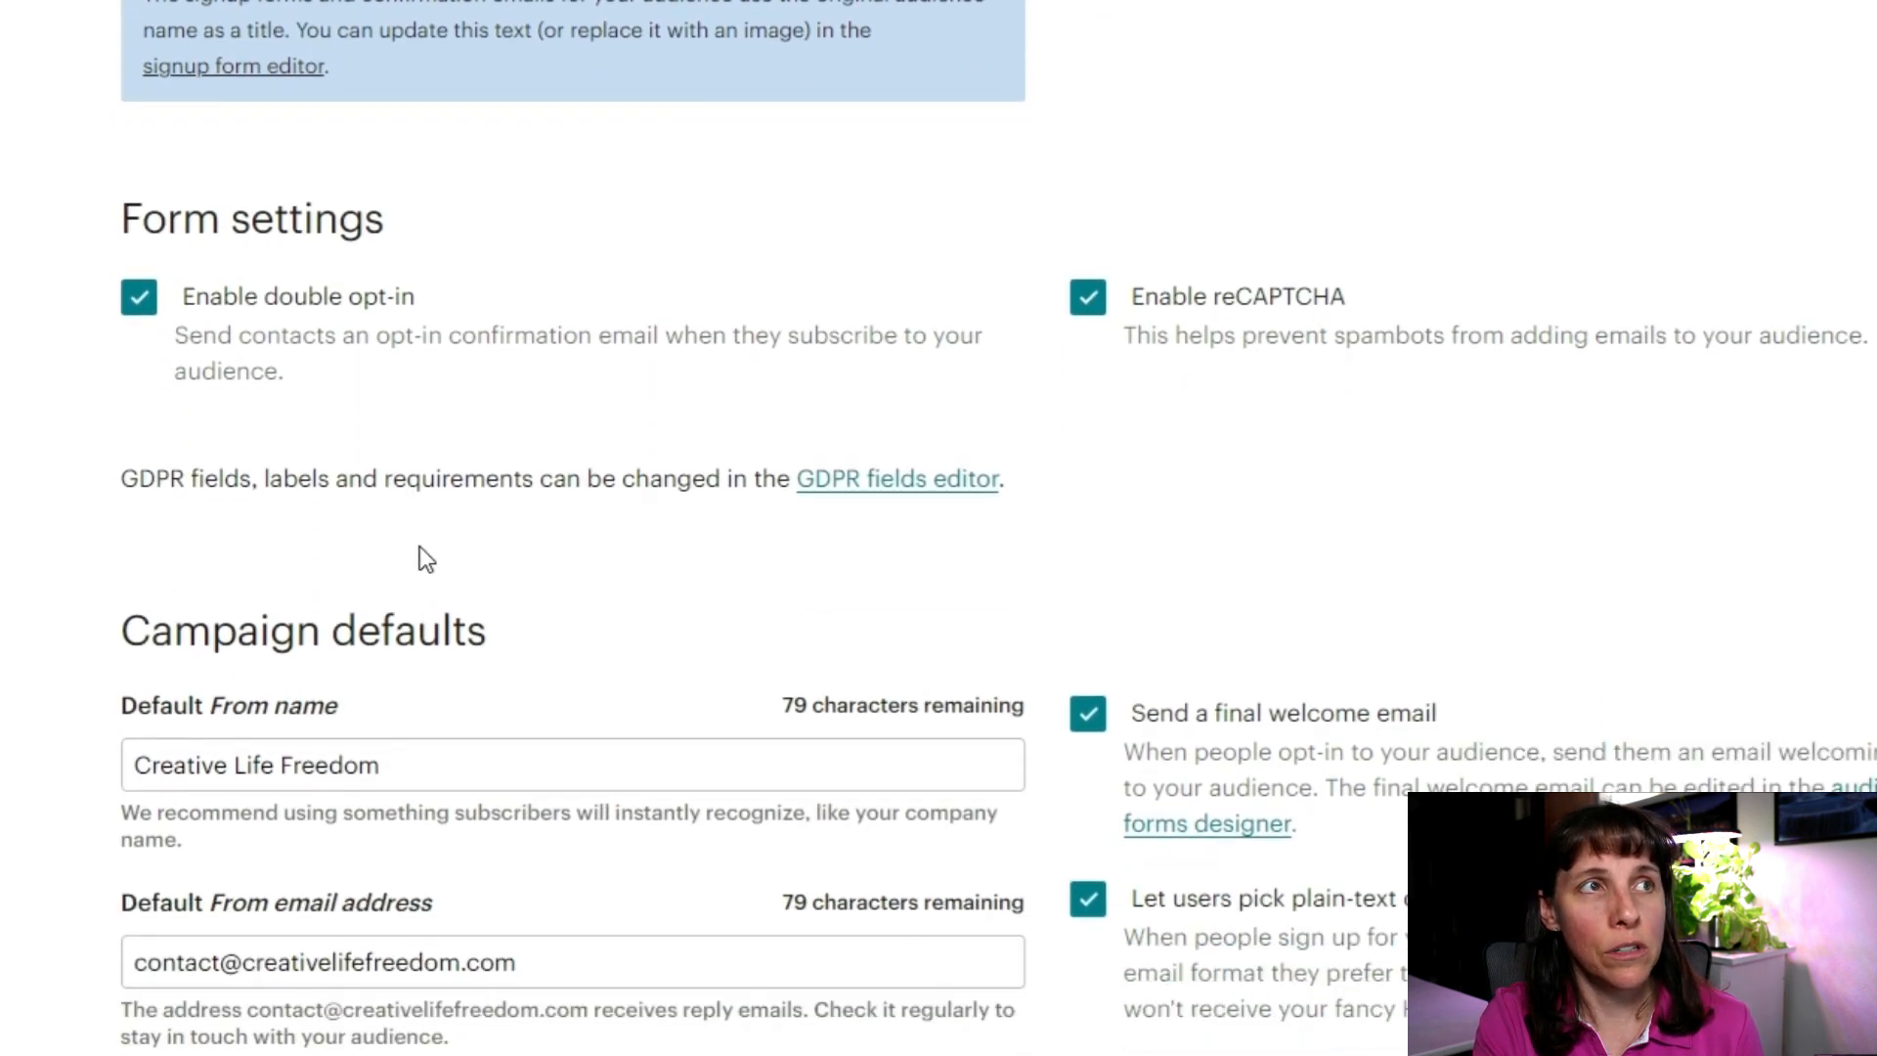
scroll(419, 547, down, 3)
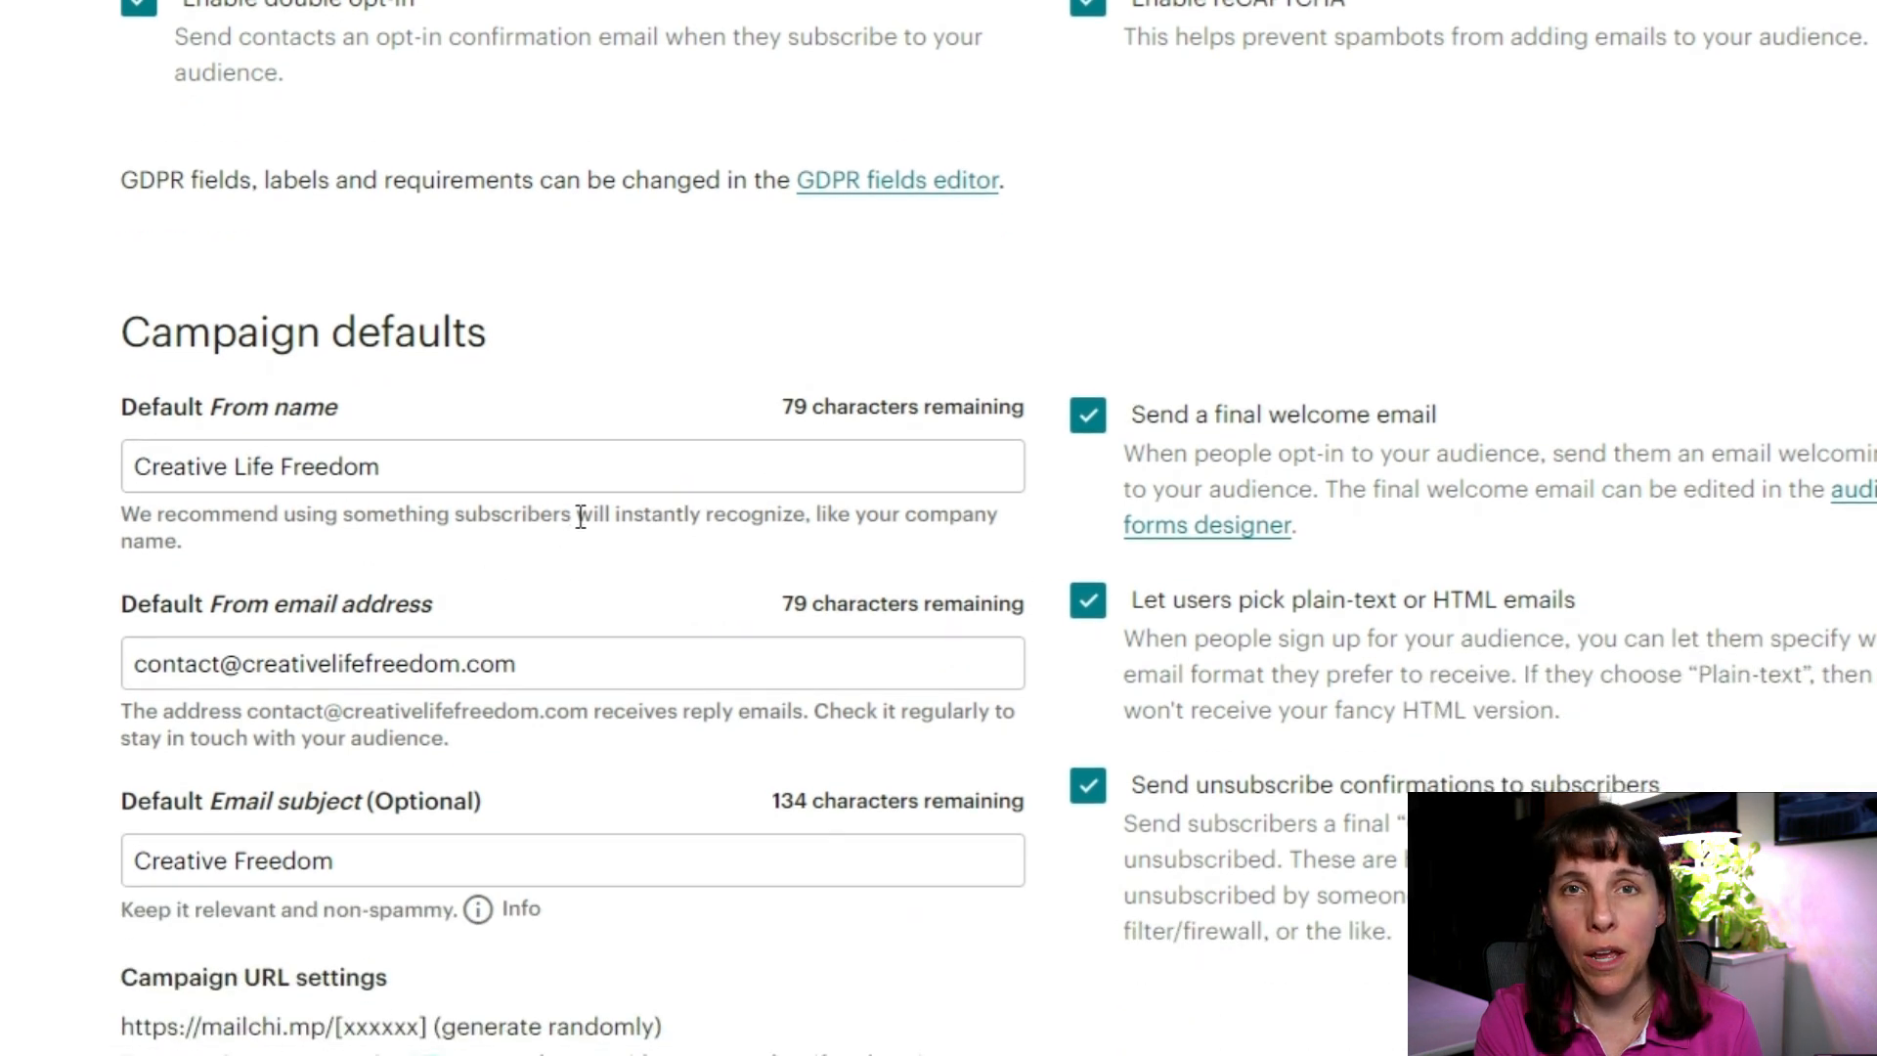
scroll(581, 518, down, 2)
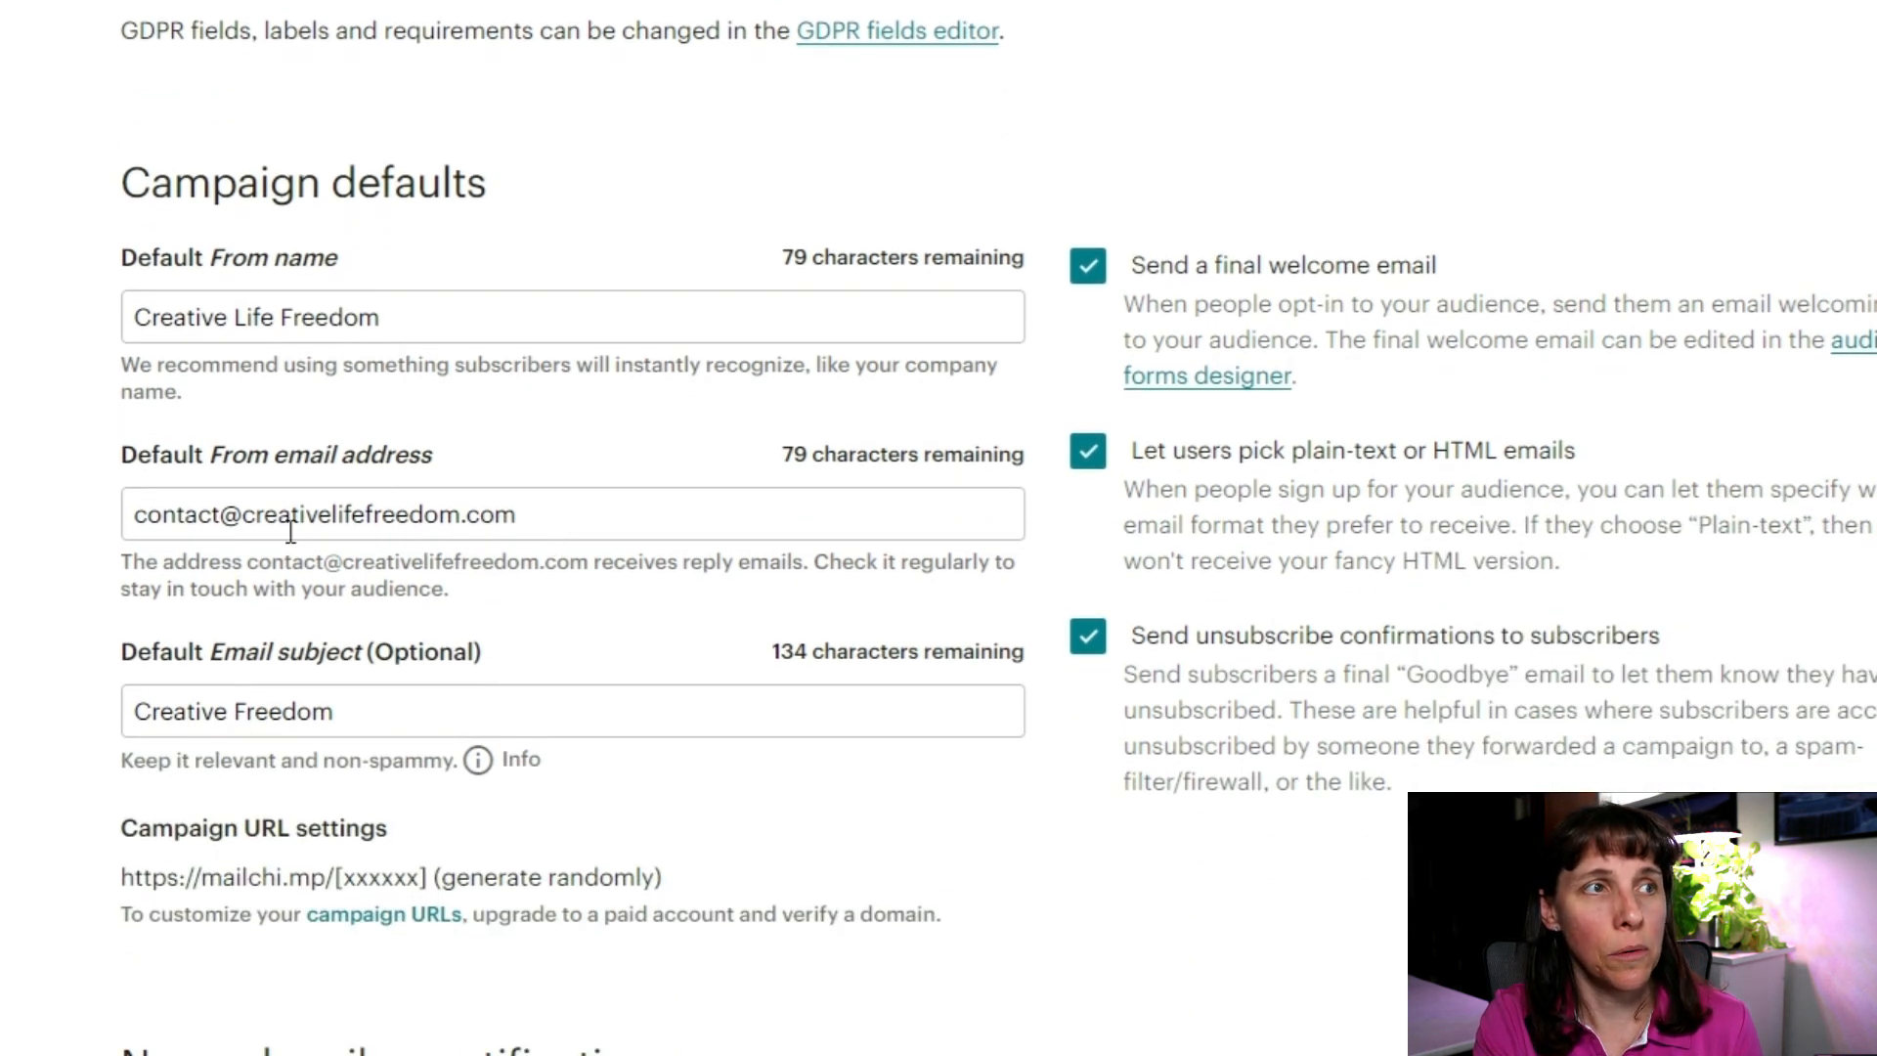
triple_click(416, 322)
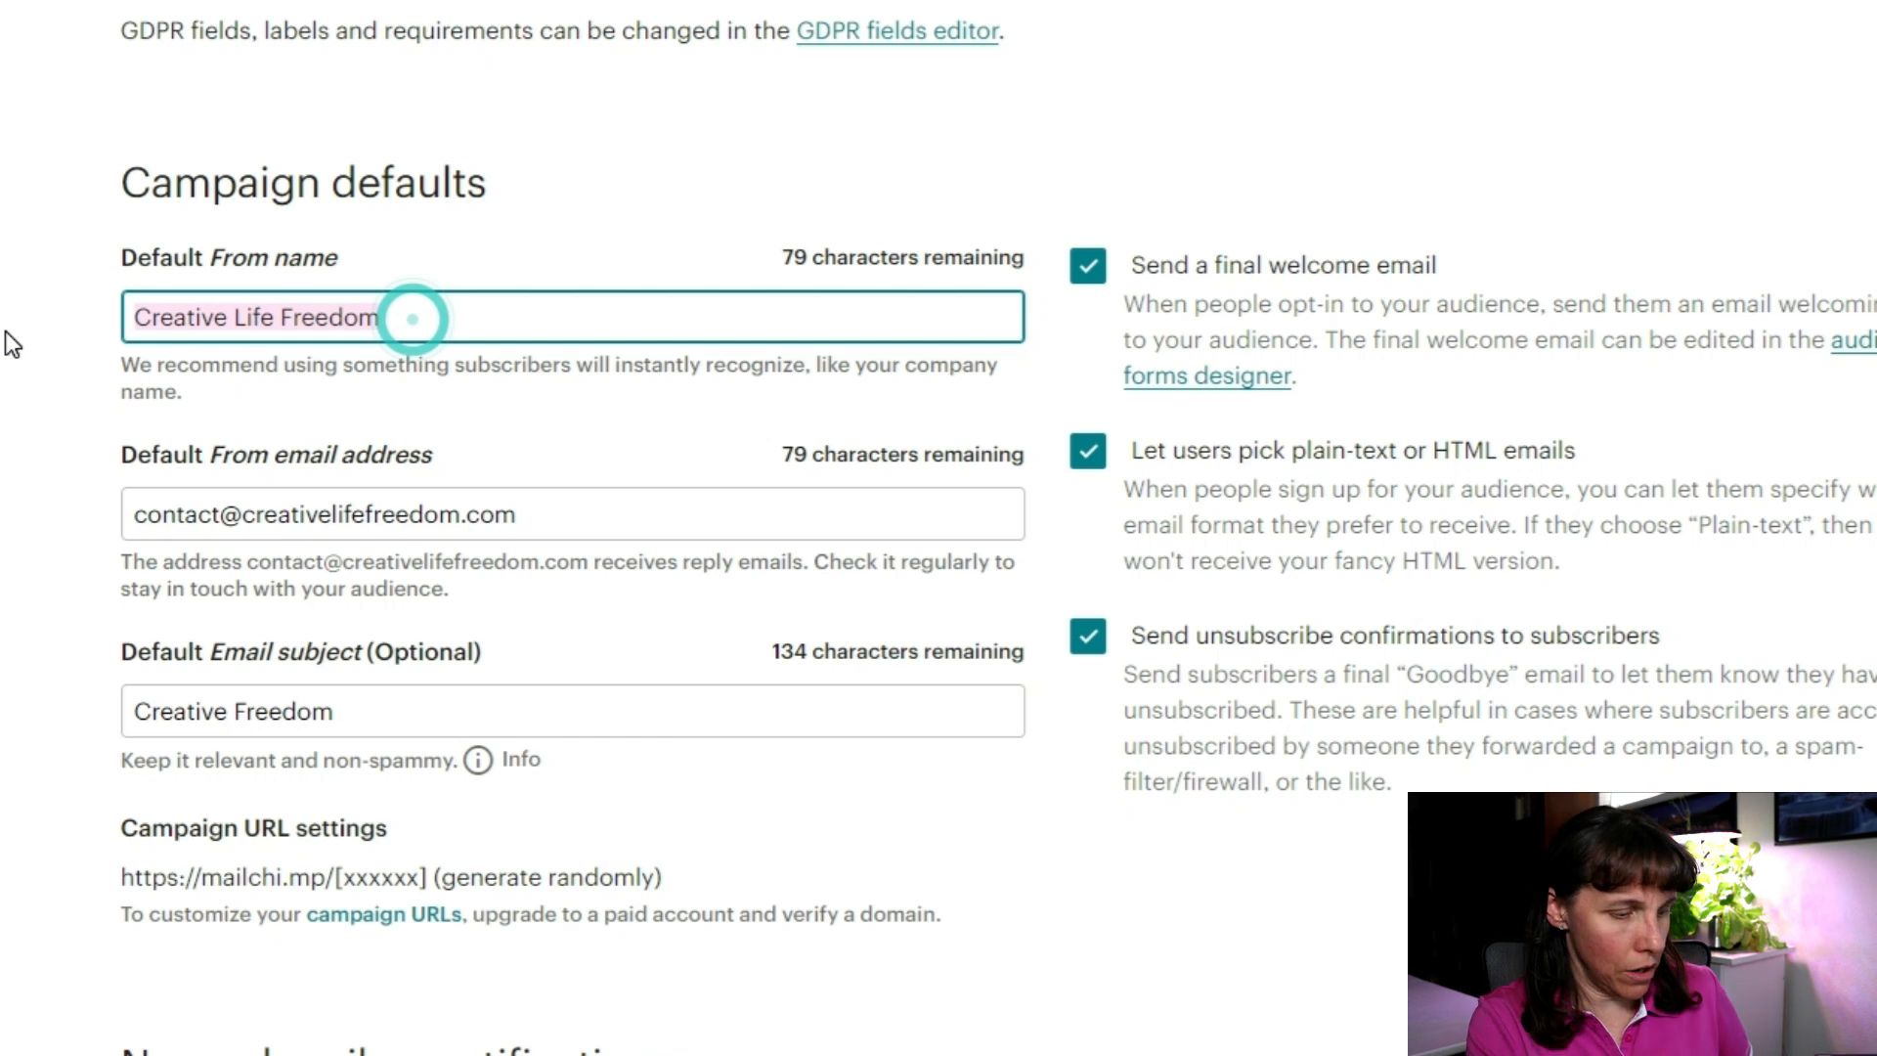
key(Home)
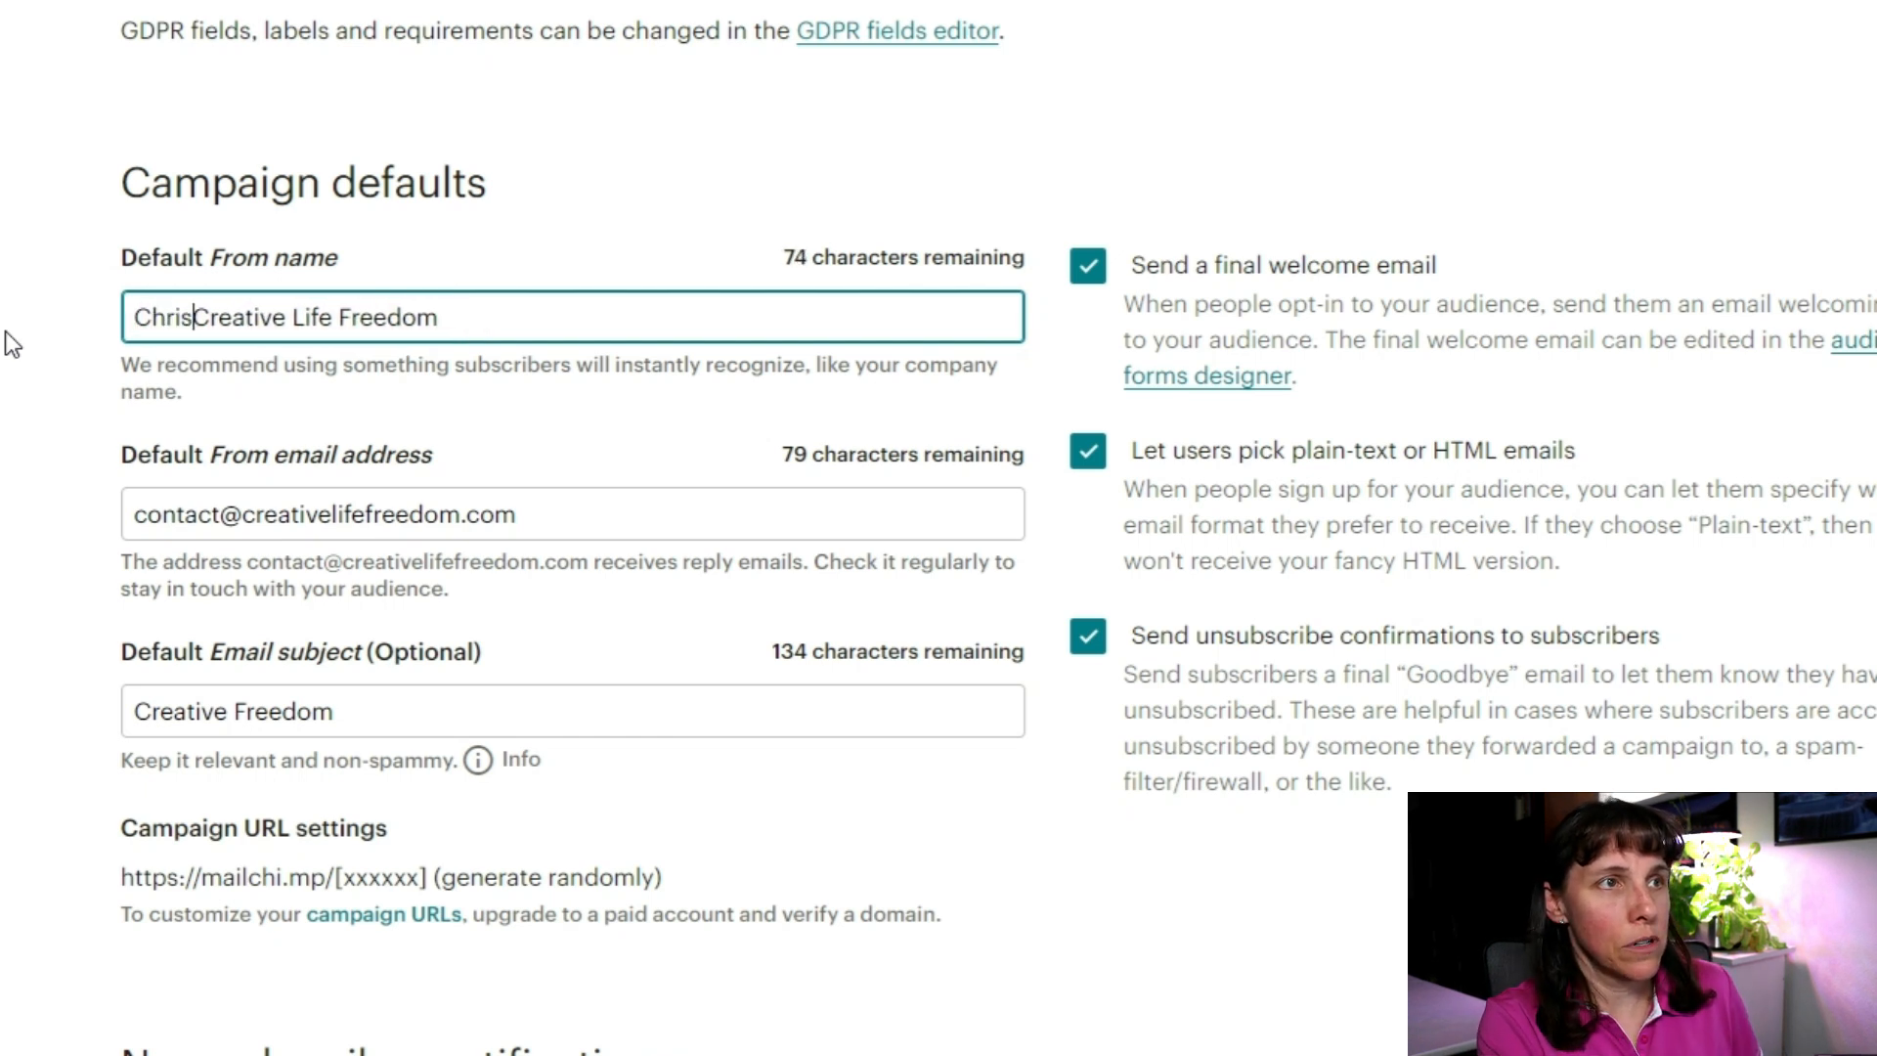
text( with)
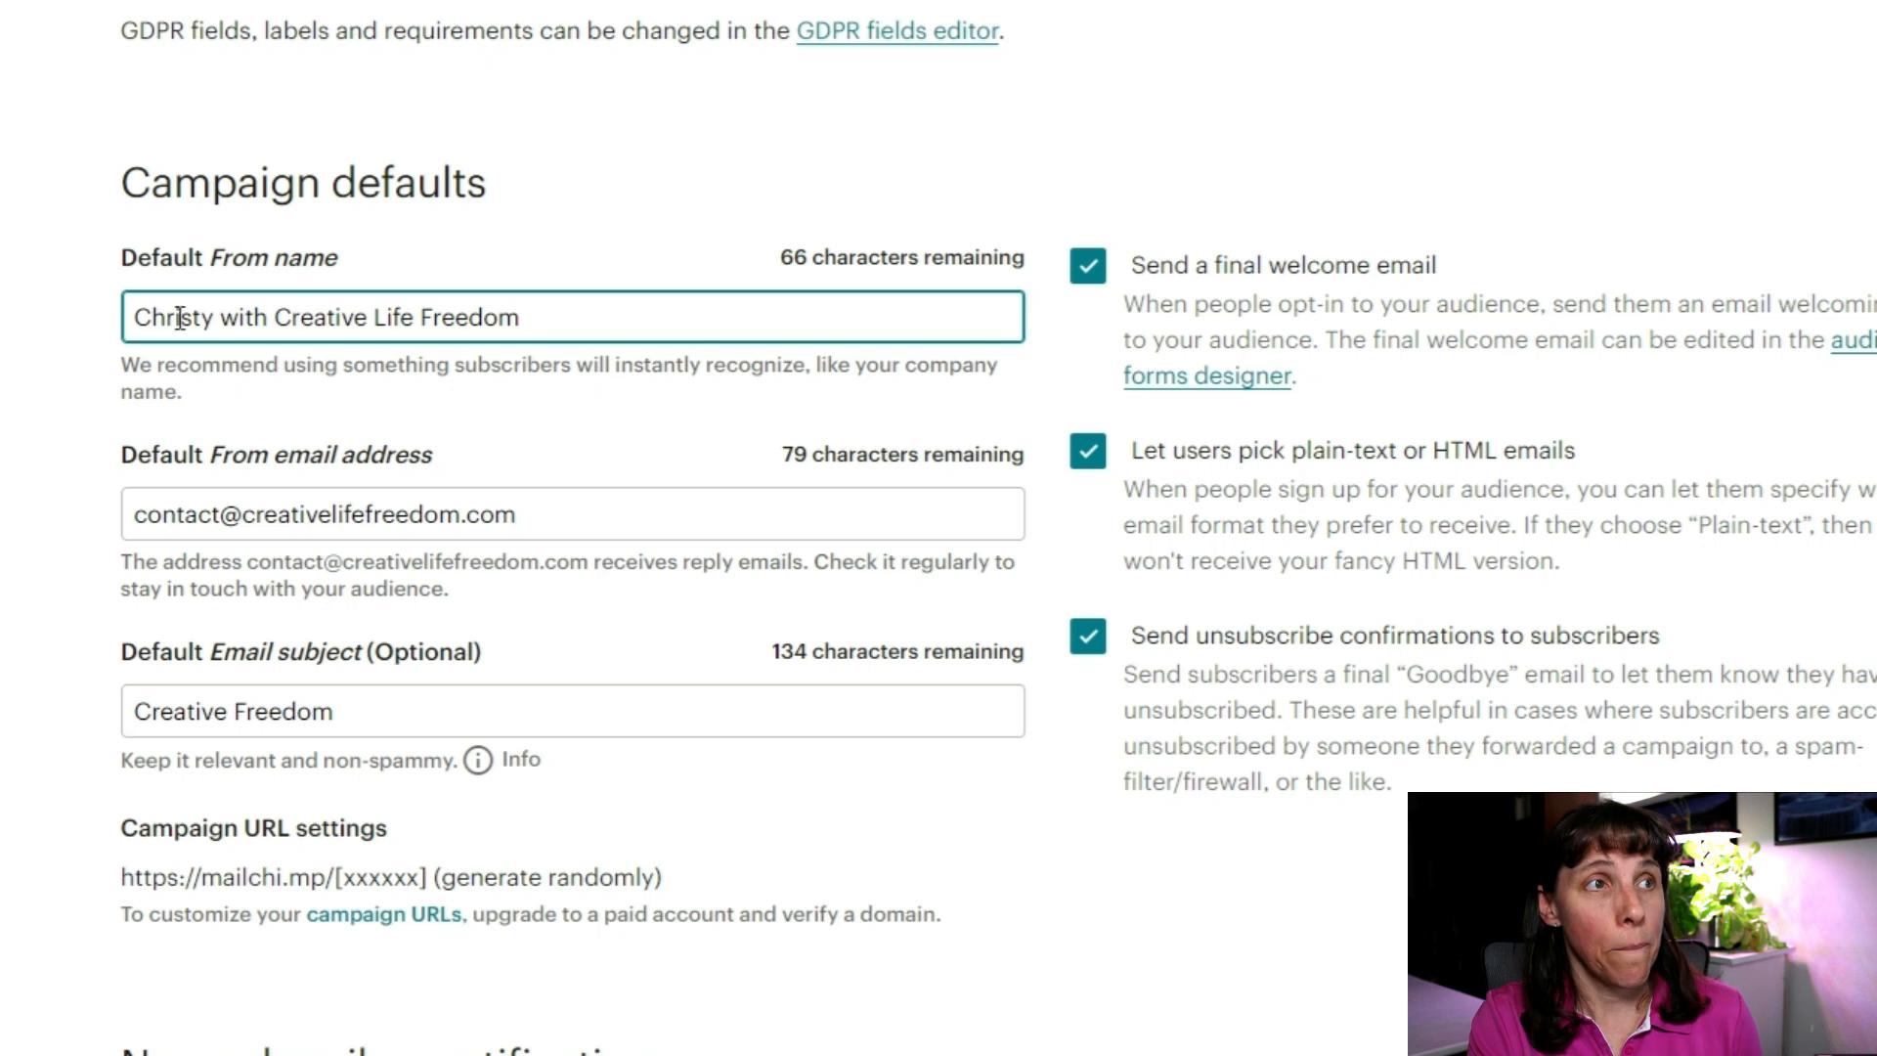
drag(214, 320, 860, 303)
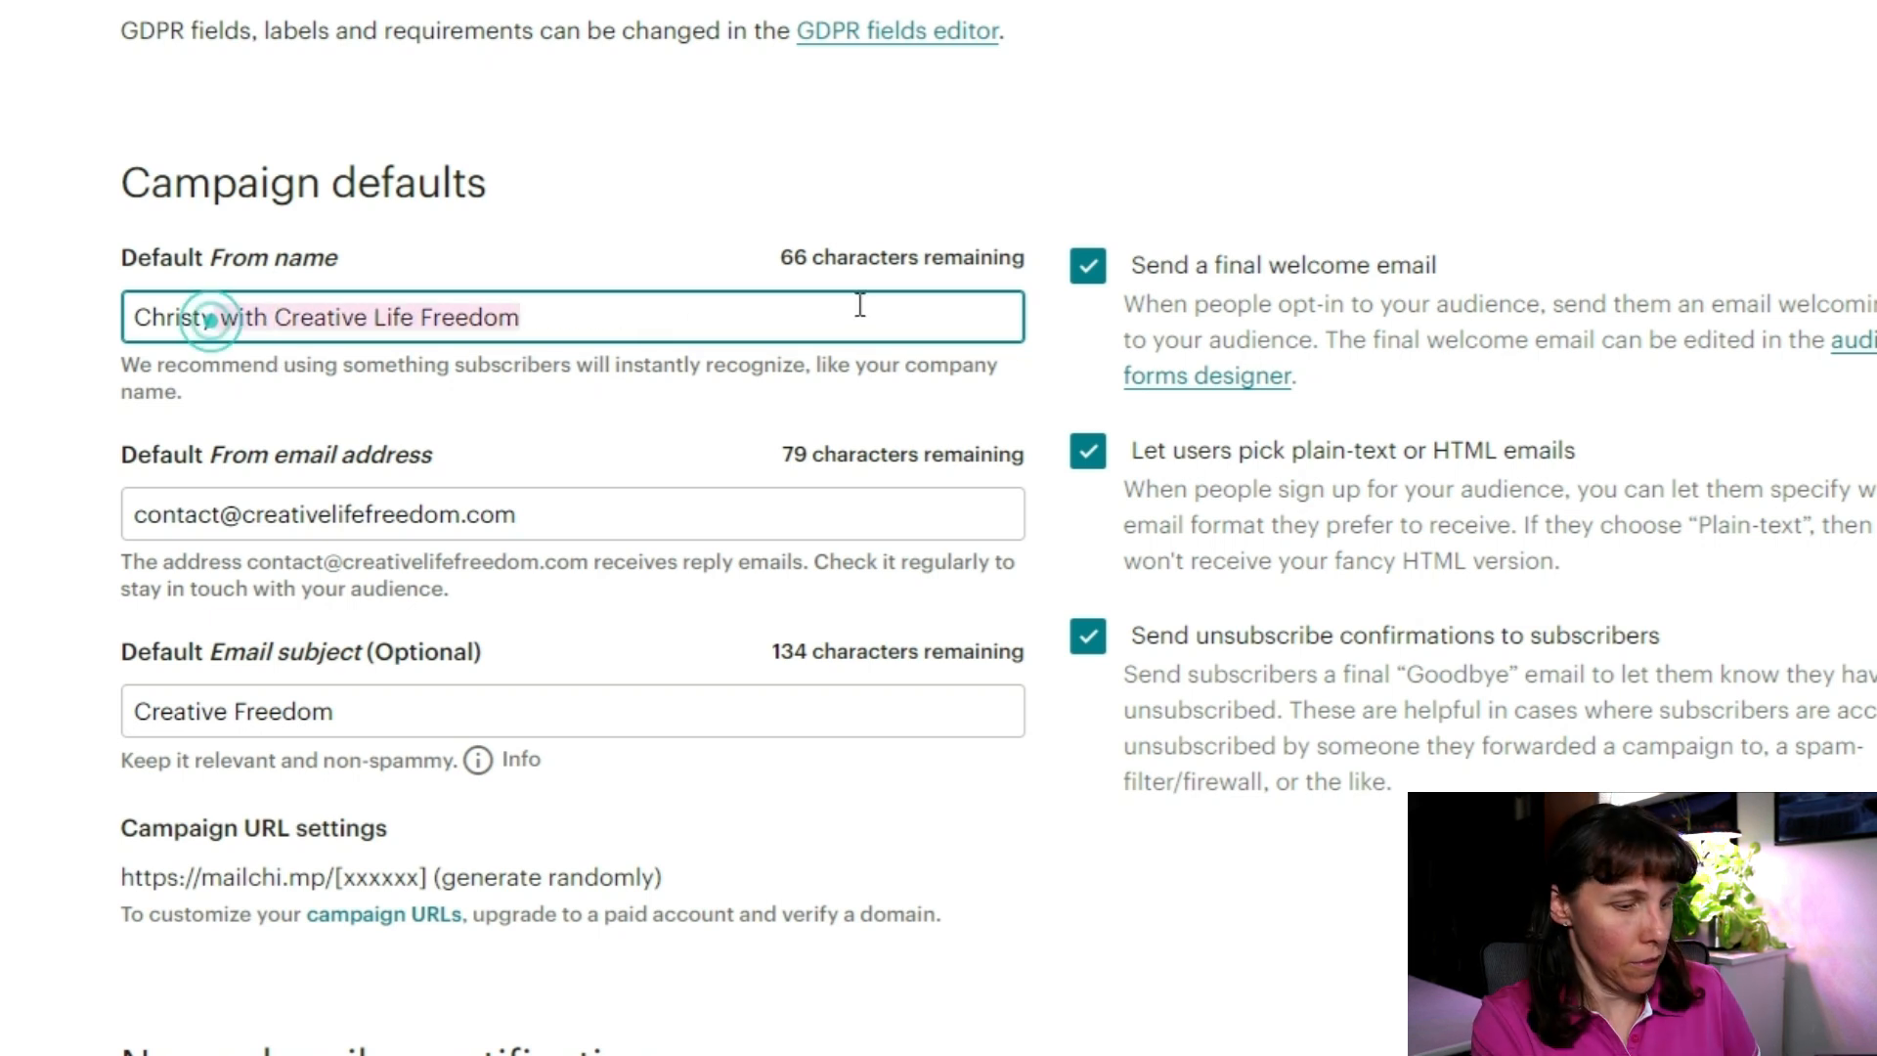
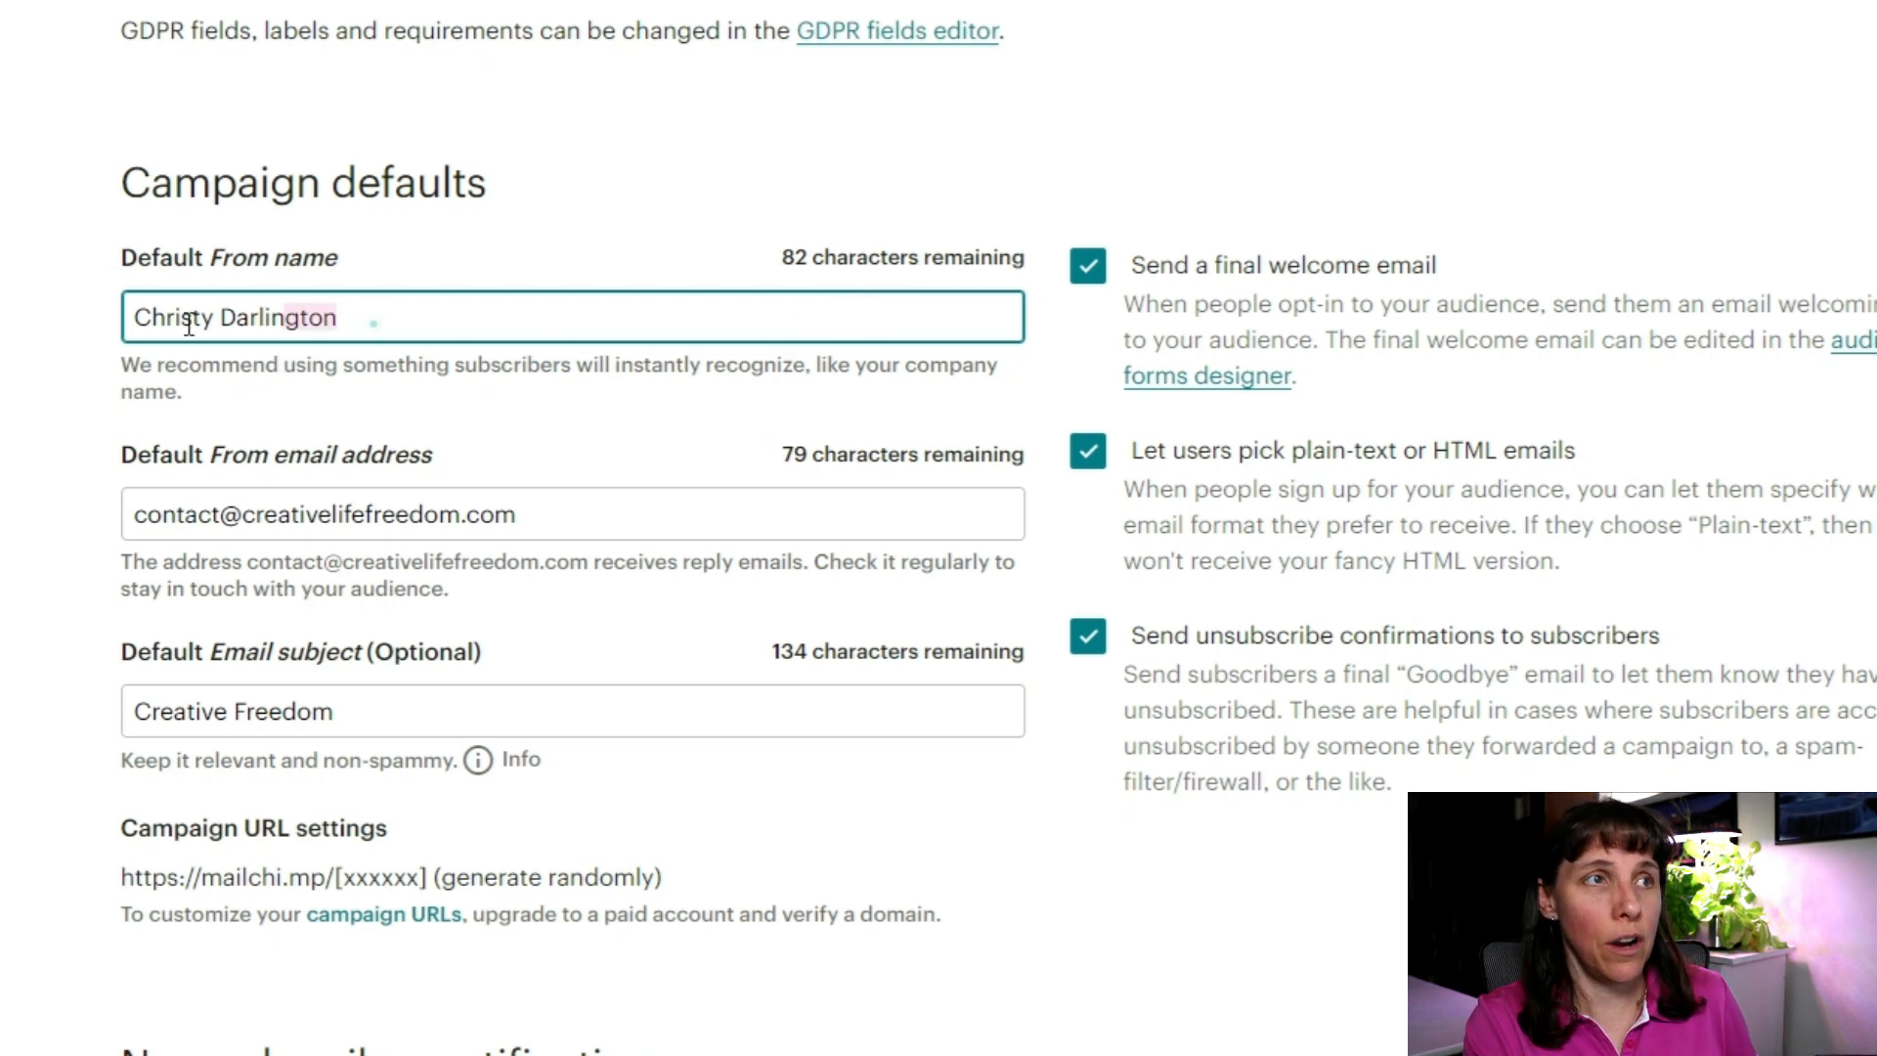
triple_click(377, 330)
text(Creative )
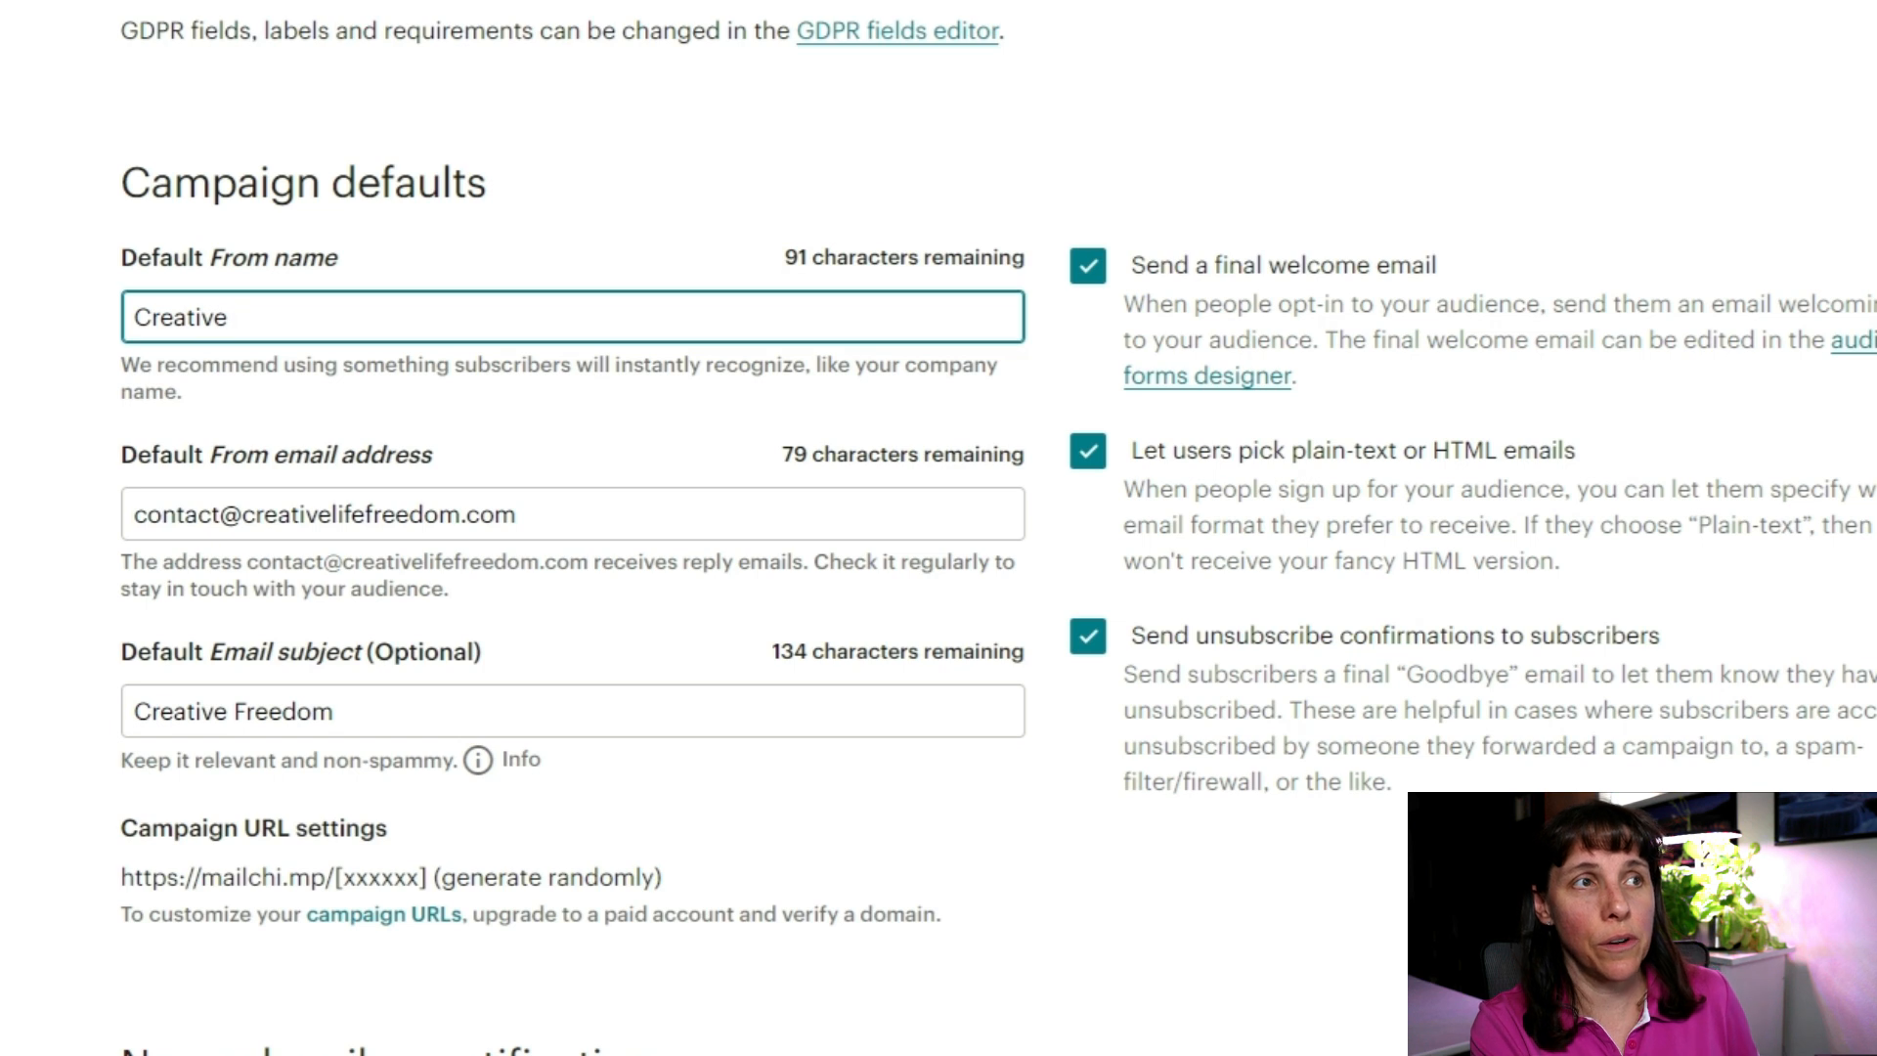
text(Life )
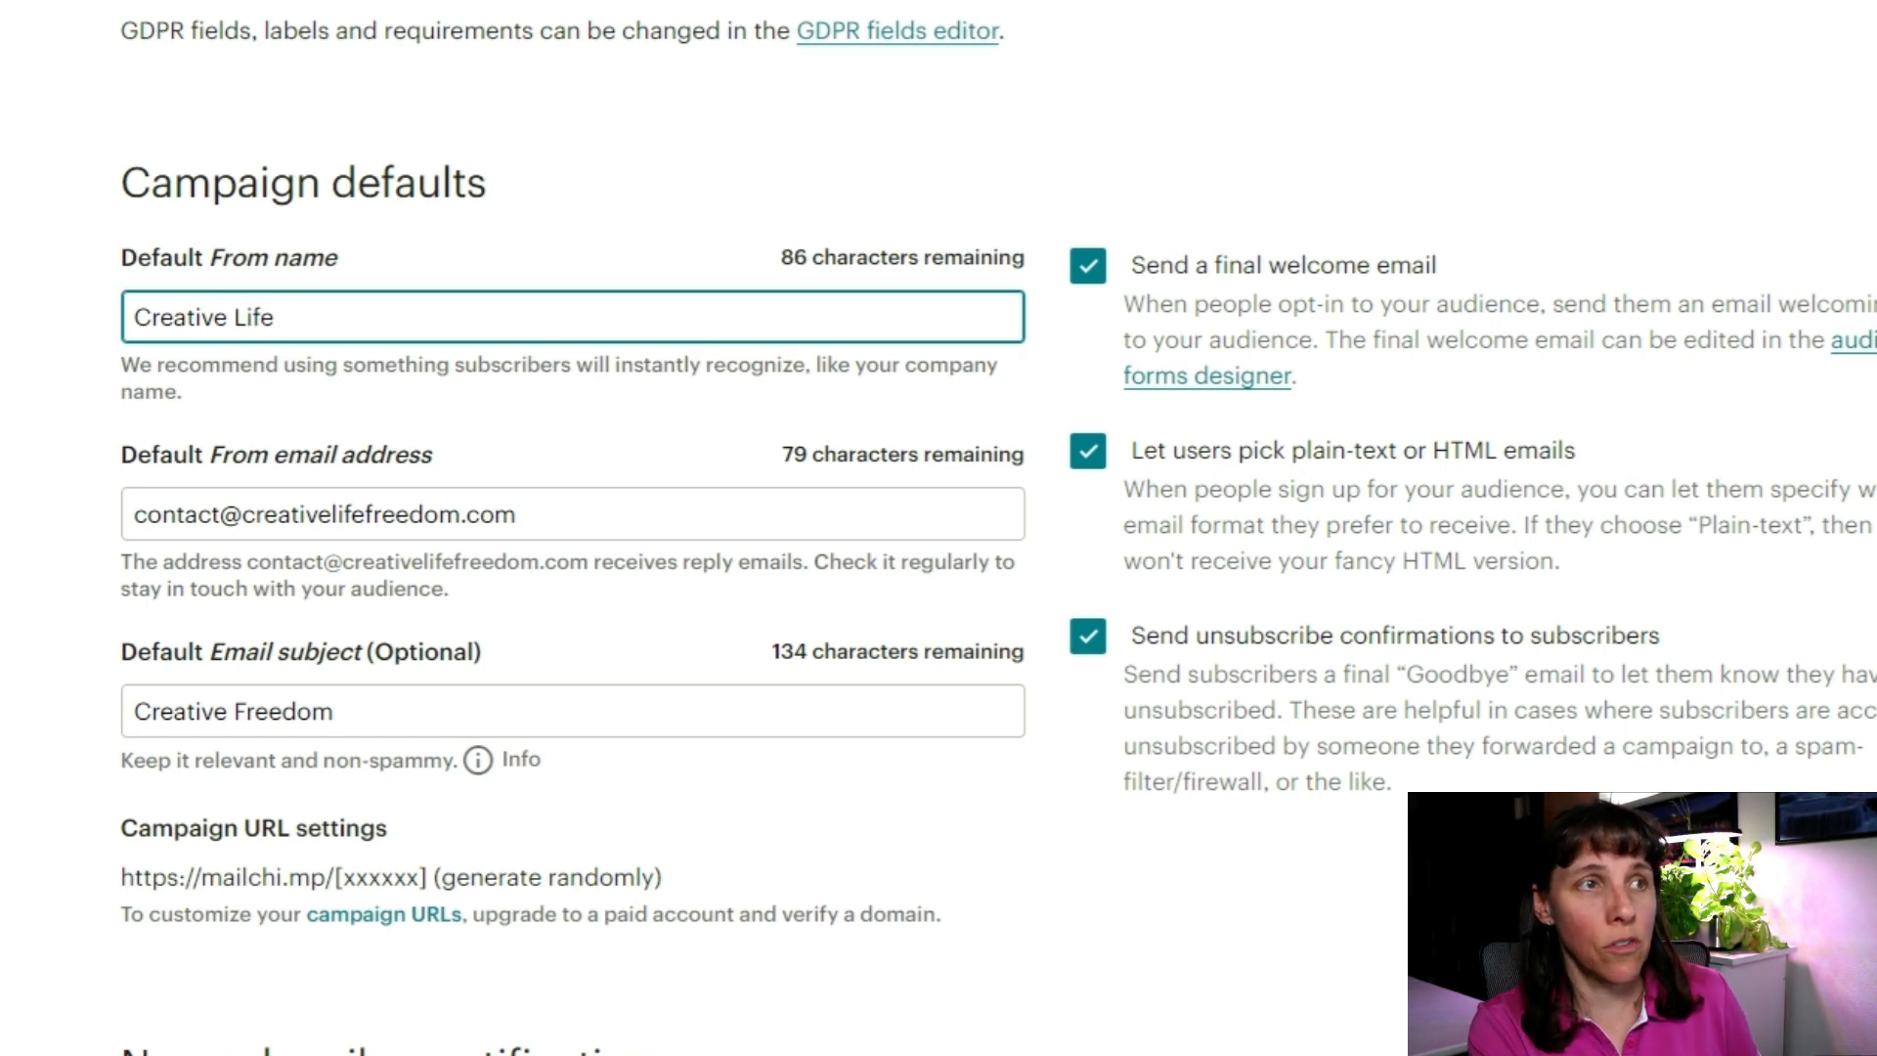
text(Freedom)
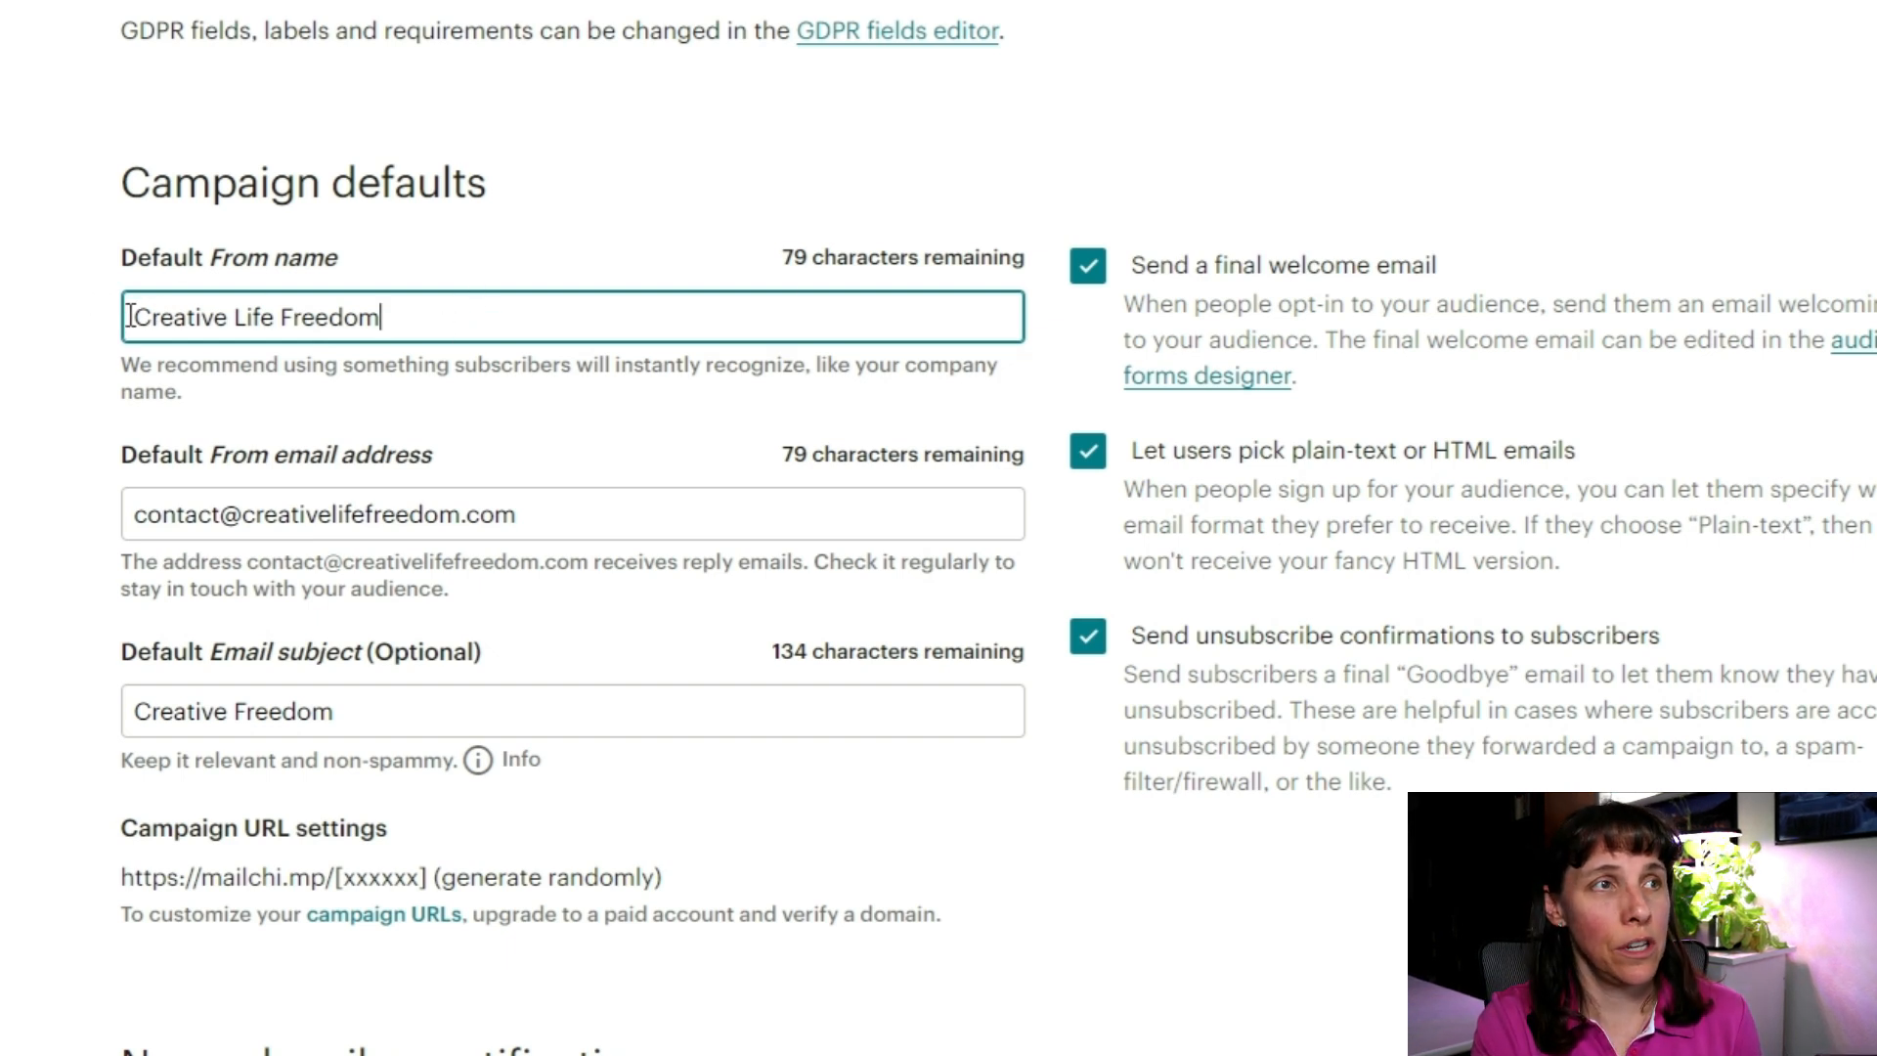
drag(127, 317, 531, 561)
scroll(537, 490, down, 2)
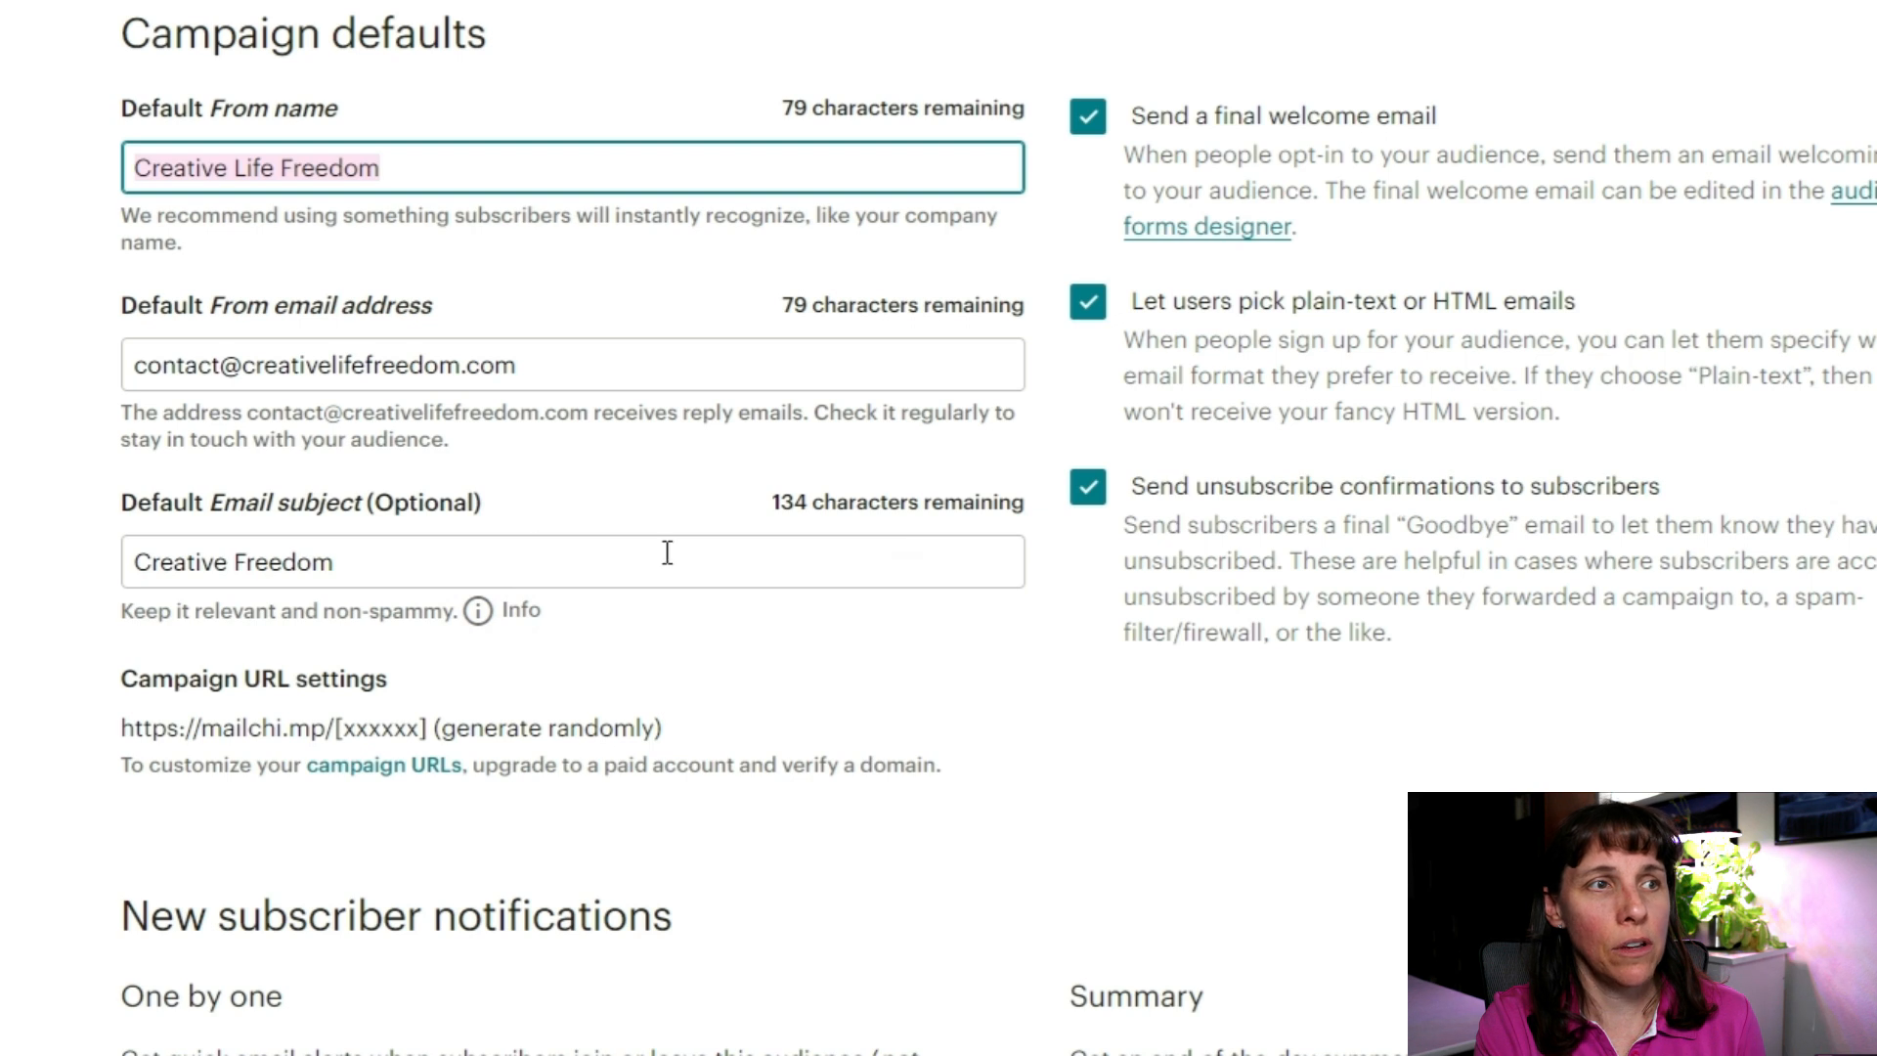
Step: Replace the Default From email address with the contact address at creativeprofitsacademy.com
click(624, 361)
key(ctrl+a)
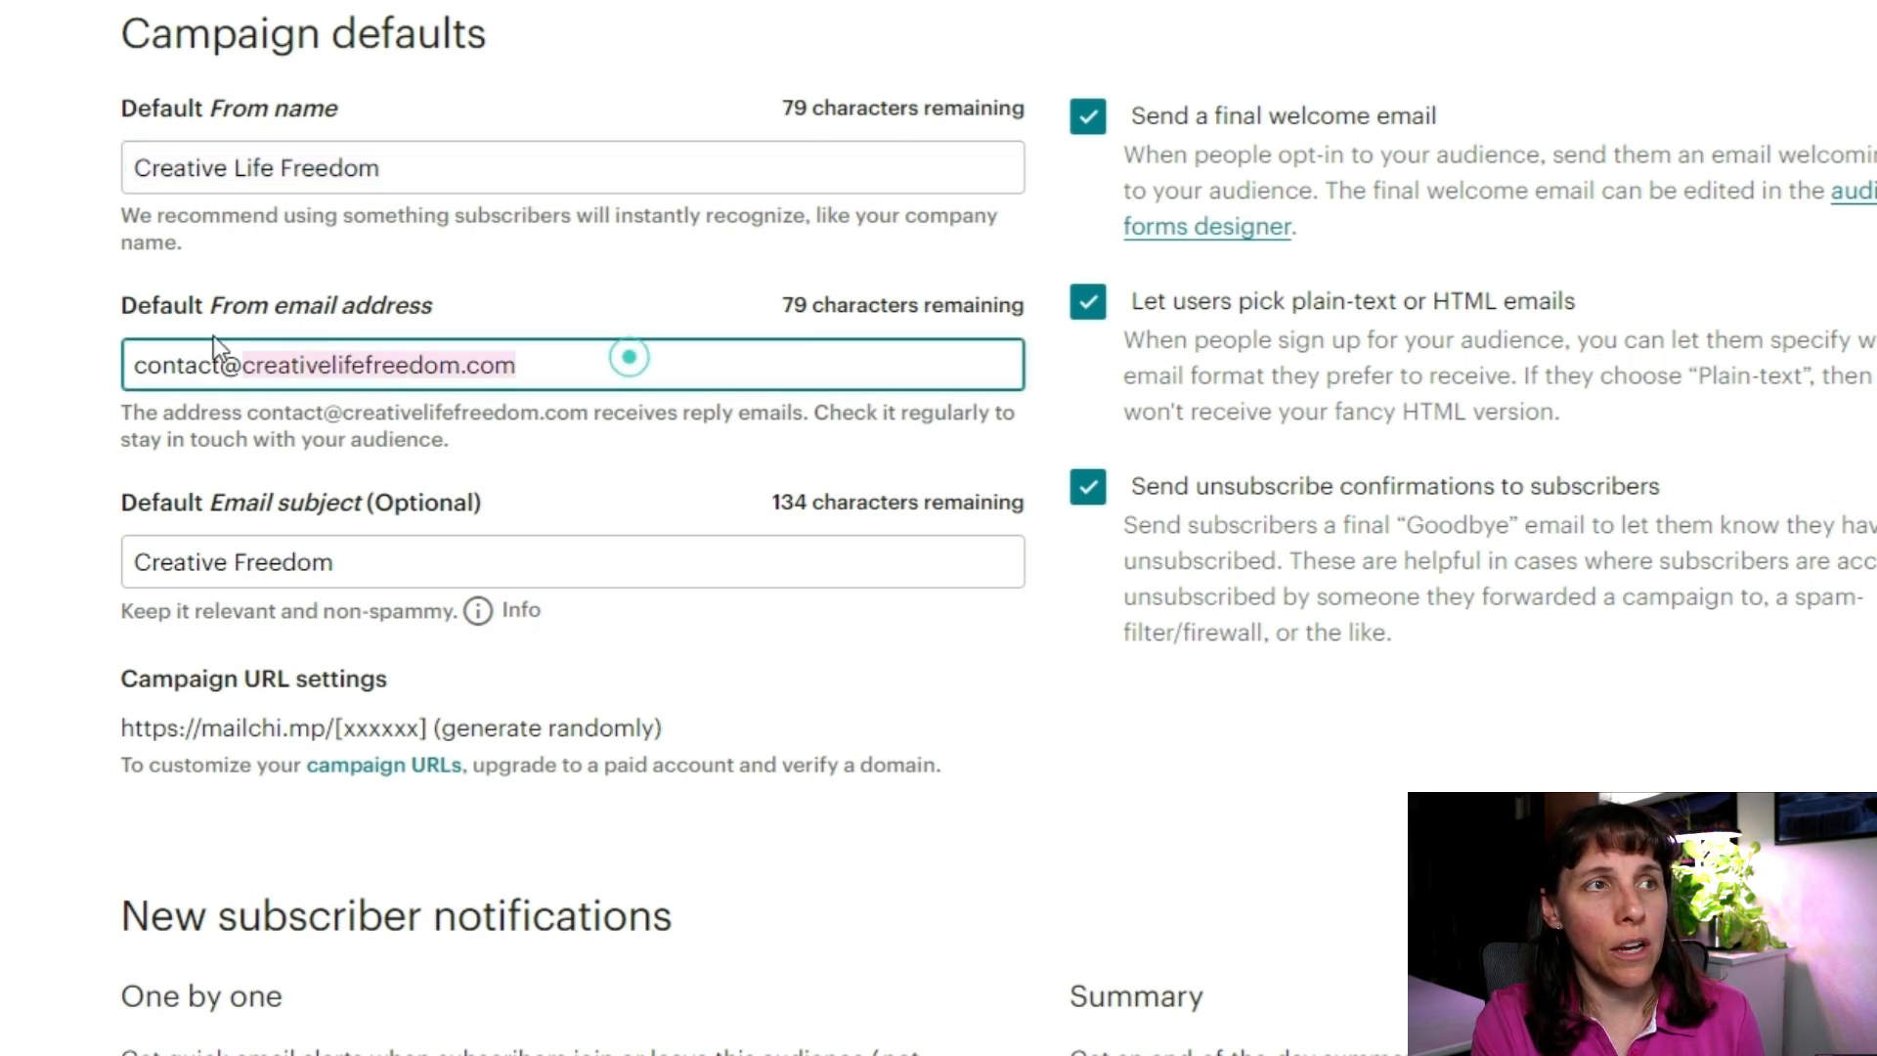
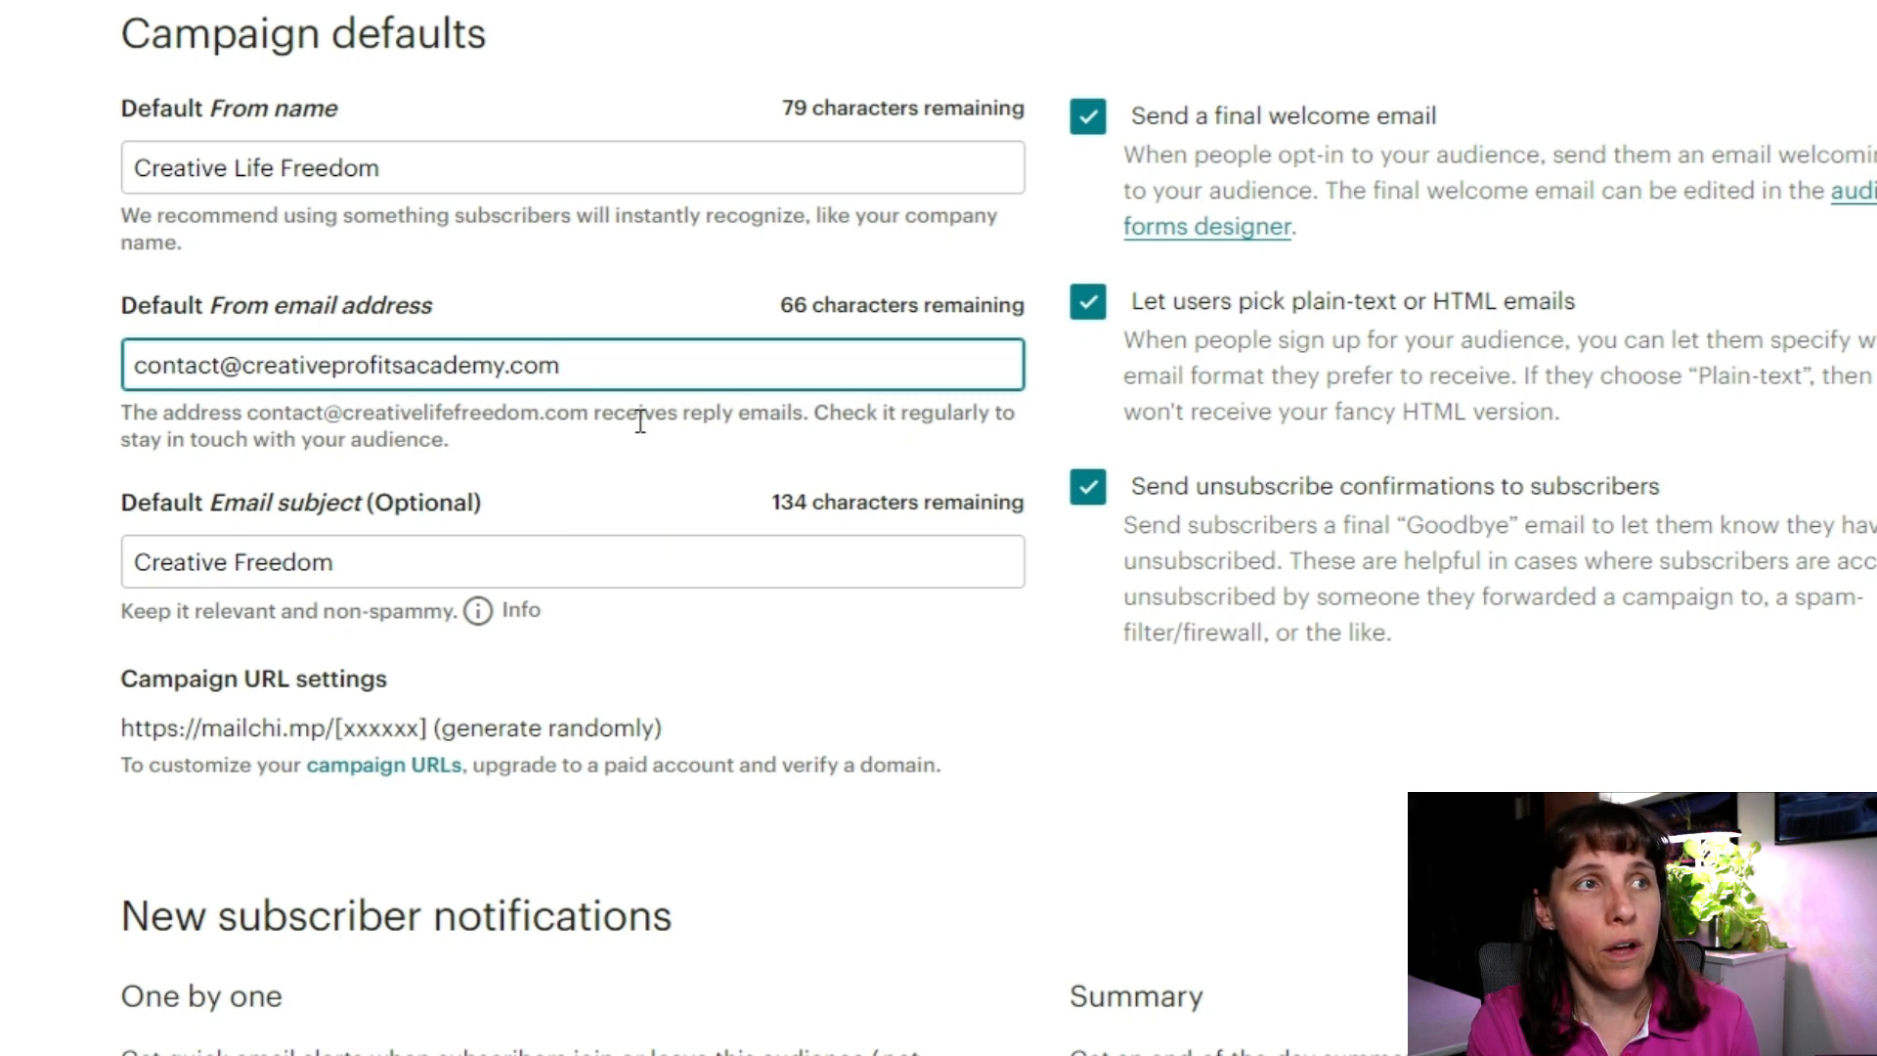
scroll(640, 422, down, 2)
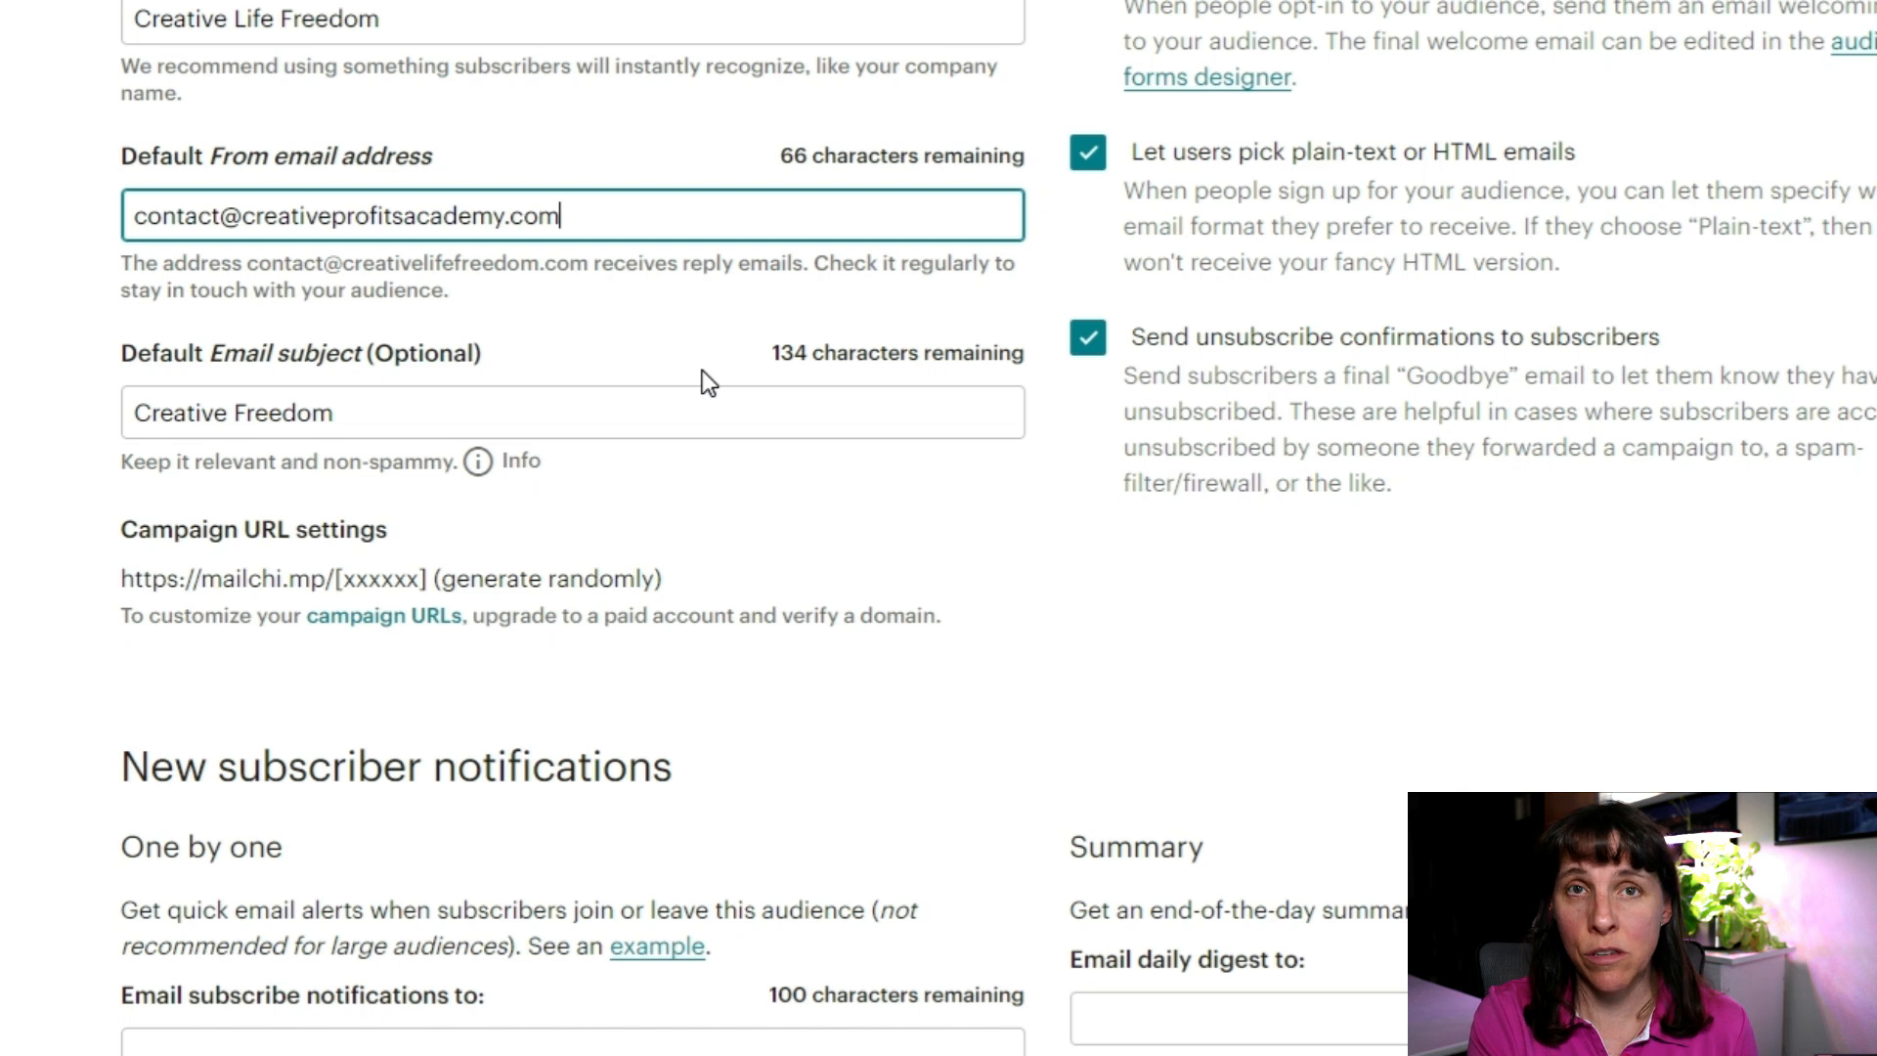
scroll(706, 386, down, 2)
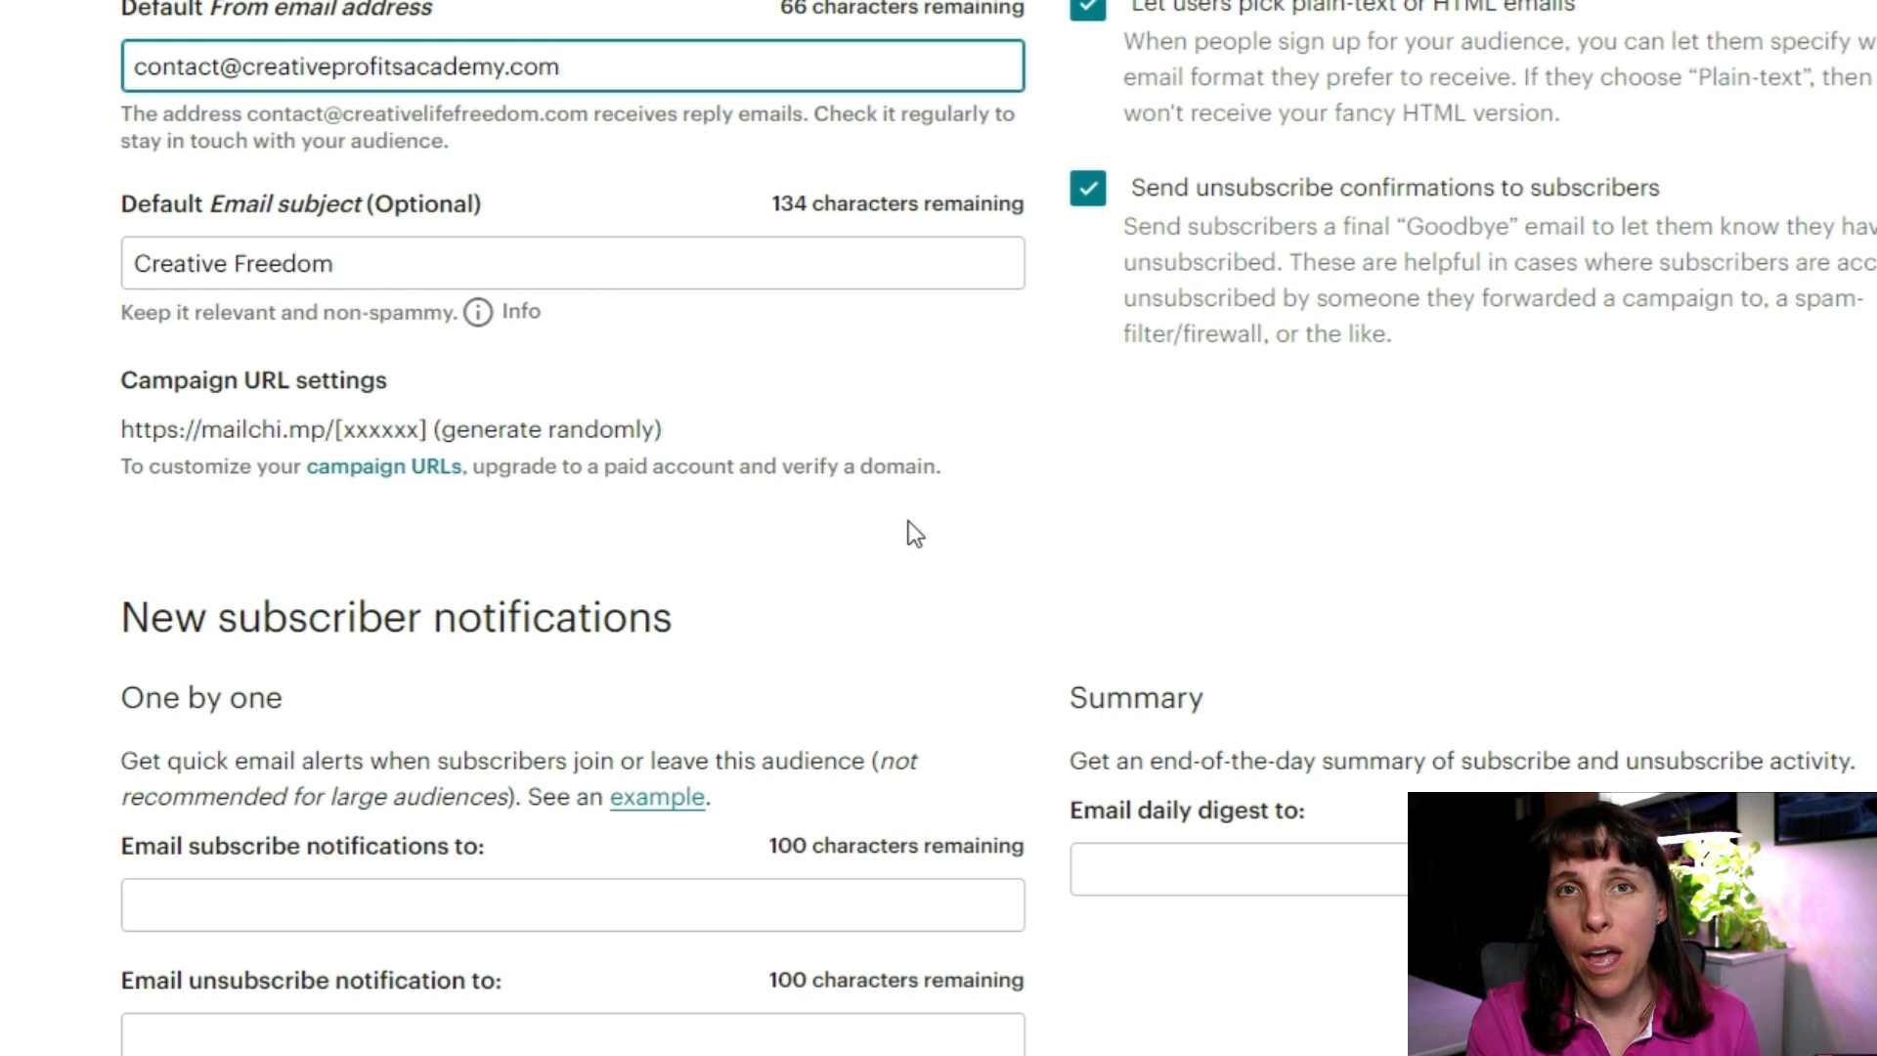
scroll(883, 514, down, 1)
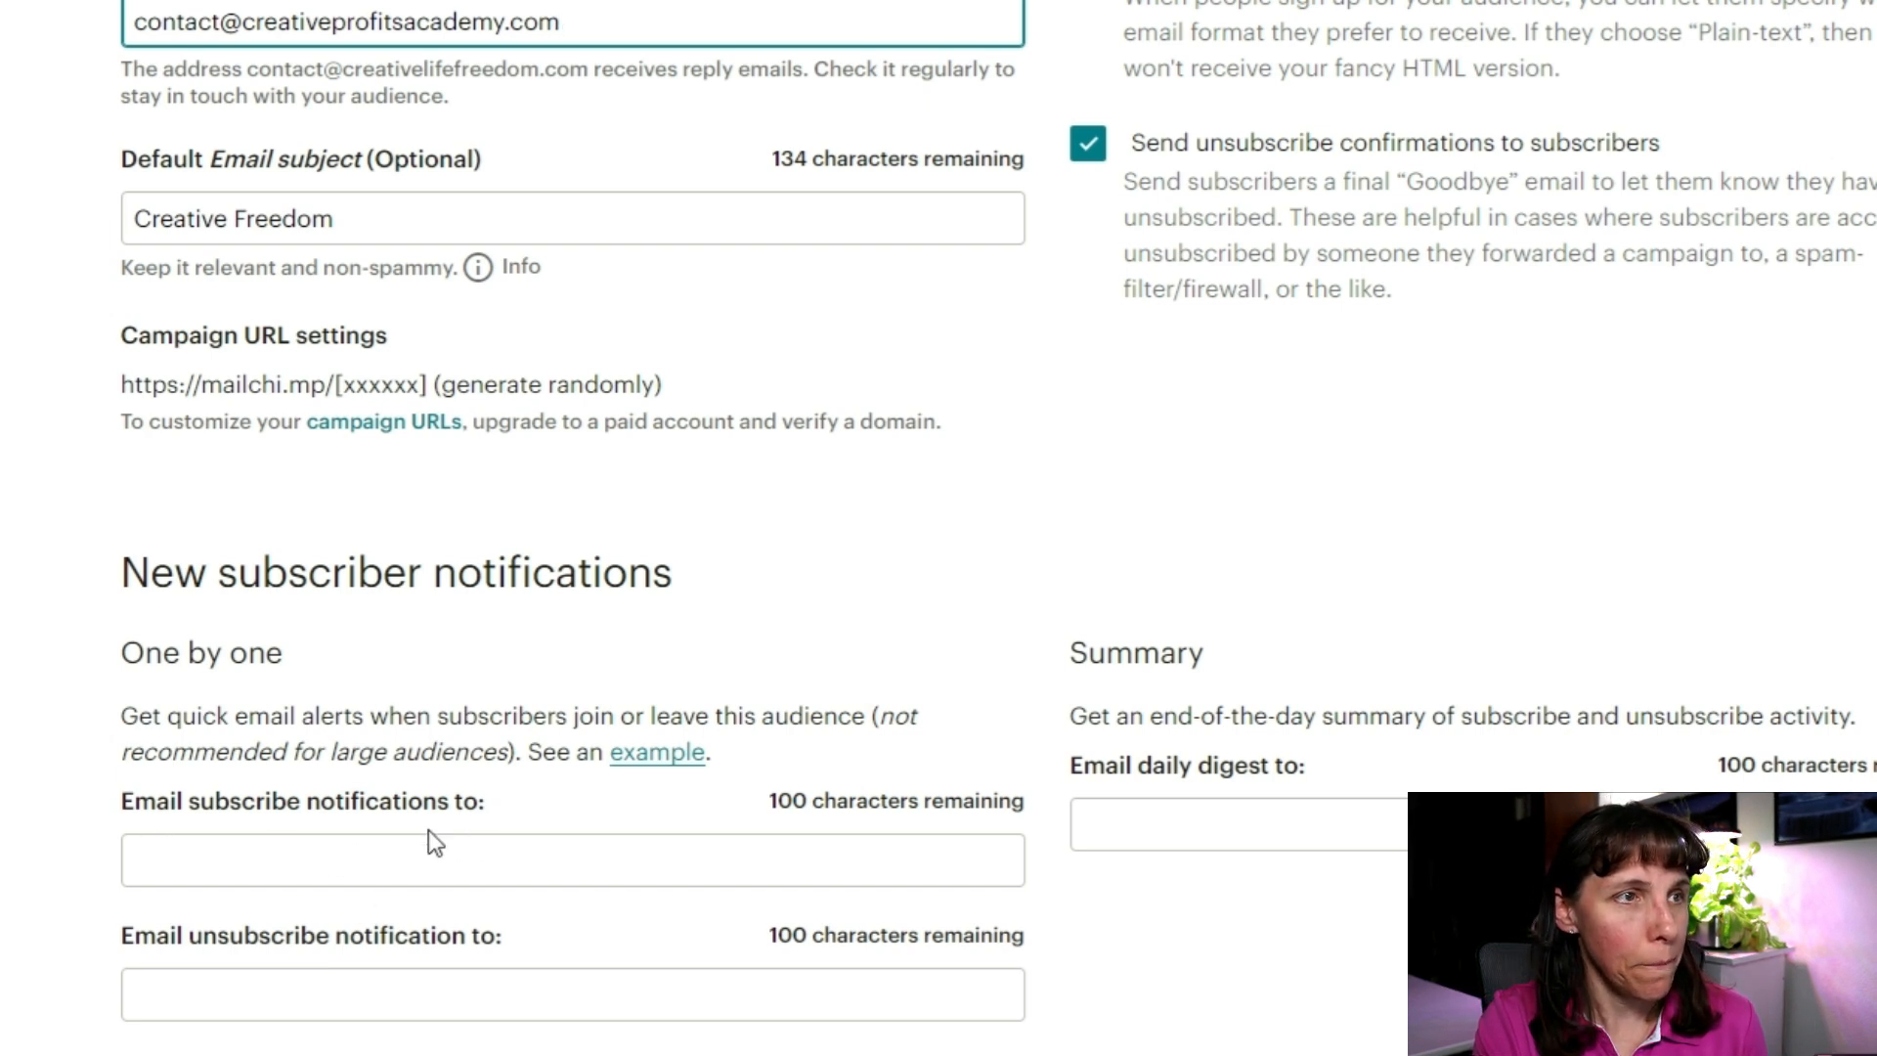
click(306, 976)
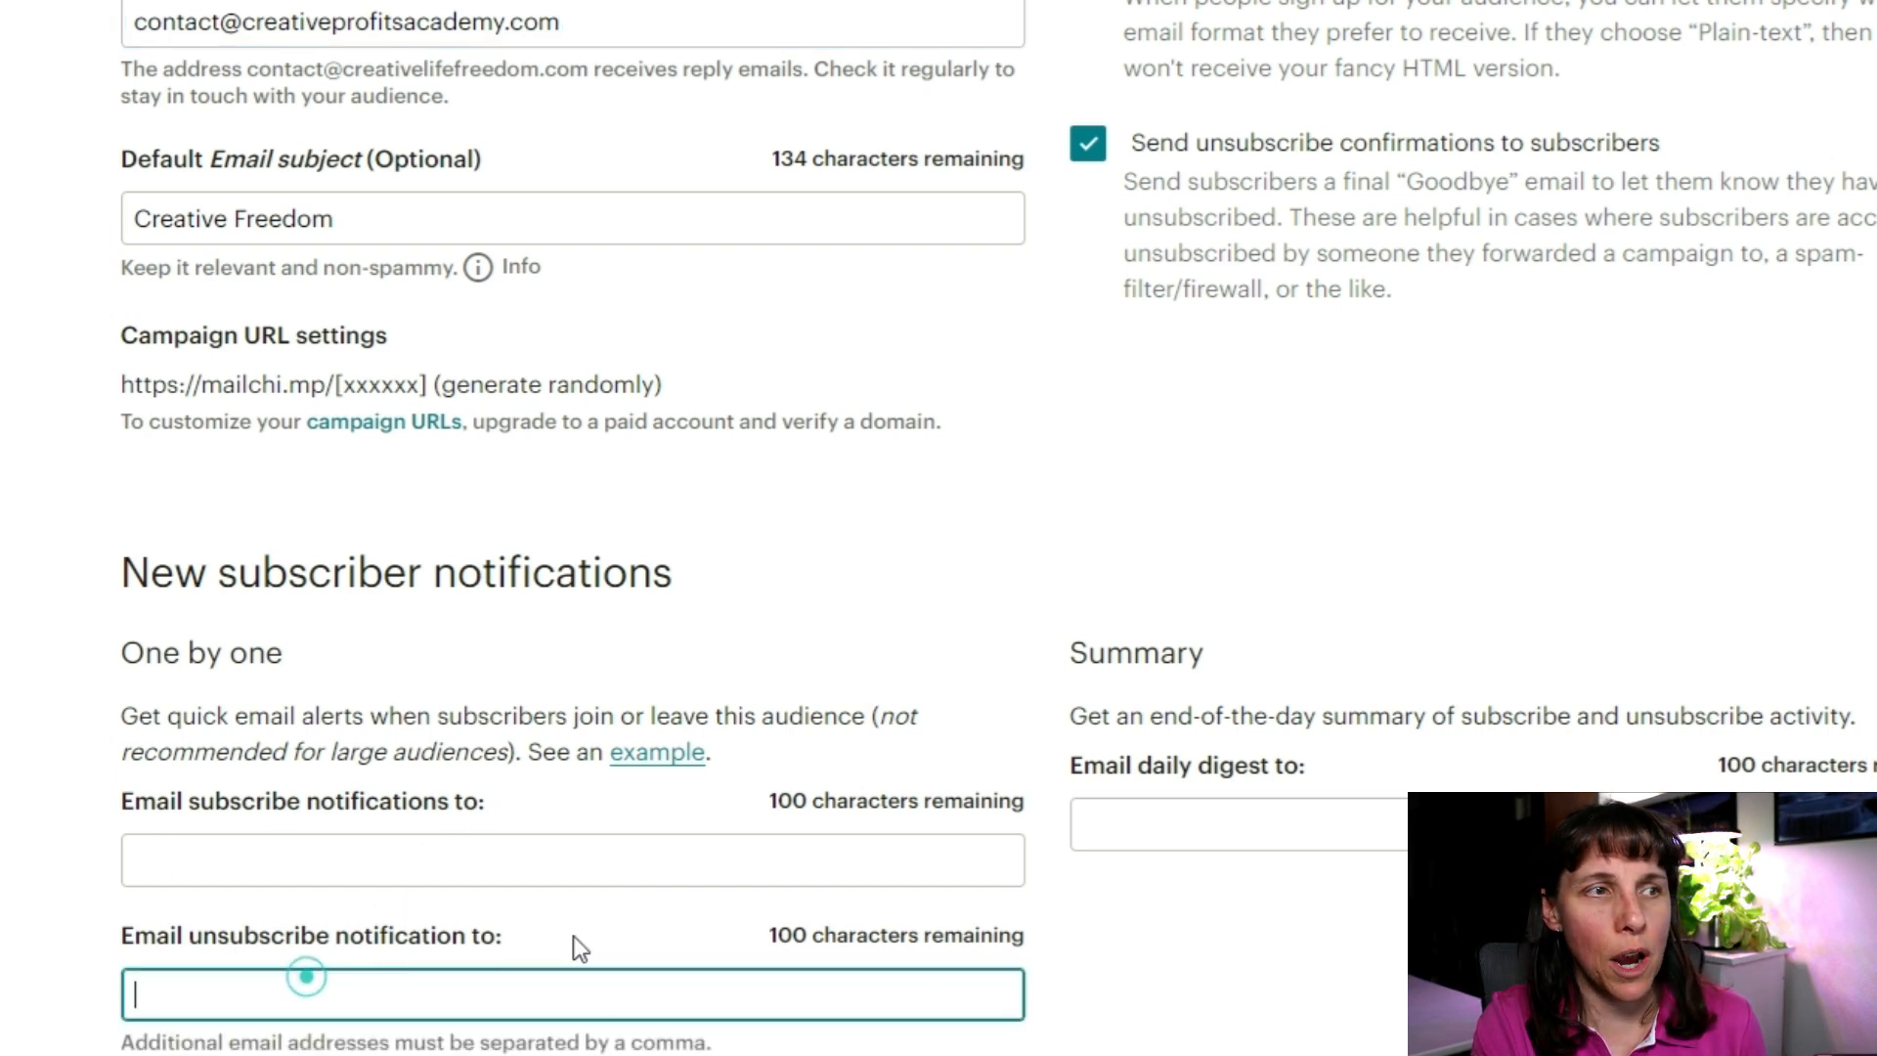
click(251, 859)
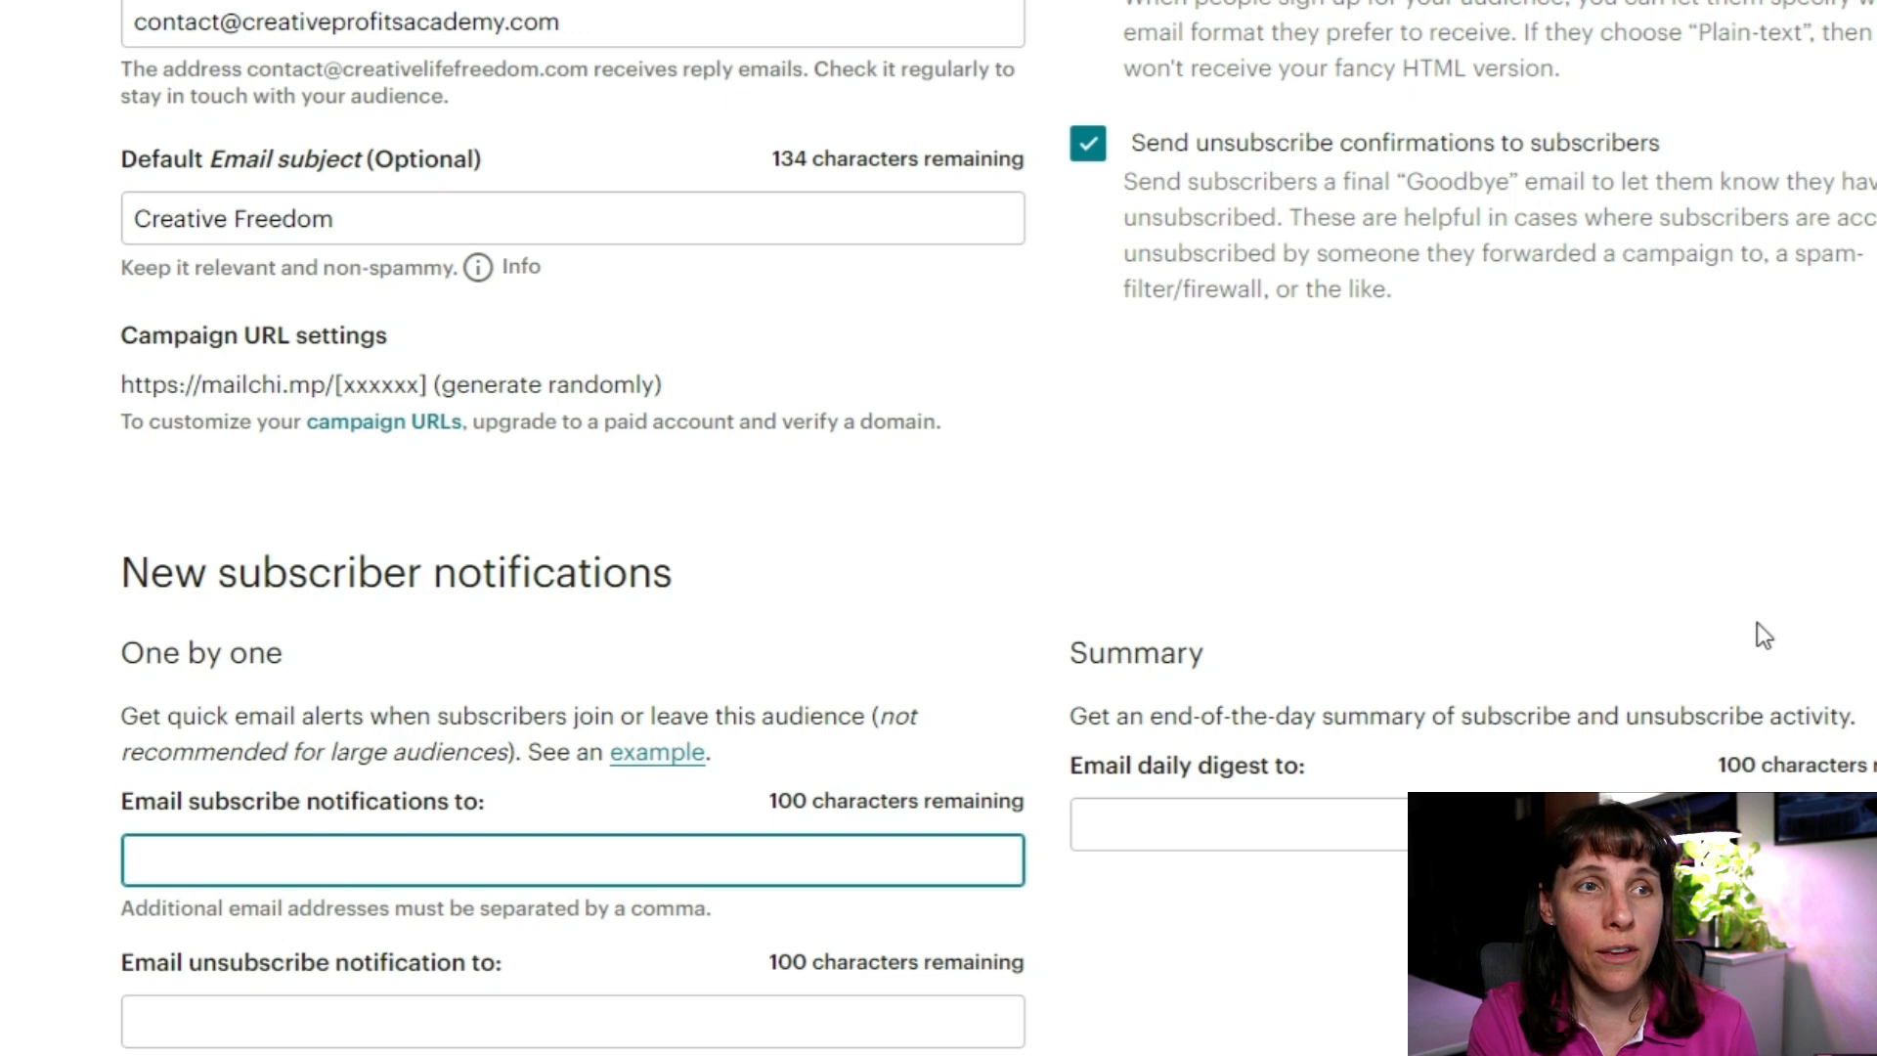
scroll(1315, 751, up, 3)
scroll(1322, 754, up, 6)
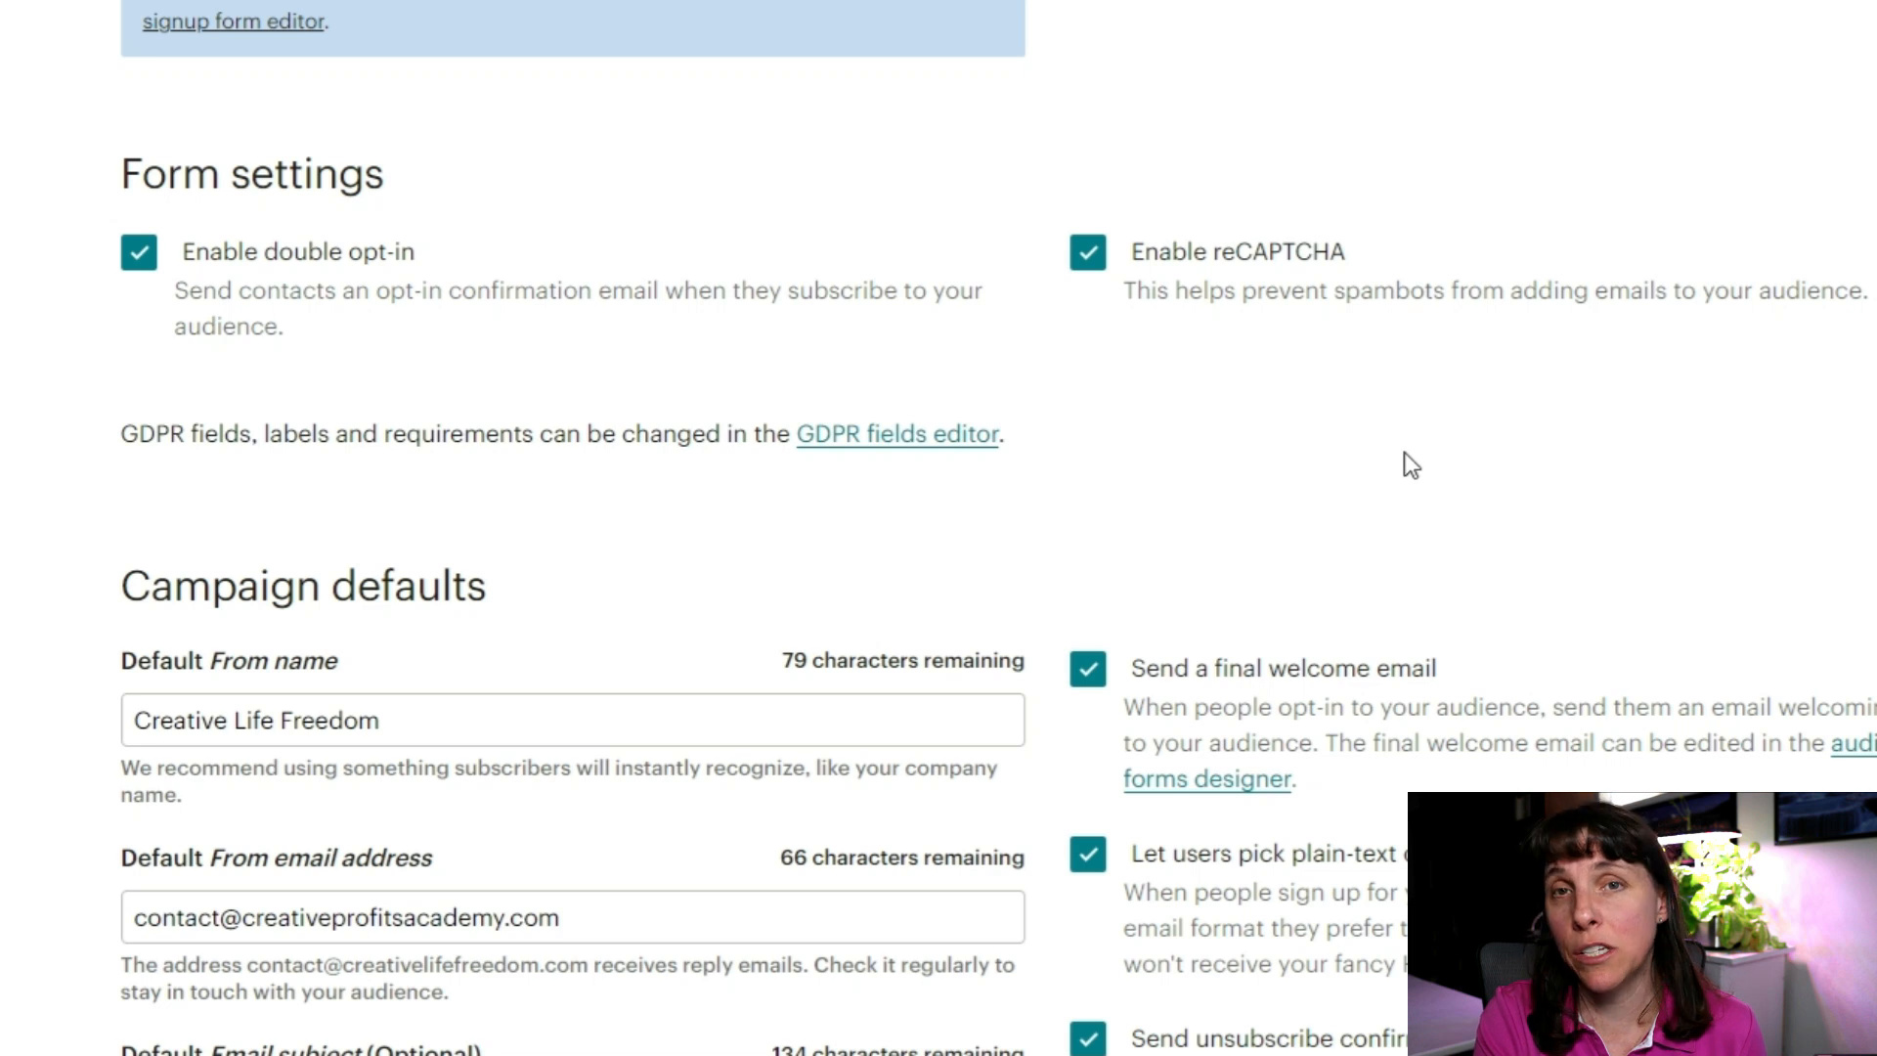
scroll(1291, 725, down, 1)
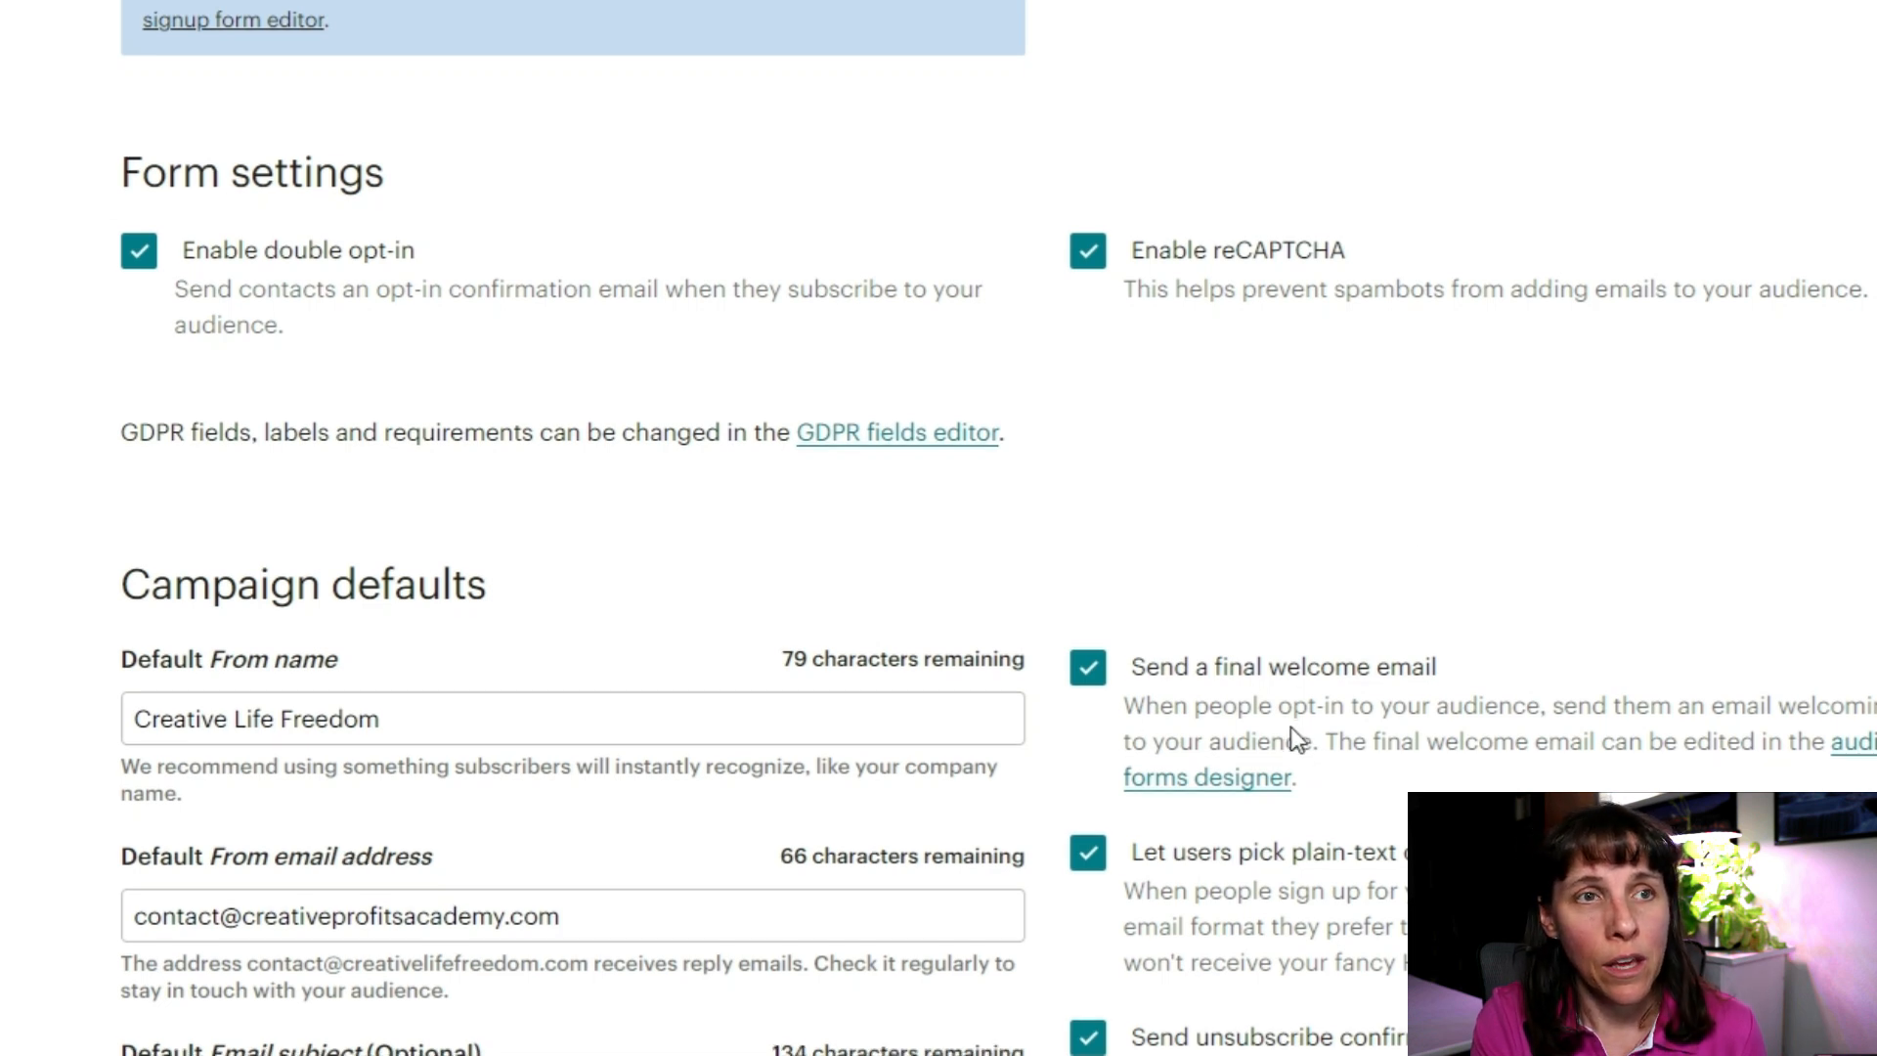
scroll(1290, 726, down, 2)
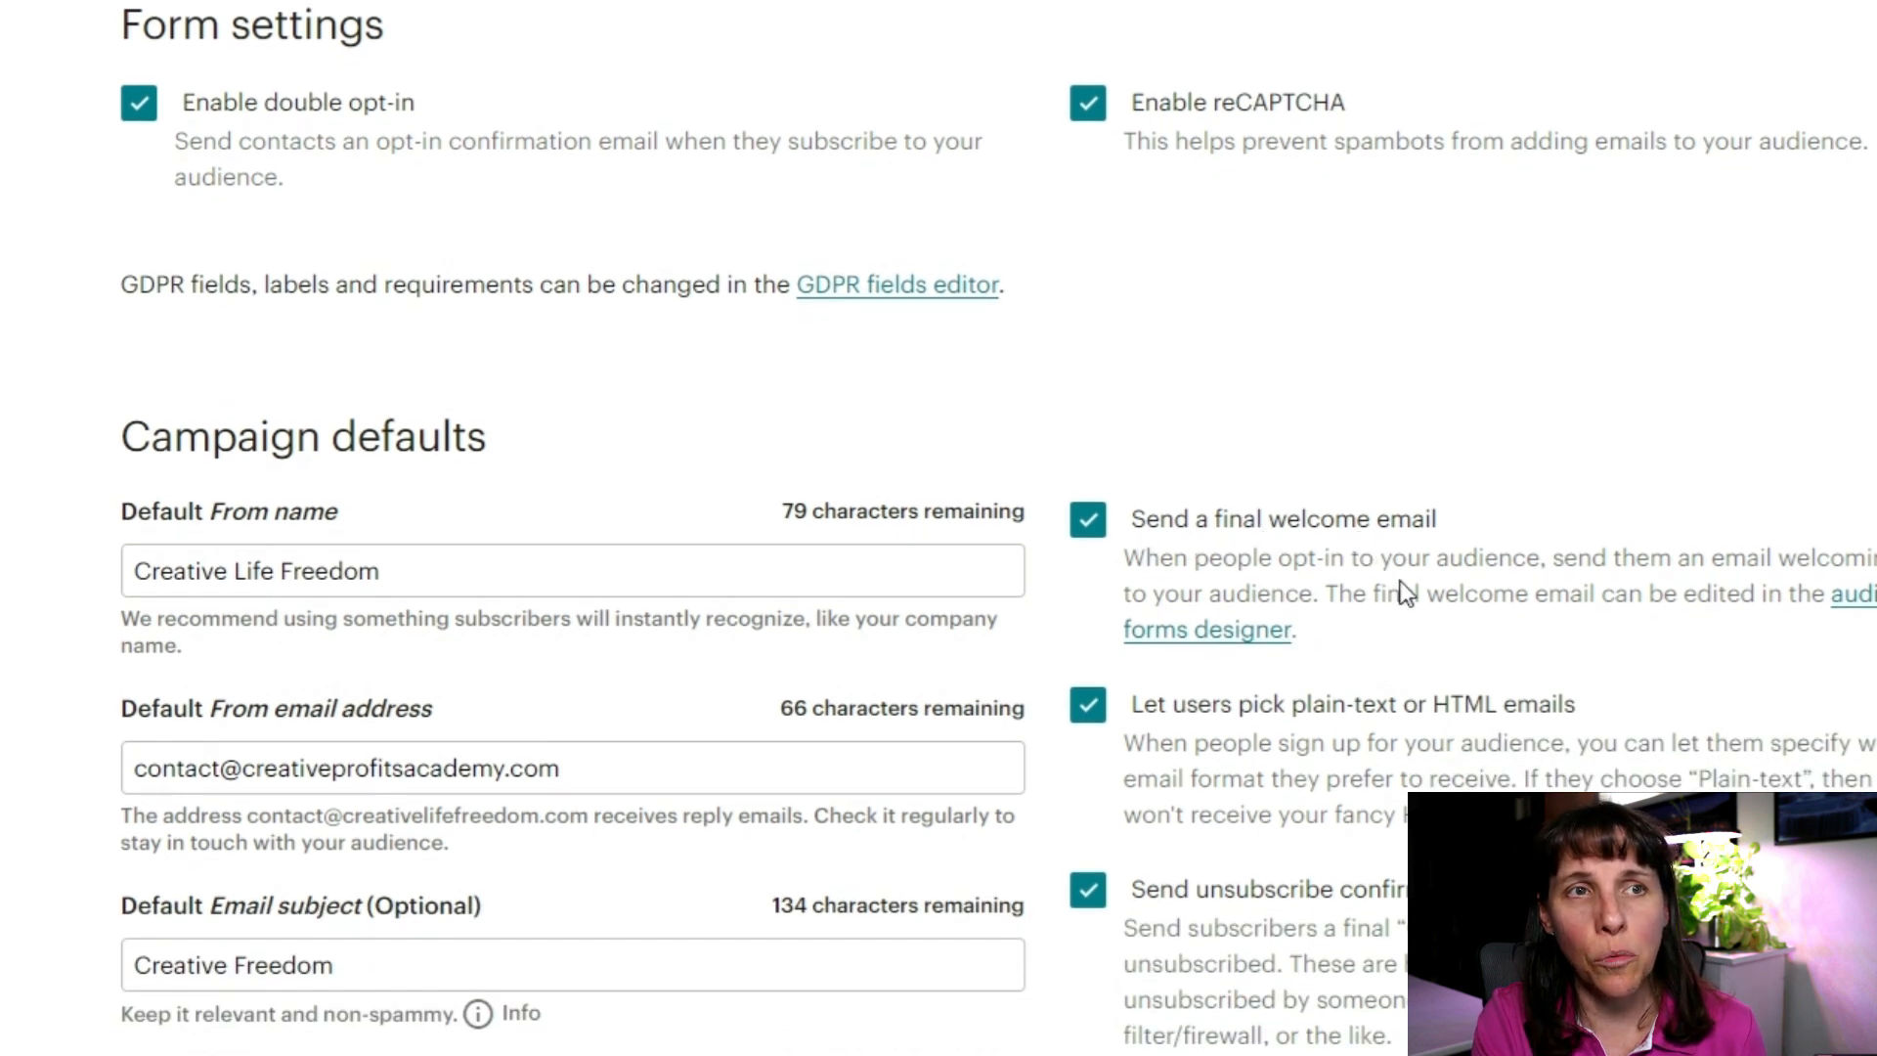
scroll(1333, 530, down, 2)
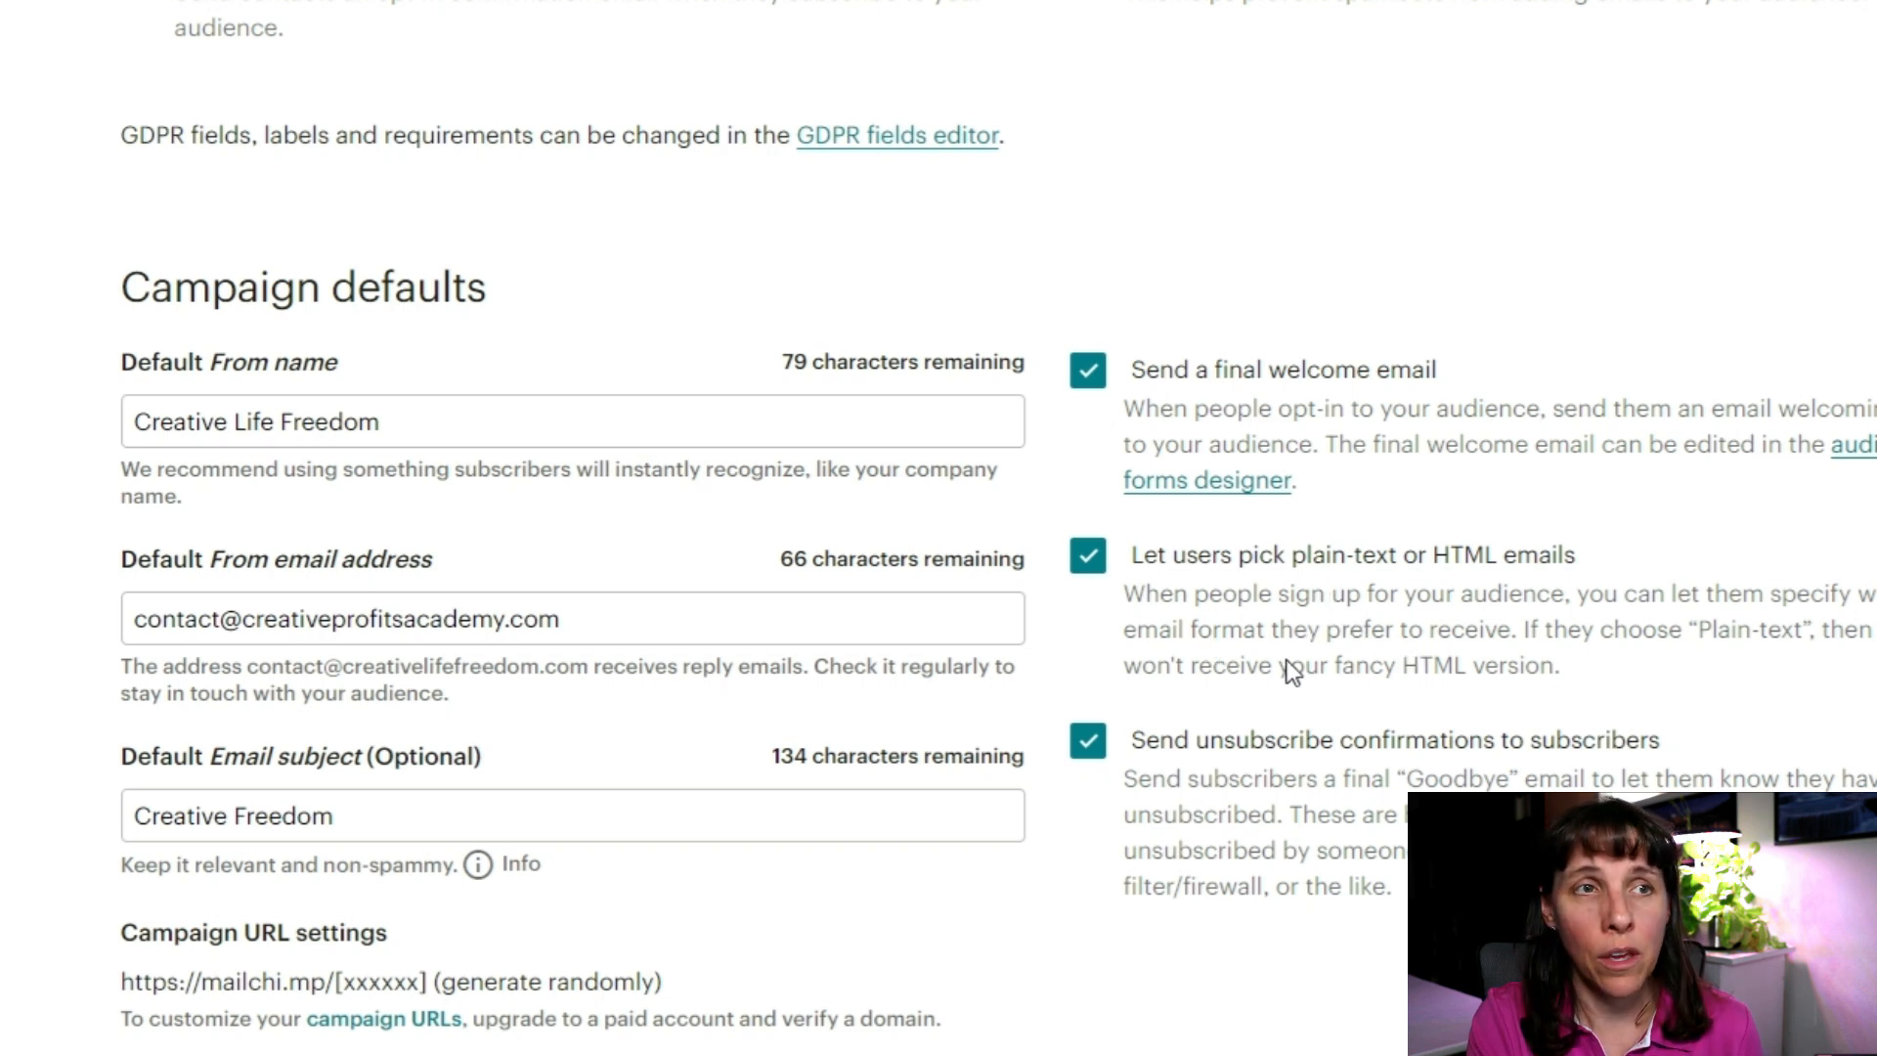
scroll(1159, 597, down, 2)
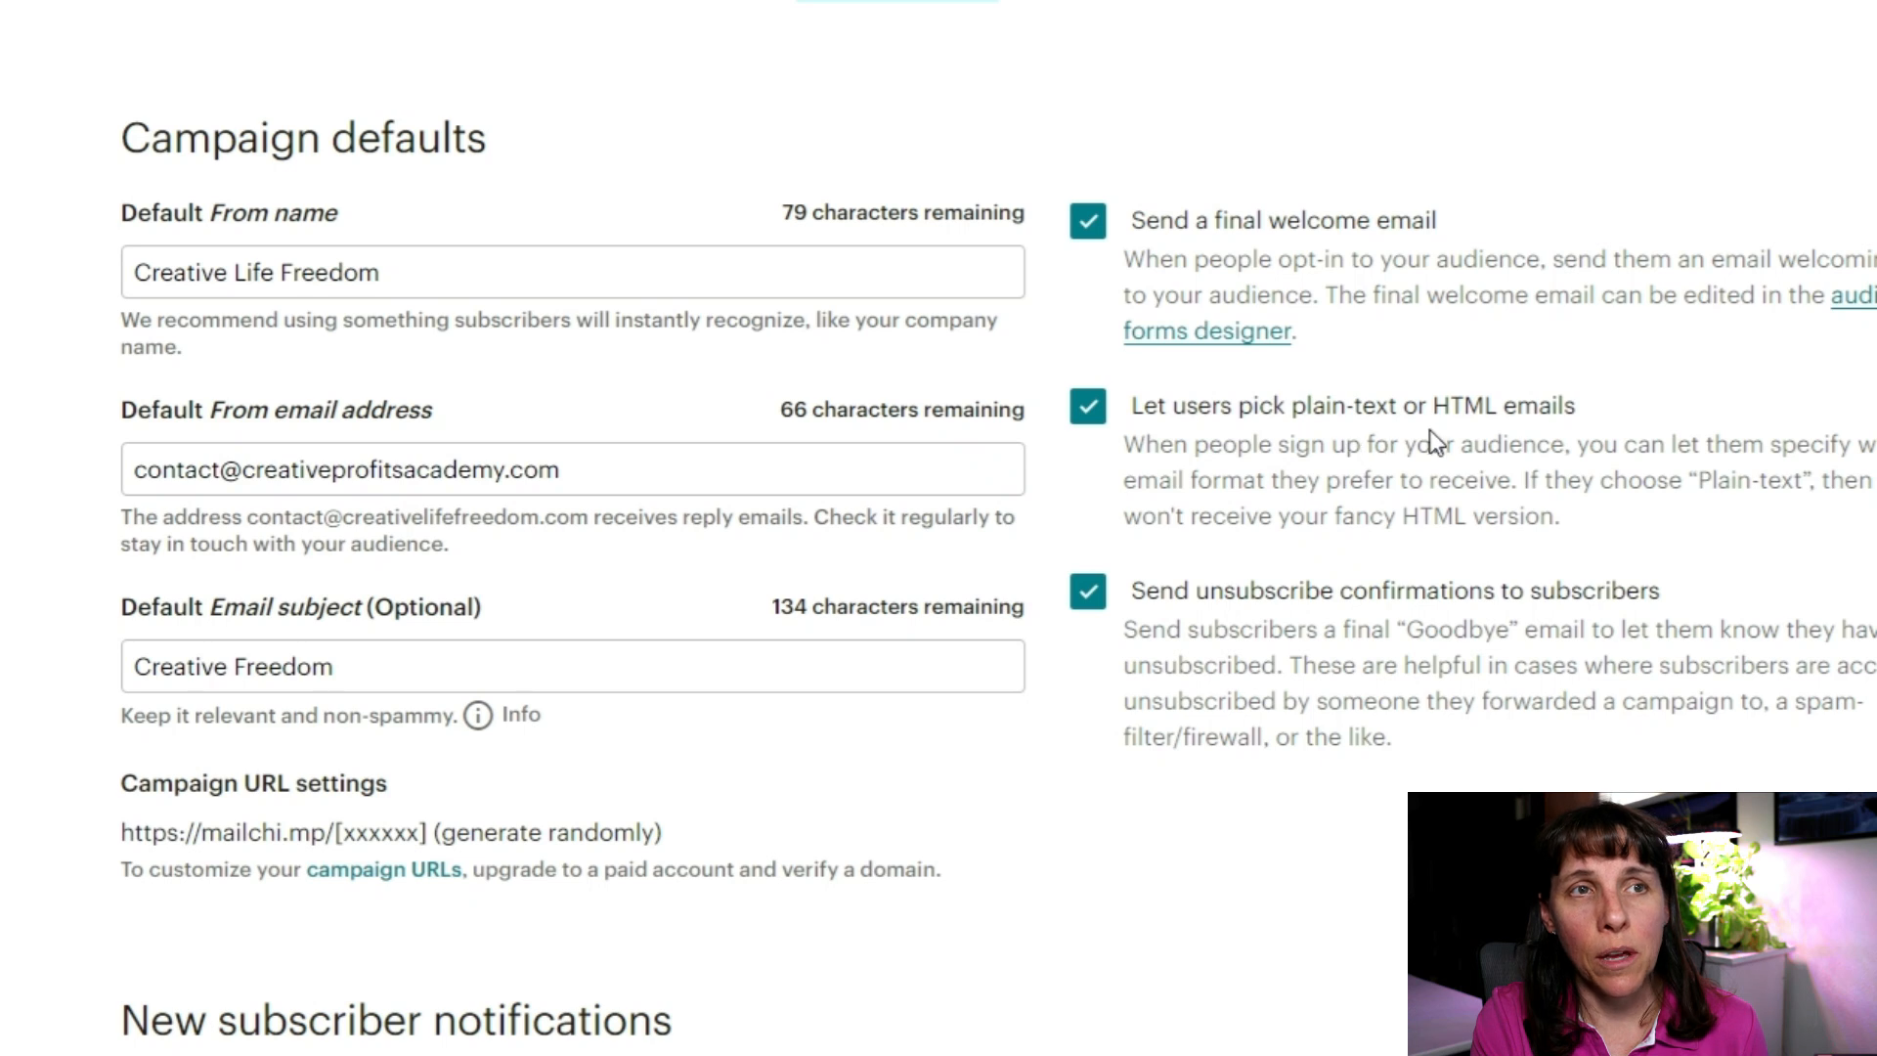
scroll(1427, 481, down, 2)
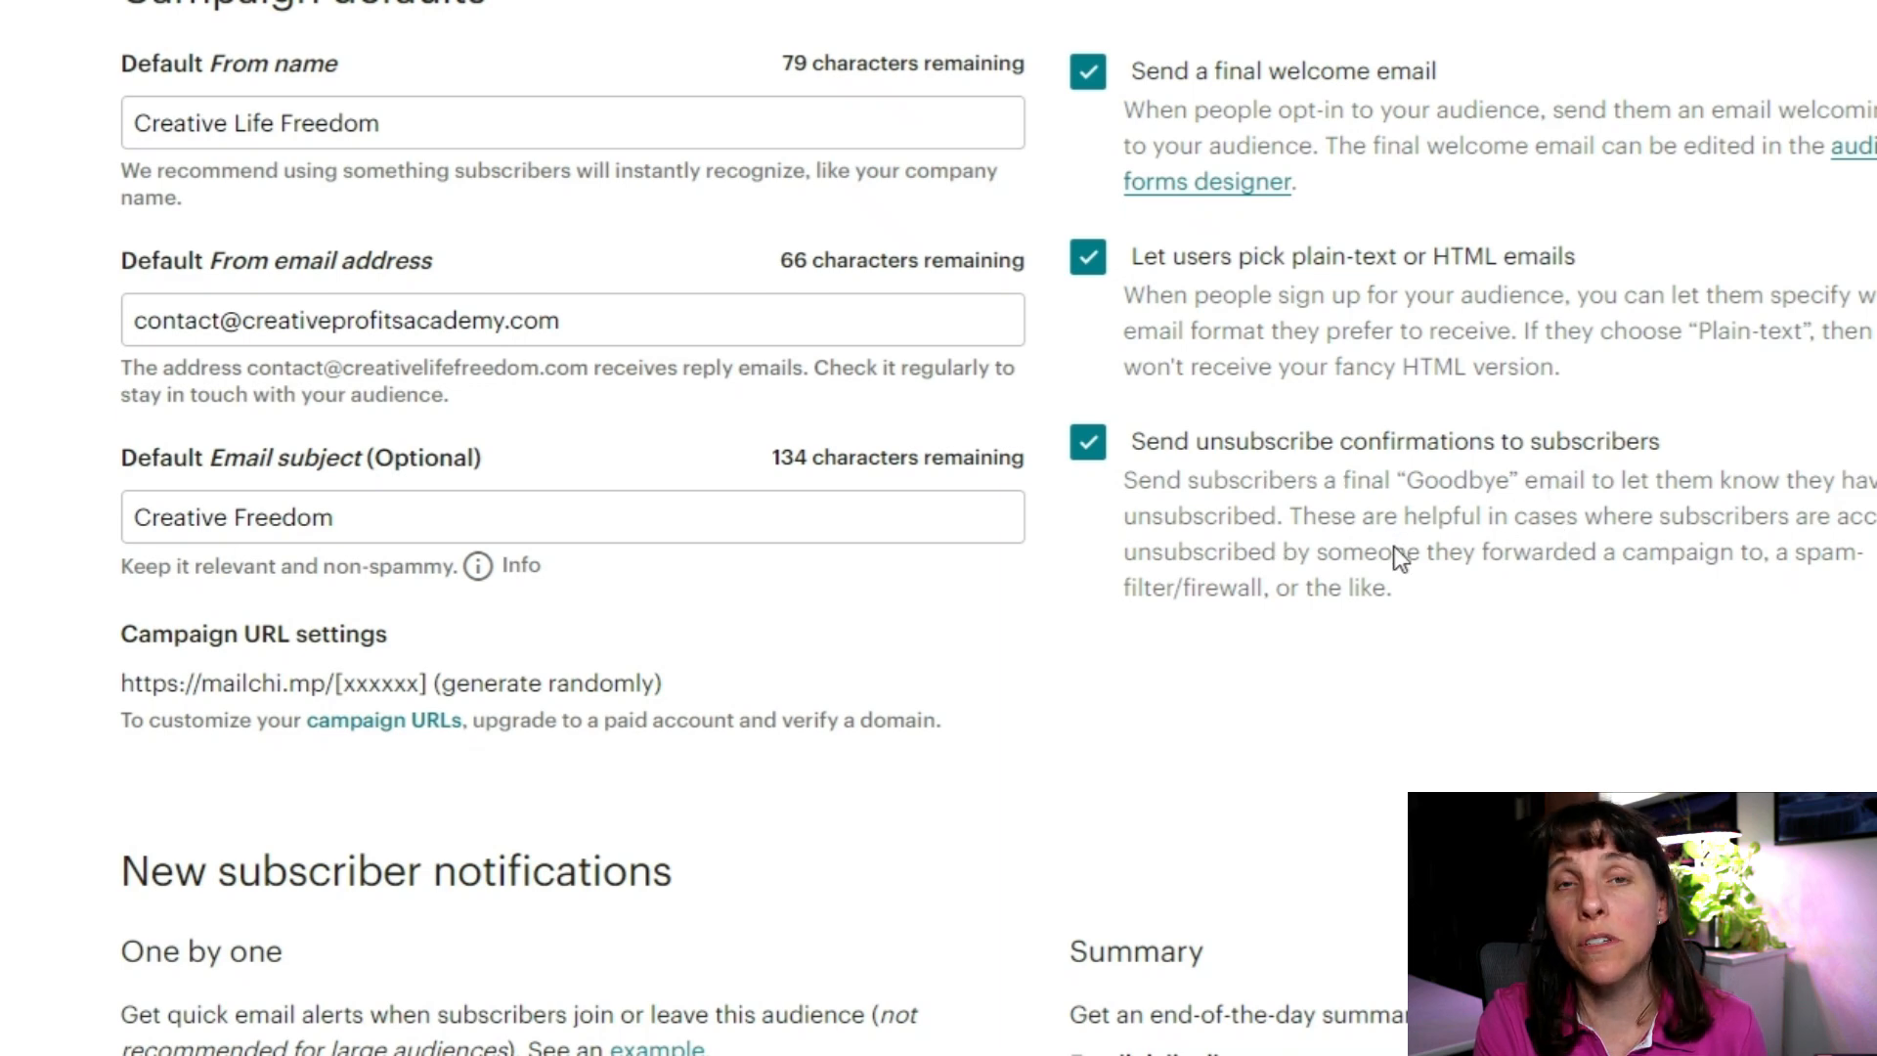
scroll(1386, 577, down, 2)
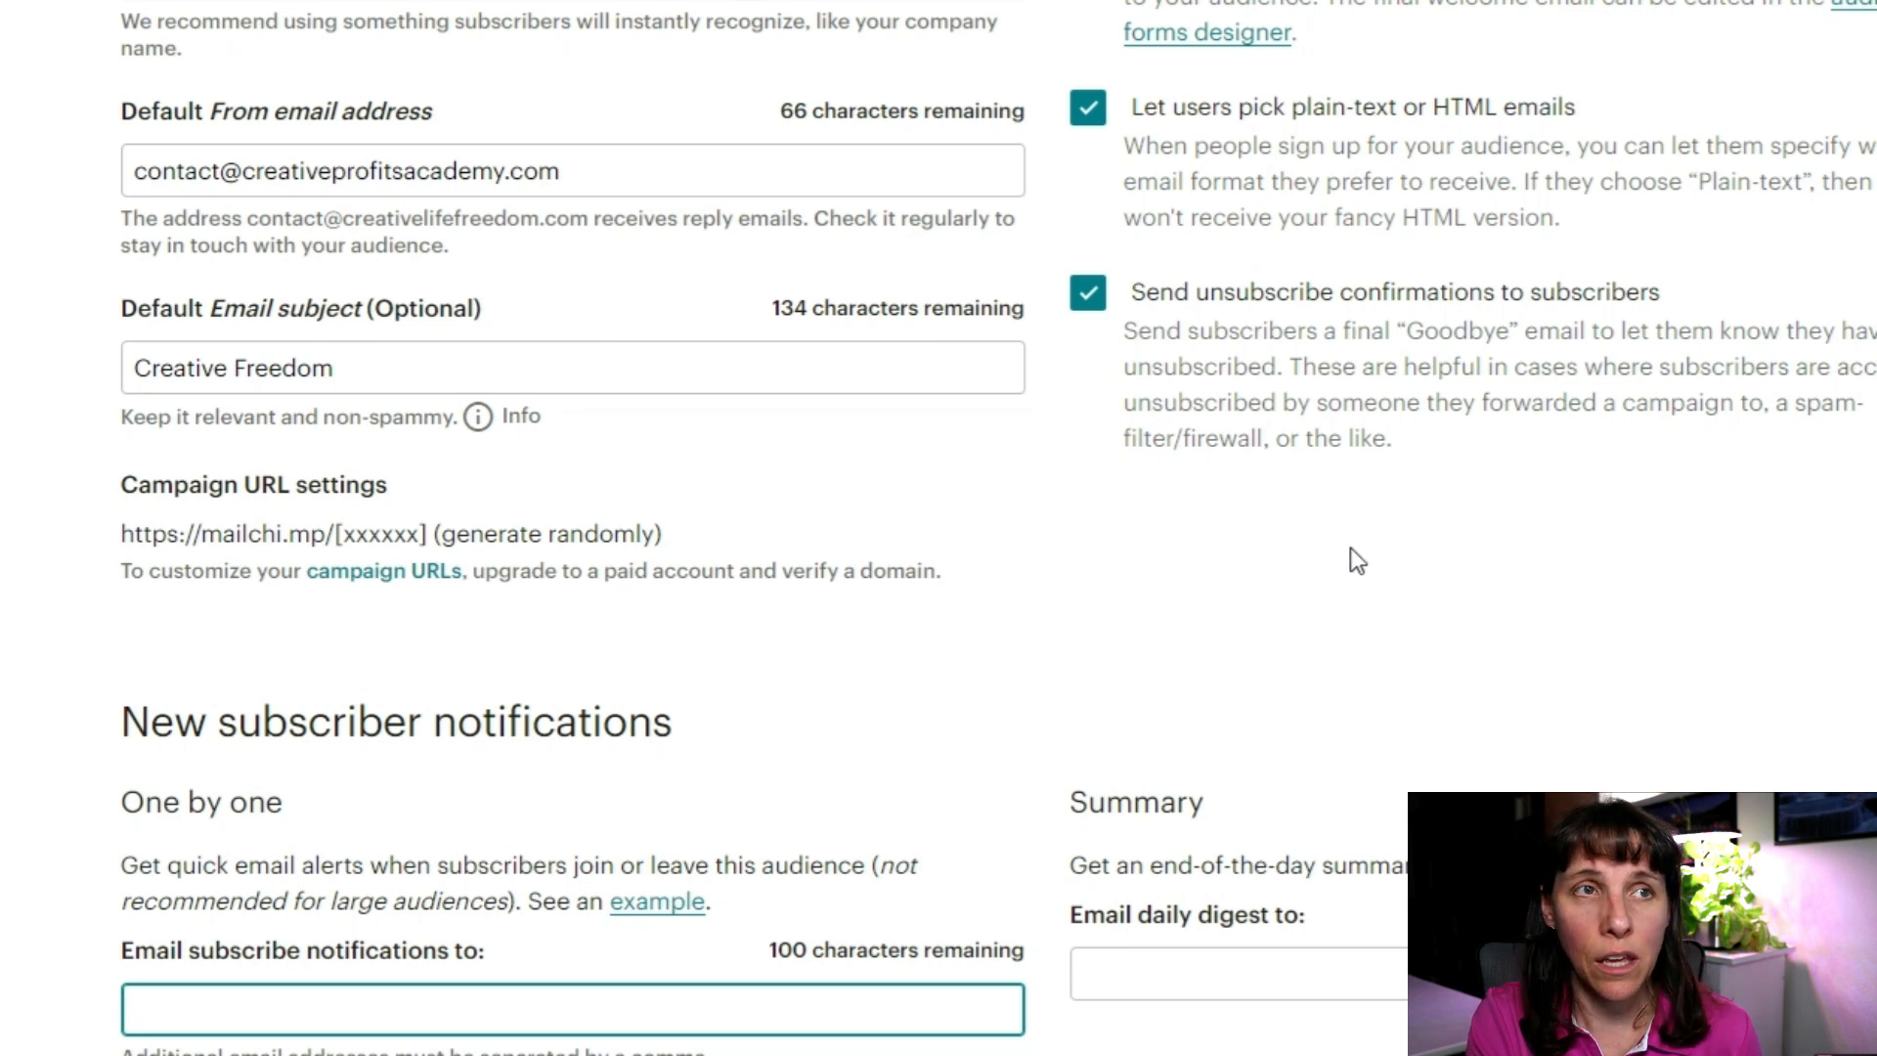
scroll(1351, 549, down, 2)
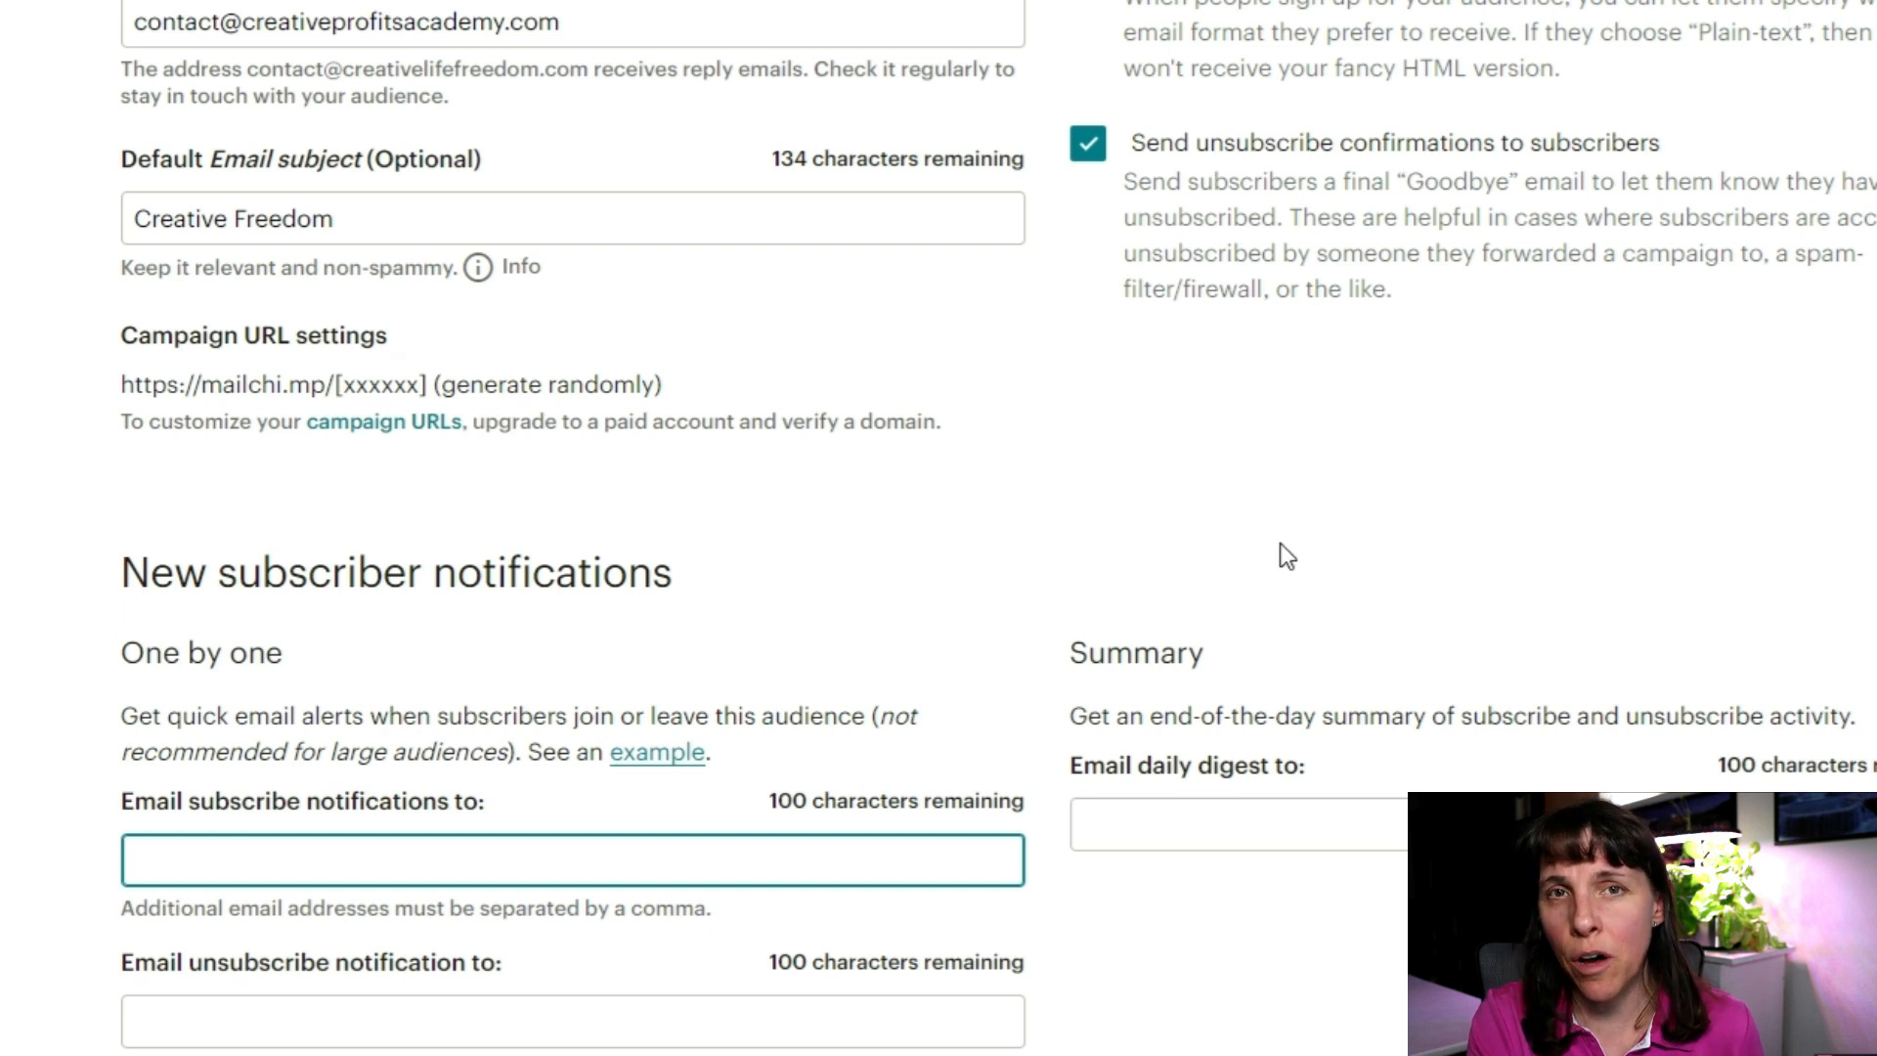
scroll(1311, 641, down, 1)
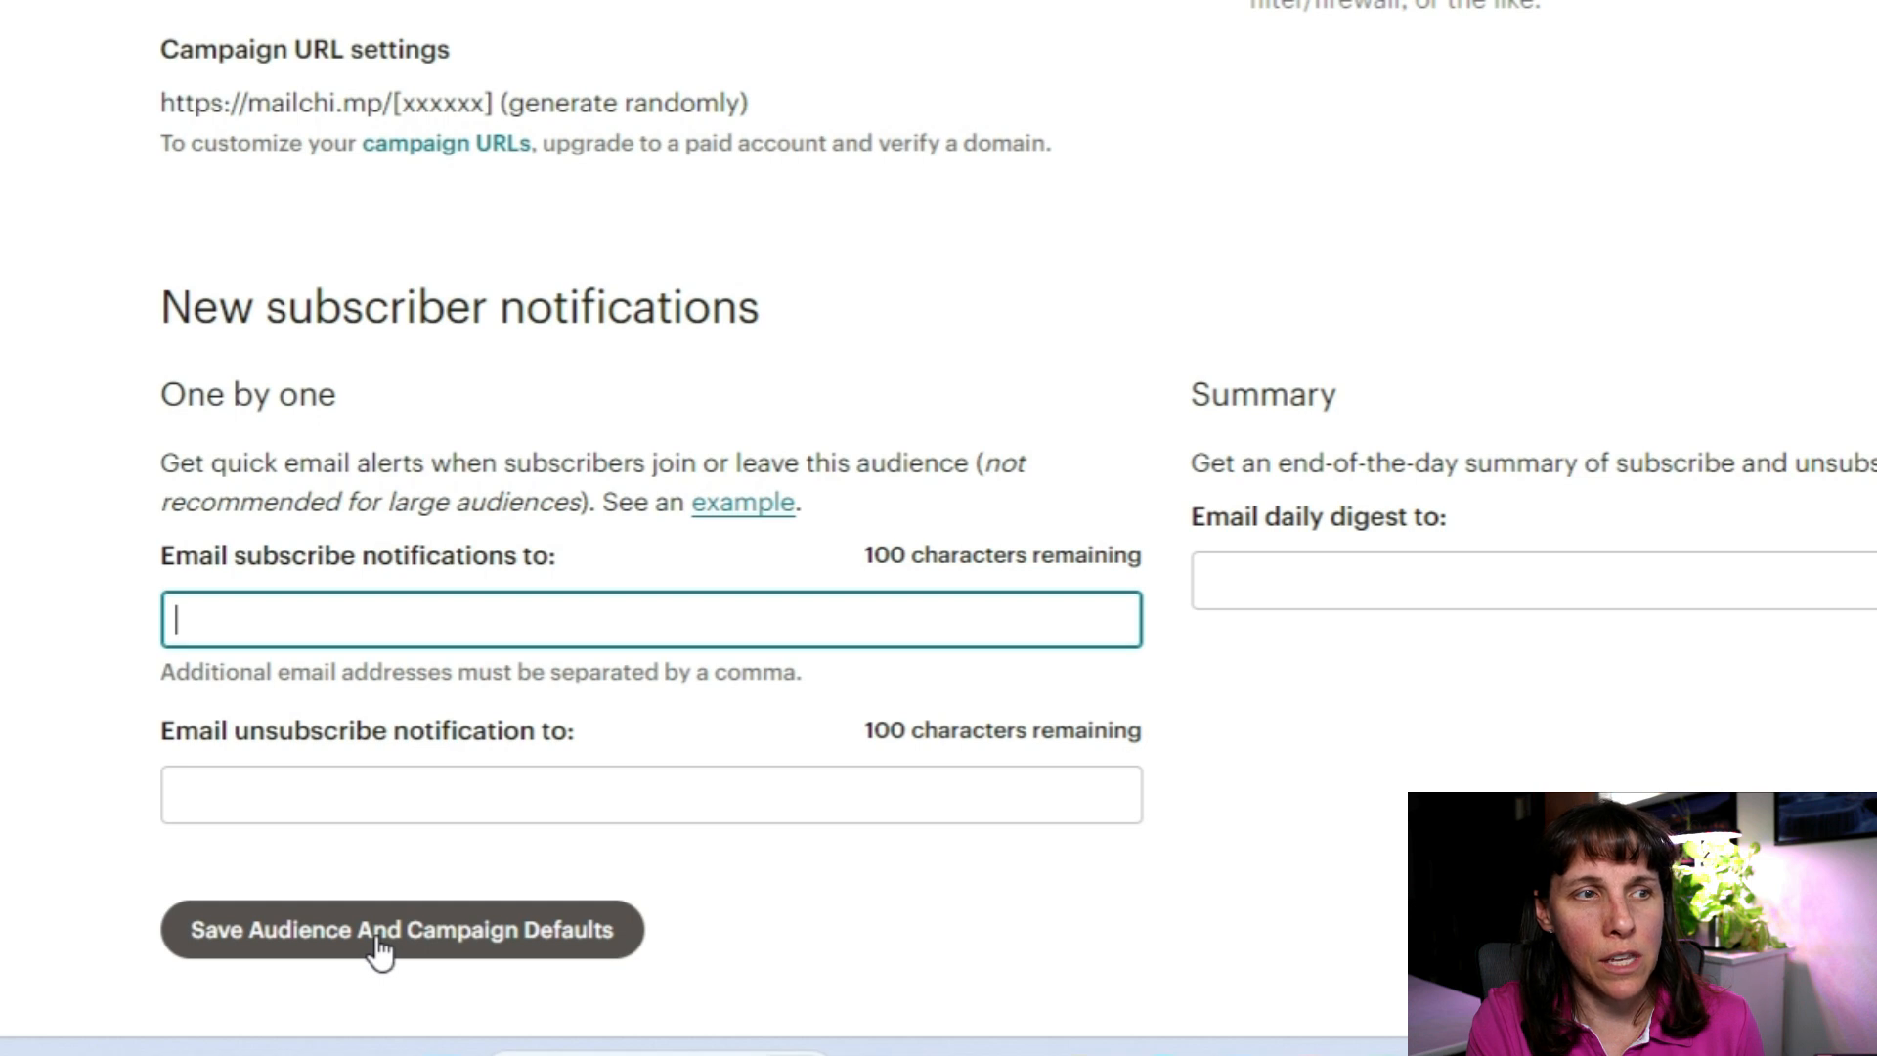
Step: Save the audience defaults and review the domain verification warning on the new sender
click(482, 944)
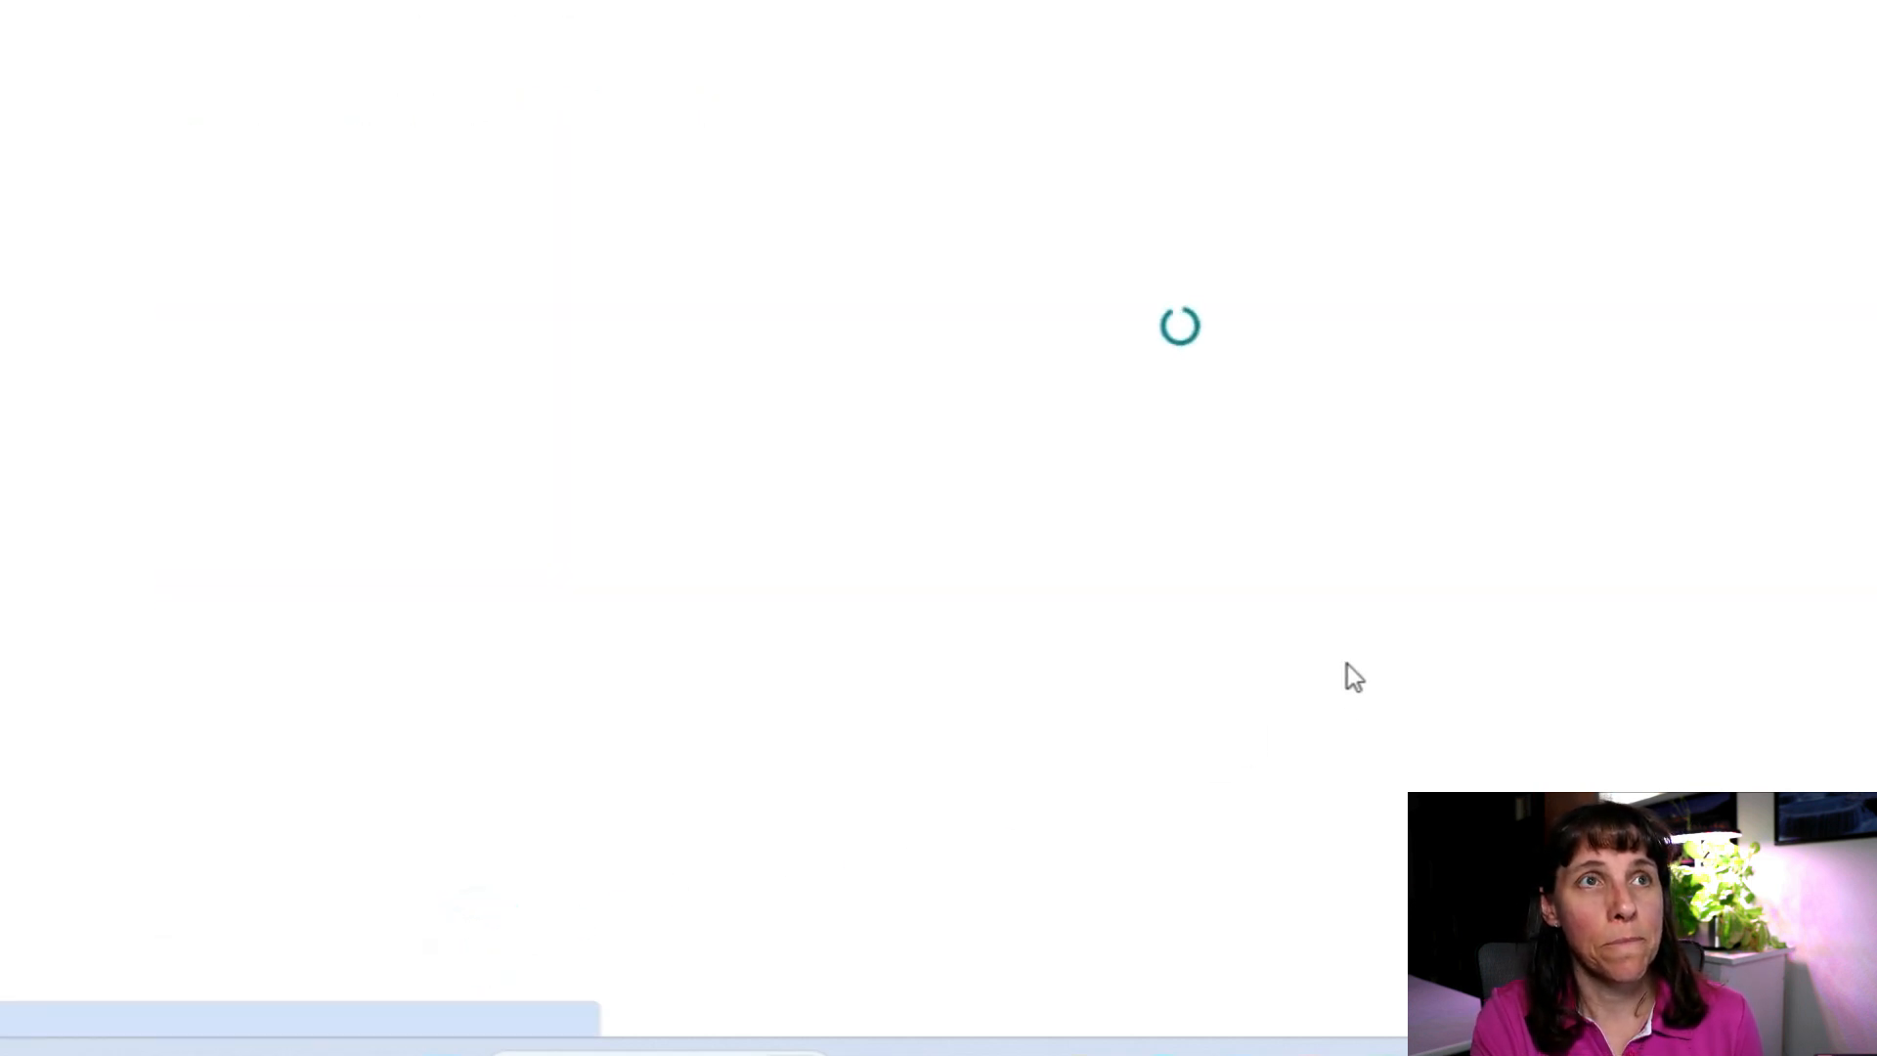
scroll(1369, 542, down, 2)
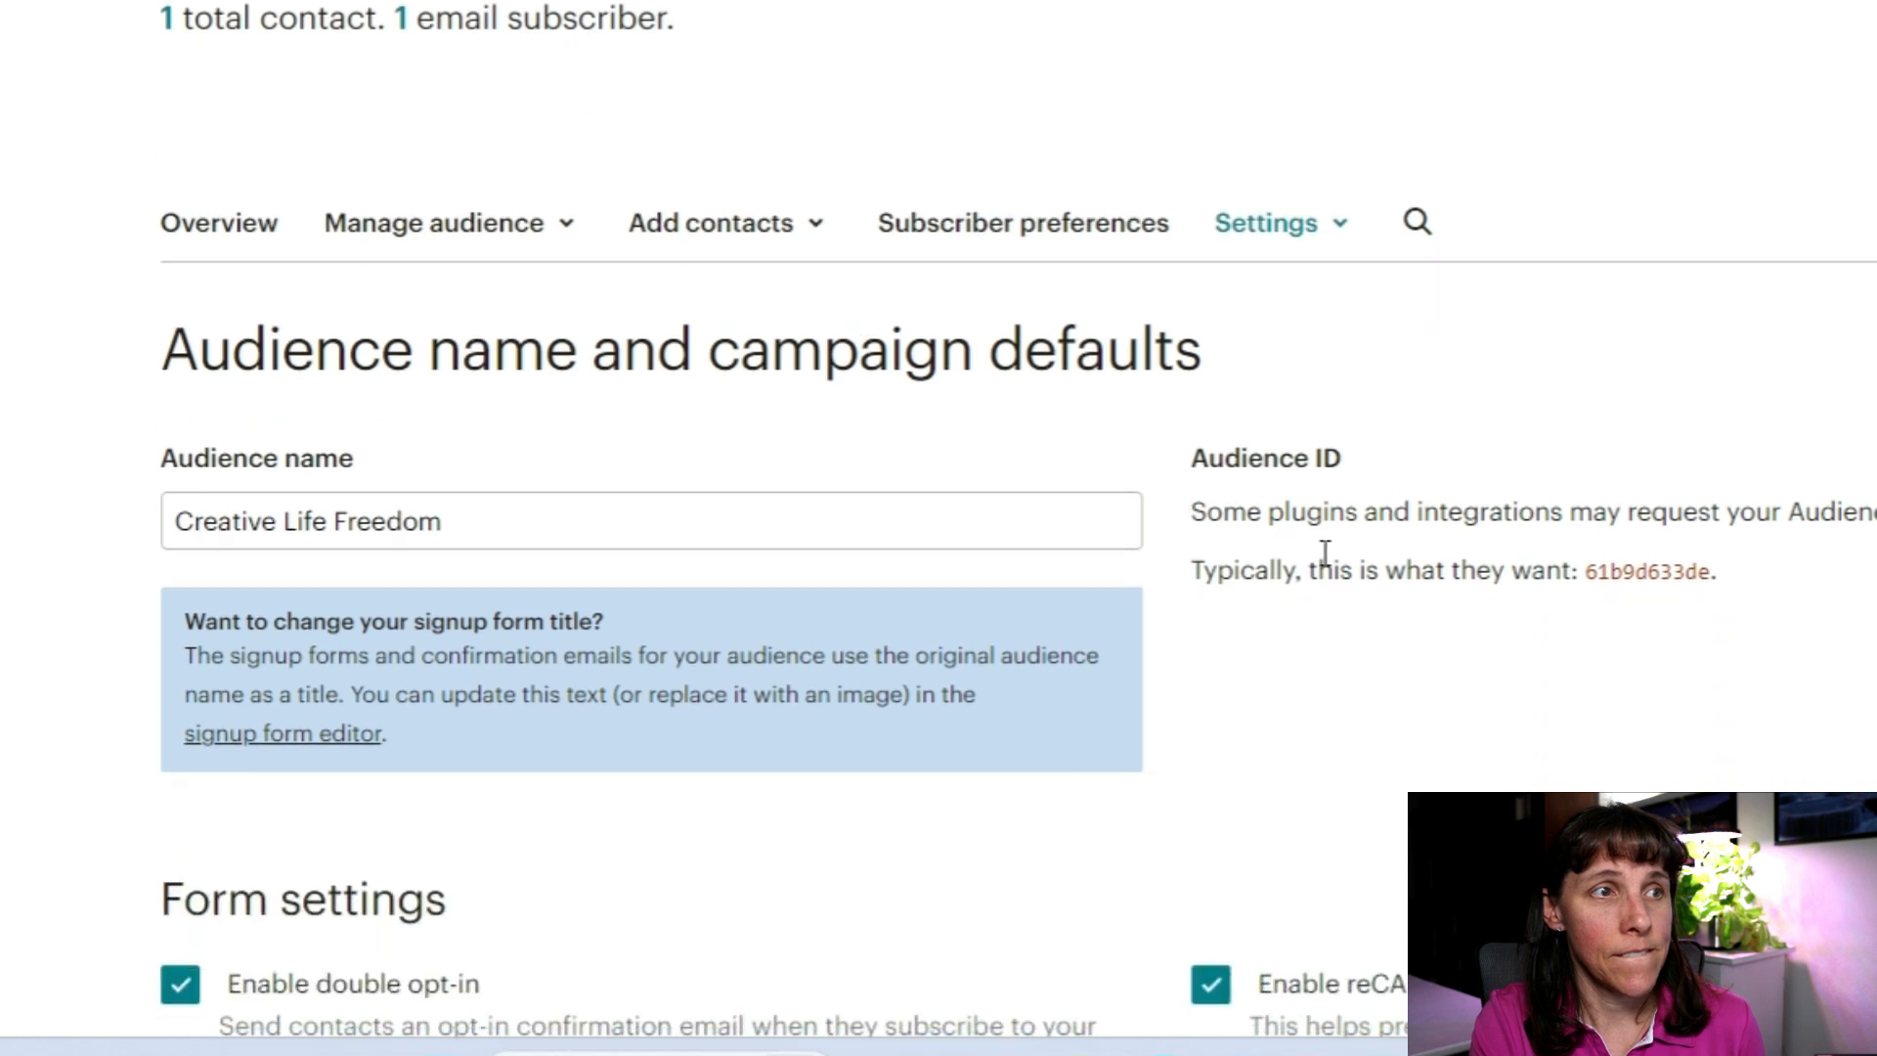
scroll(1325, 554, down, 8)
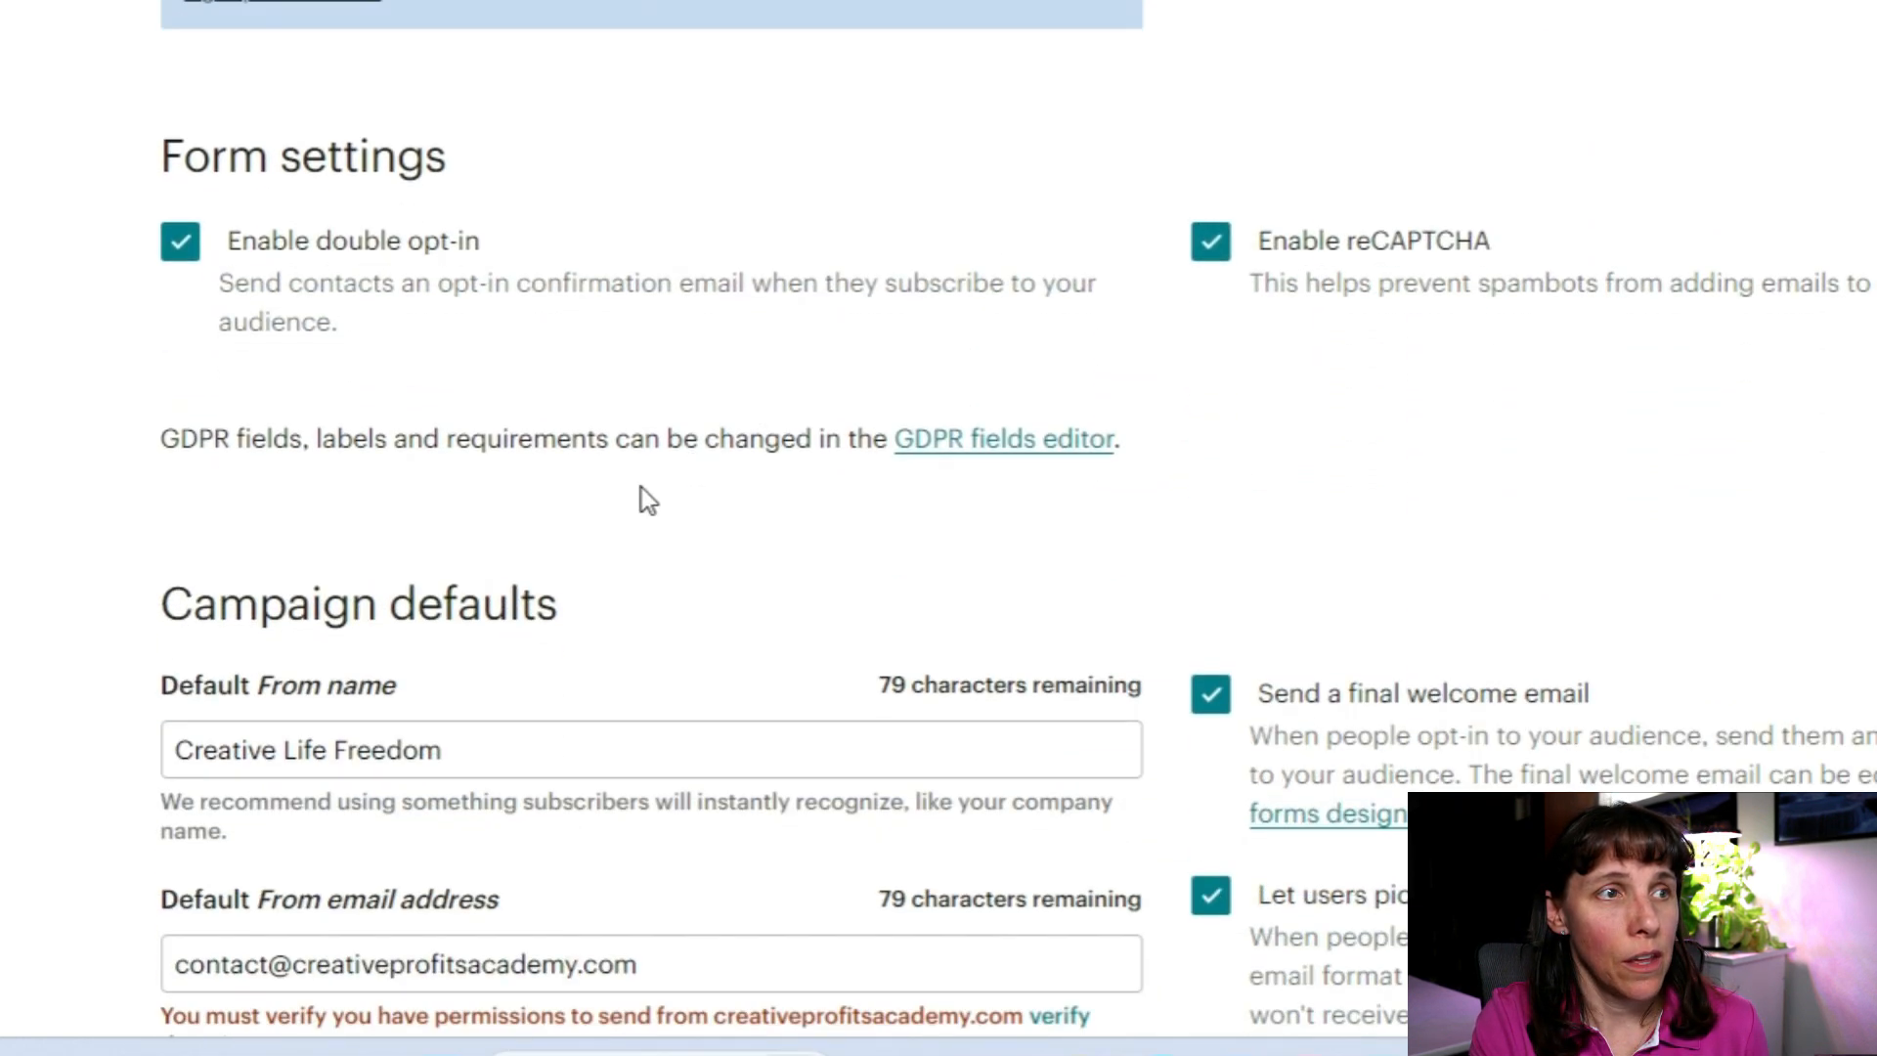
scroll(645, 499, down, 6)
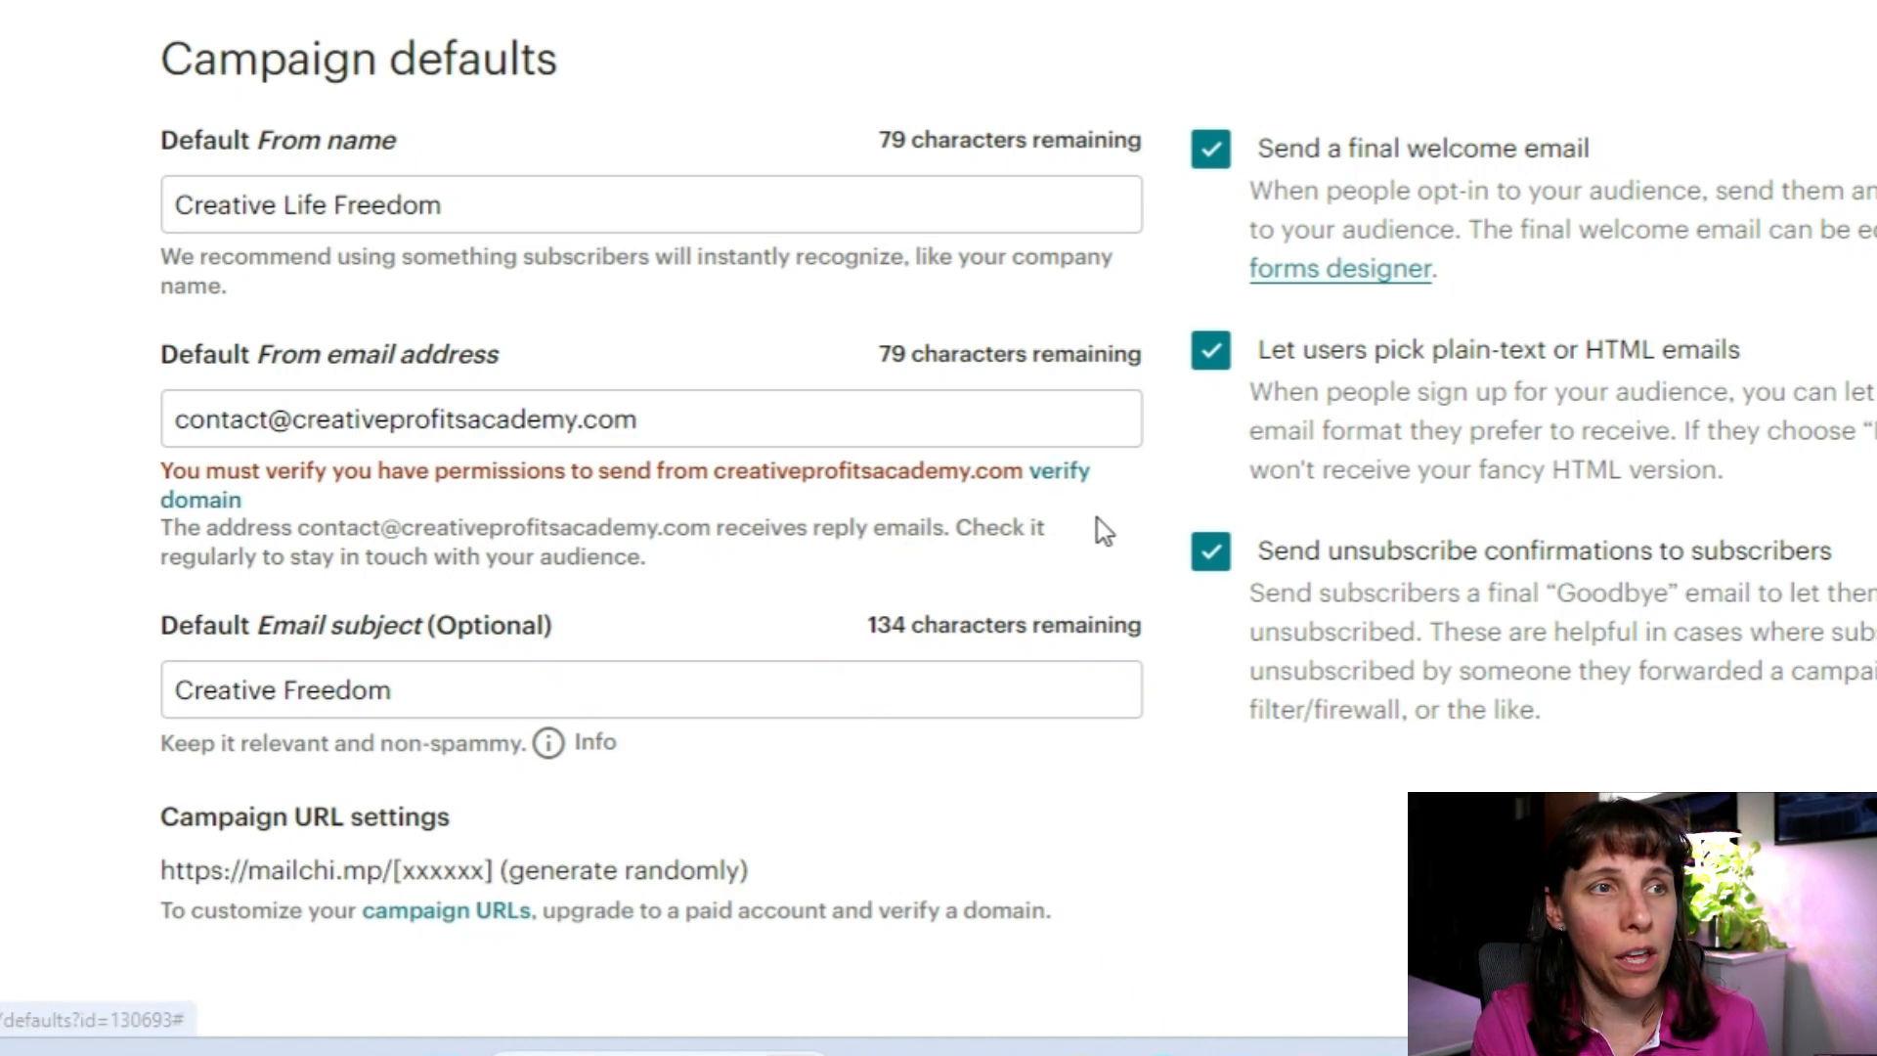
Step: Send a domain verification email for creativeprofitsacademy.com
click(1071, 477)
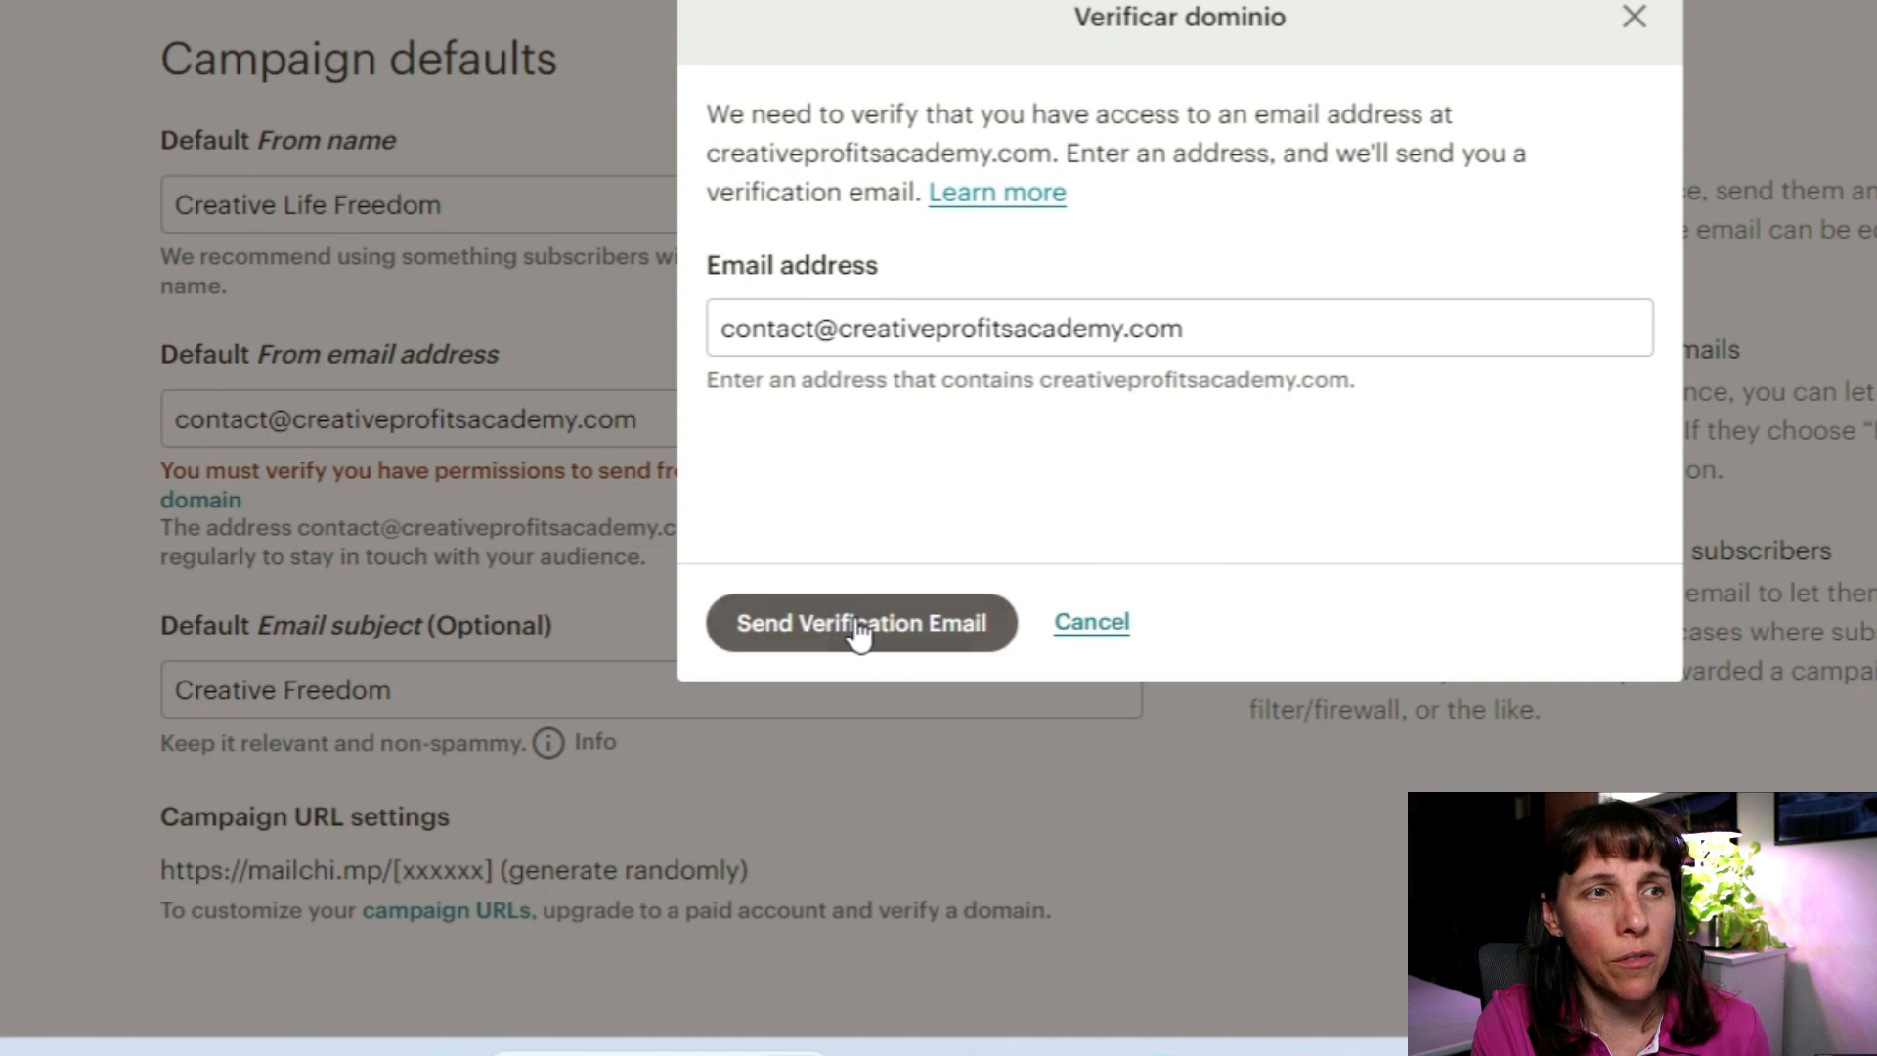
click(859, 631)
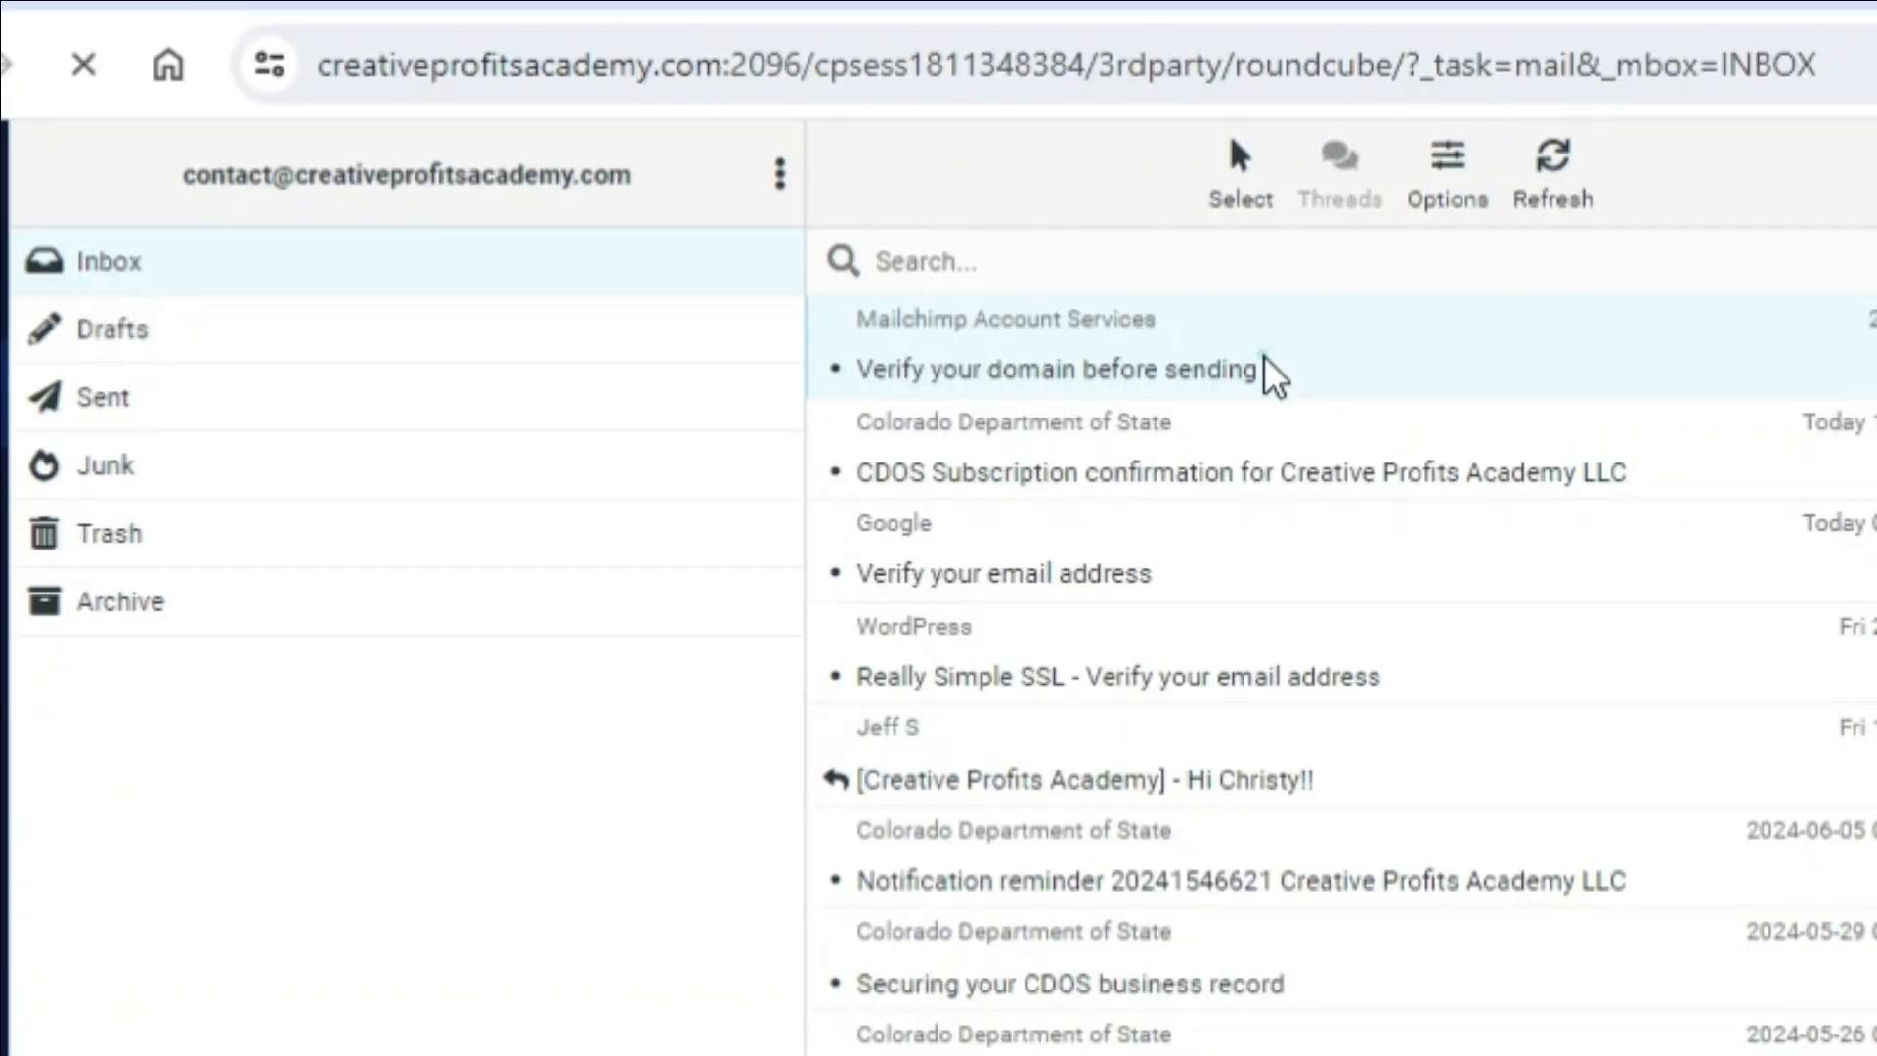
Step: Confirm domain access through the 'Verify your domain before sending' email
click(1274, 376)
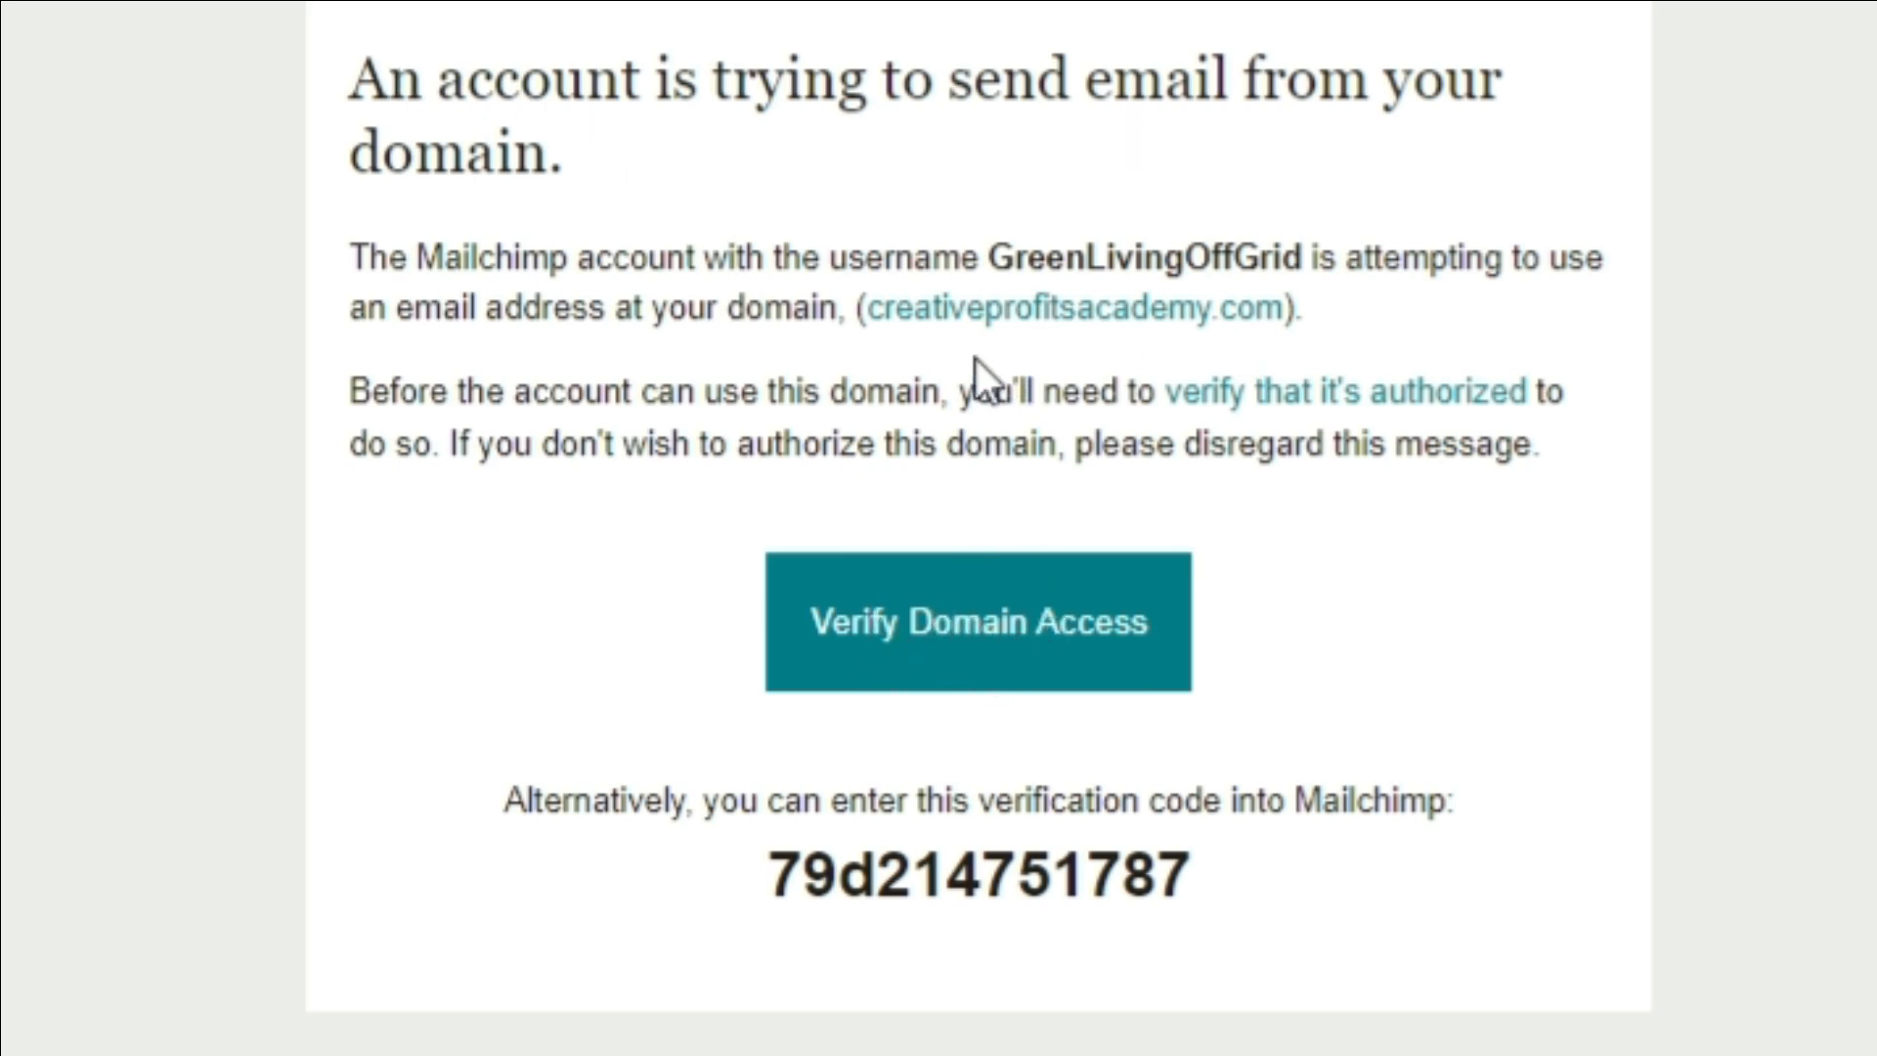
click(1013, 613)
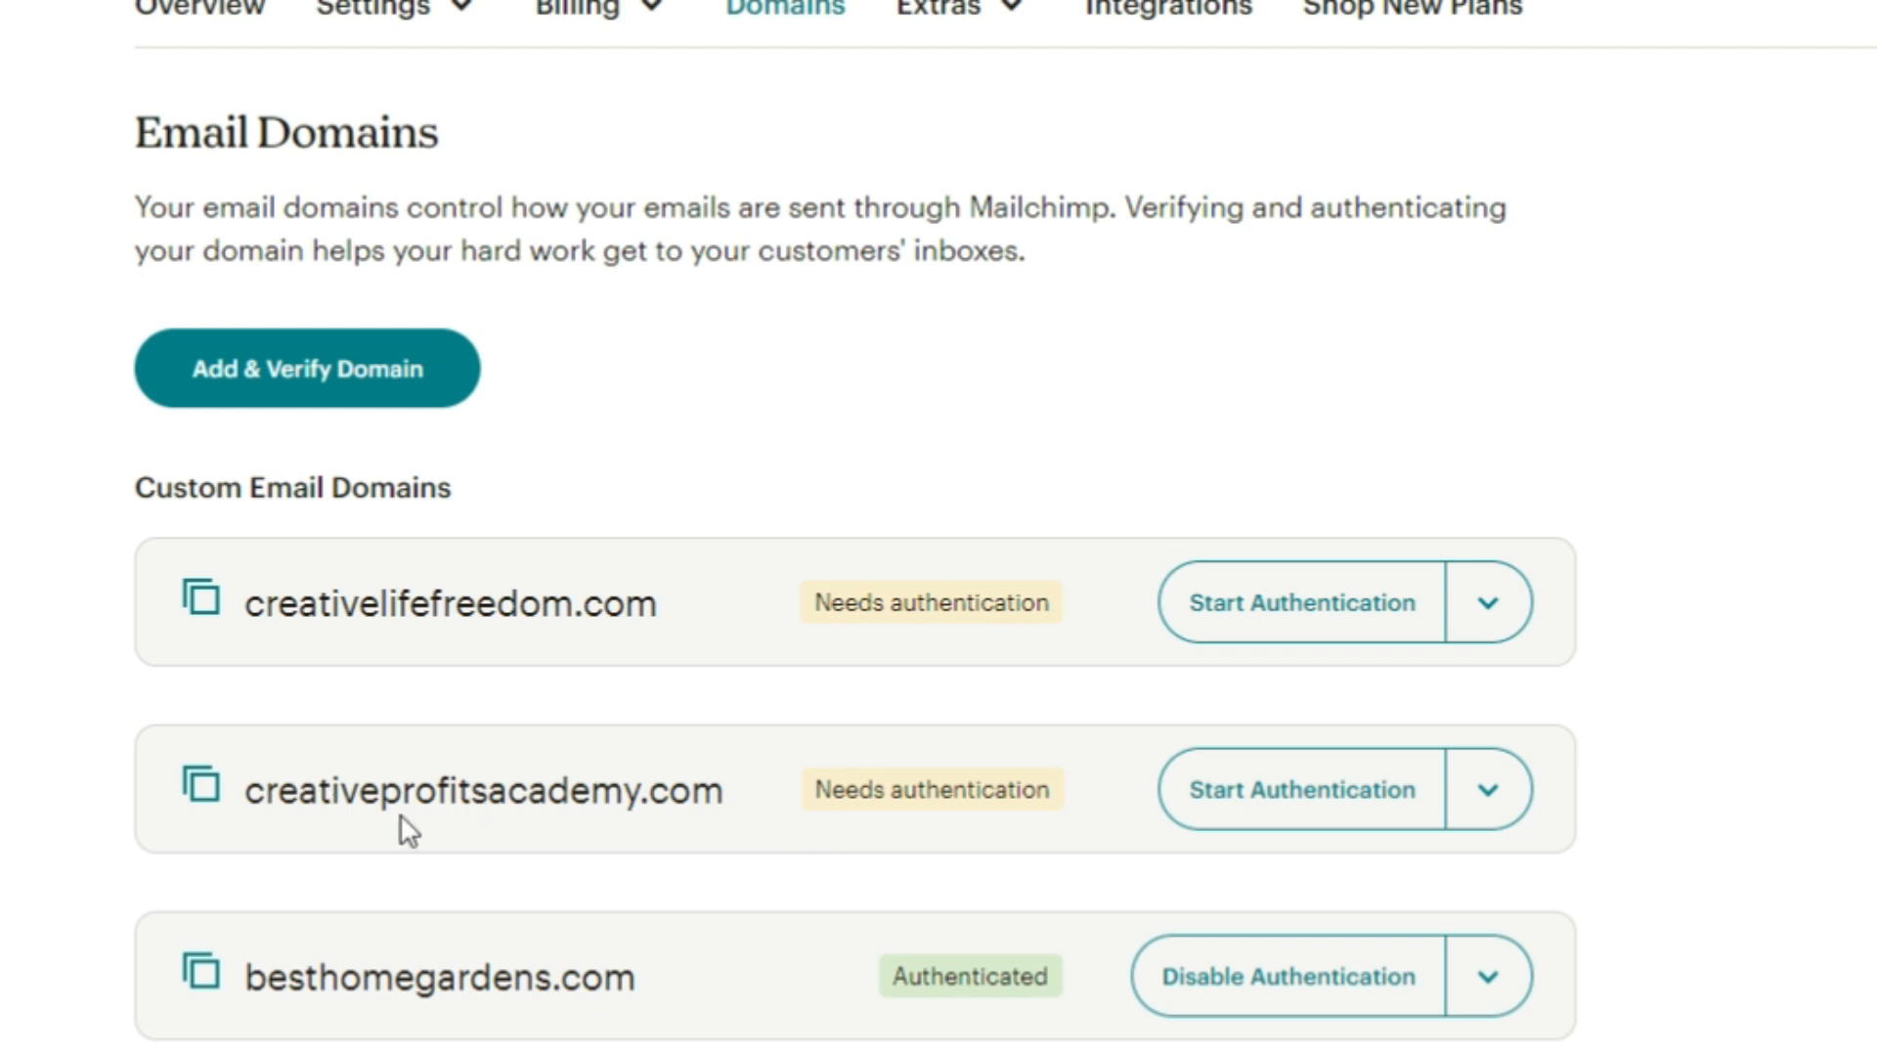
Step: Authorize Cloudflare to add creativeprofitsacademy.com's DNS authentication records automatically
click(1336, 799)
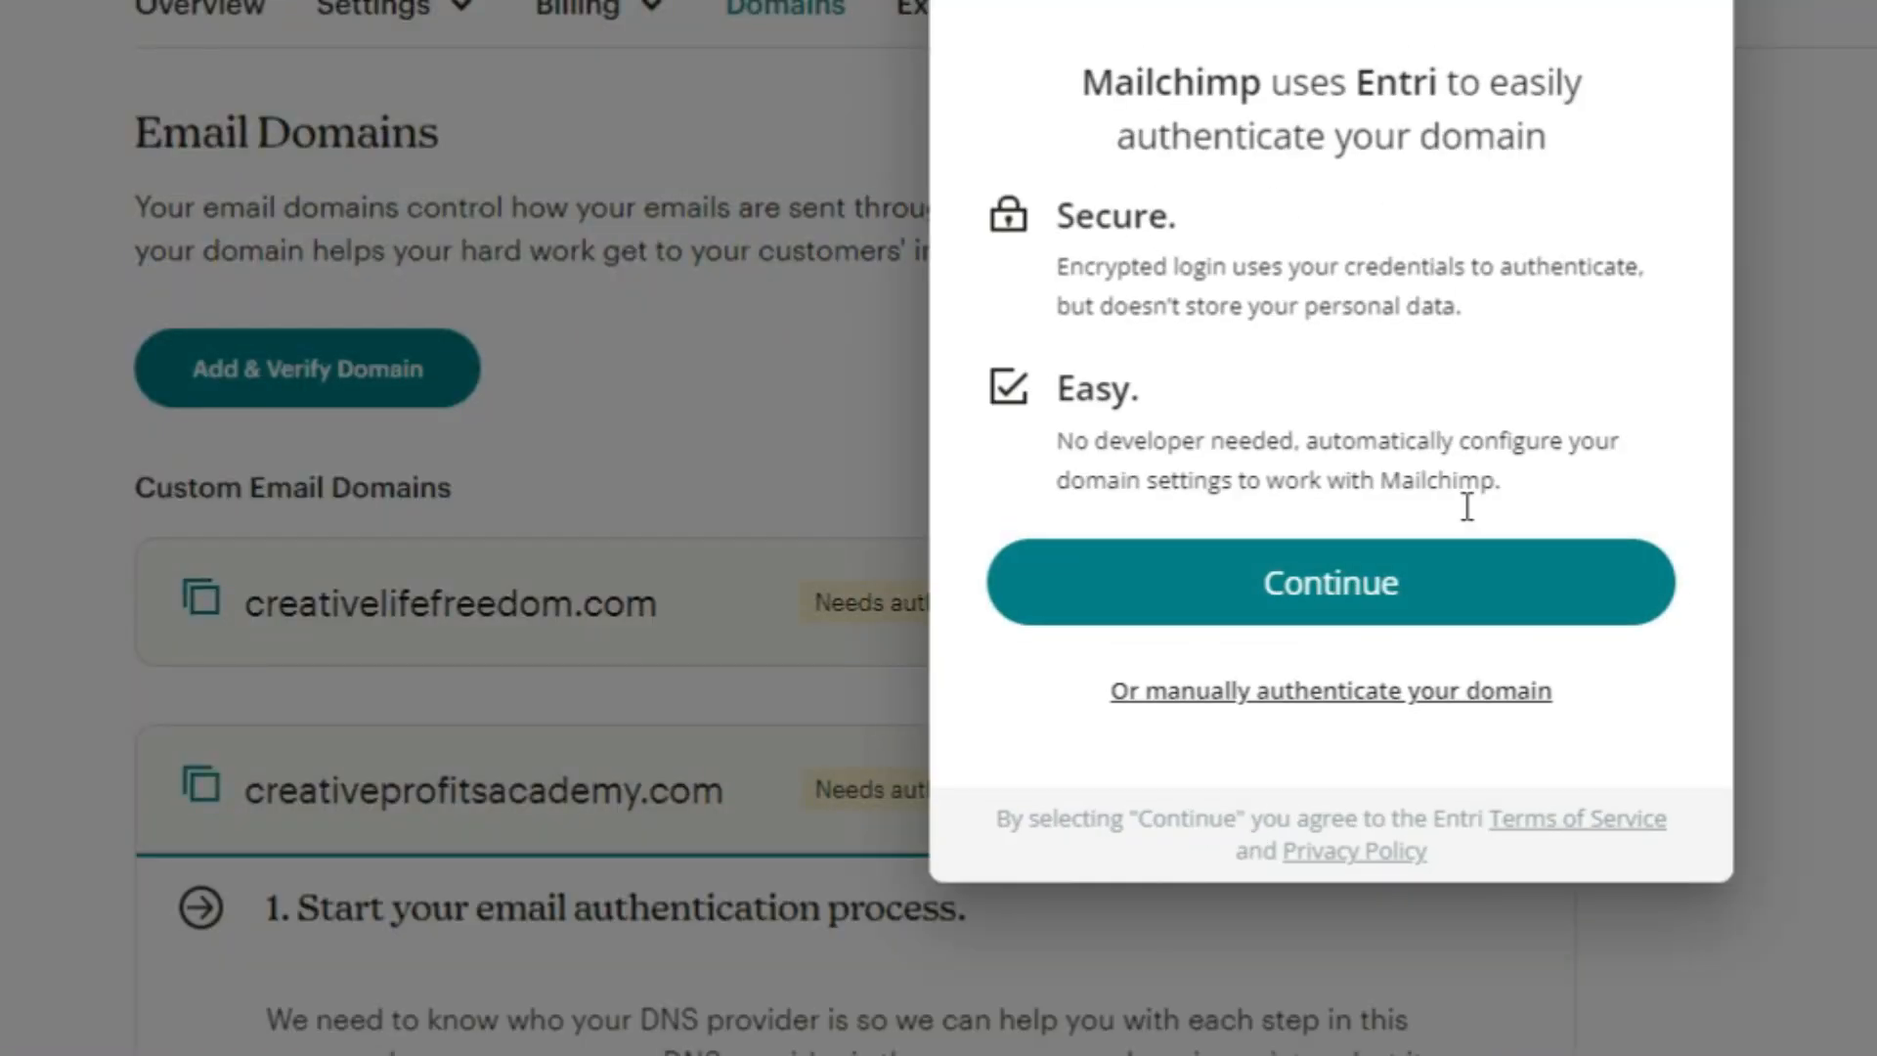
click(1351, 614)
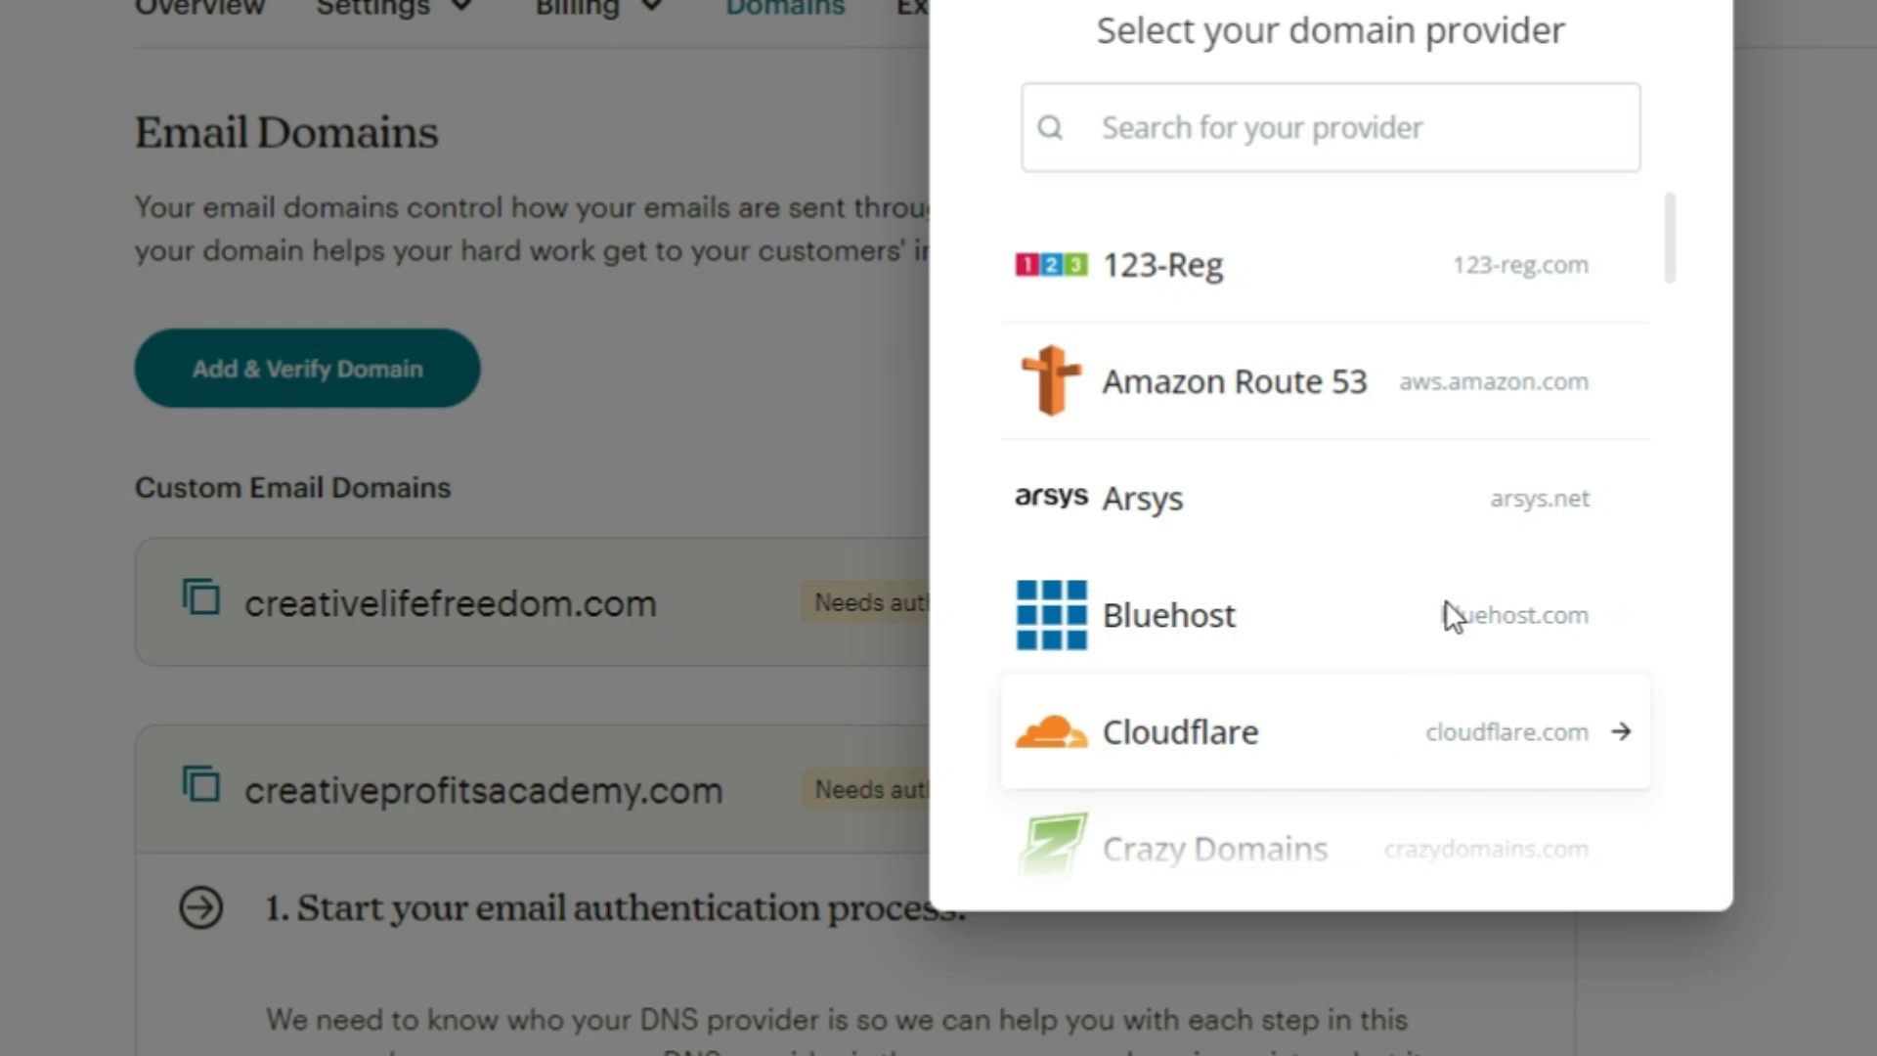
scroll(1535, 521, down, 3)
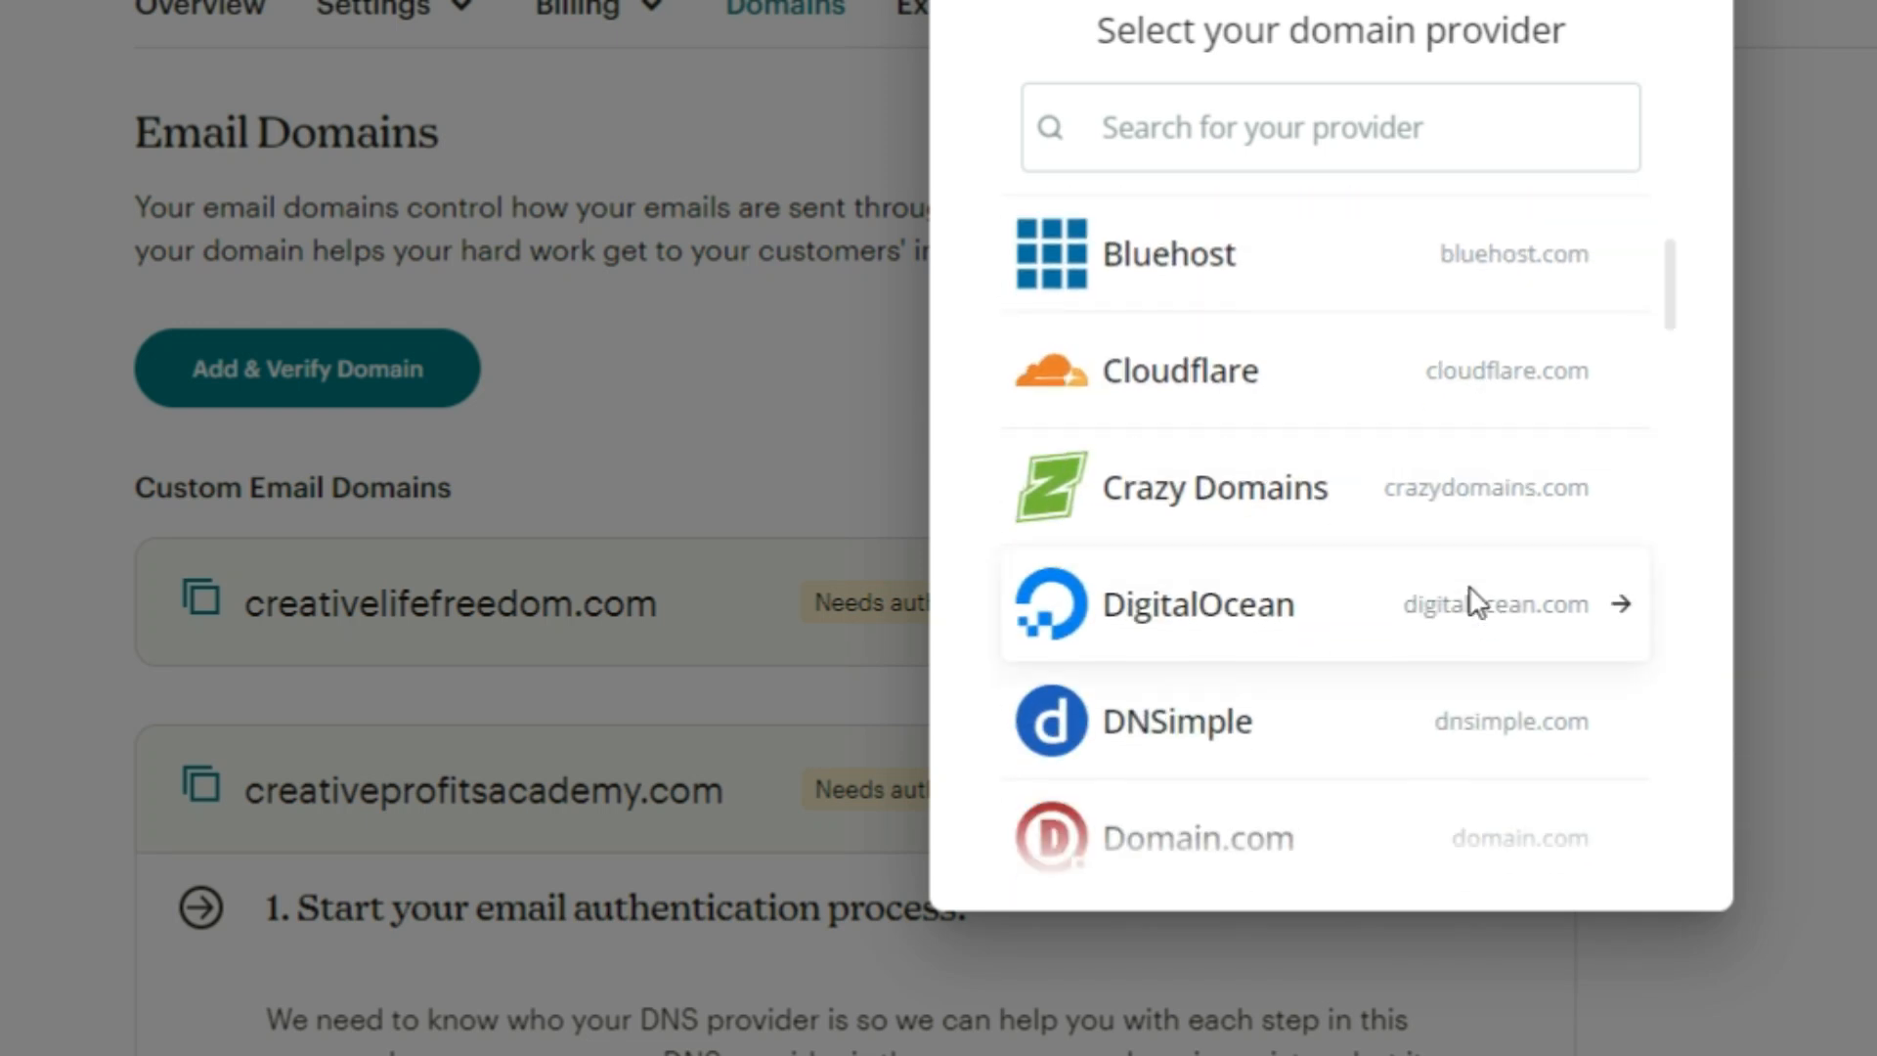
scroll(1471, 601, down, 2)
scroll(1466, 599, up, 2)
click(1291, 374)
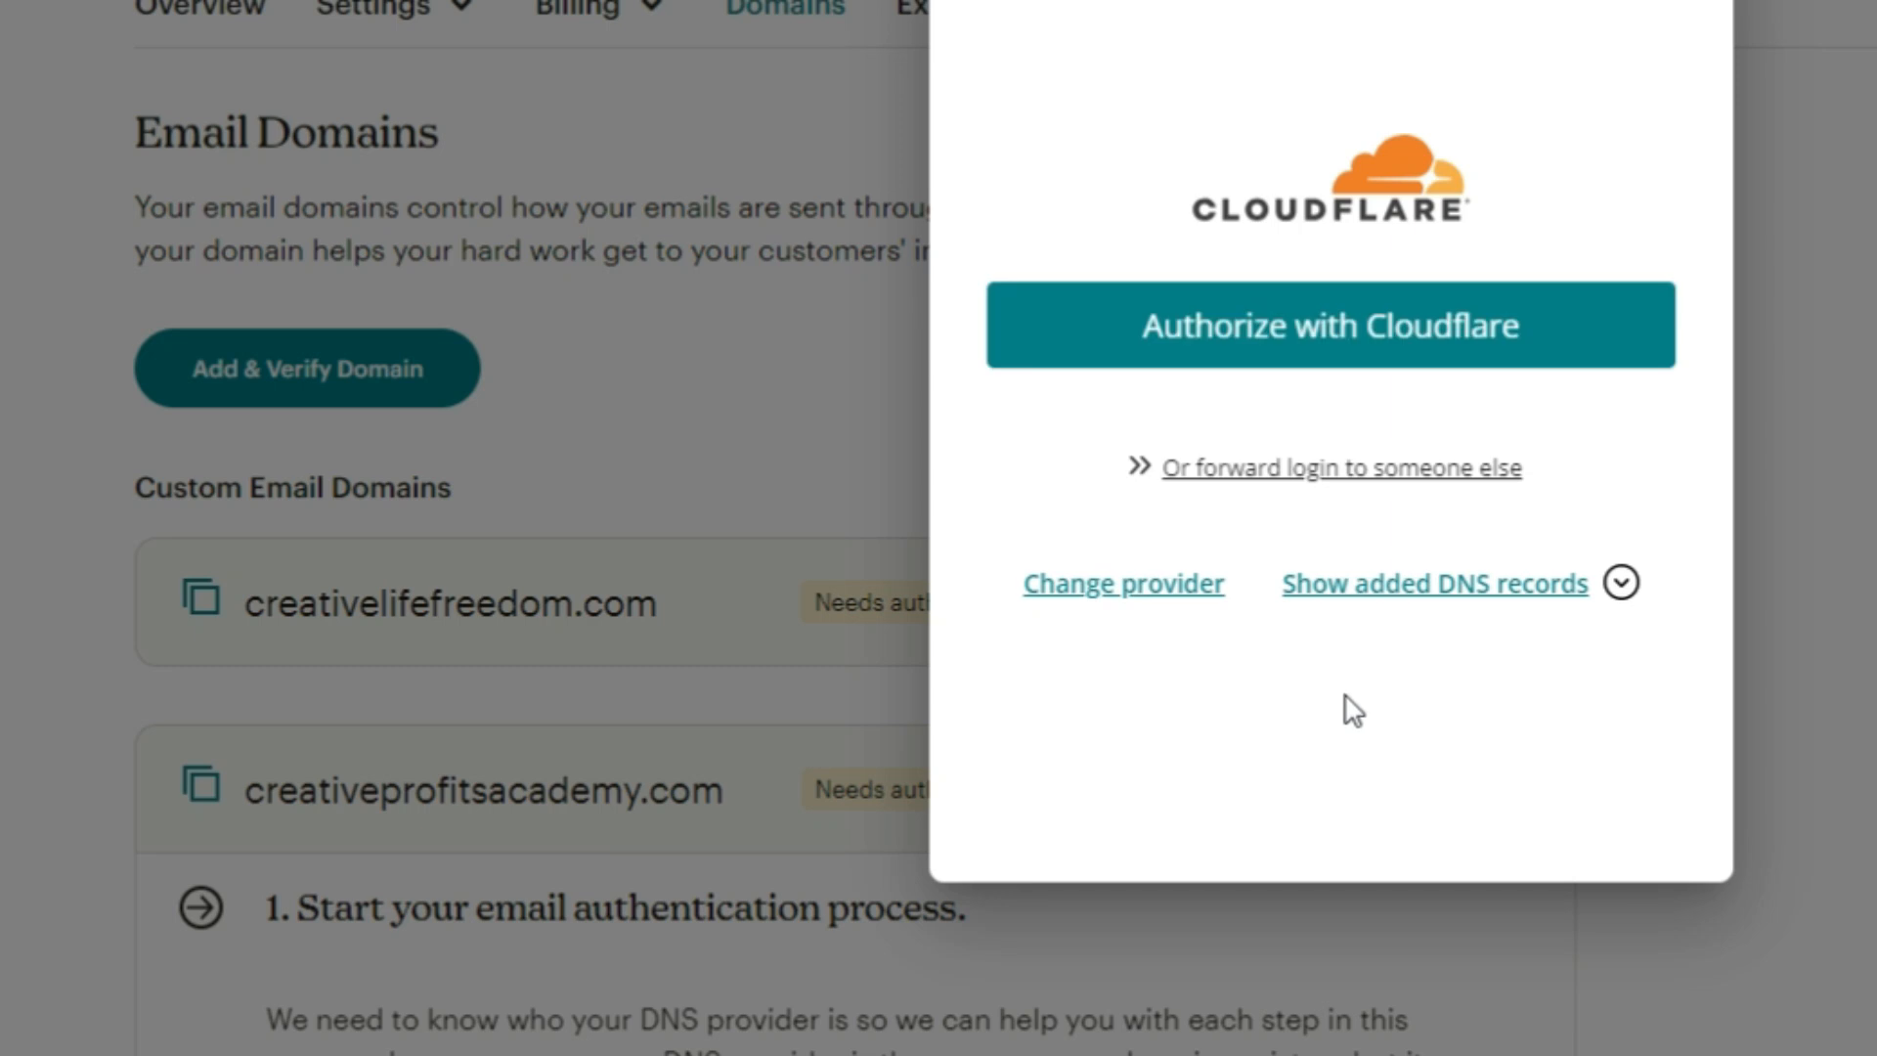
click(1388, 342)
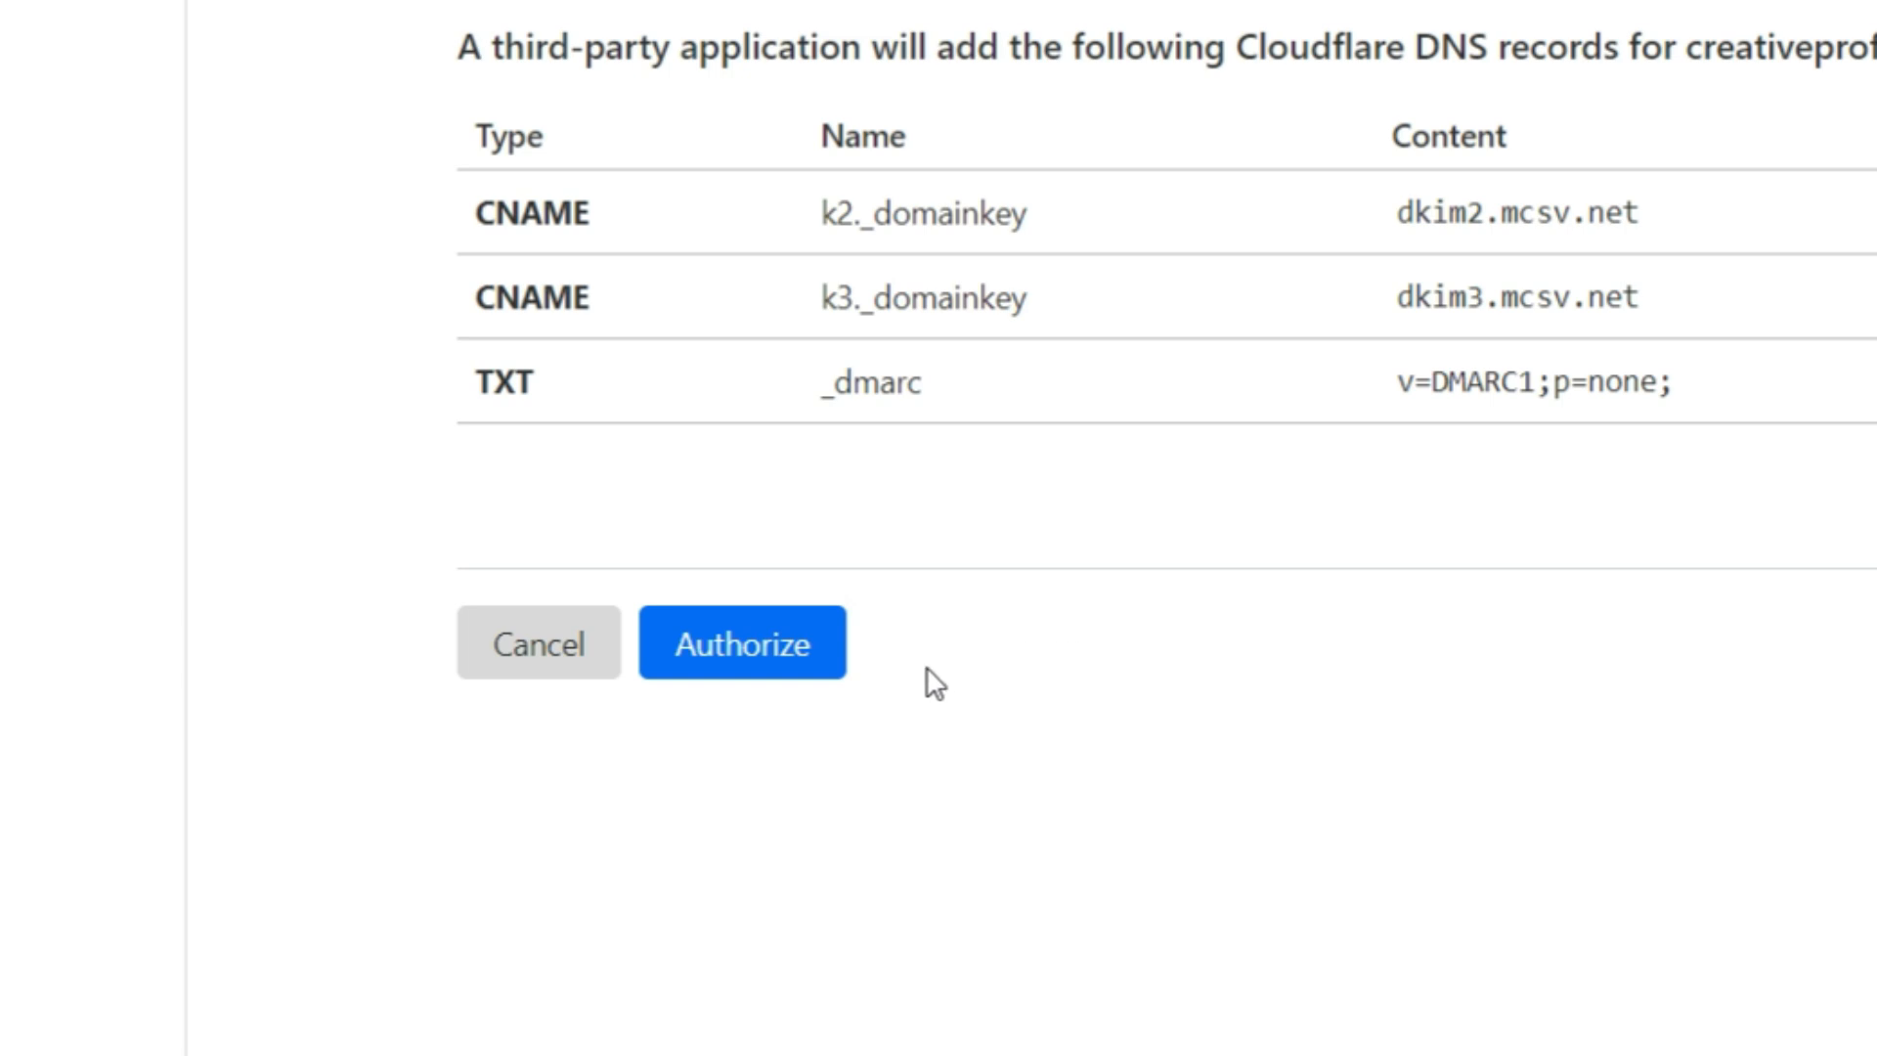
click(817, 653)
click(759, 662)
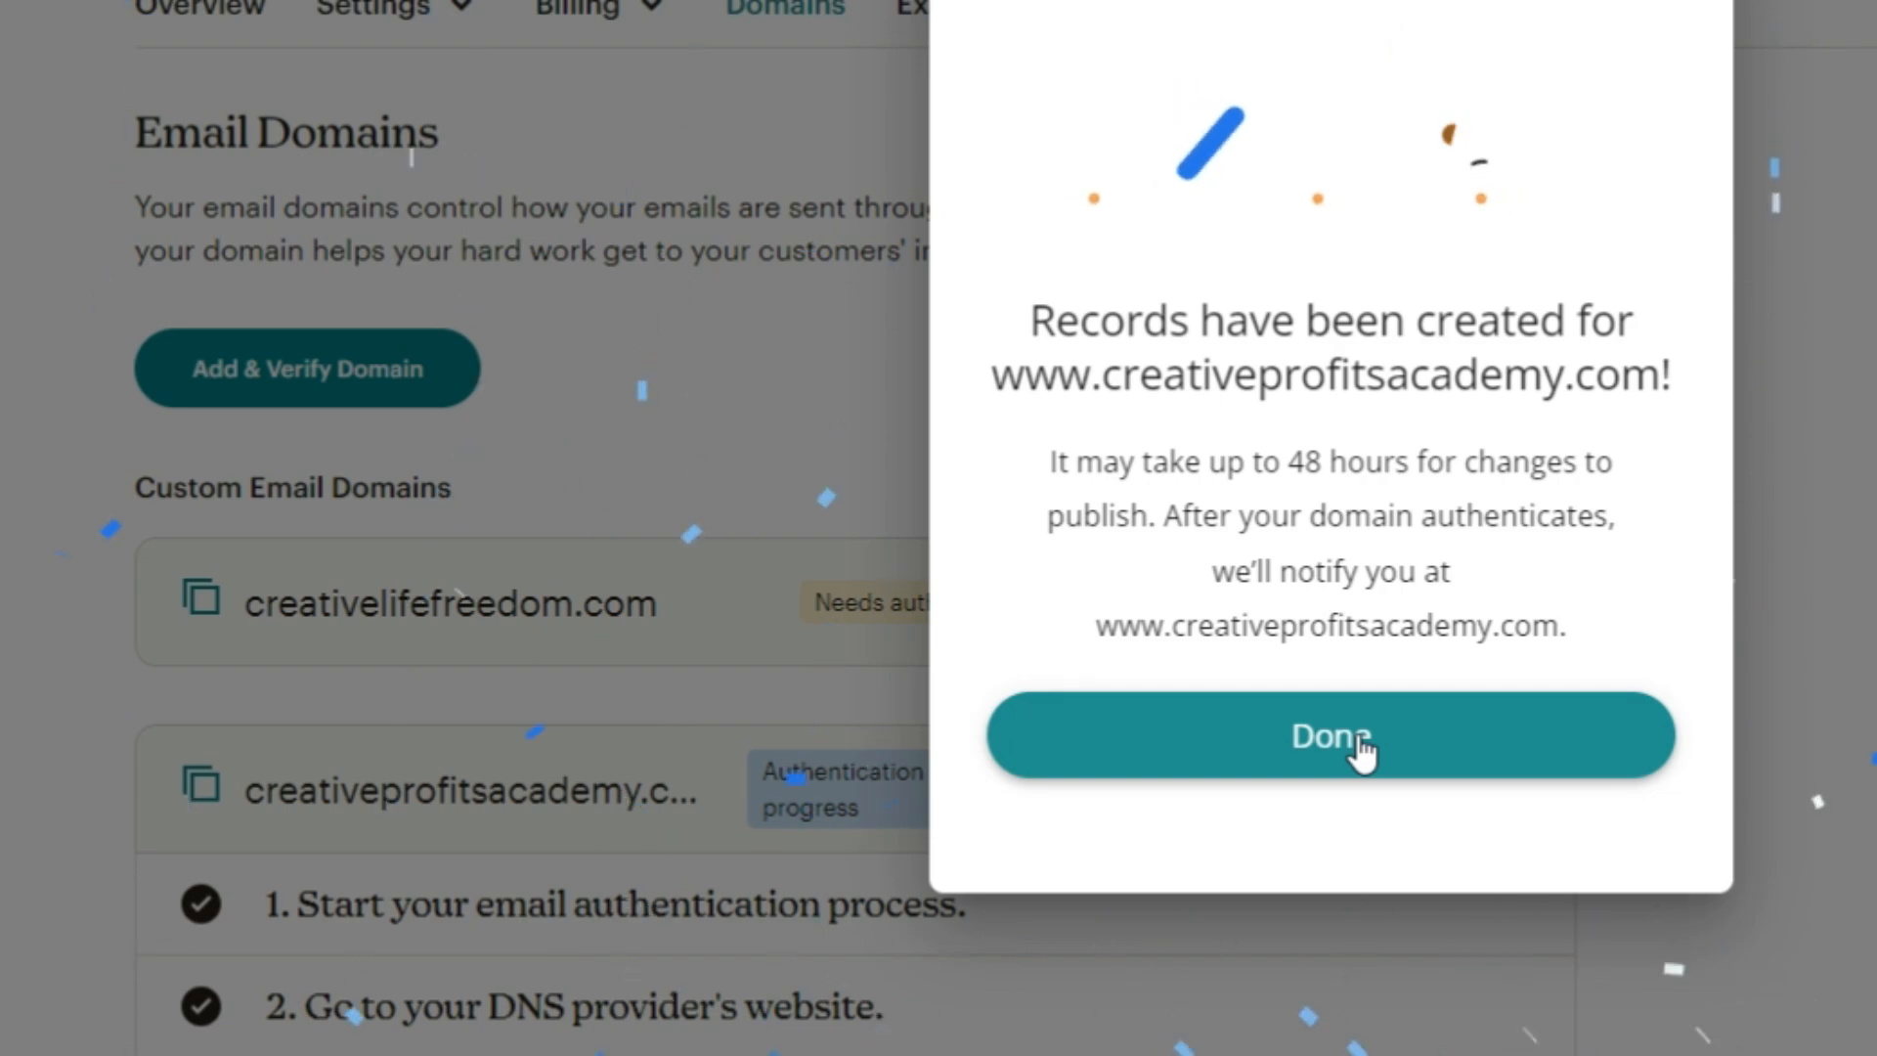
click(1354, 748)
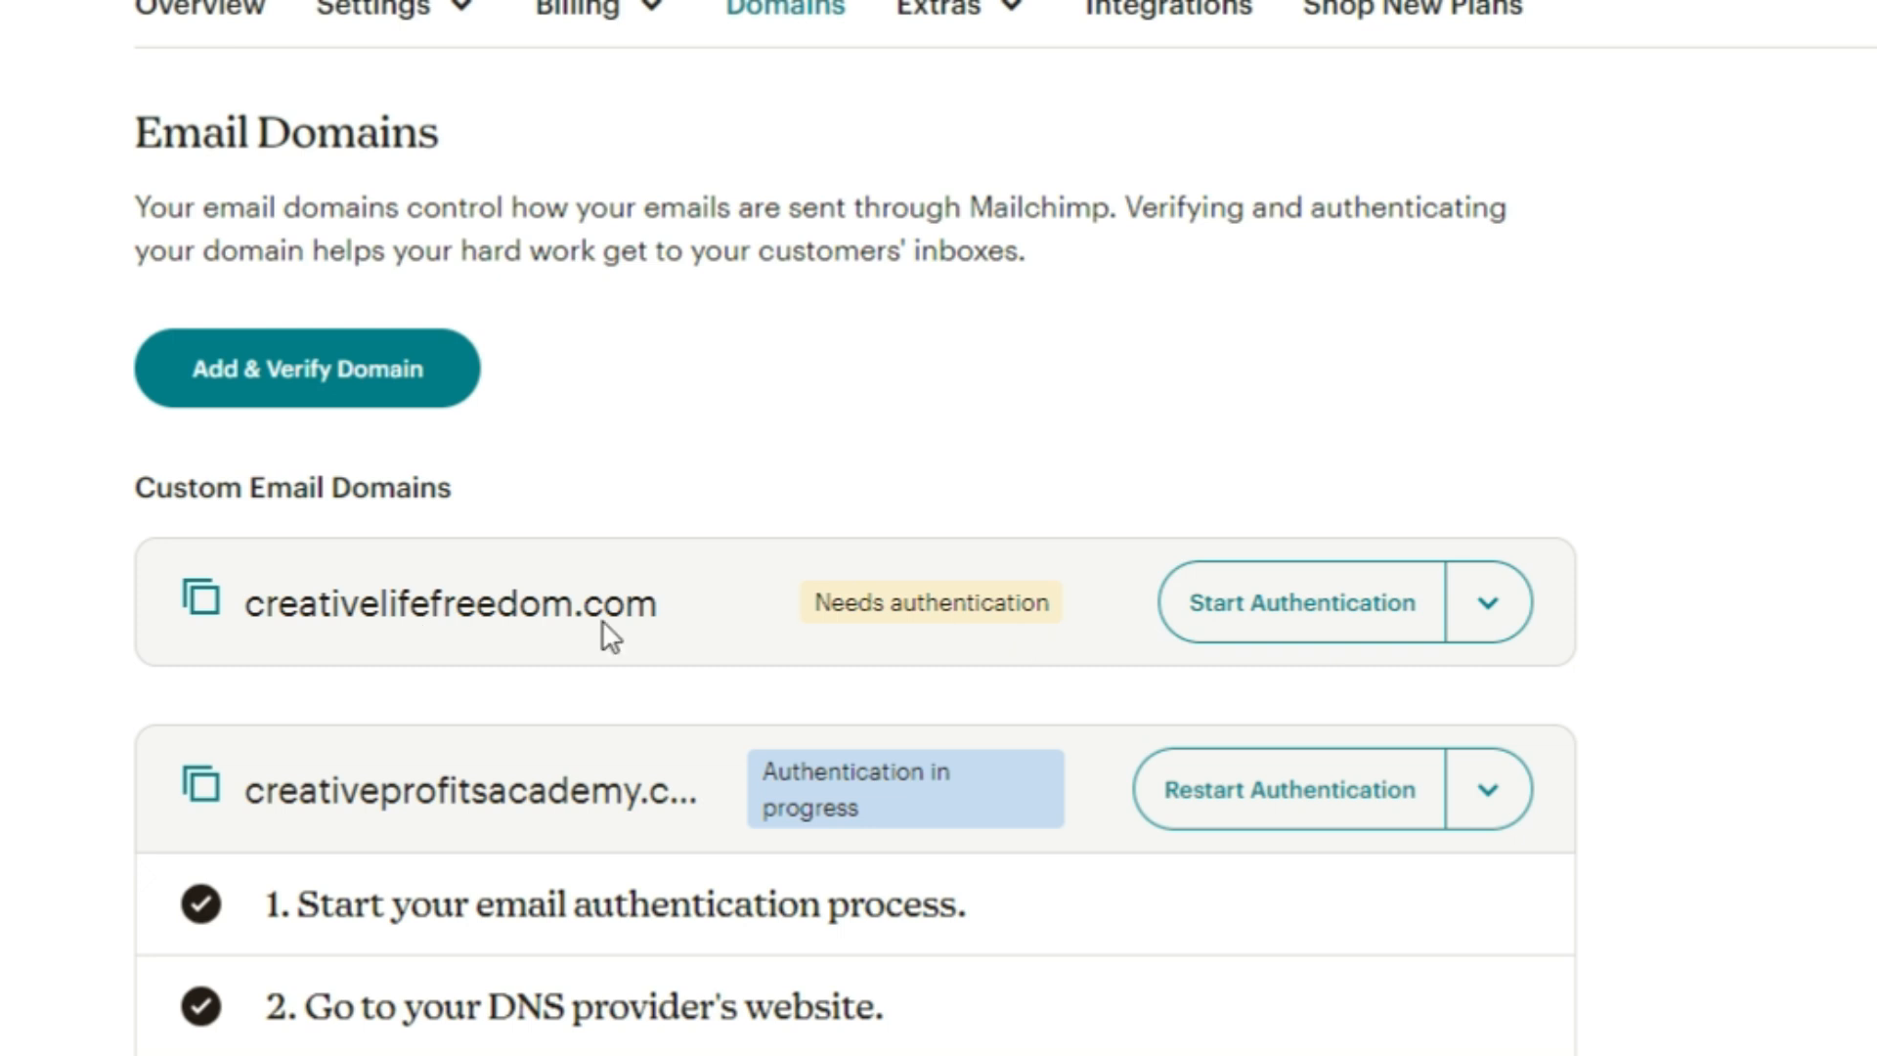
Step: Authorize Cloudflare to add the DNS authentication records for creativelifefreedom.com
click(1347, 610)
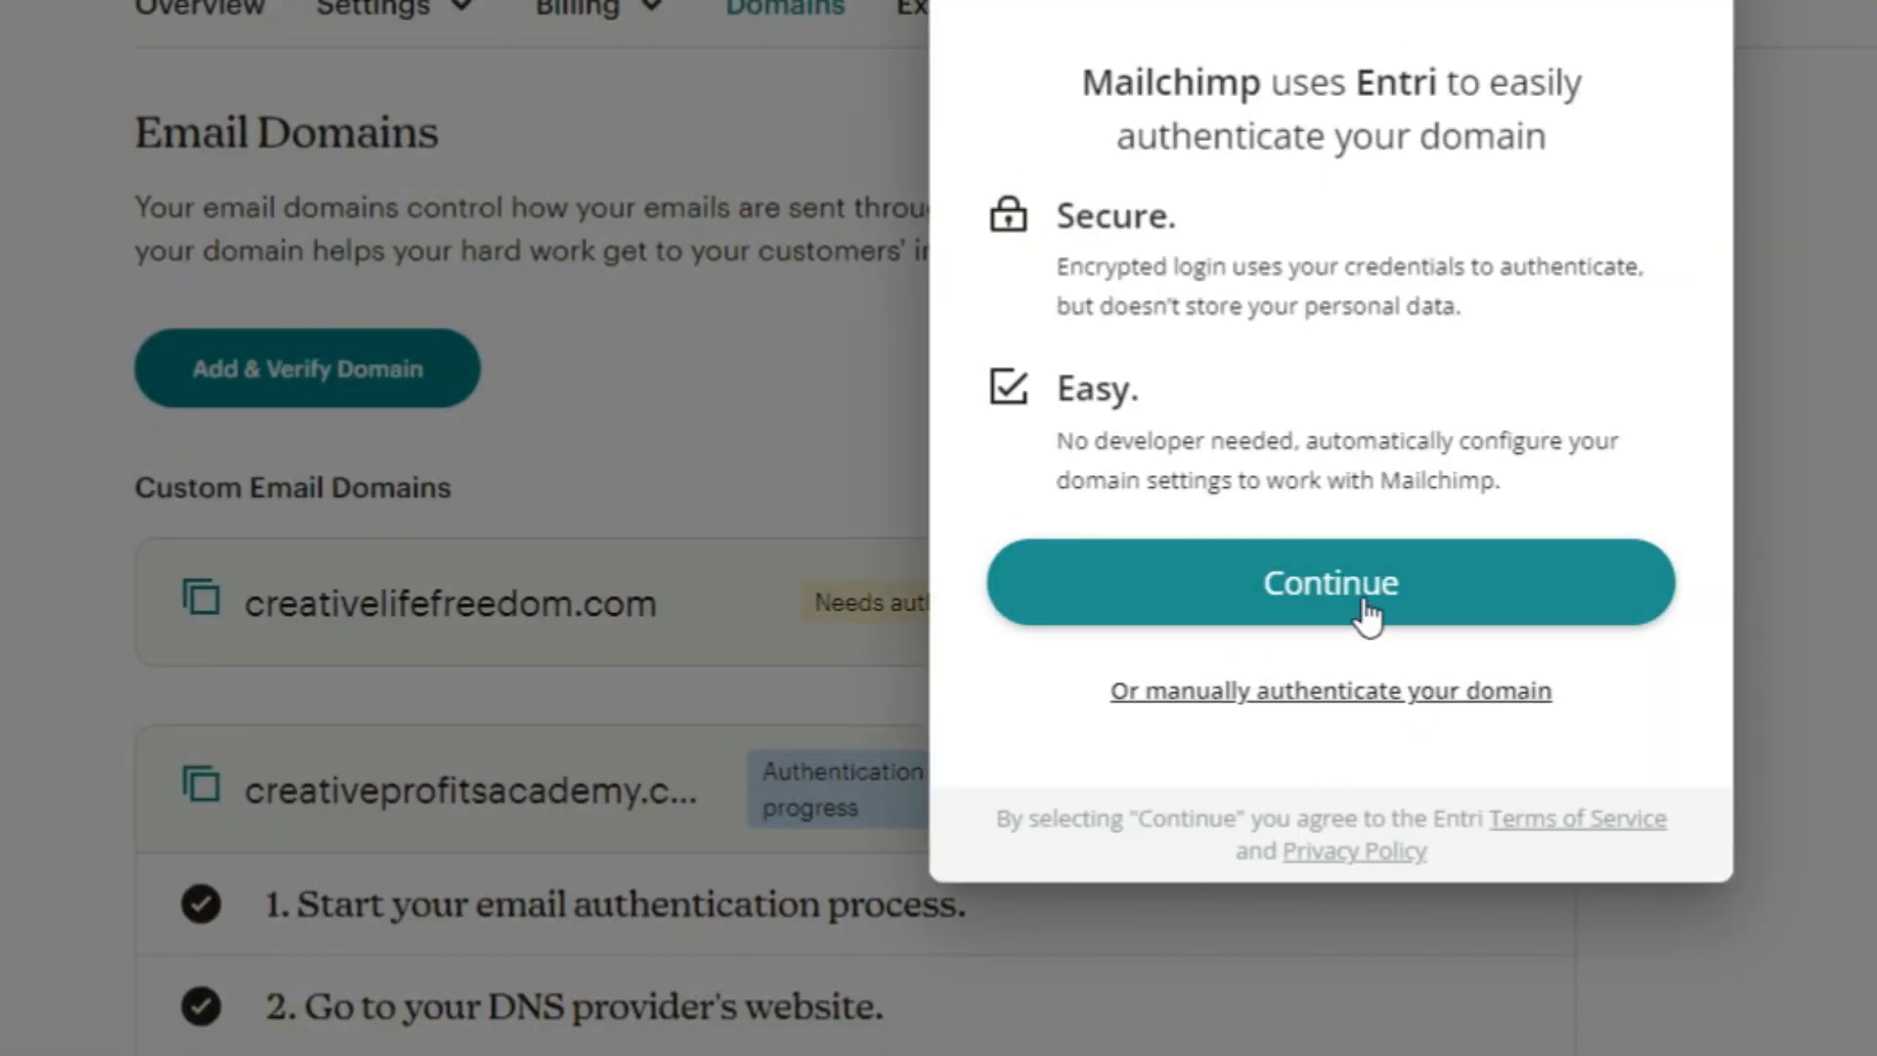
click(1359, 584)
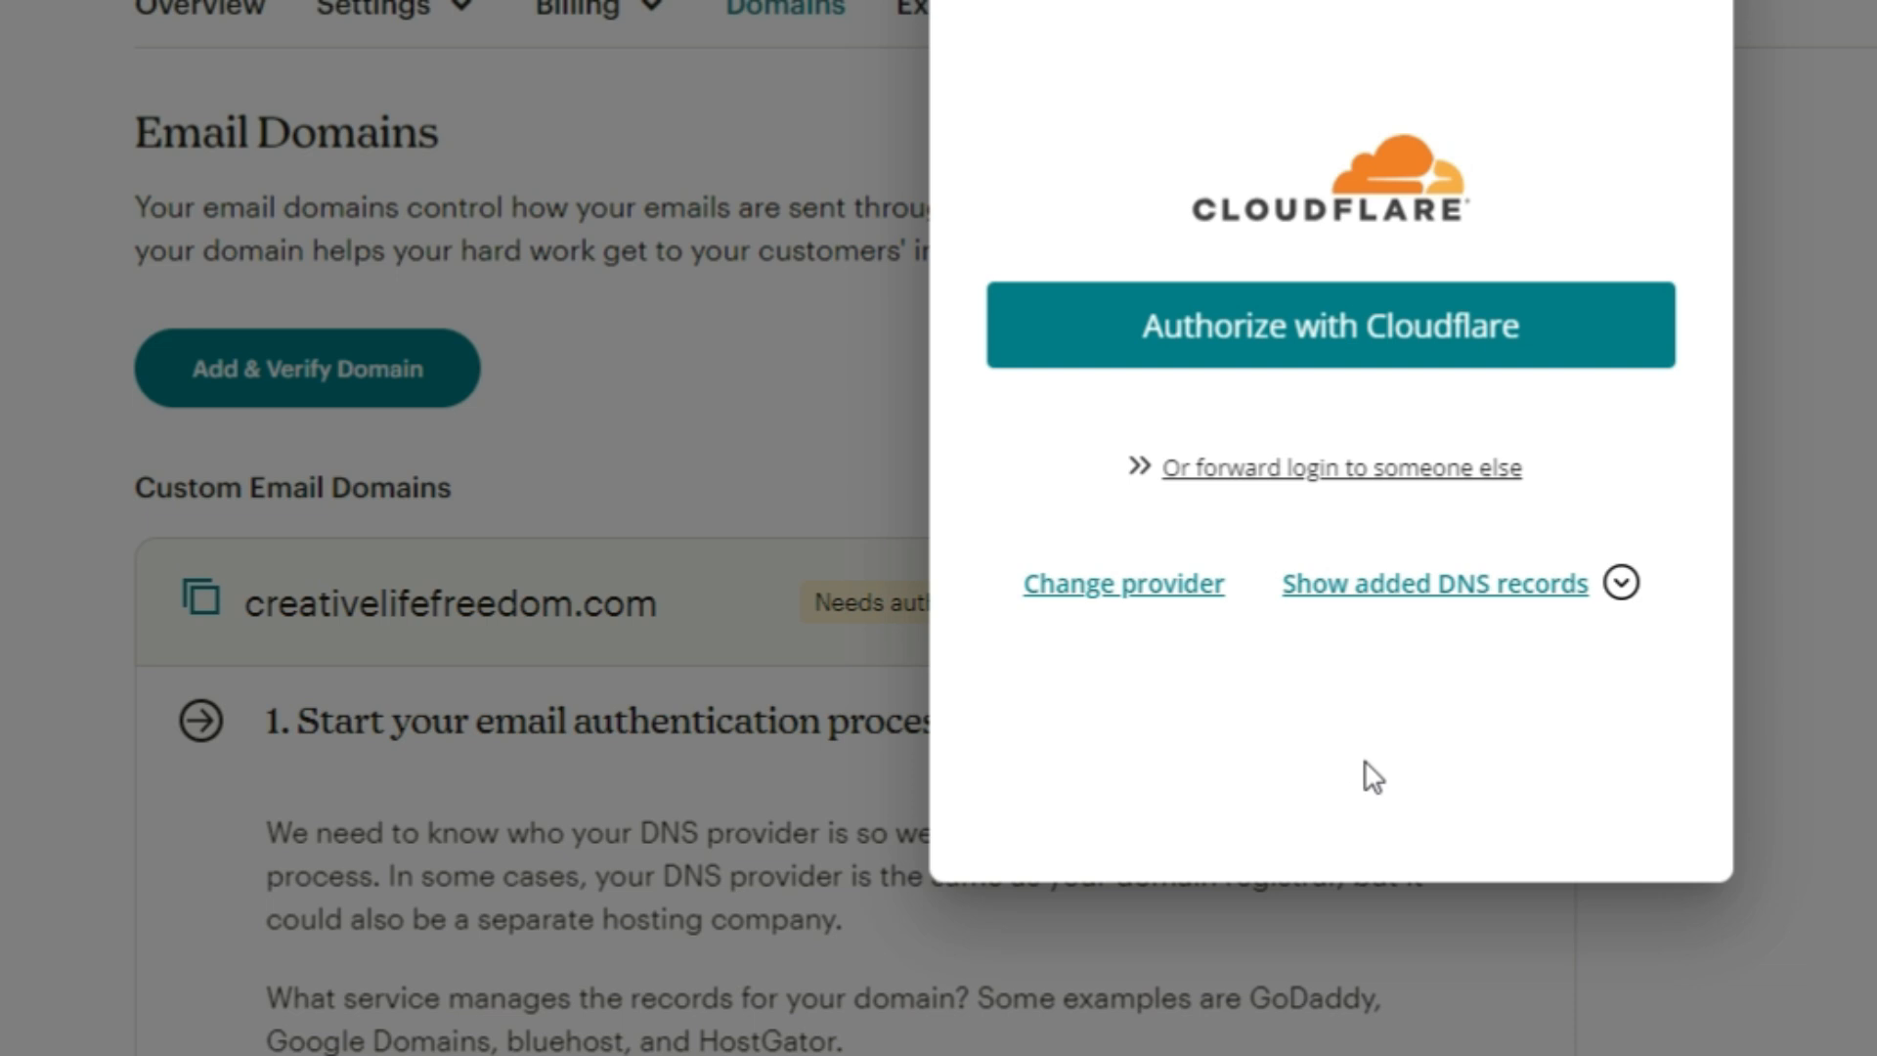
click(1353, 323)
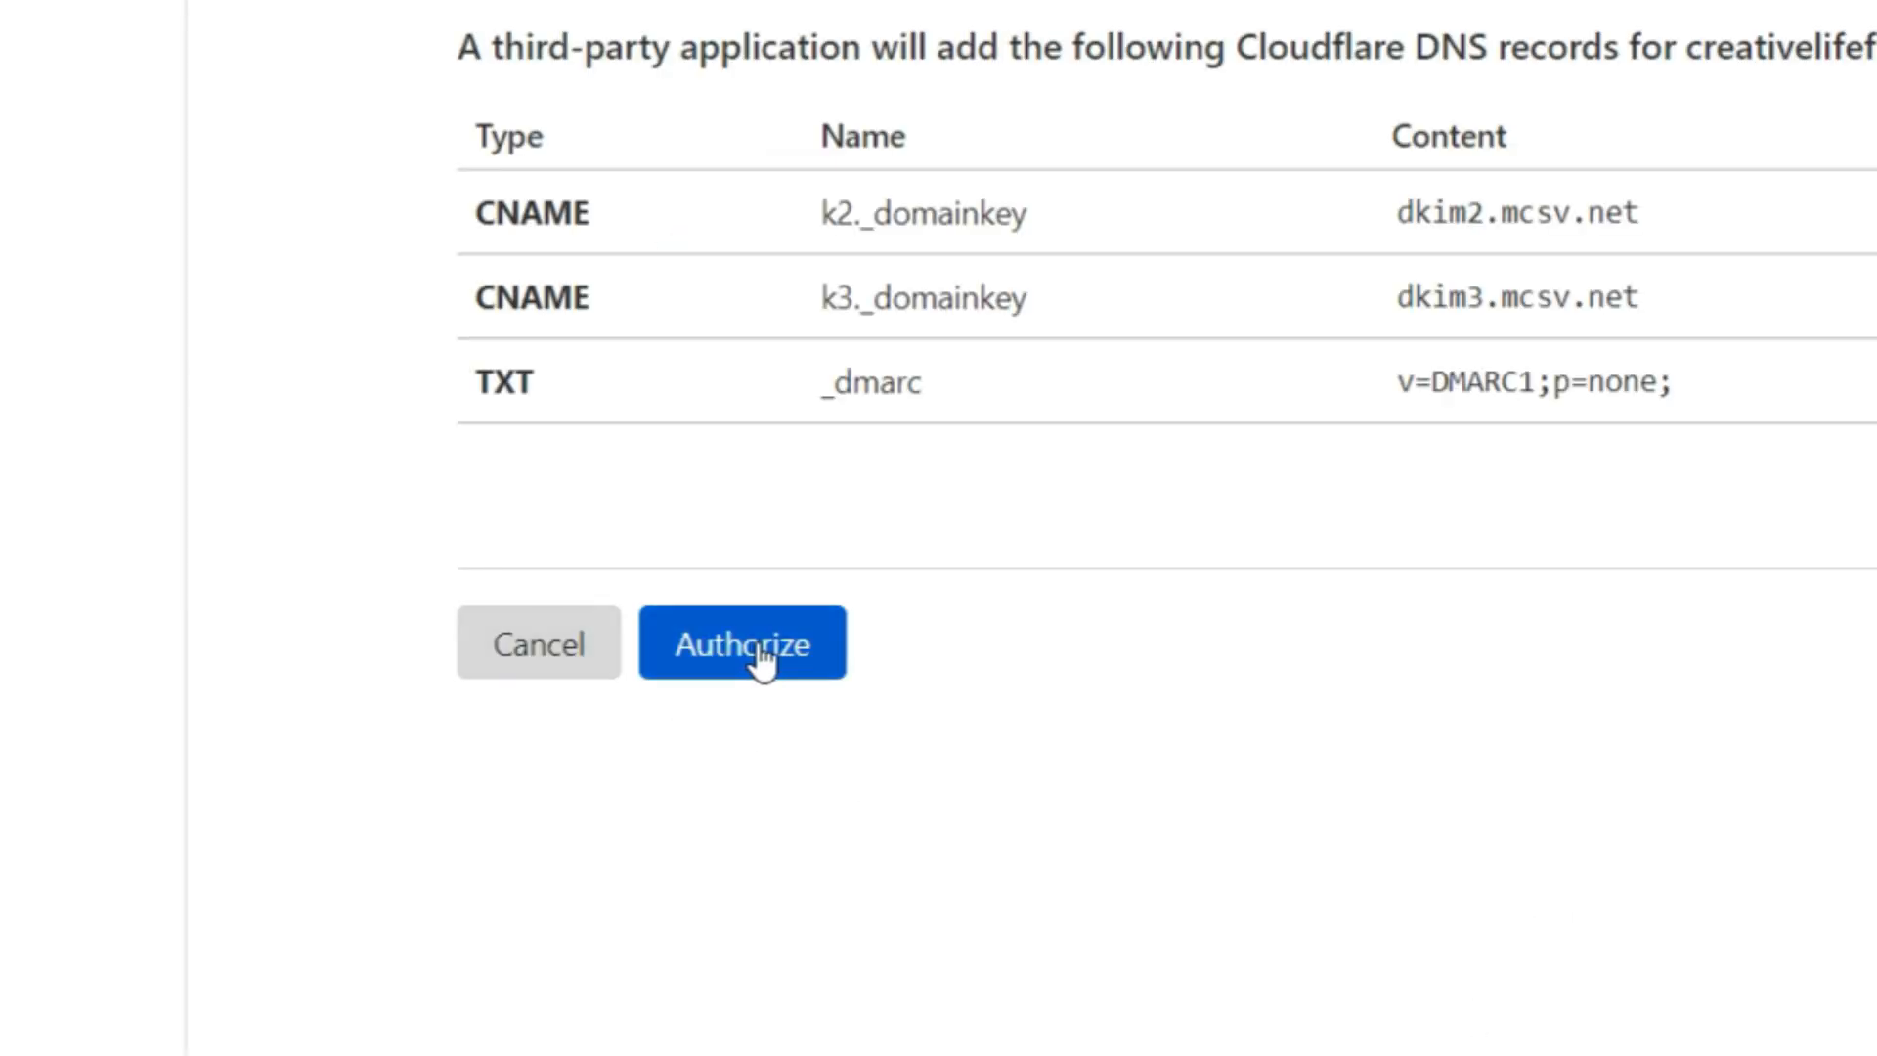
click(778, 647)
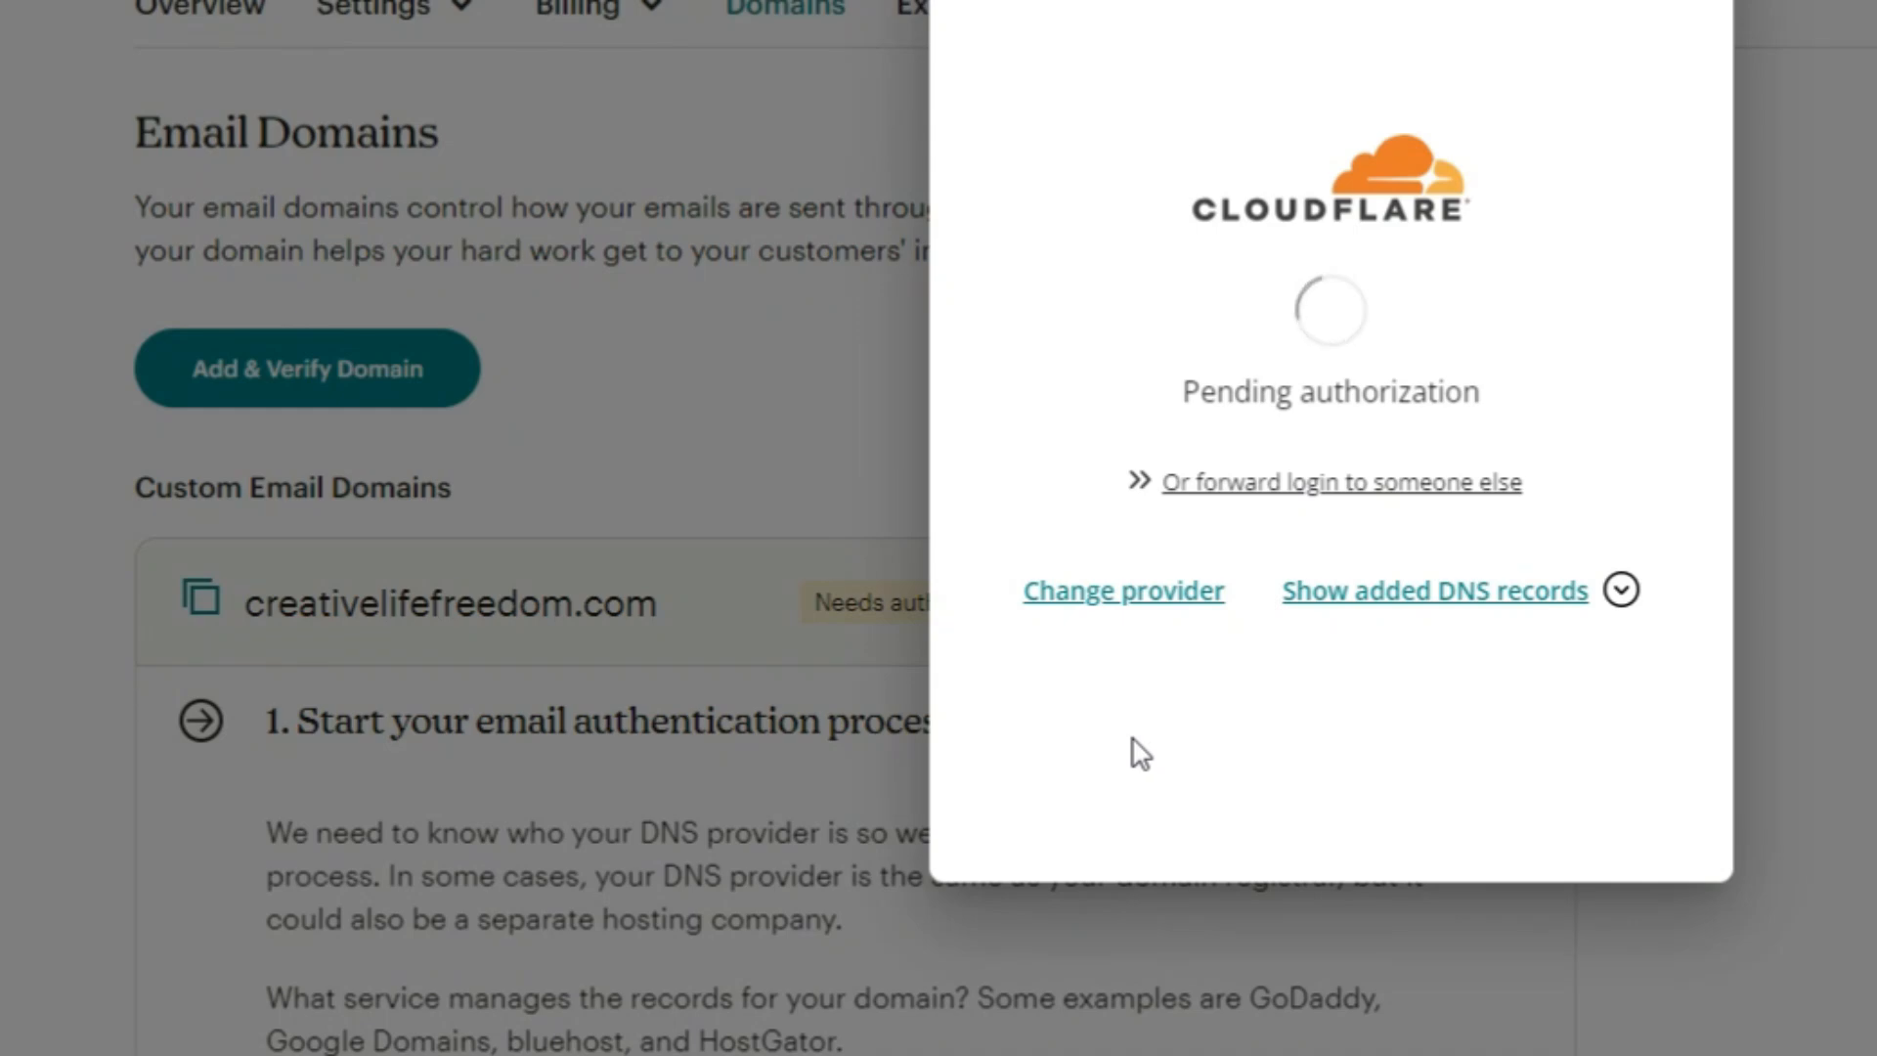
click(1332, 759)
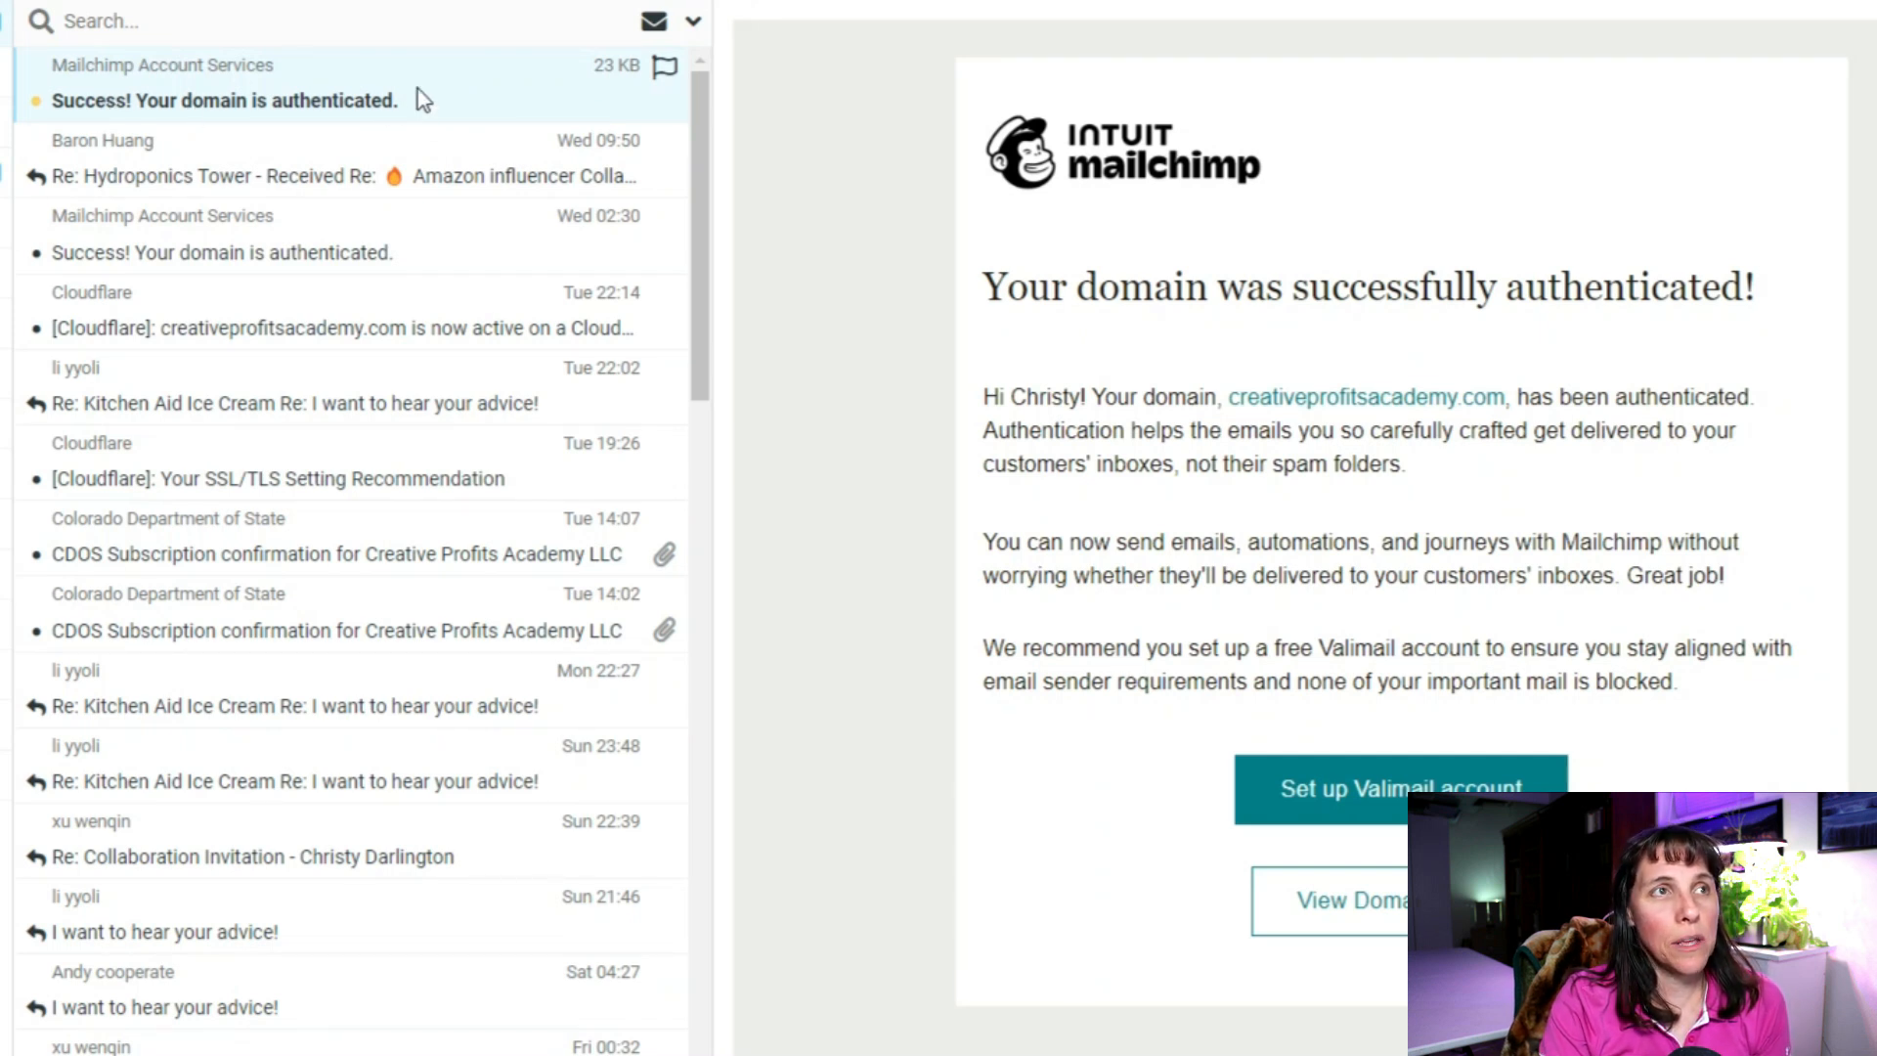
Step: Read the 'Success! Your domain is authenticated.' email for creativeprofitsacademy.com
click(418, 90)
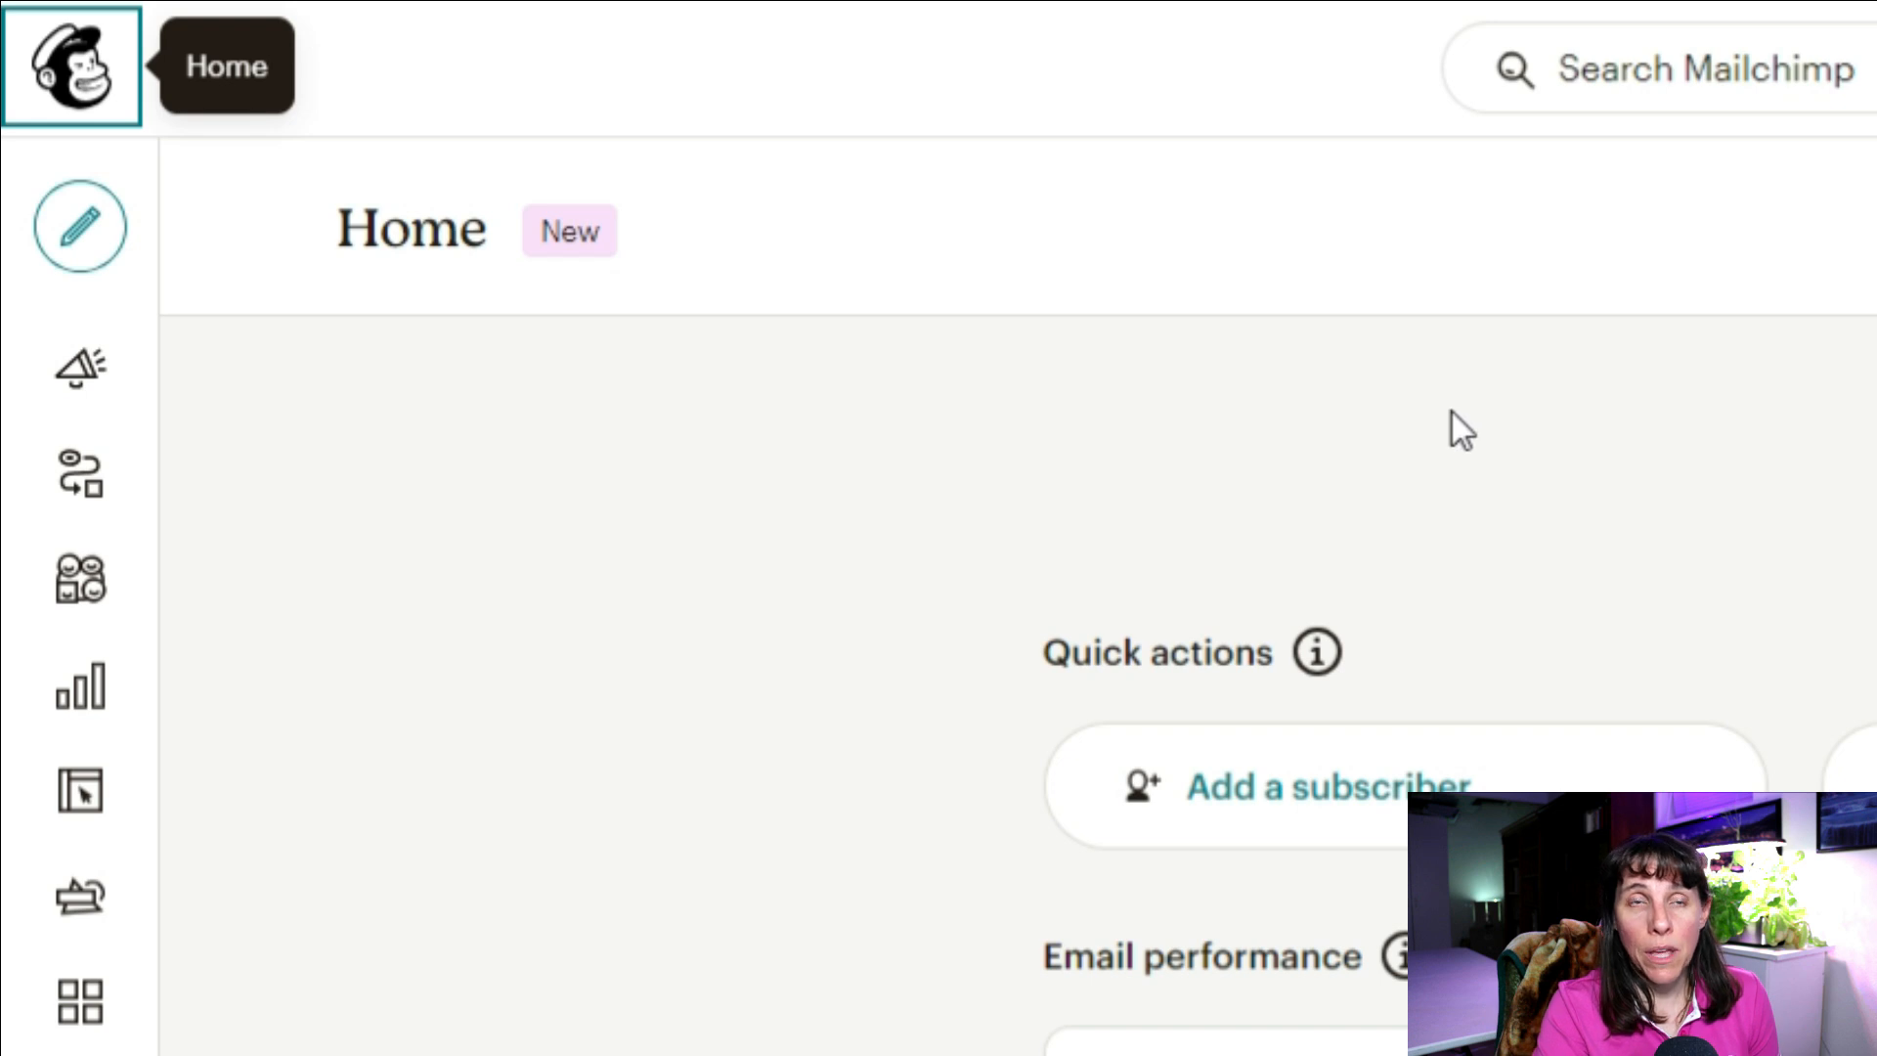
Step: Open the Audience dashboard from the sidebar and show the Manage Audience options
mouse_move(38, 587)
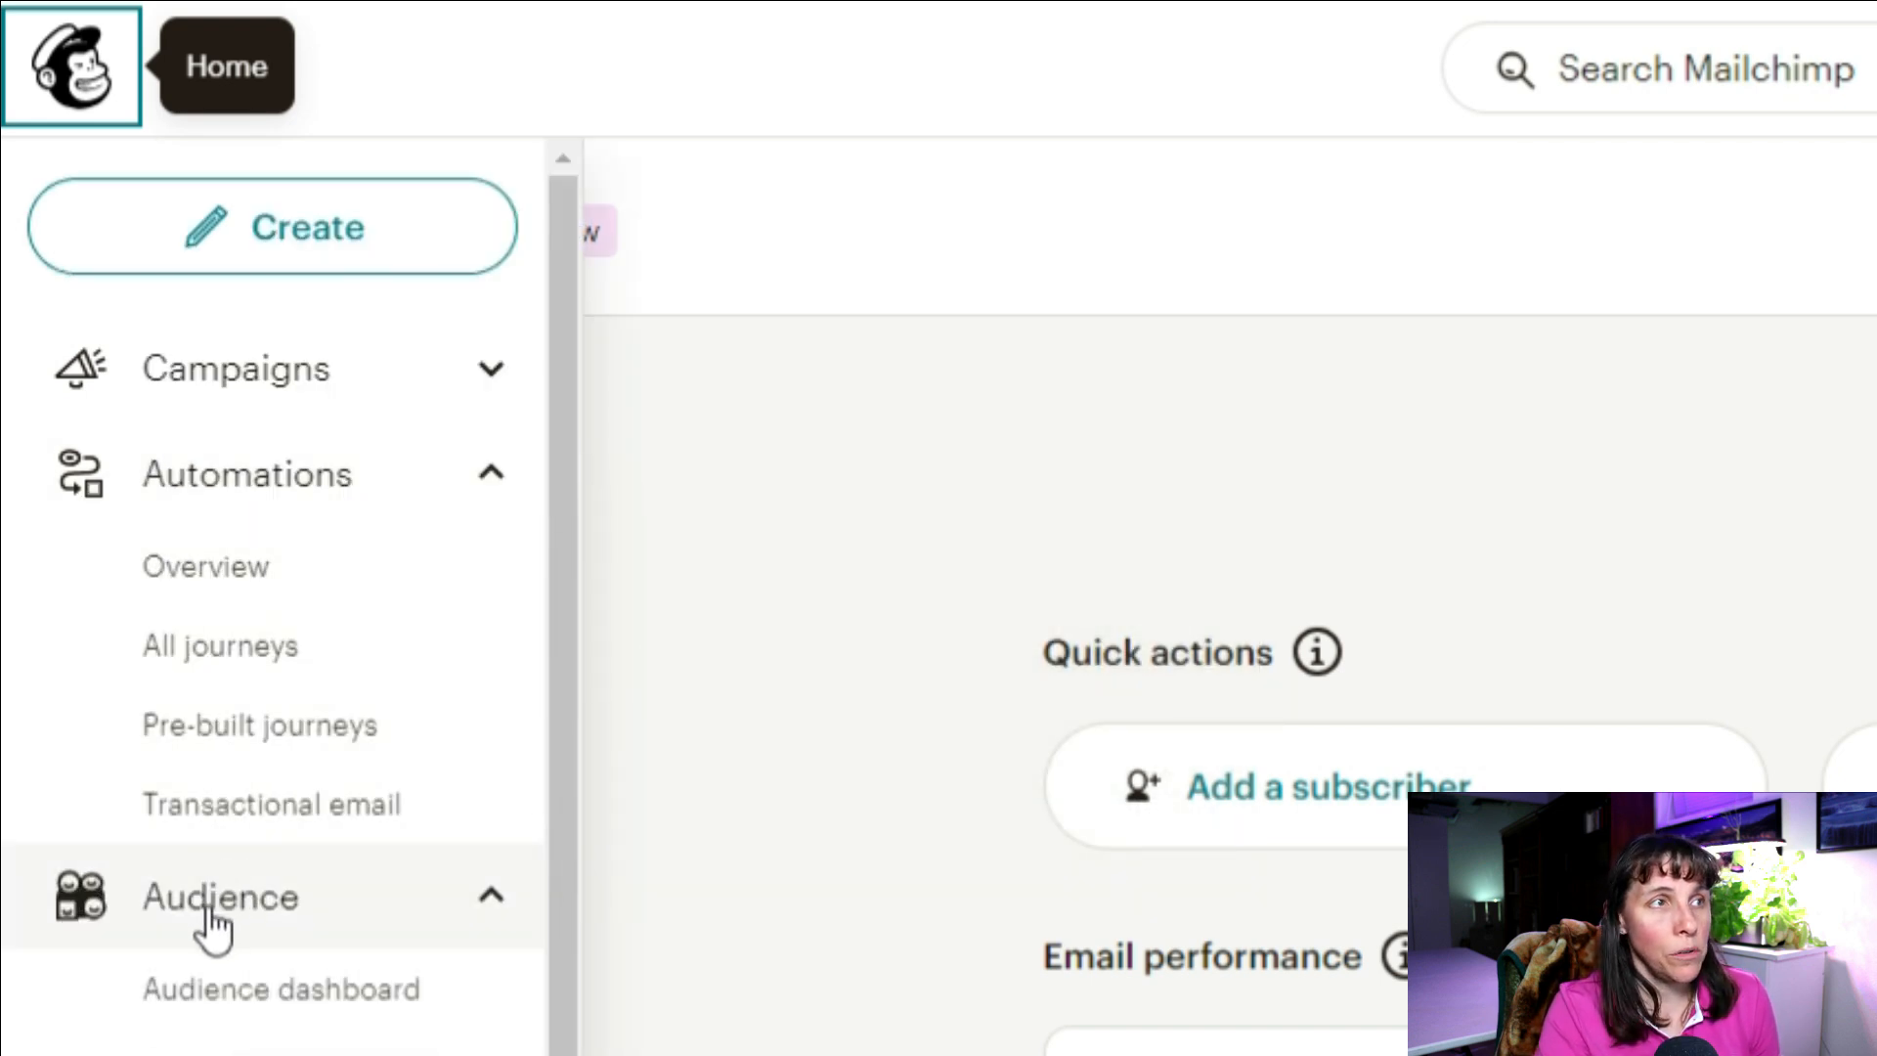
click(208, 1006)
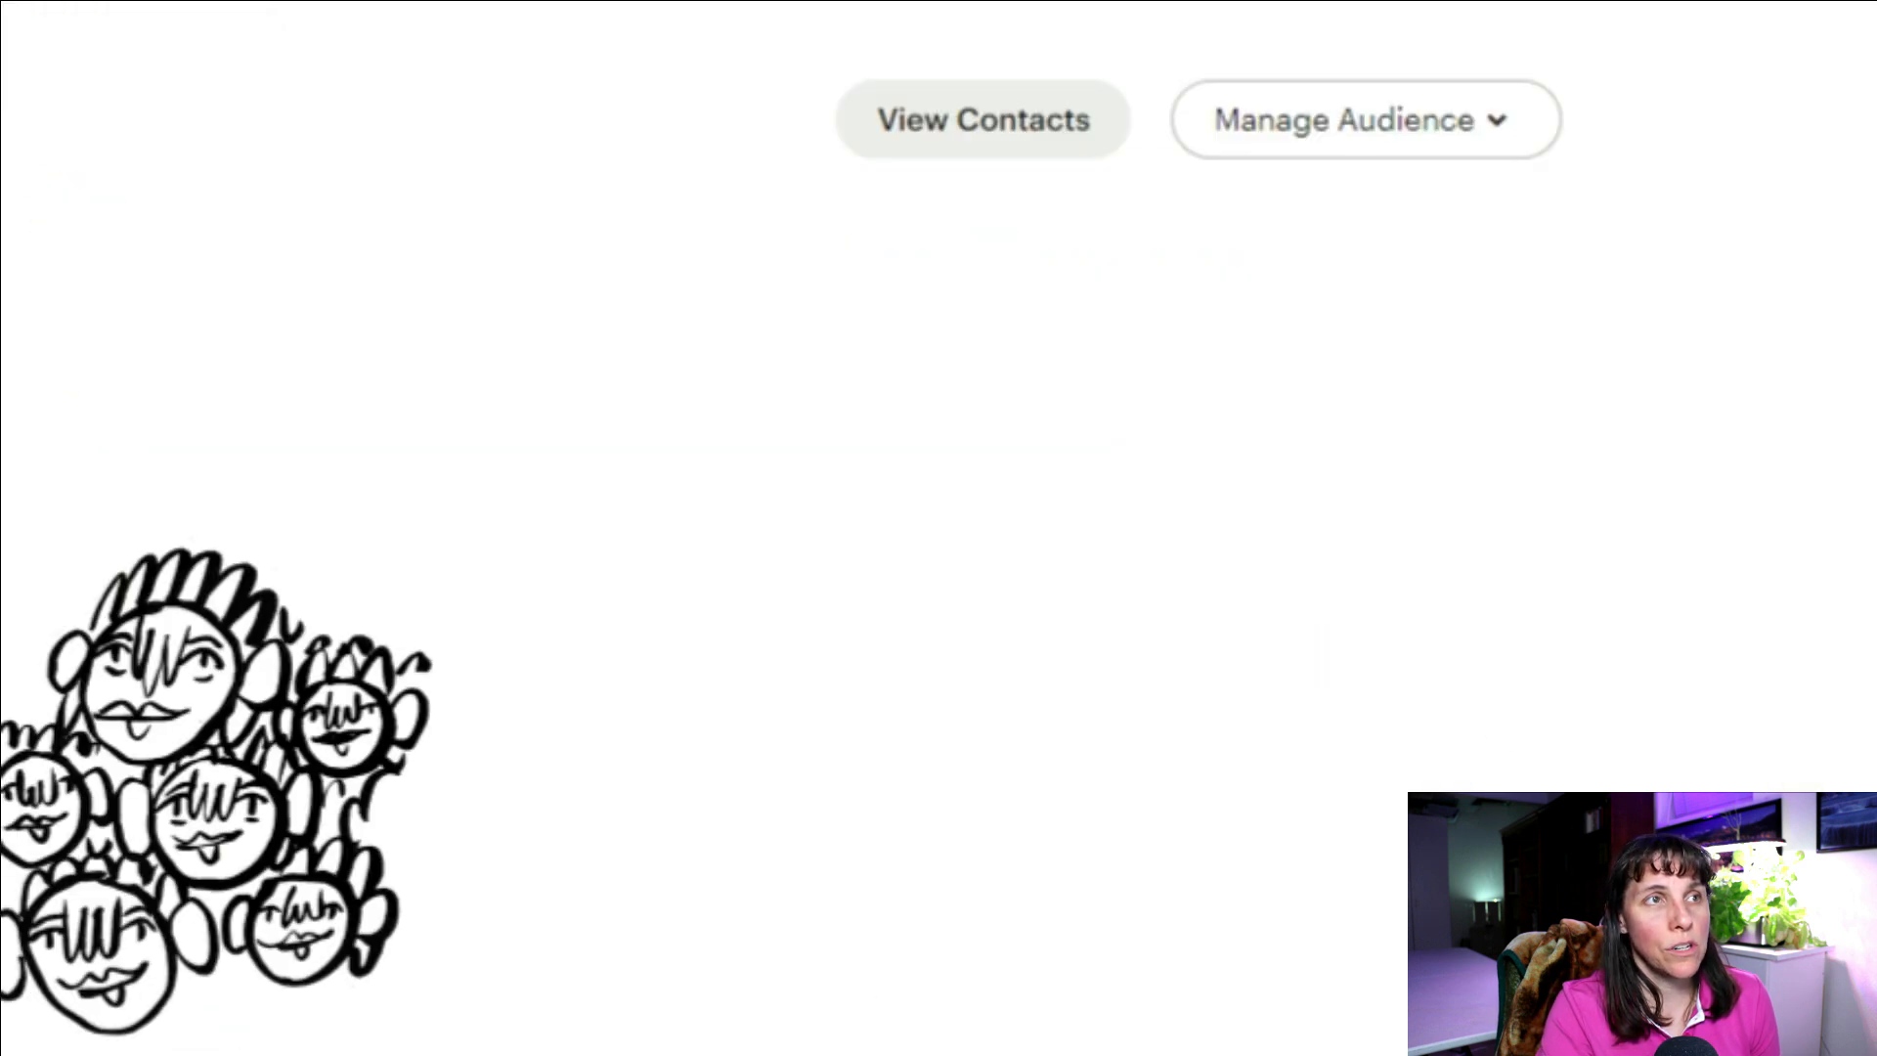
click(1418, 137)
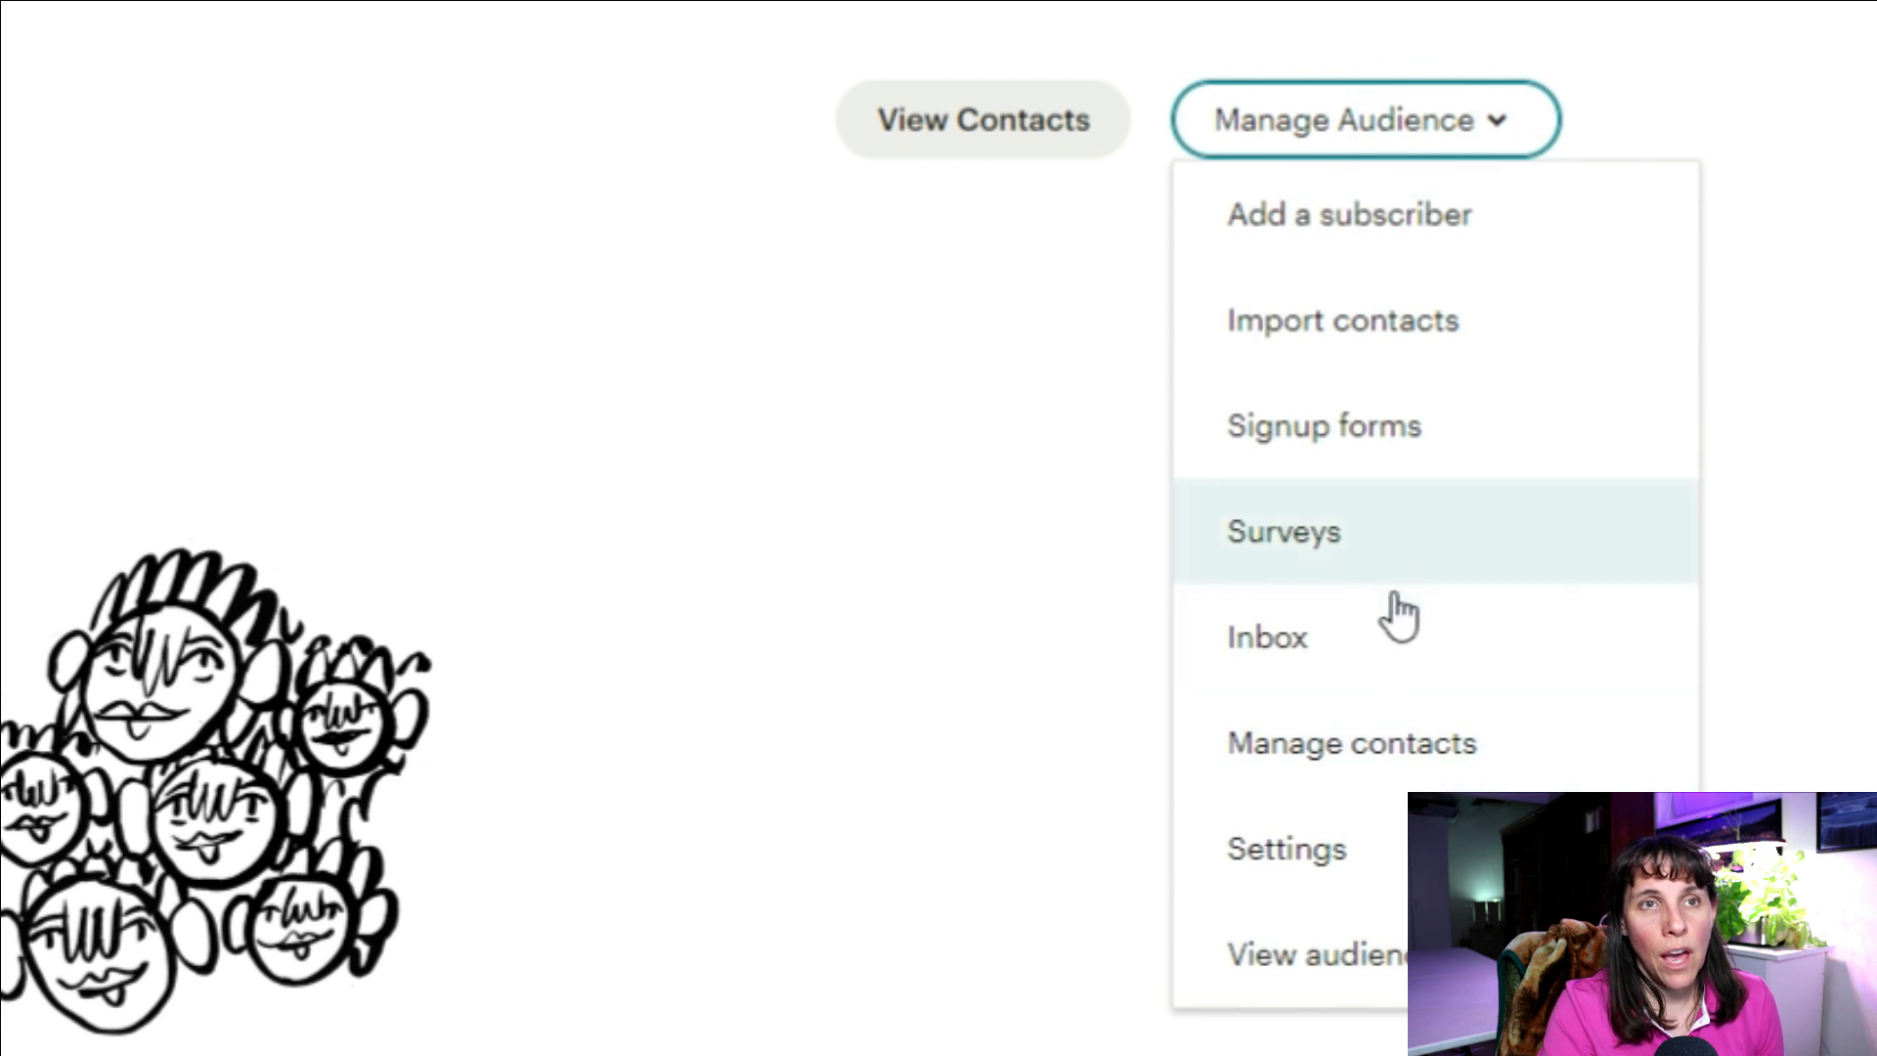
Step: Review the audience name and campaign defaults page, then return to the audience Settings overview
click(1287, 847)
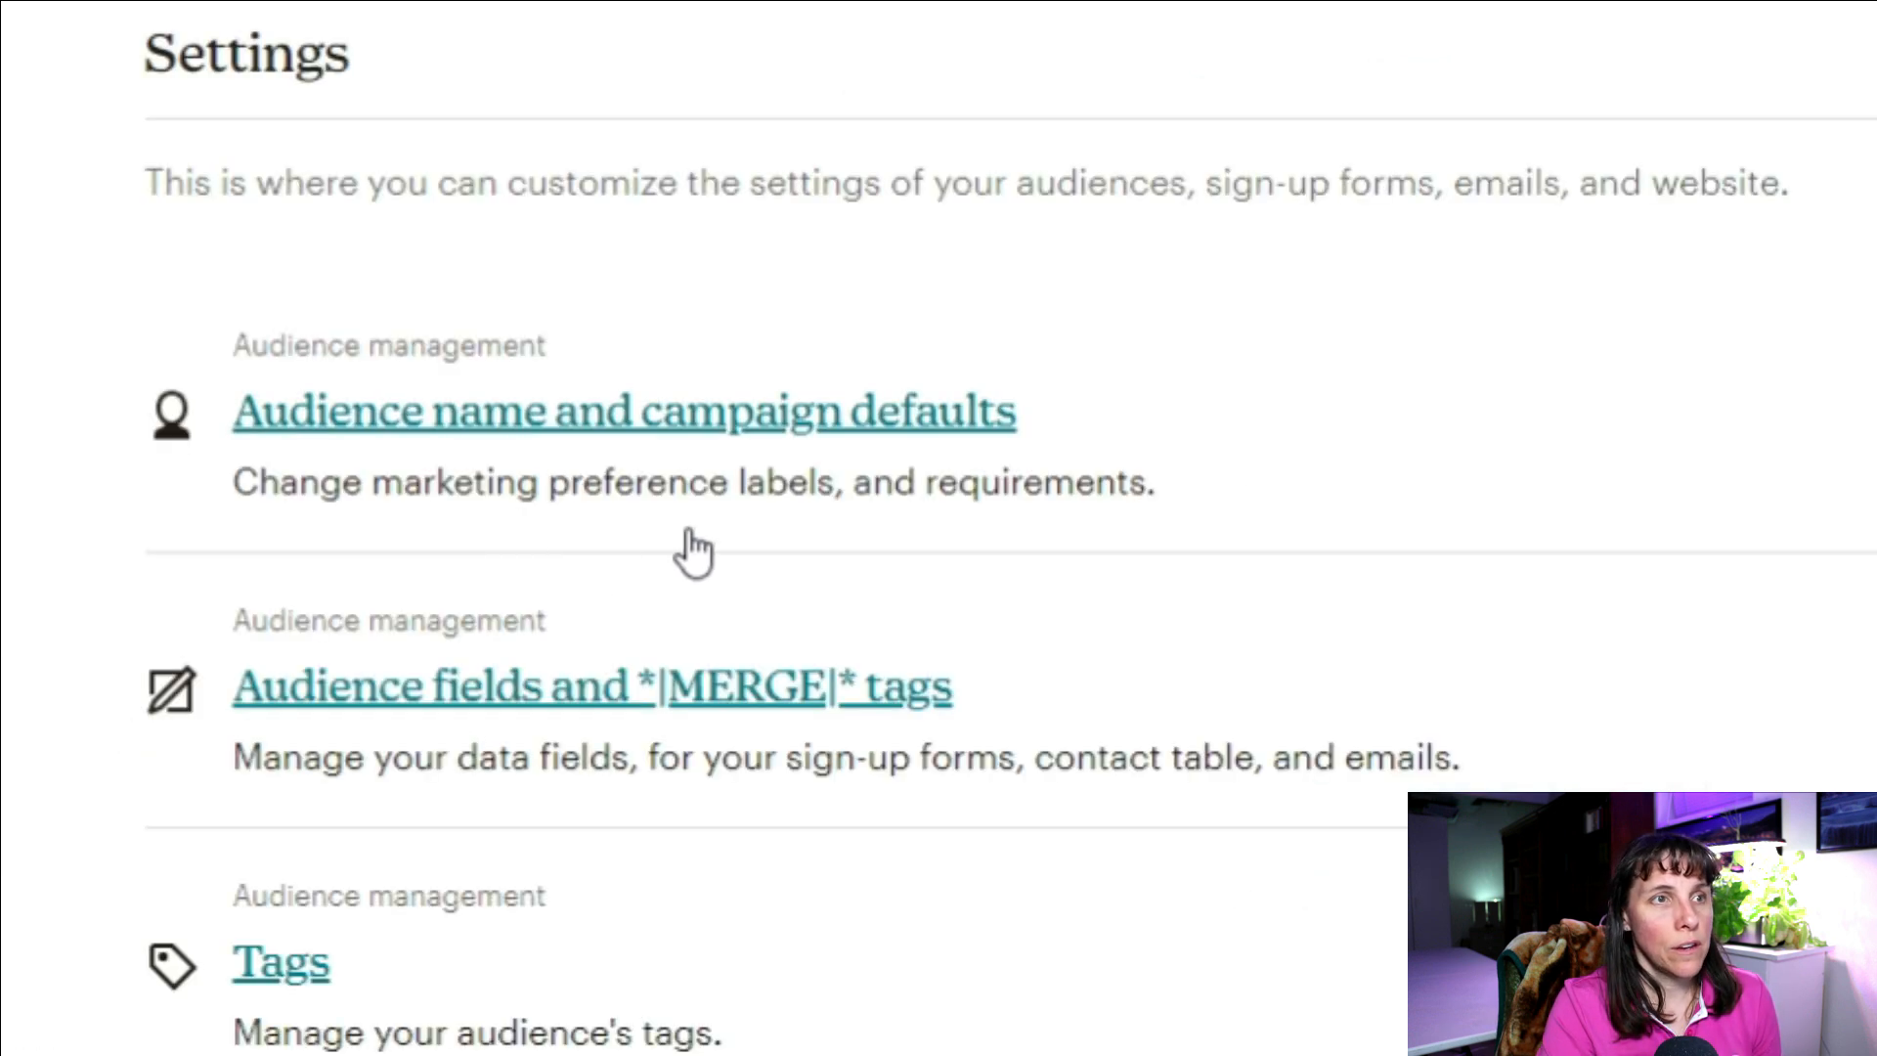
click(796, 415)
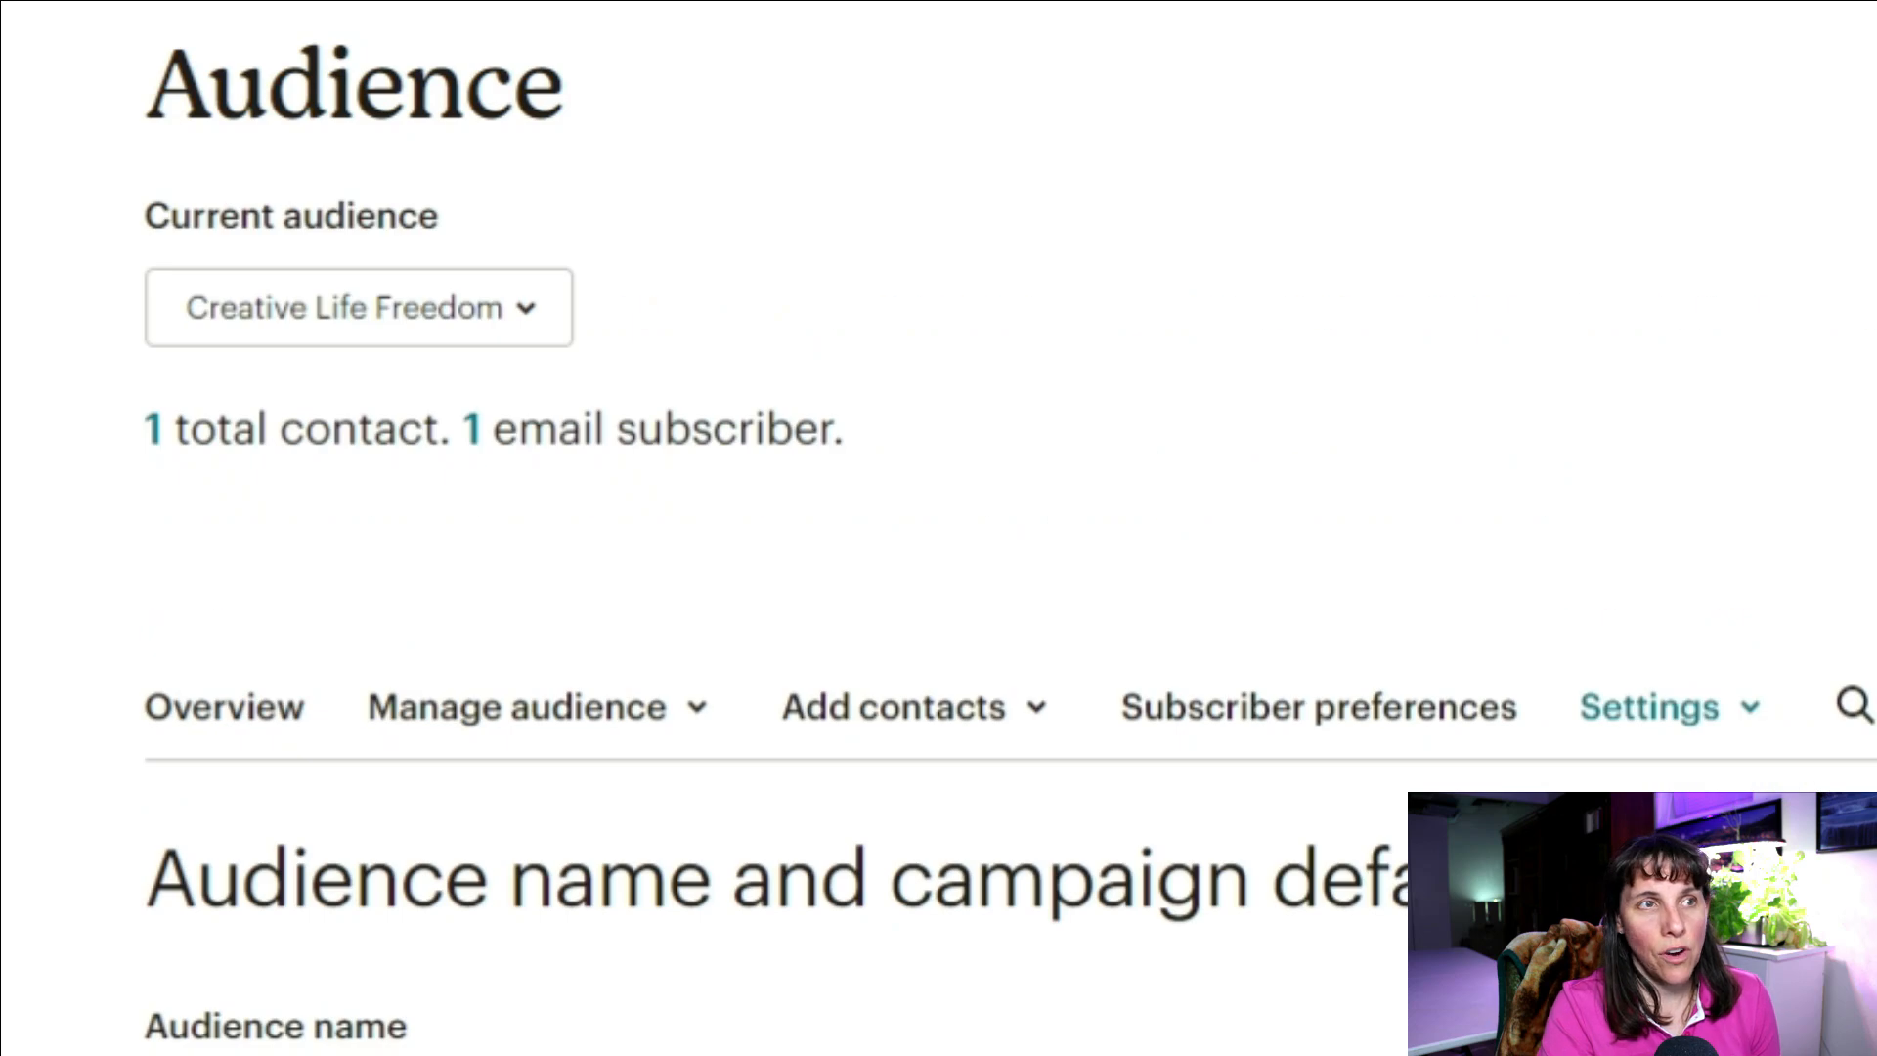
scroll(918, 856, down, 5)
scroll(808, 834, down, 10)
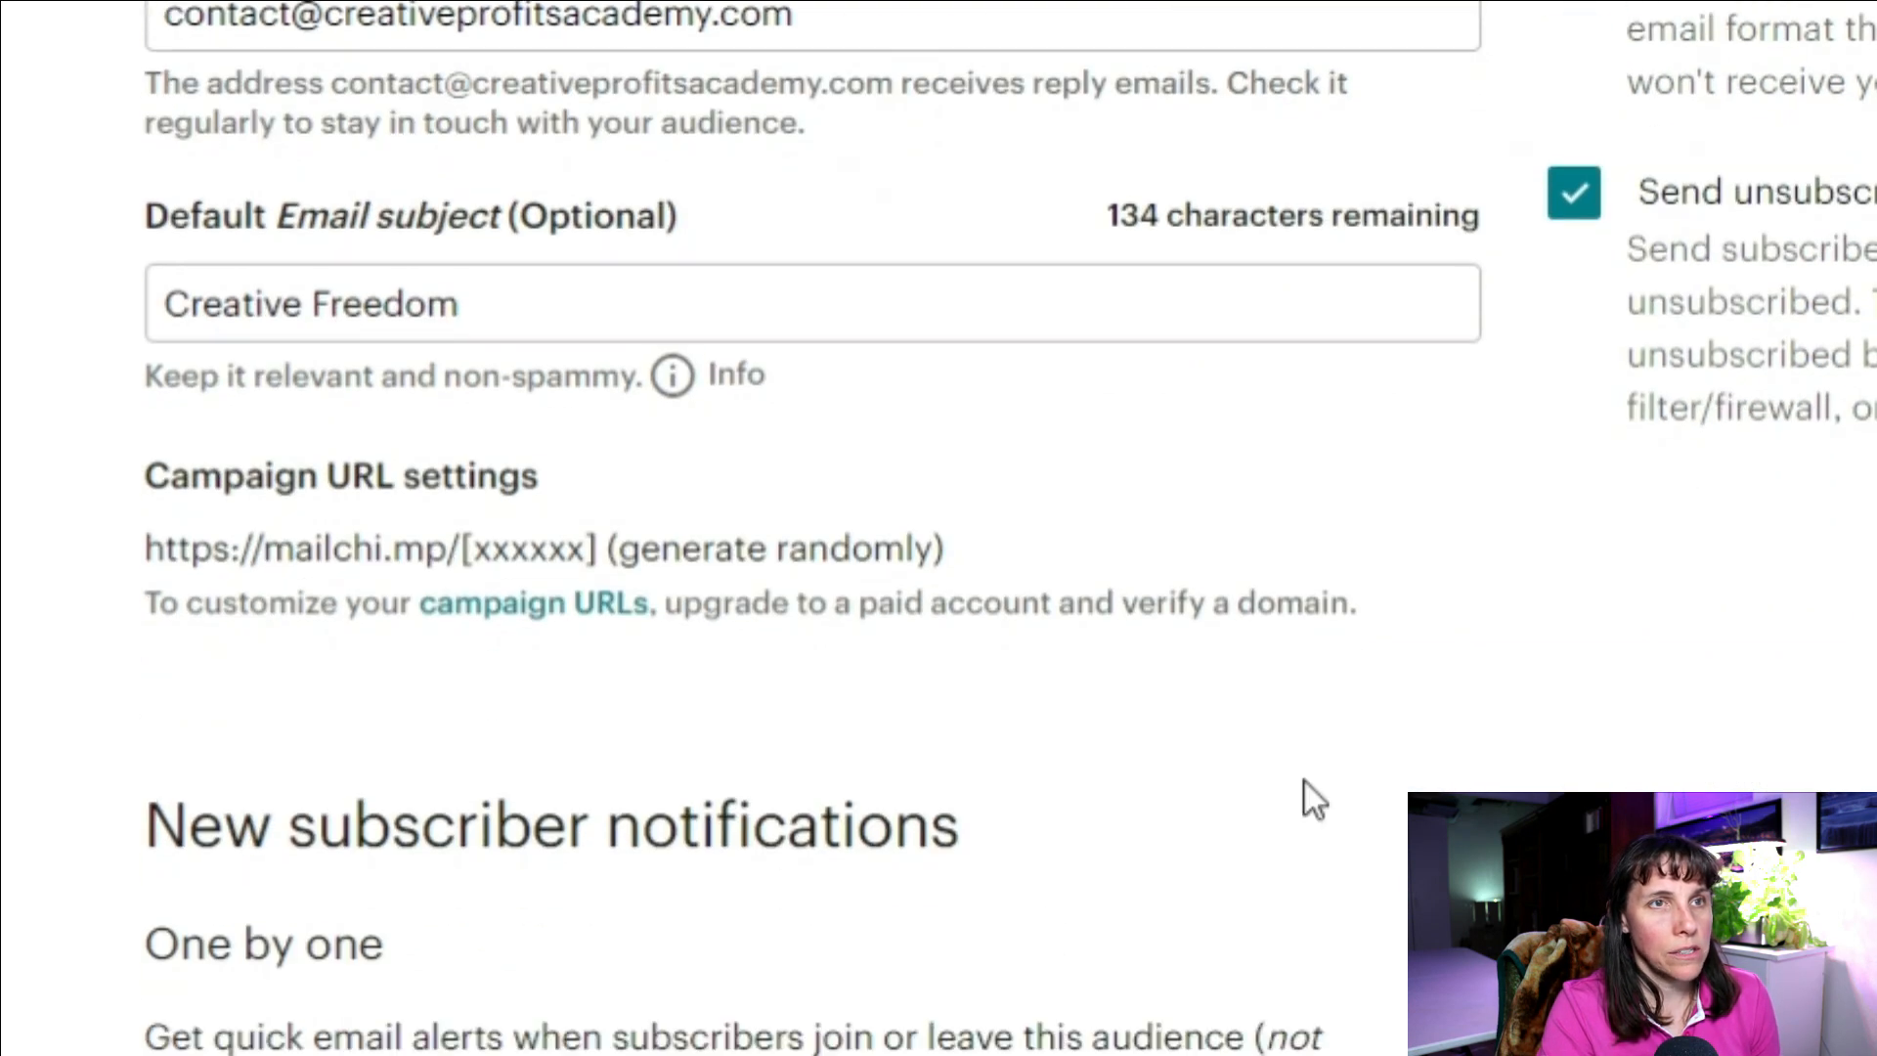
scroll(733, 488, up, 15)
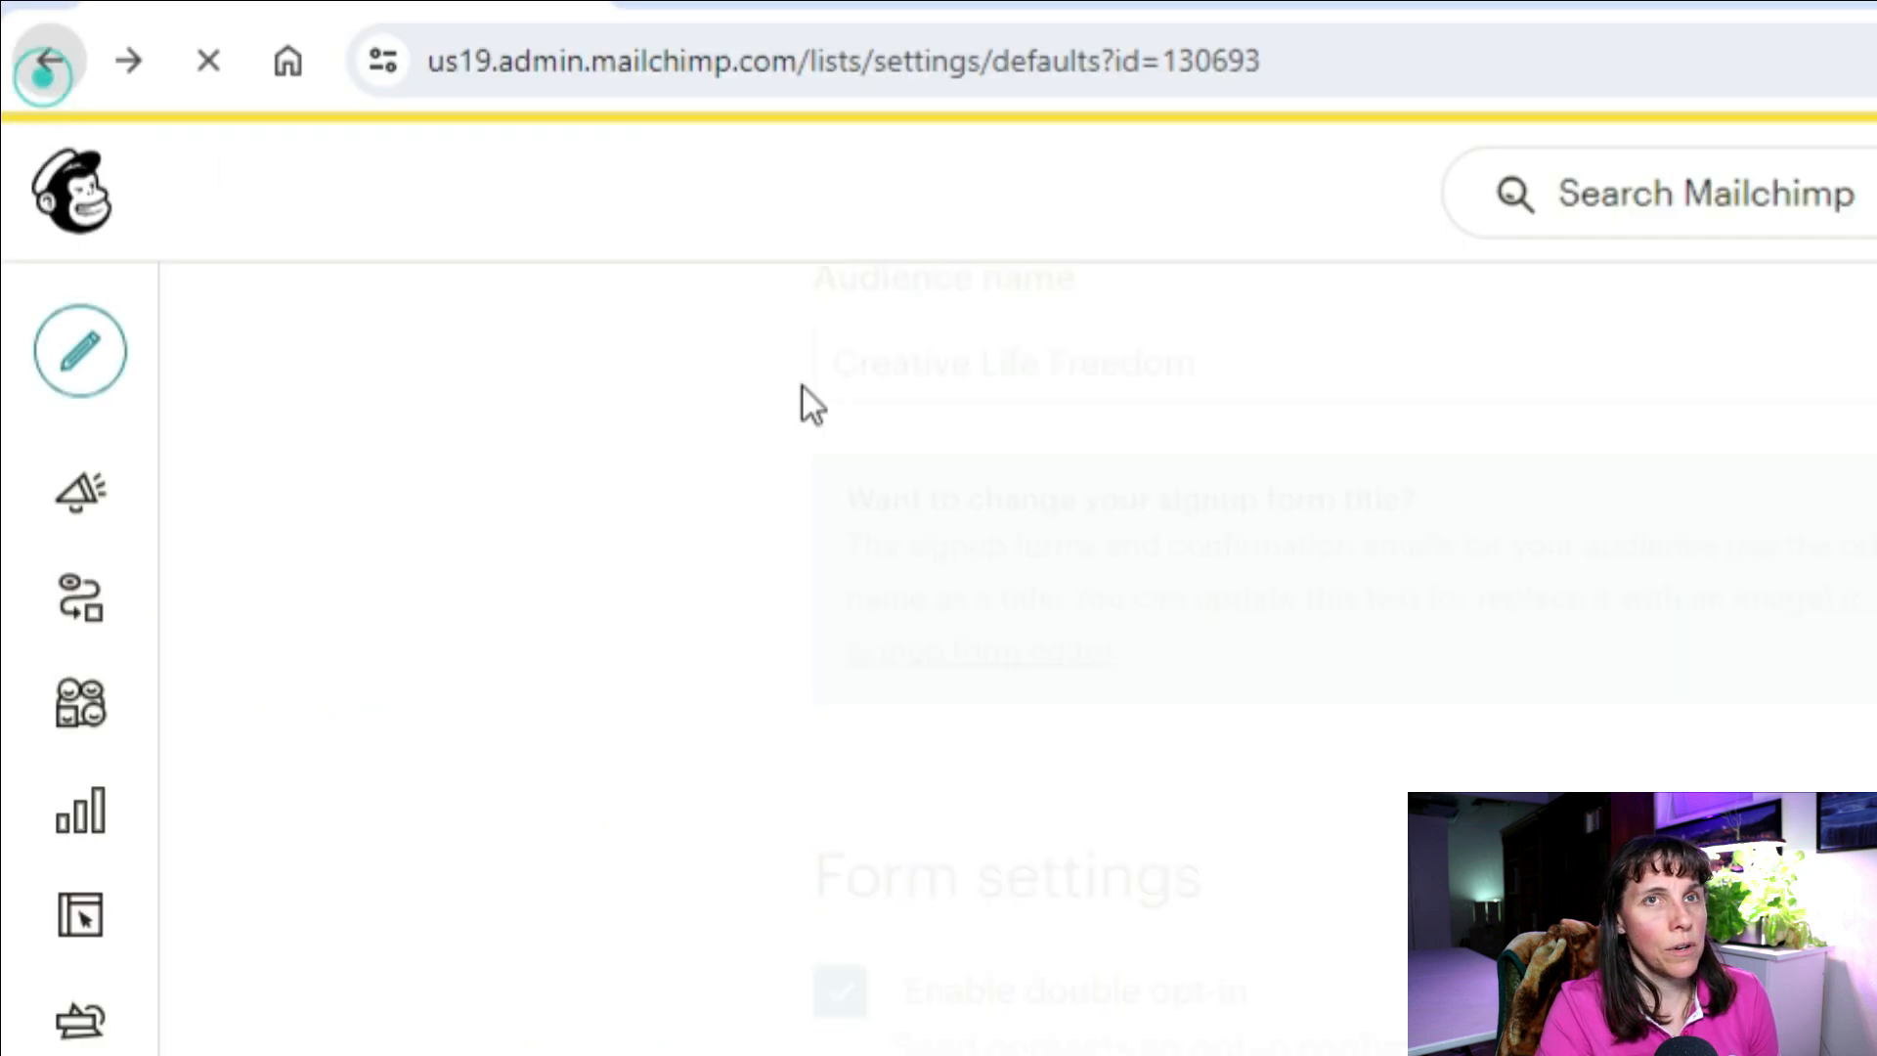
click(50, 59)
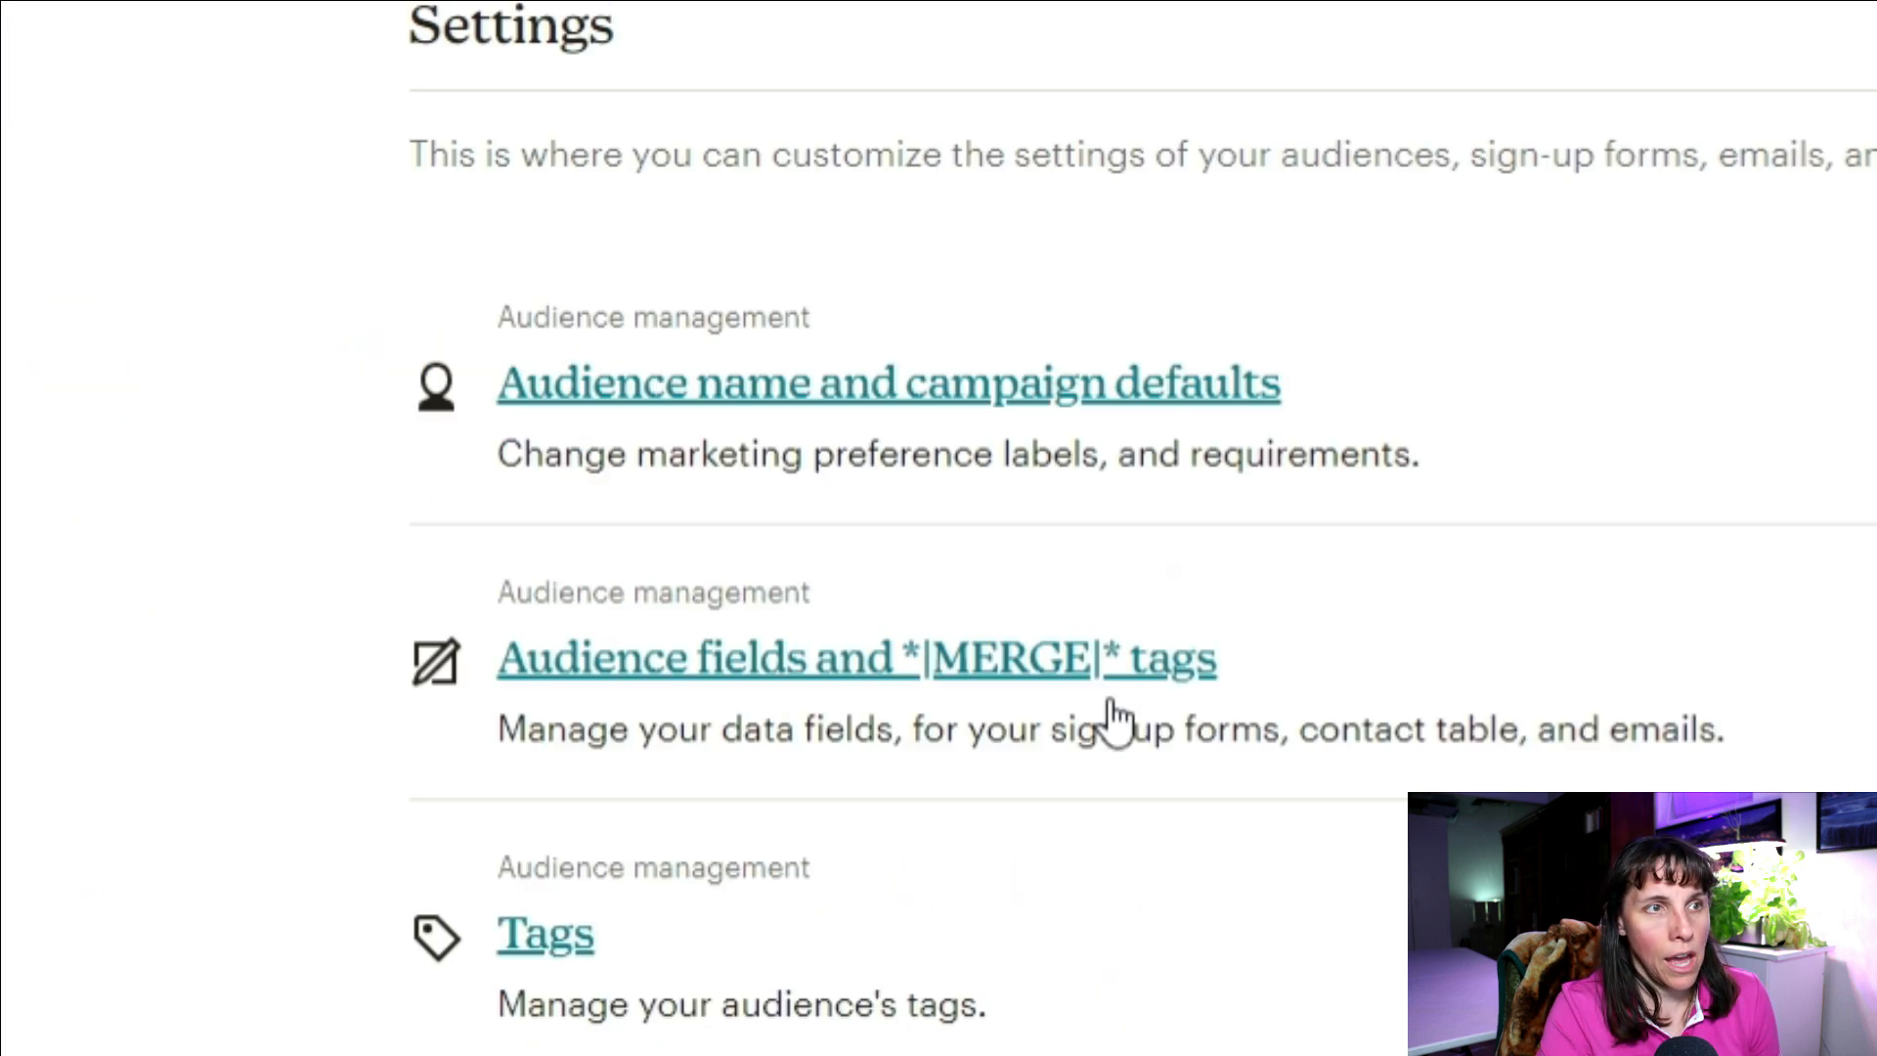
Step: Inspect the Email Address, First Name and Last Name merge fields and the available field types
click(800, 464)
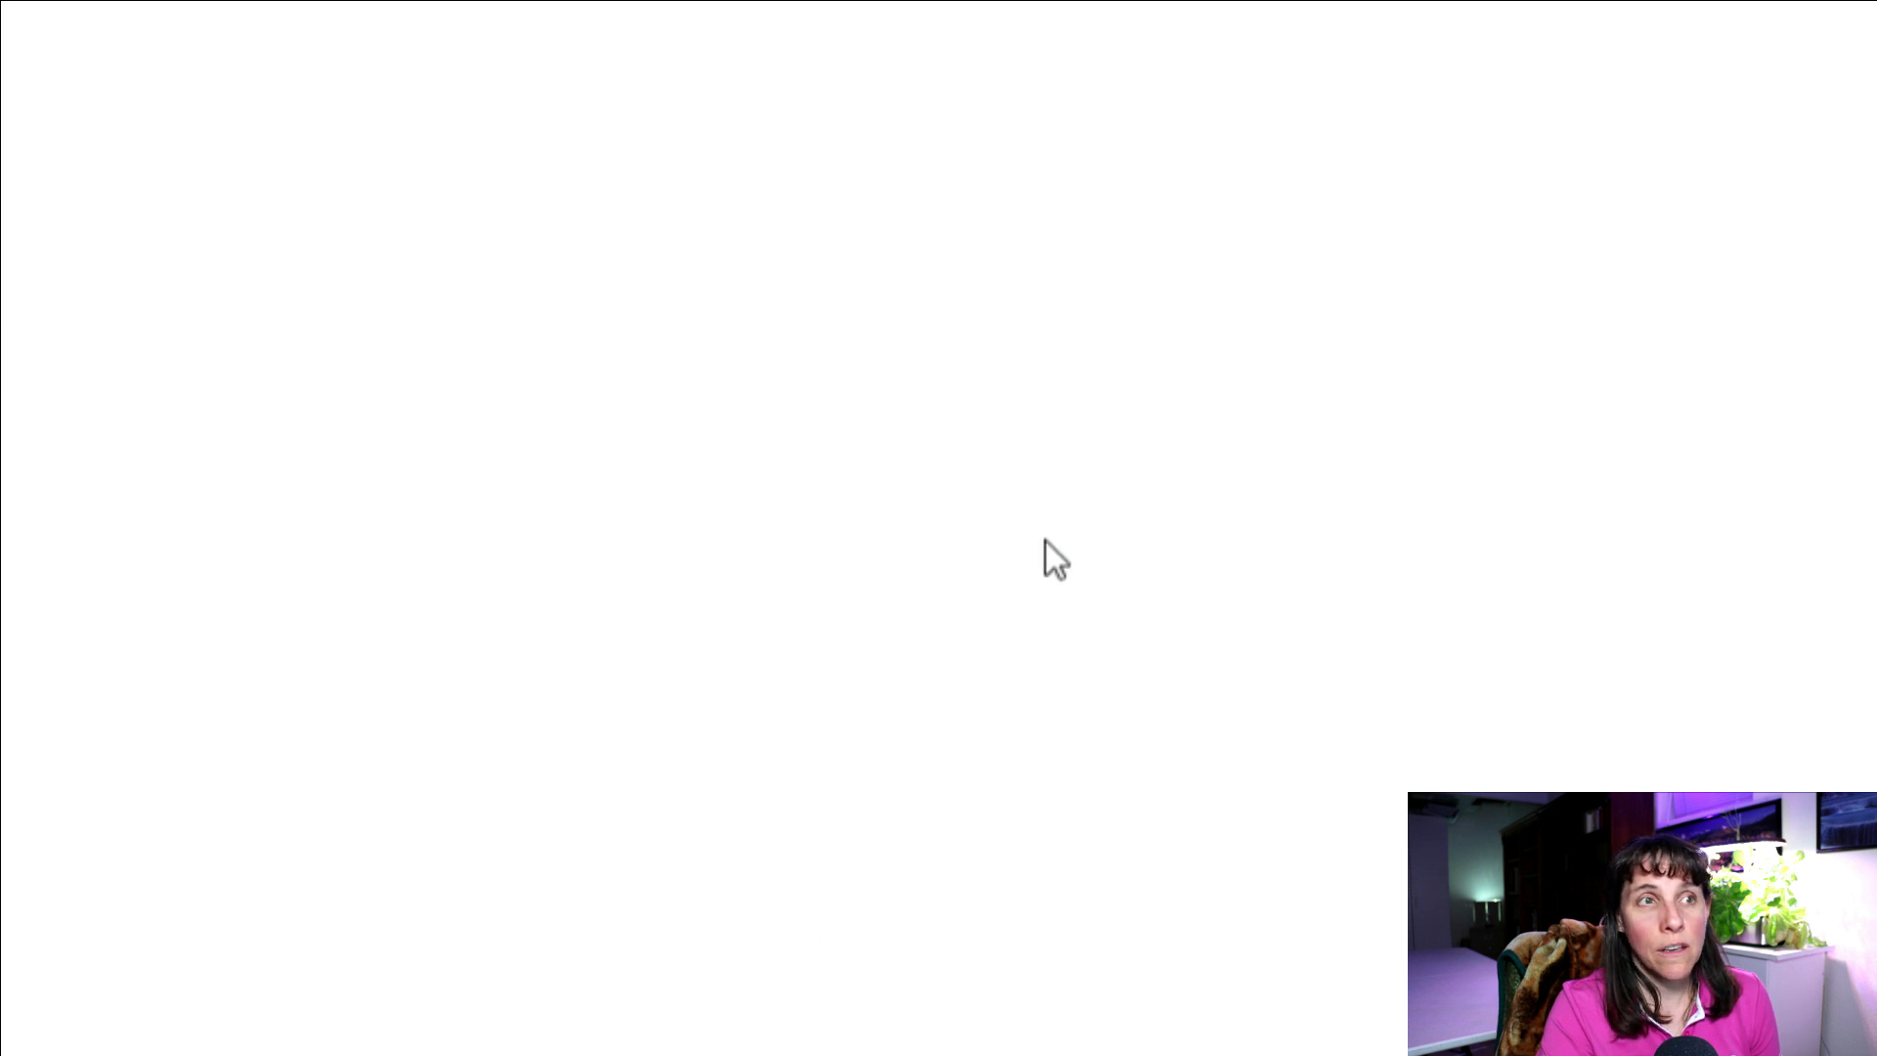
scroll(1857, 274, down, 2)
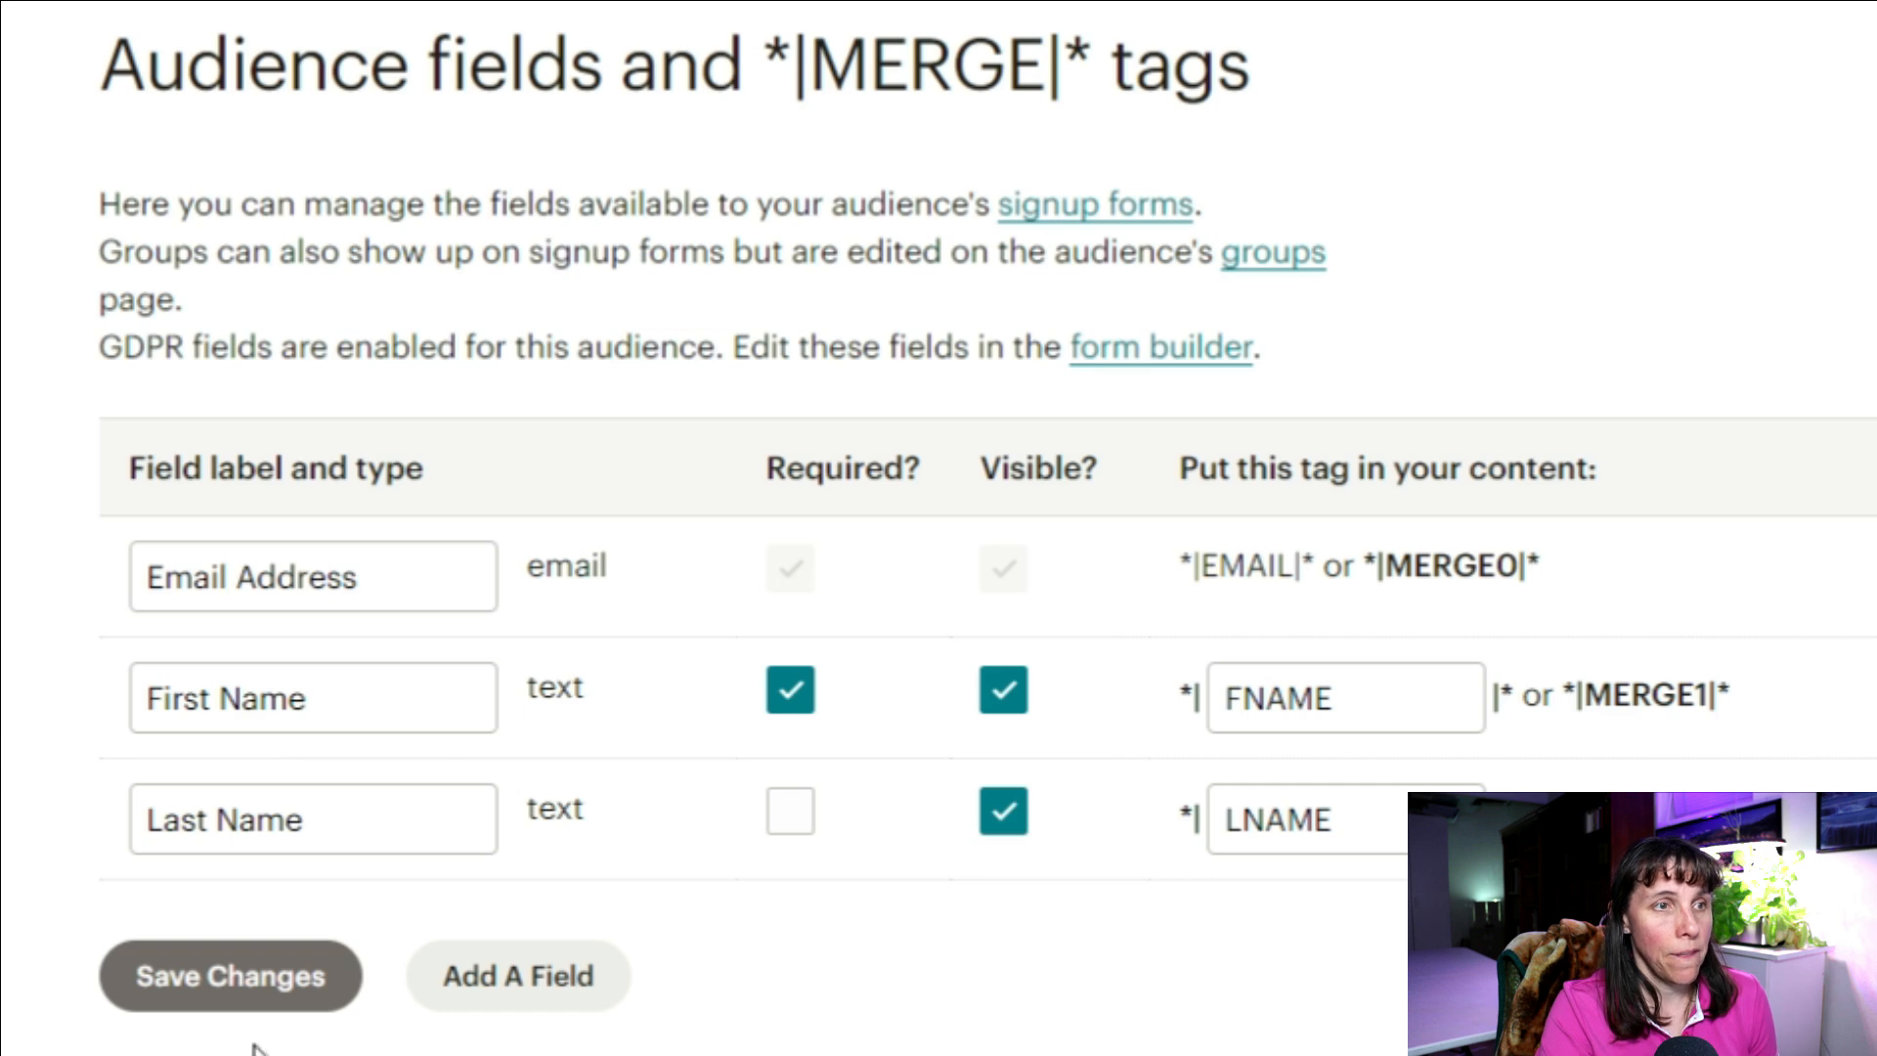
click(498, 975)
scroll(794, 911, down, 2)
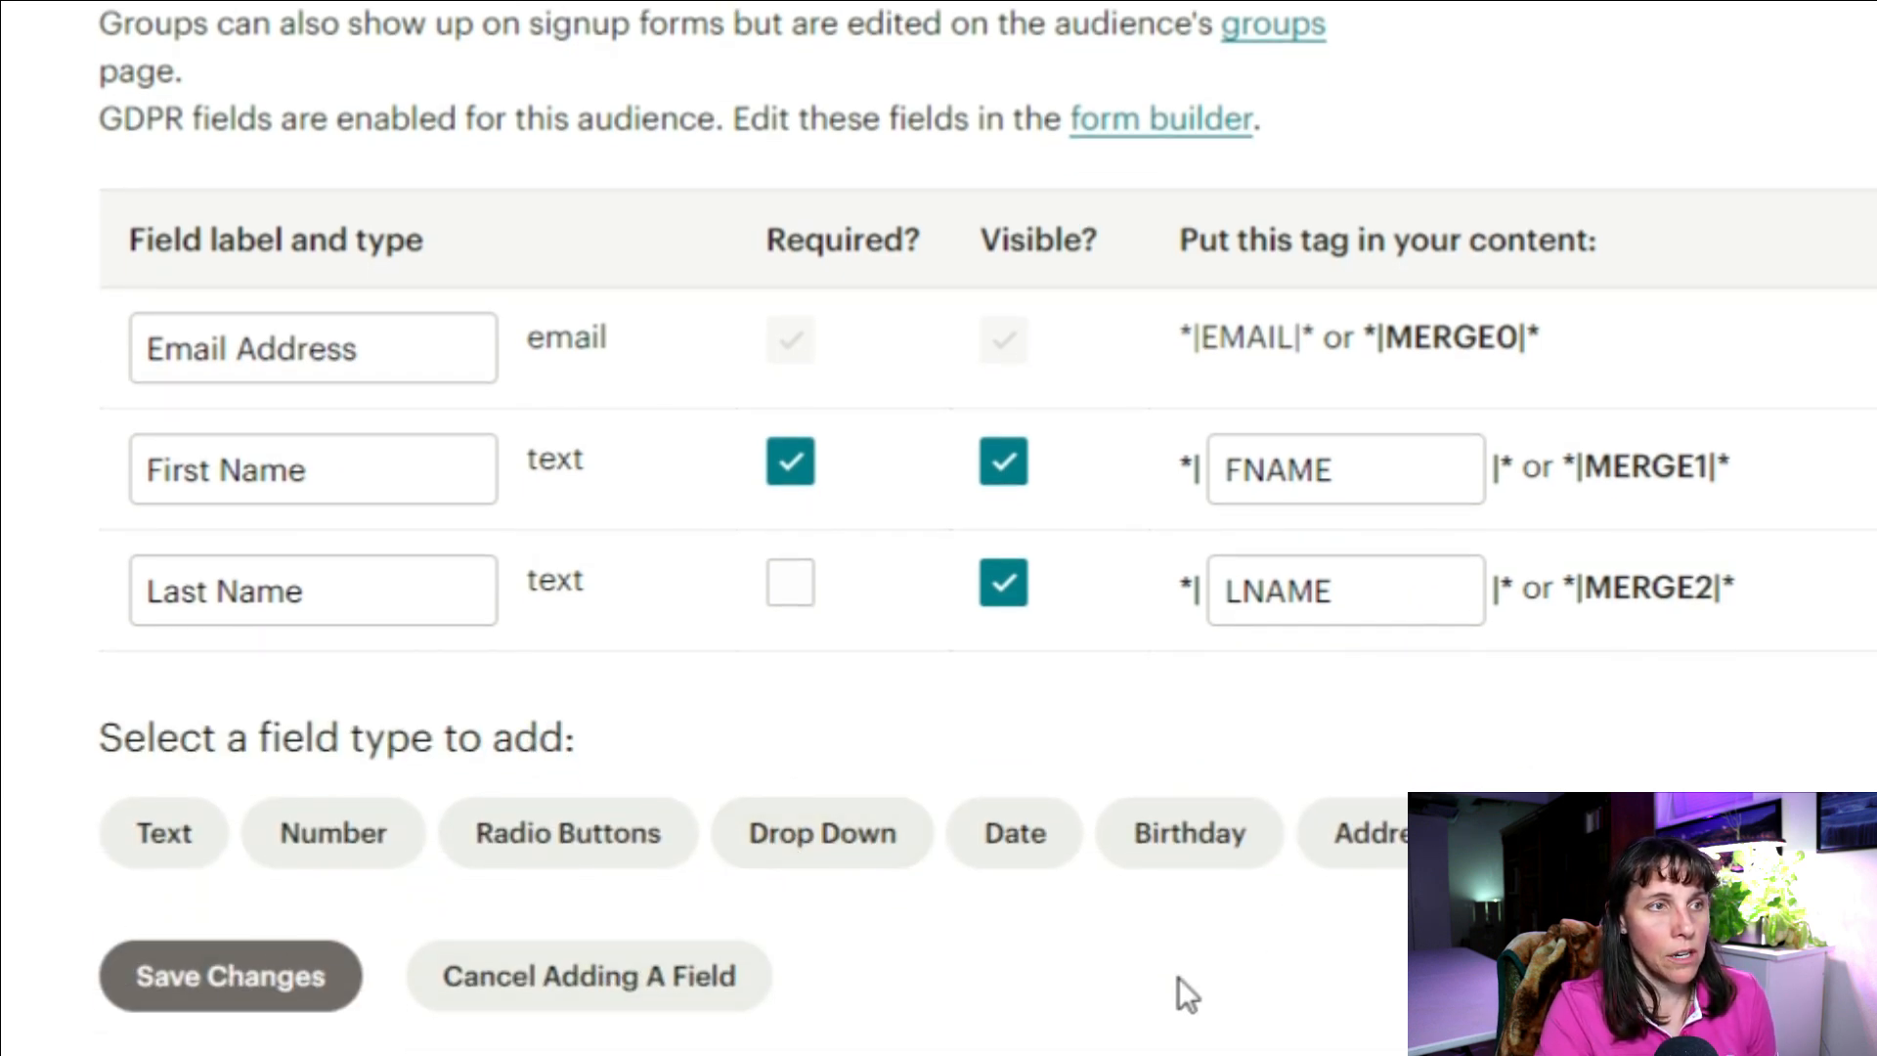
click(1465, 364)
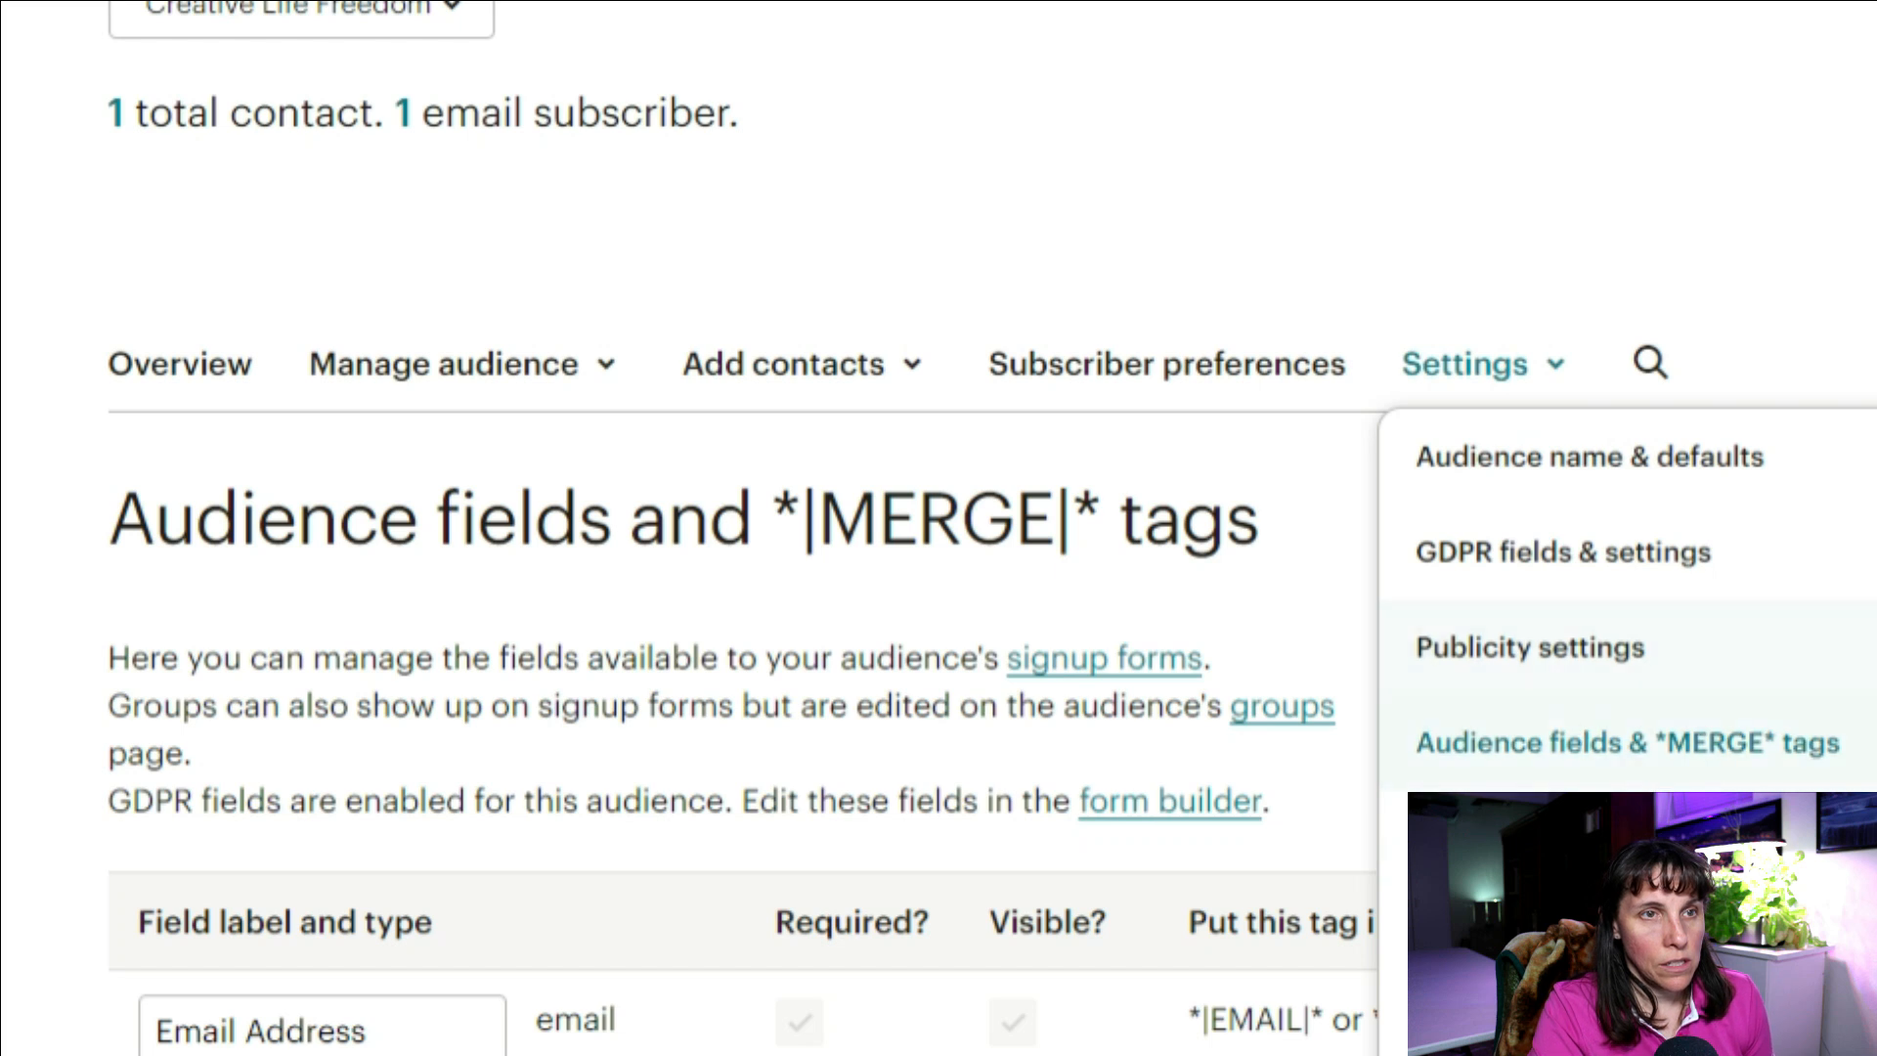
Step: Review the GDPR Marketing Permissions (Text, Voicemail, Email) and legal text, then return to settings
click(1586, 552)
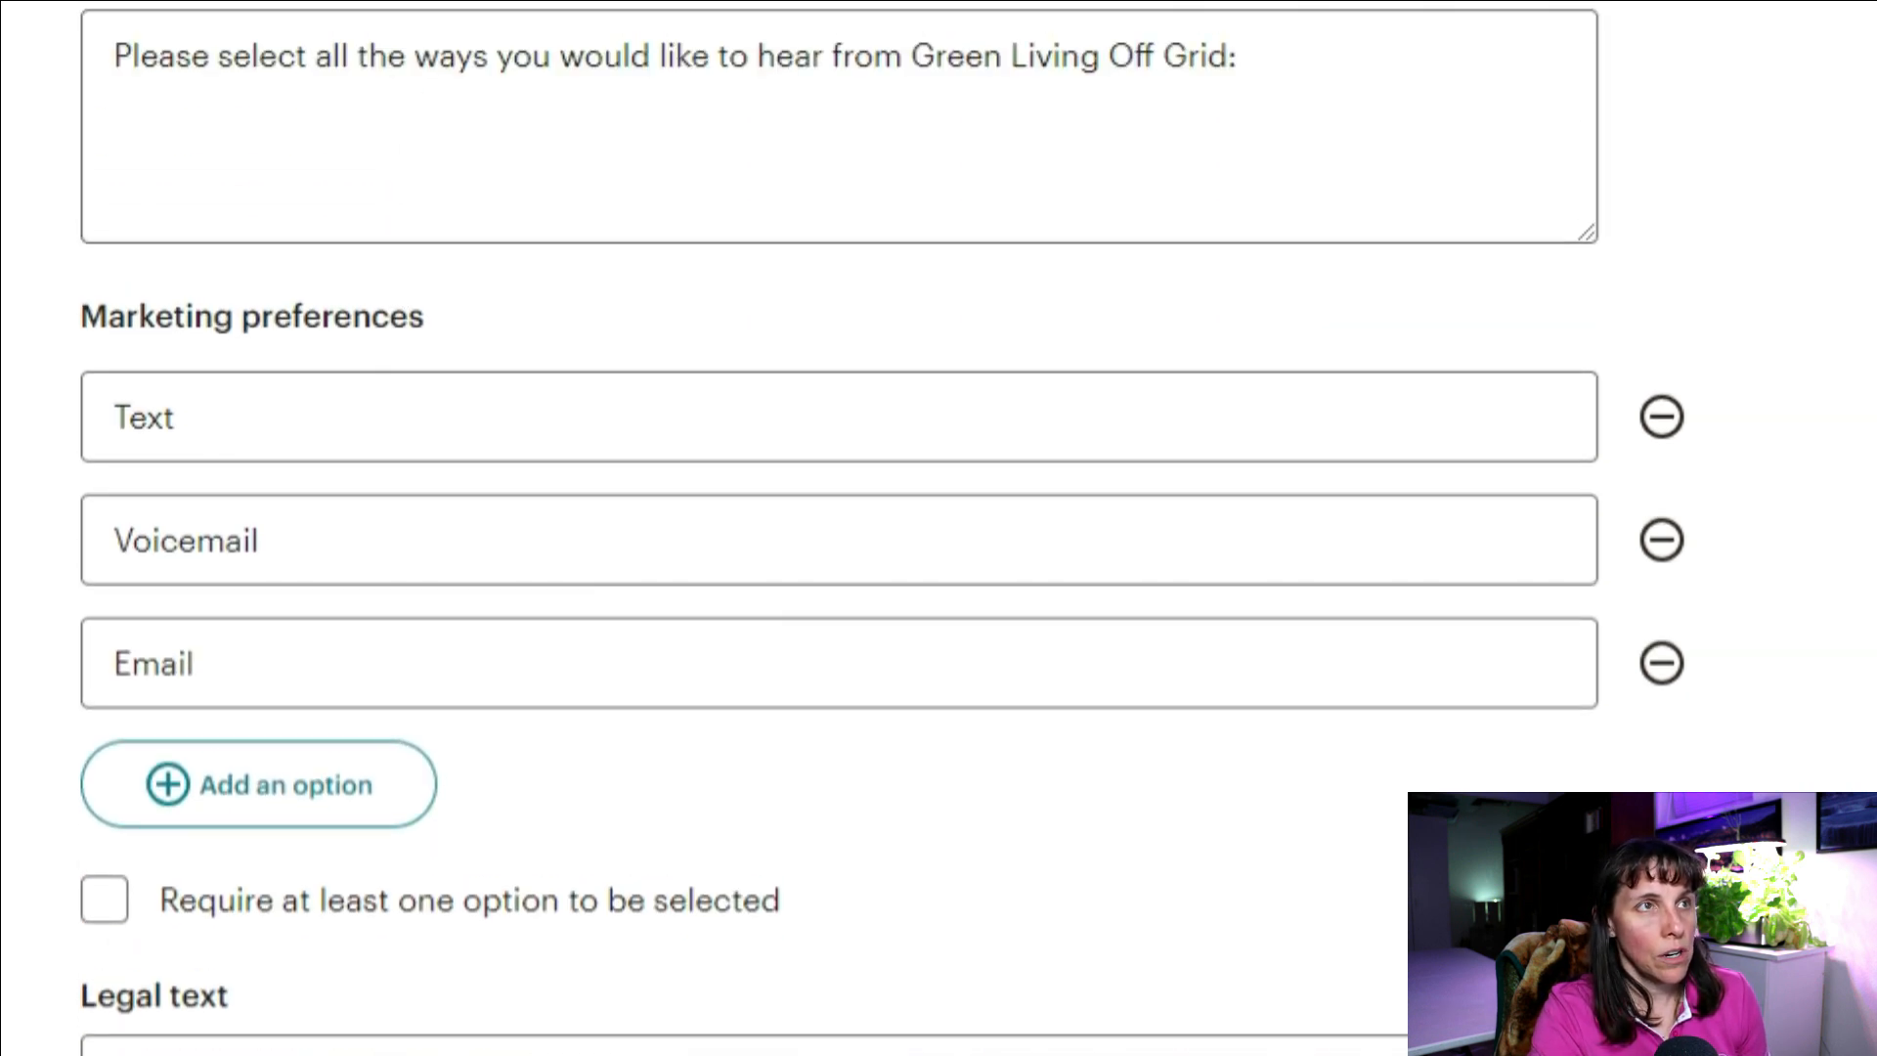
scroll(296, 503, down, 3)
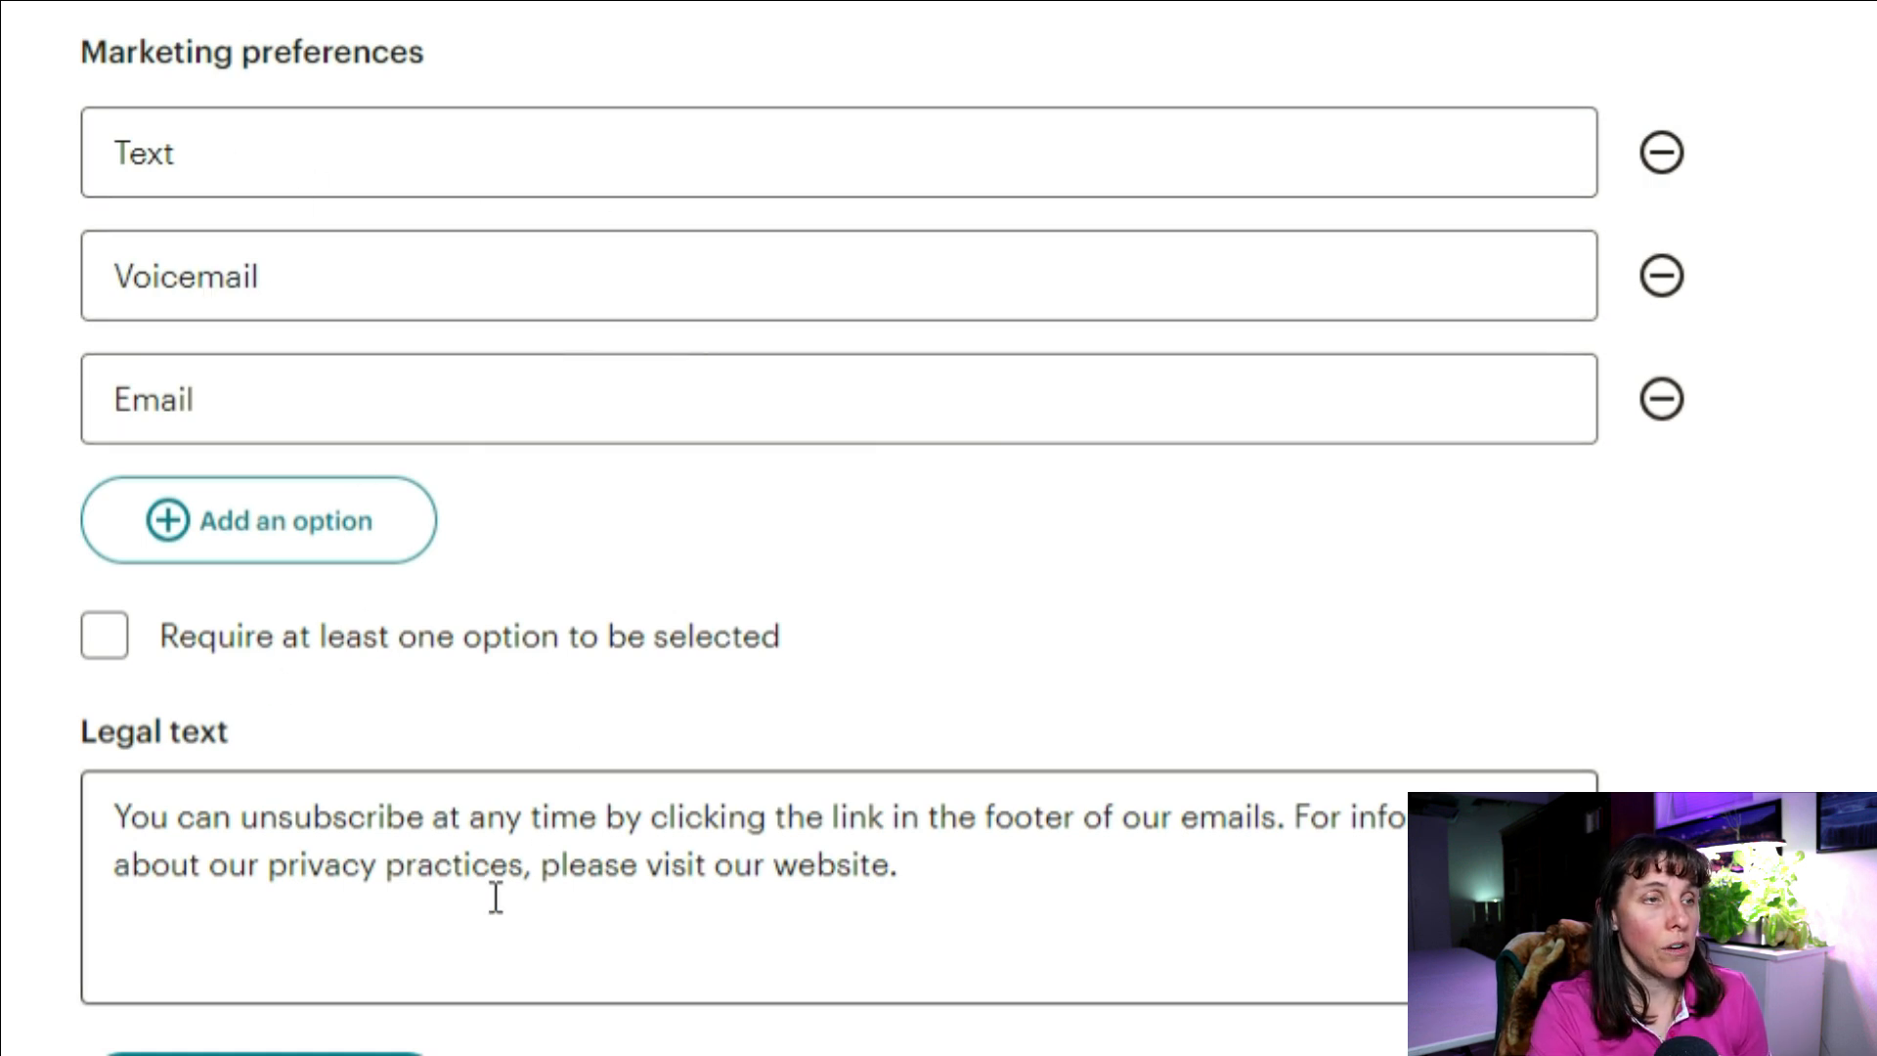
click(913, 871)
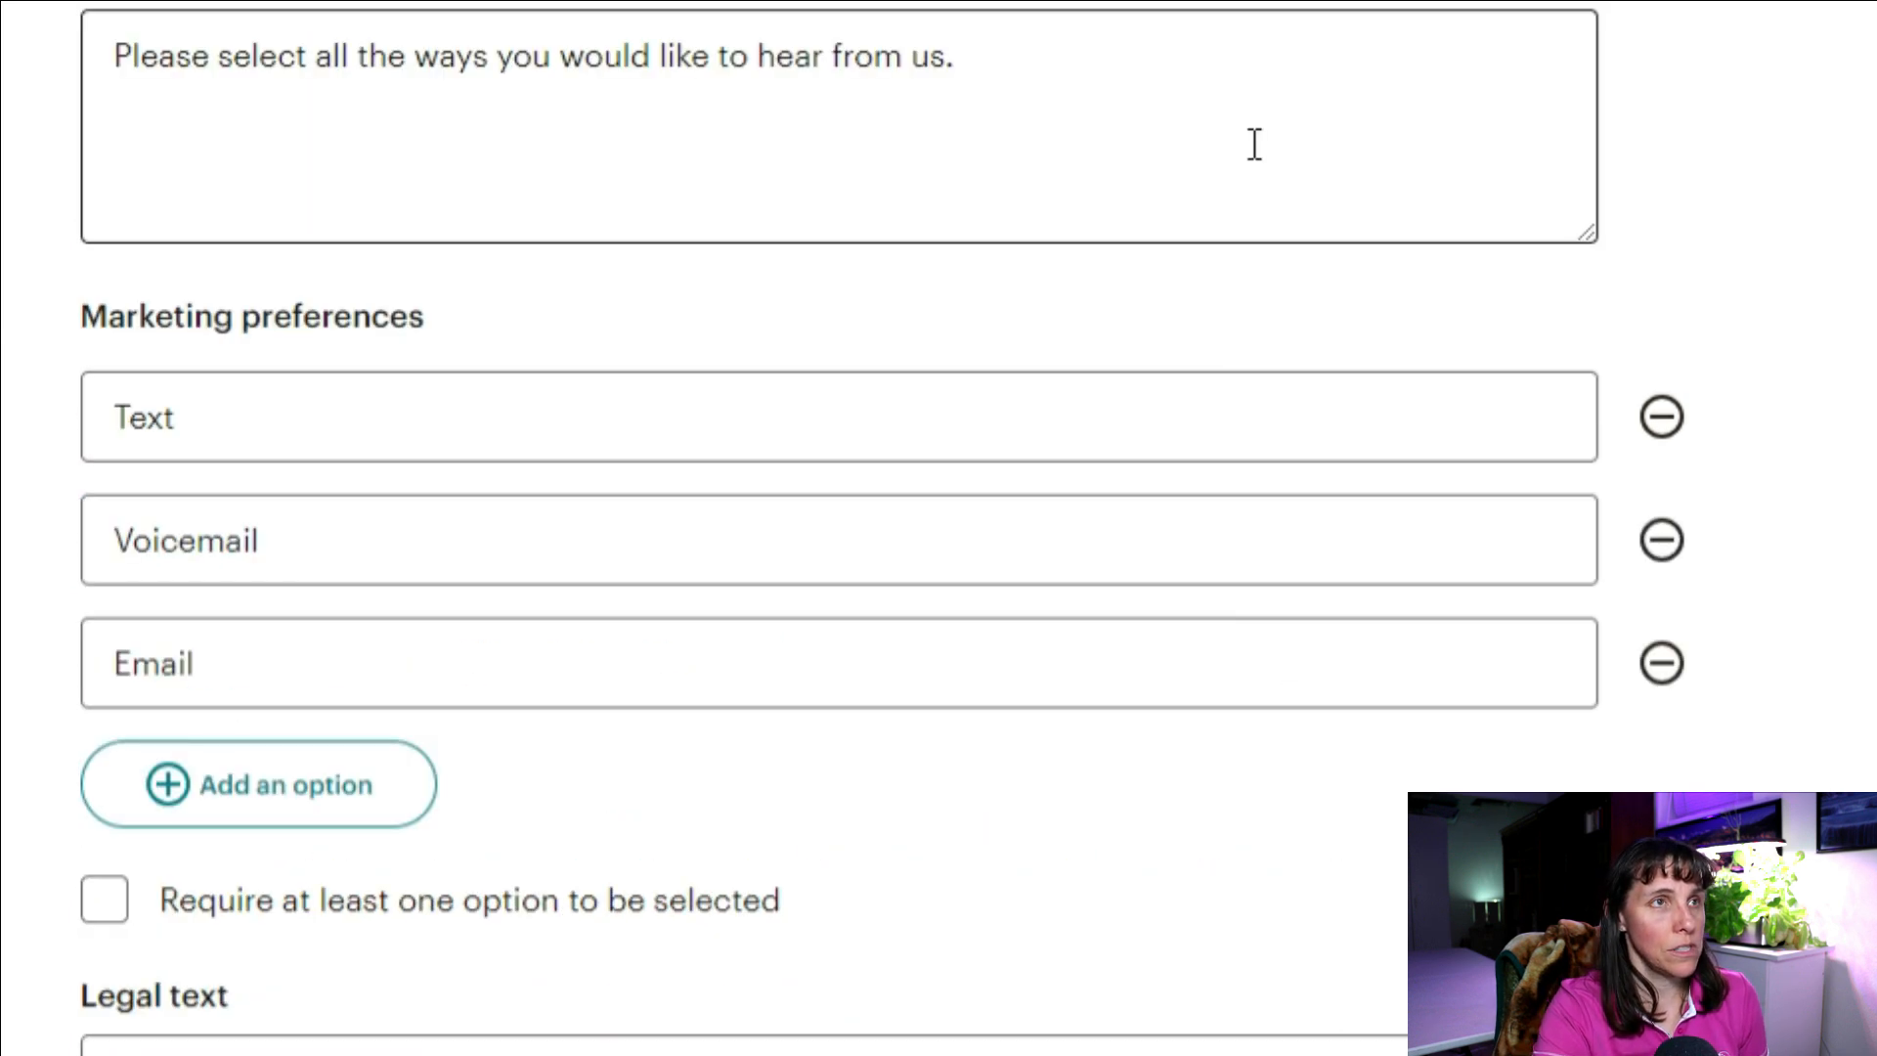
click(411, 203)
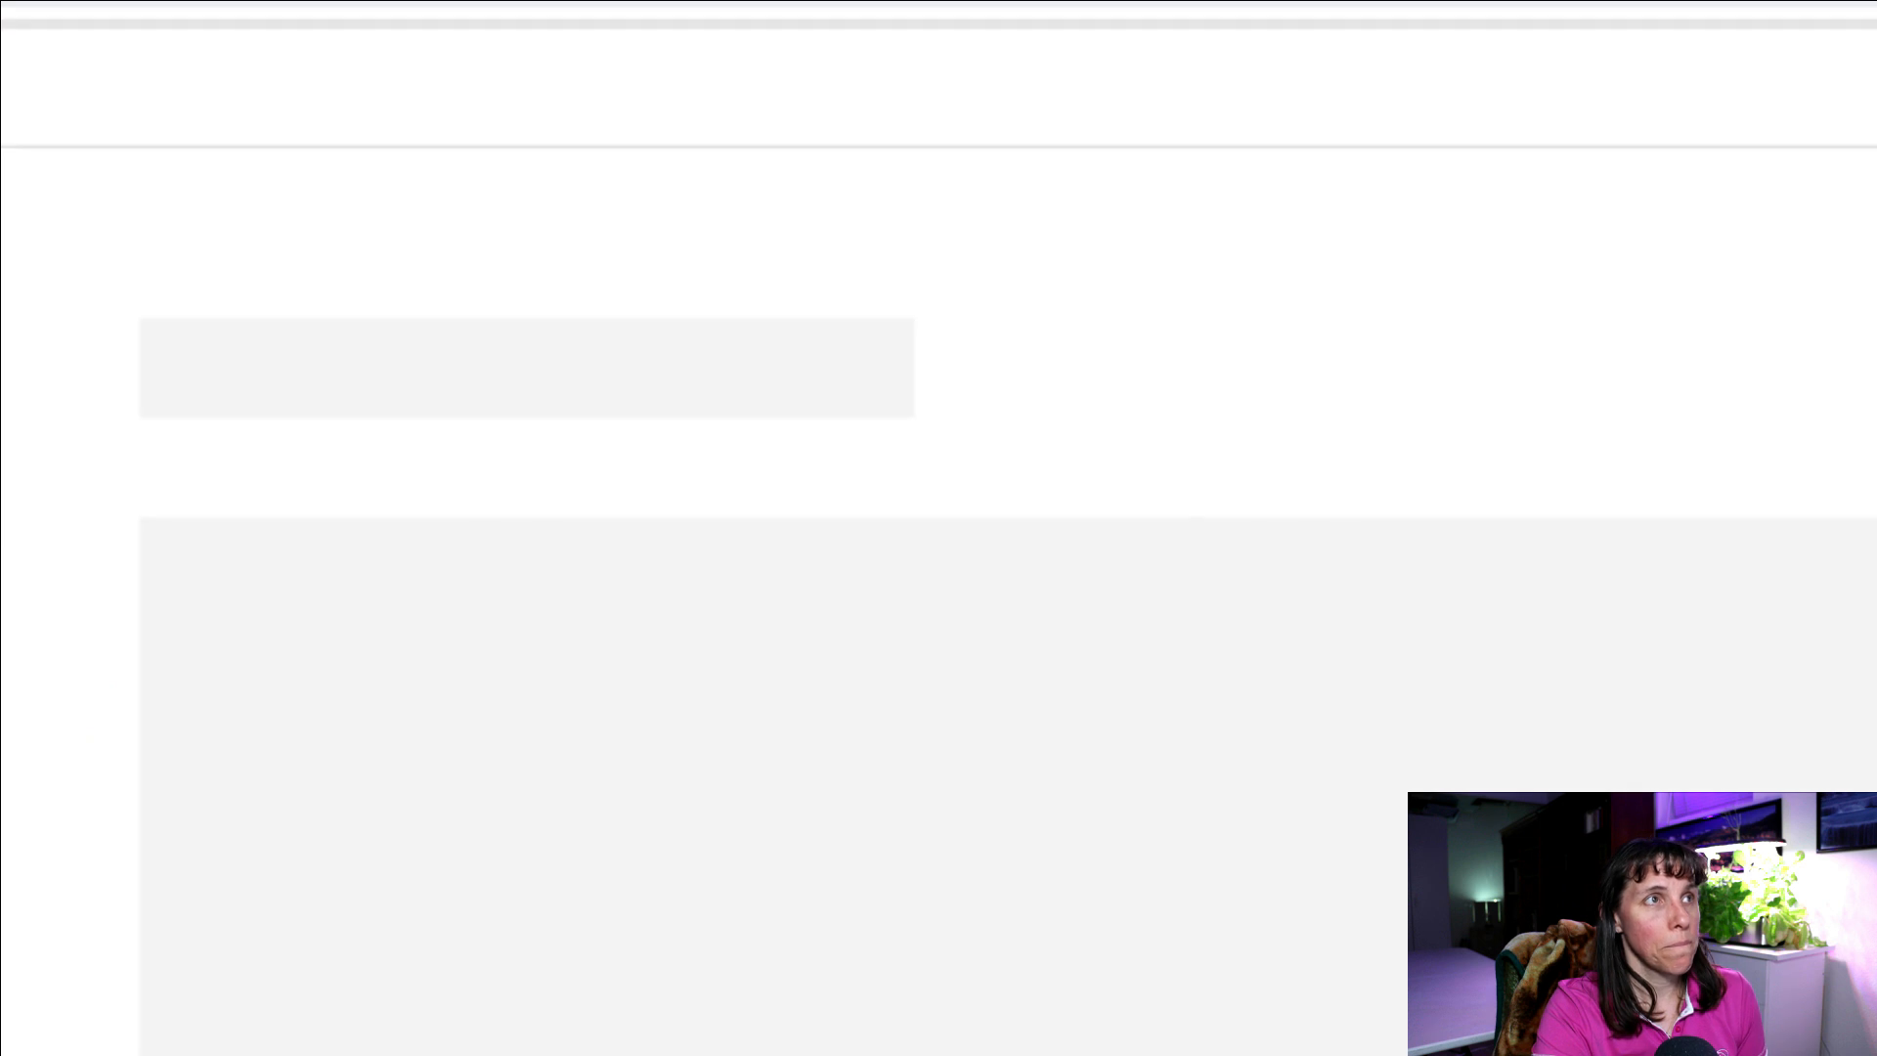
Step: Open the Required email footer content page showing the audience's permission reminder
scroll(955, 662, down, 5)
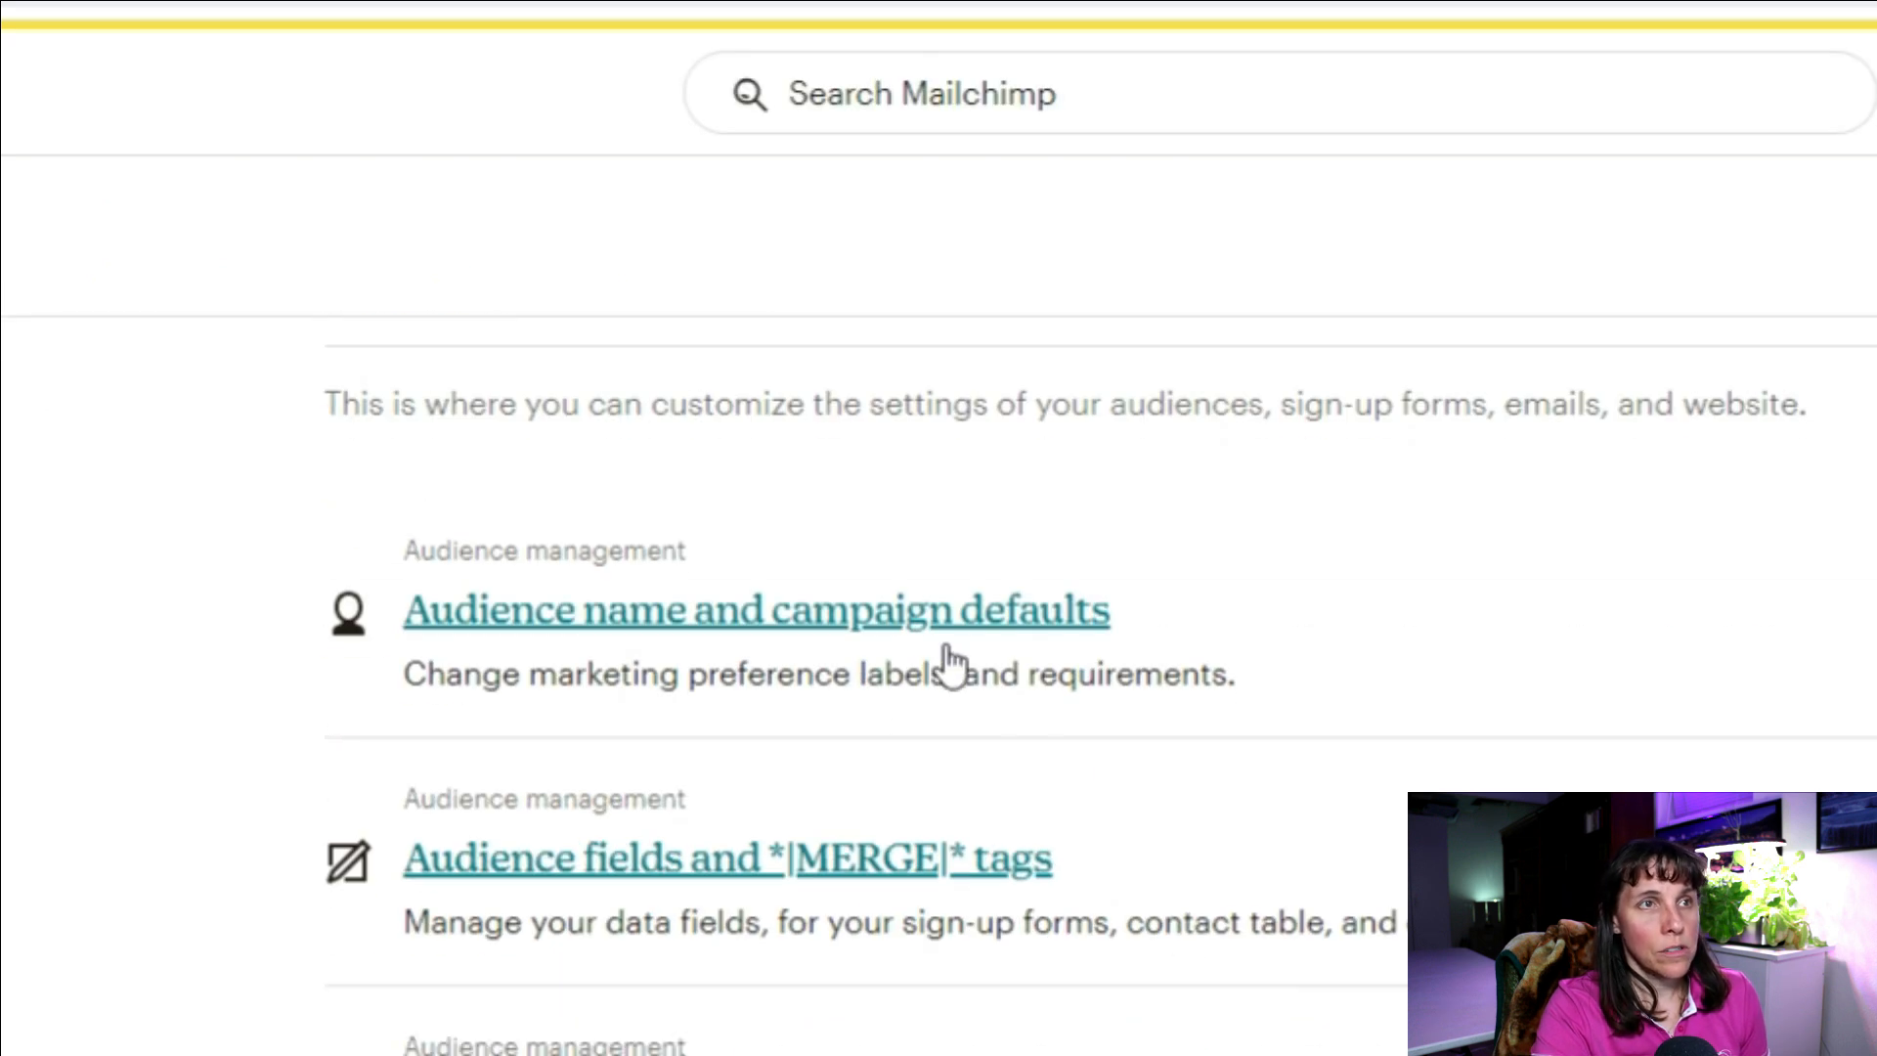
scroll(1123, 808, down, 2)
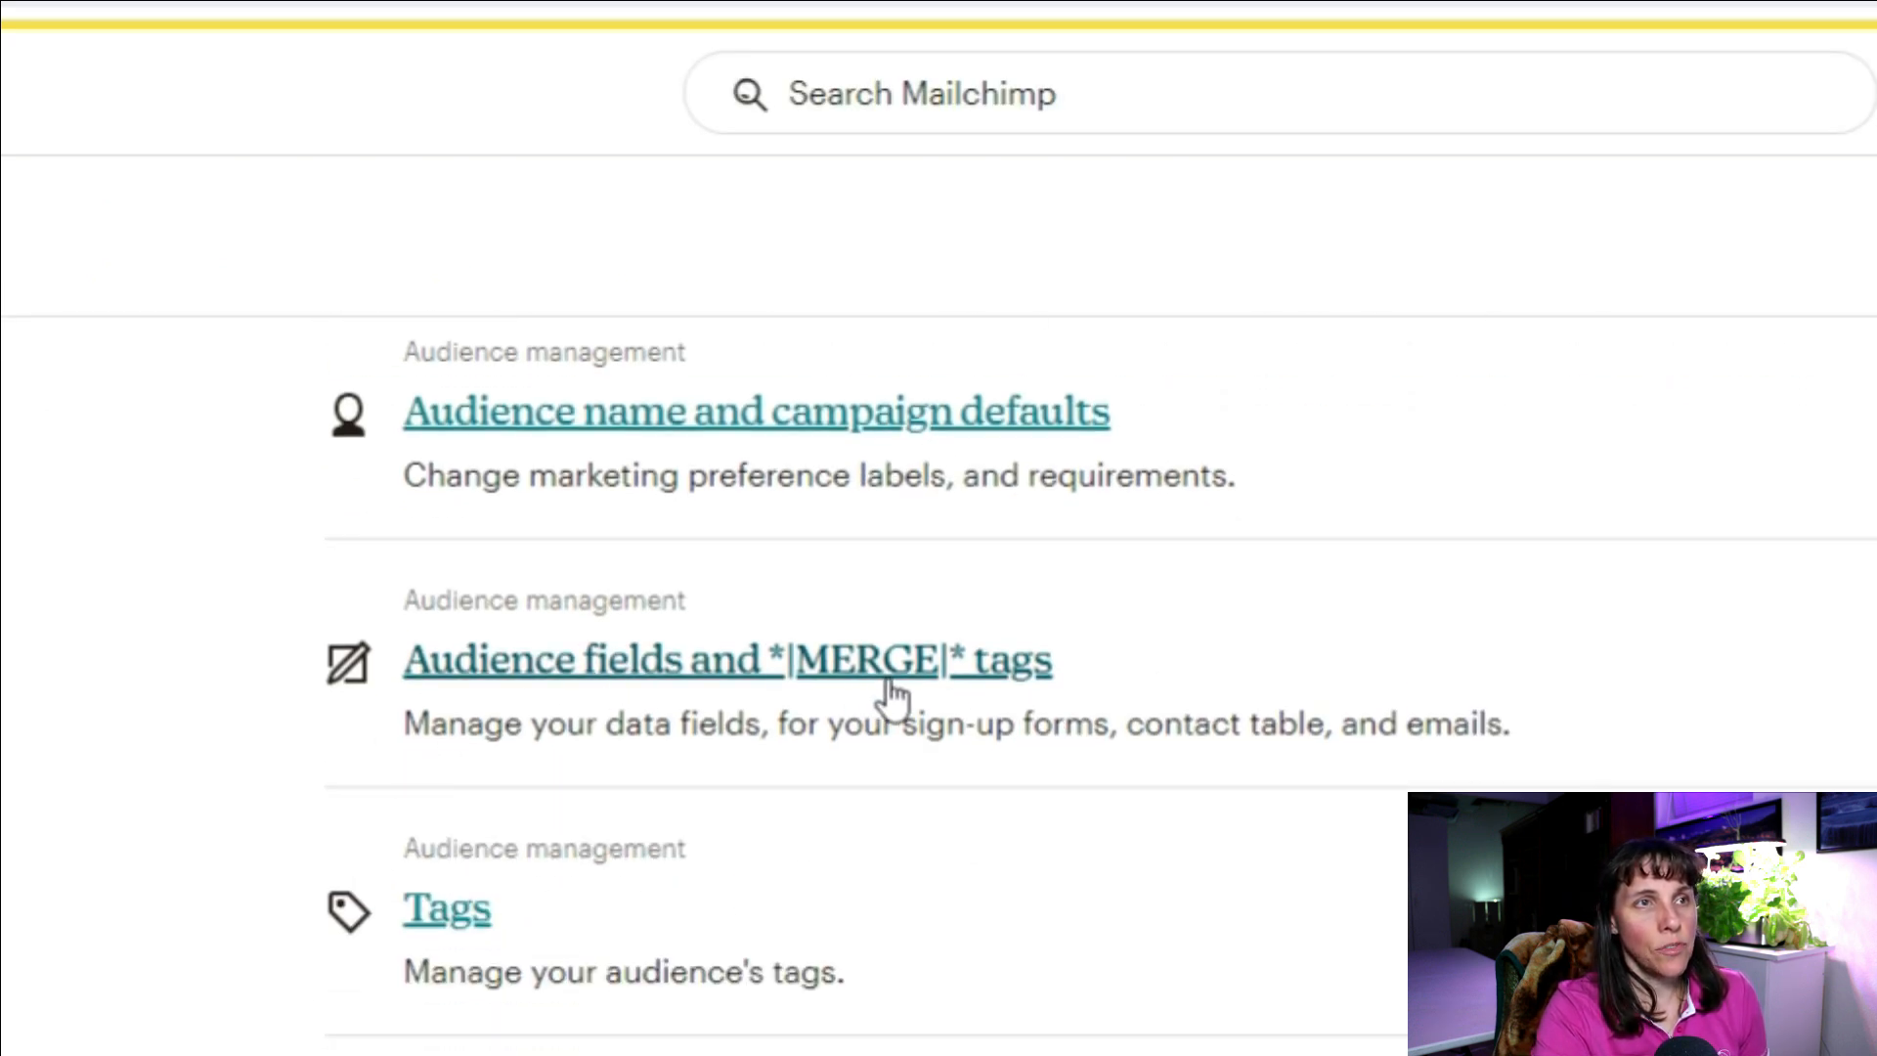
click(893, 661)
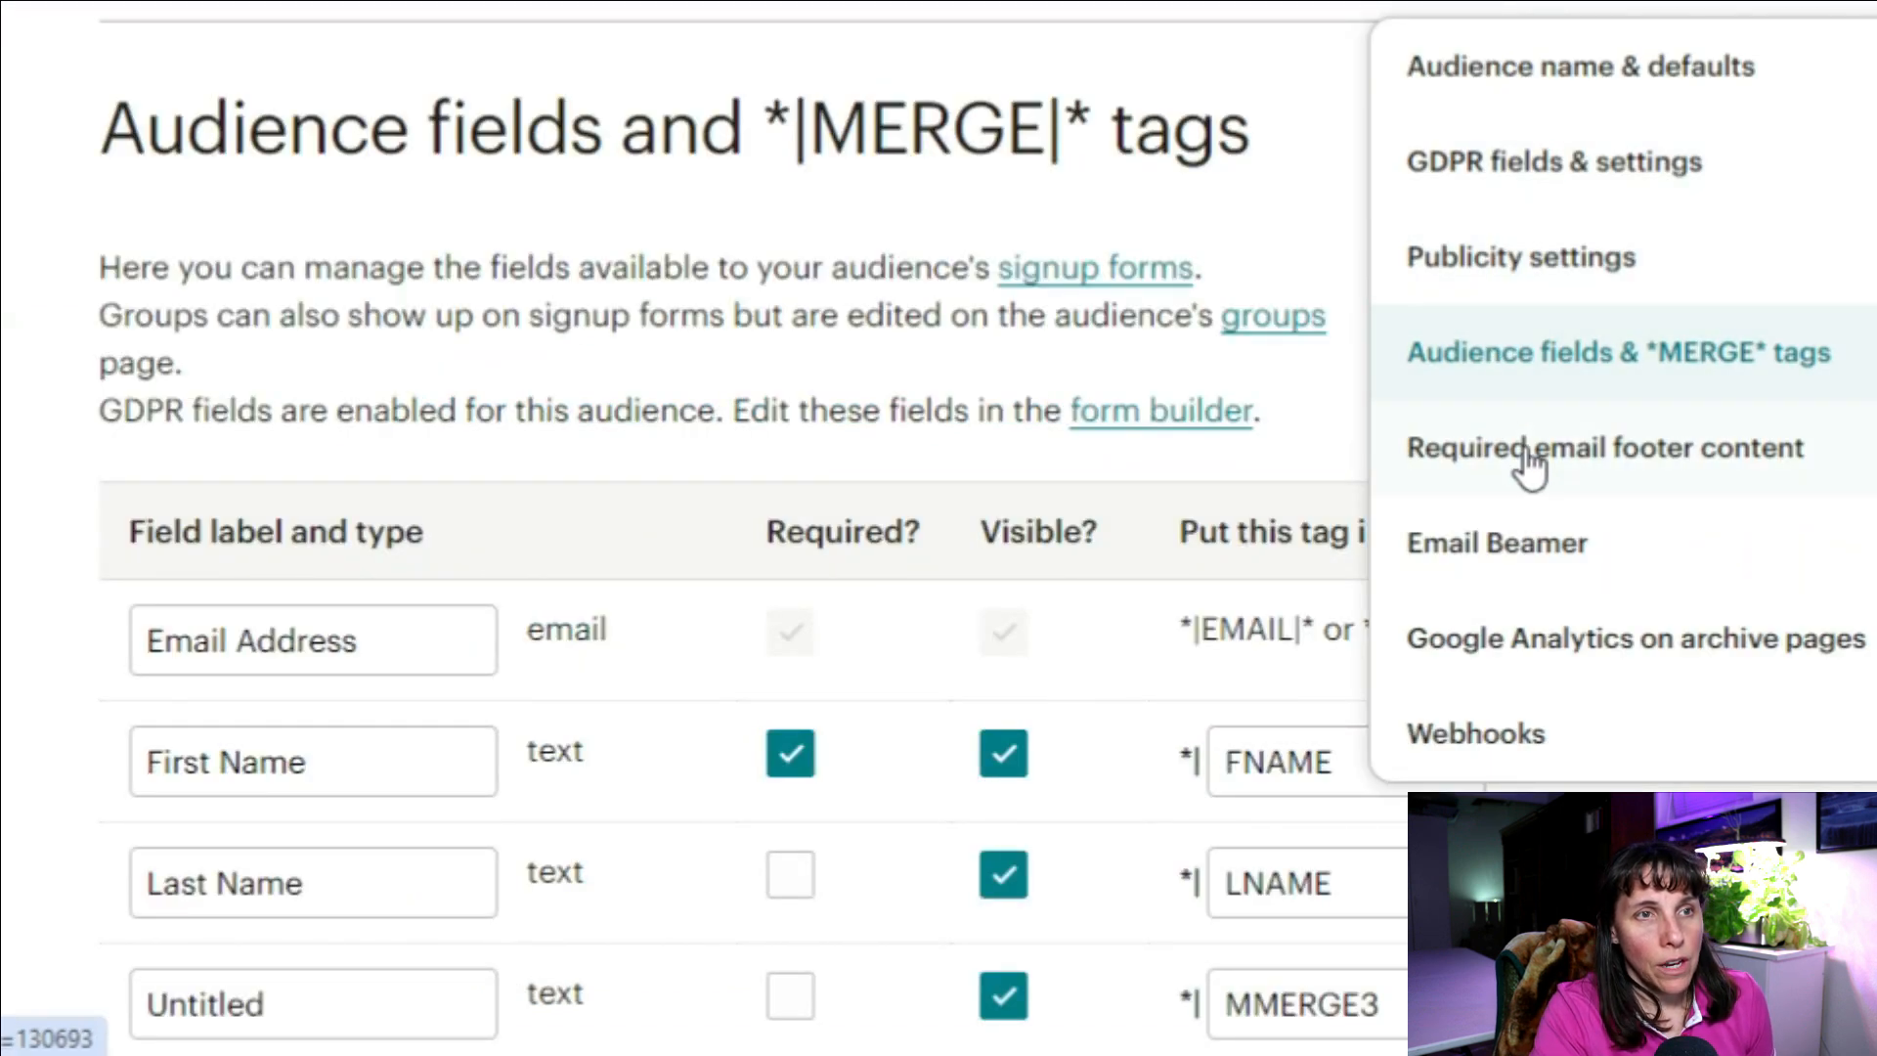
click(1554, 466)
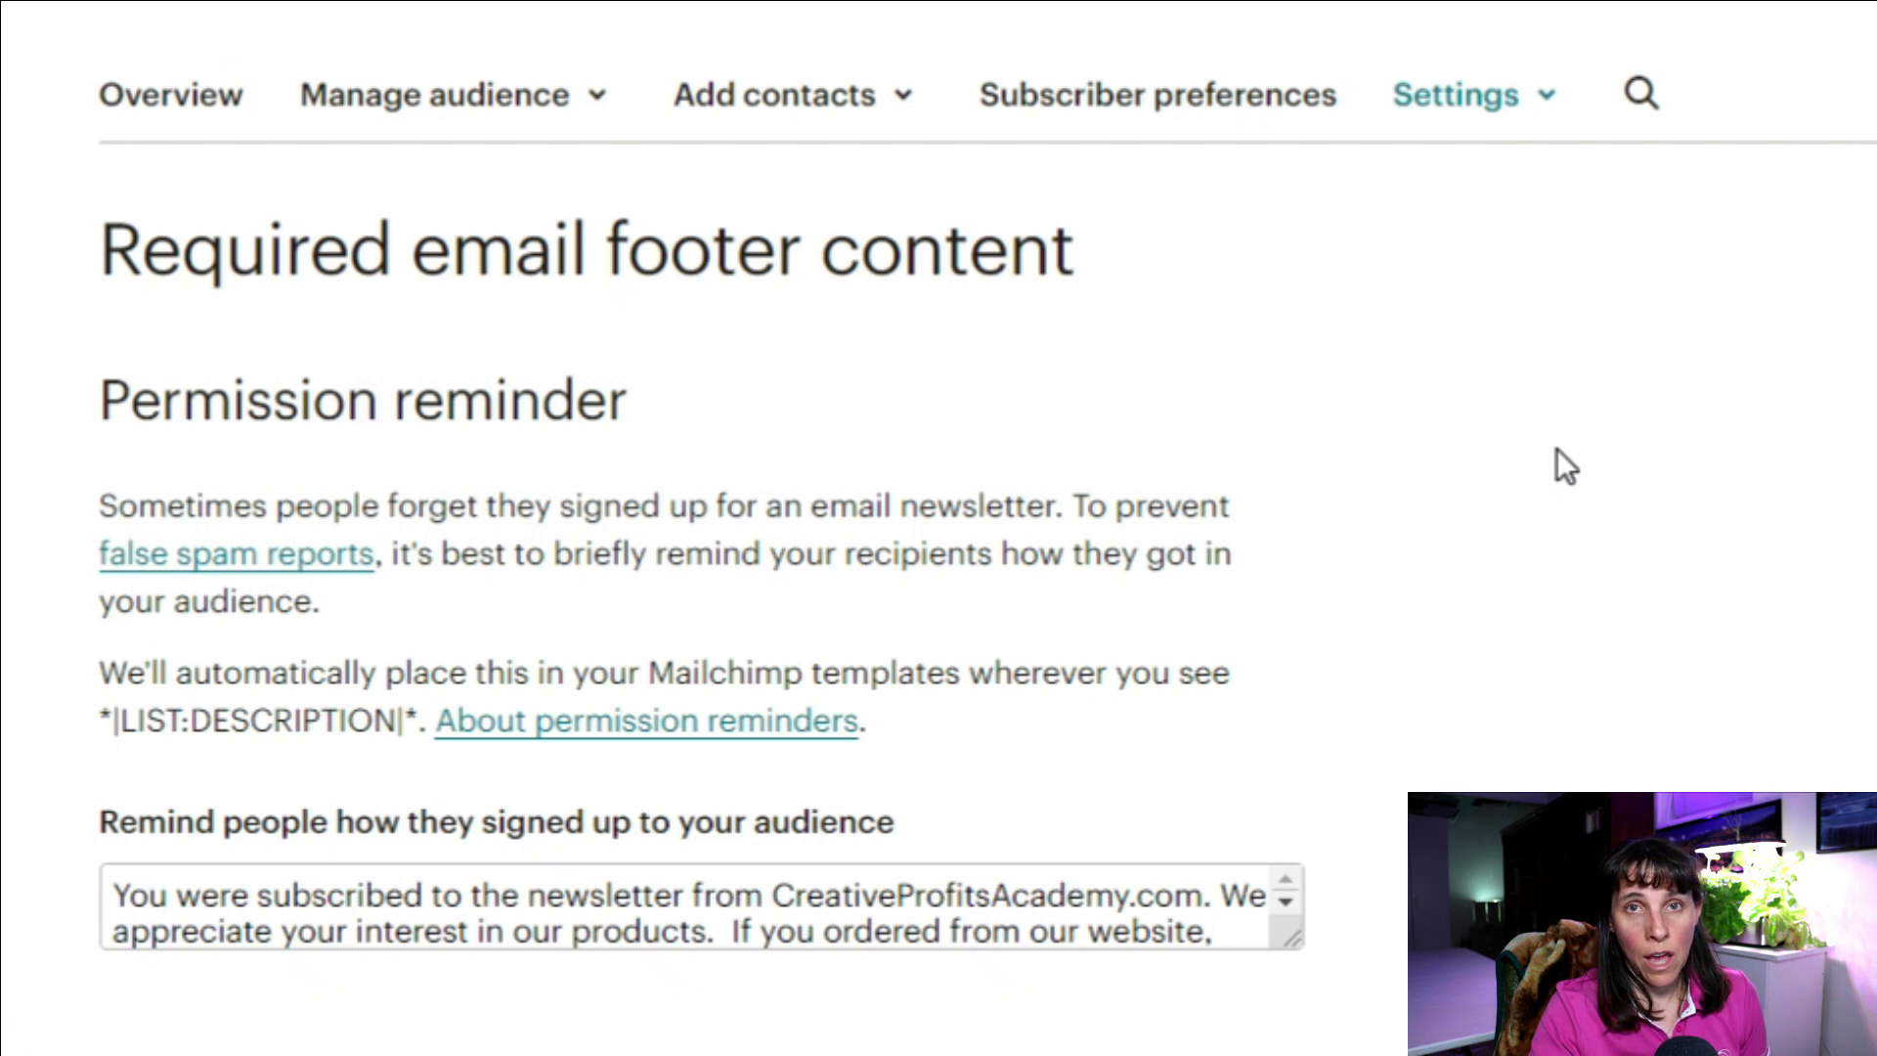
scroll(1382, 501, down, 1)
scroll(1382, 501, down, 4)
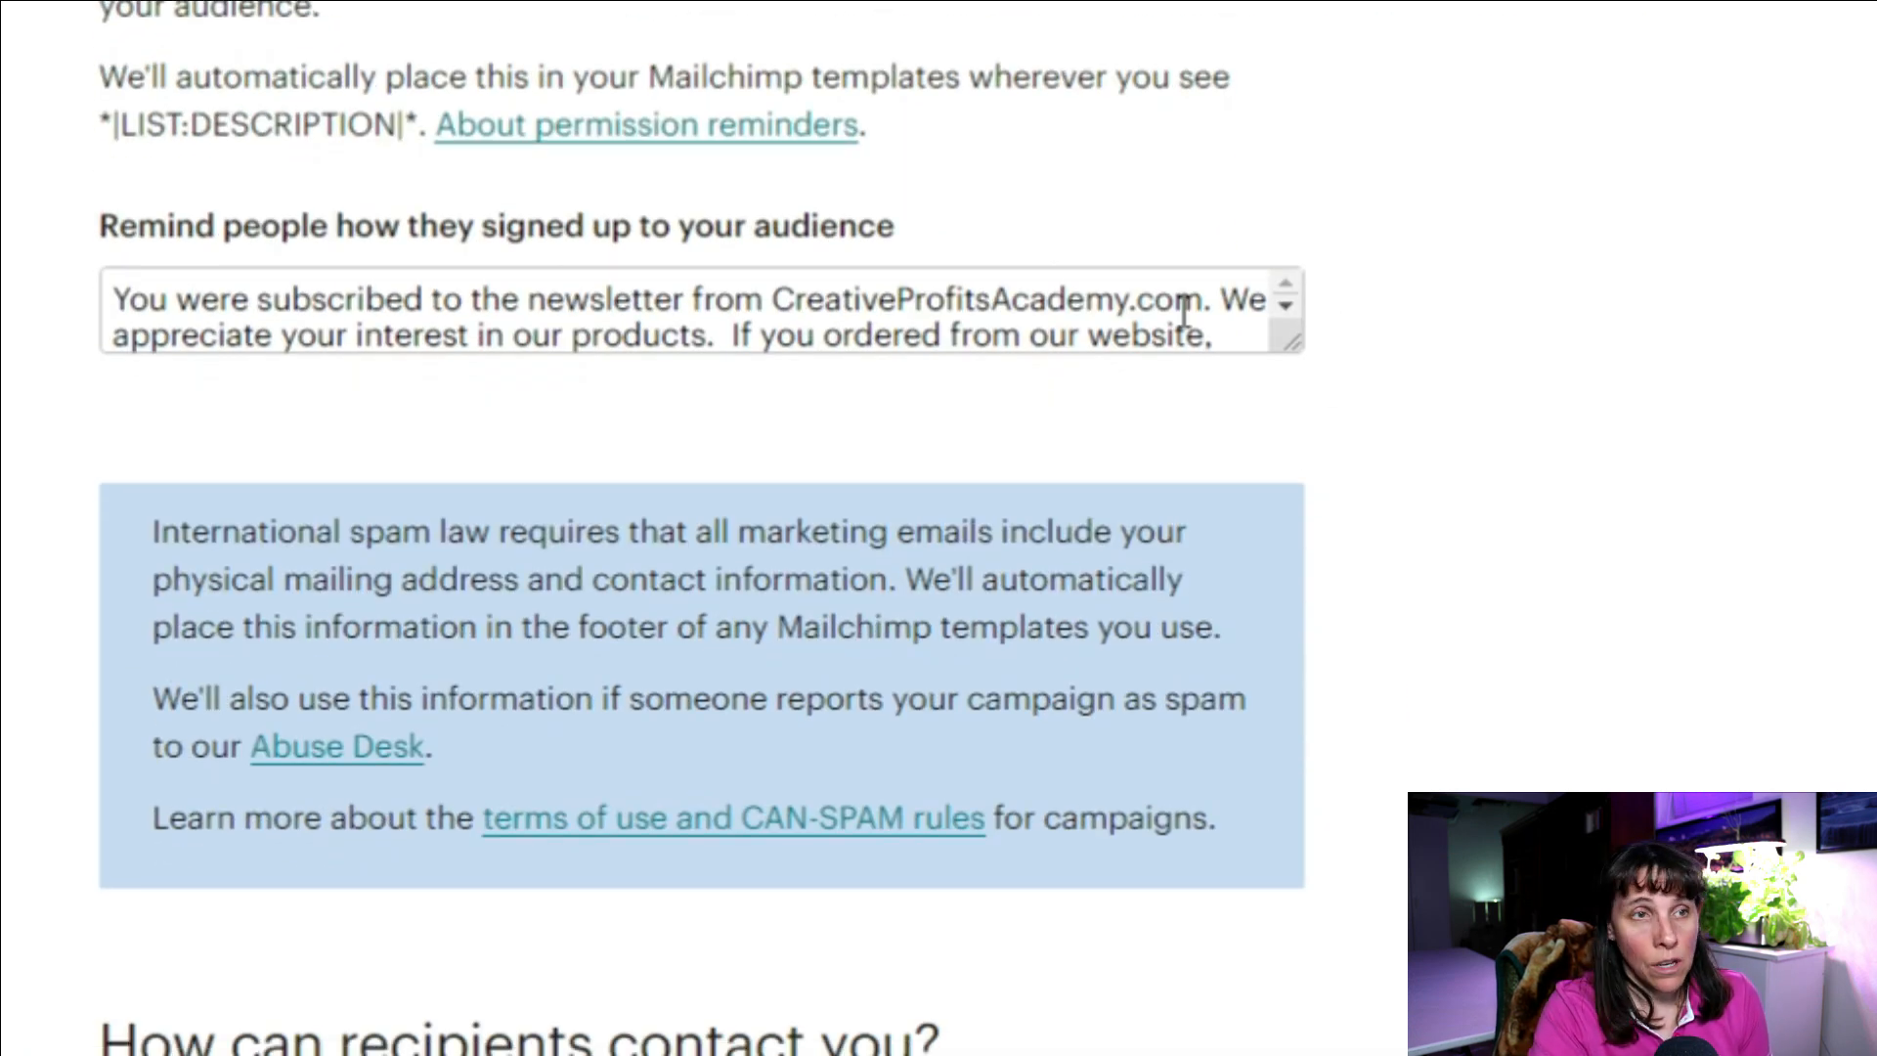
click(911, 303)
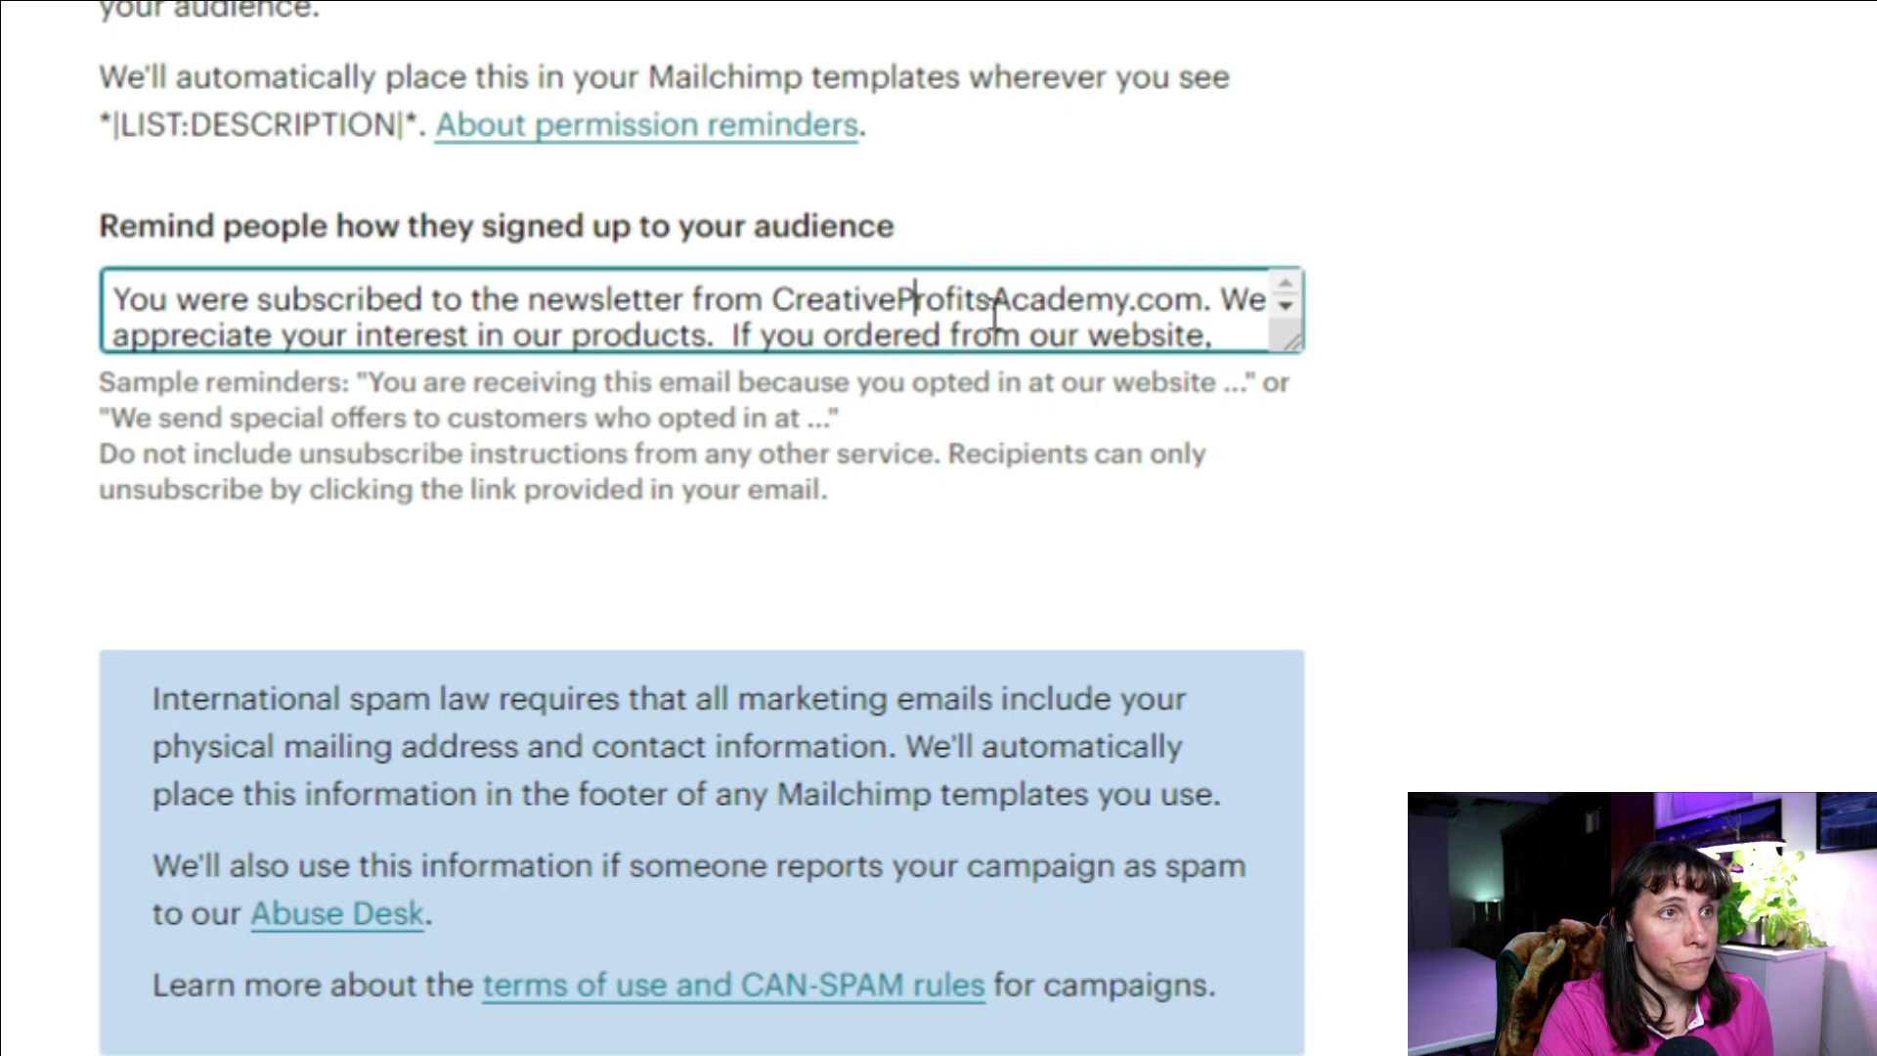
scroll(994, 310, down, 2)
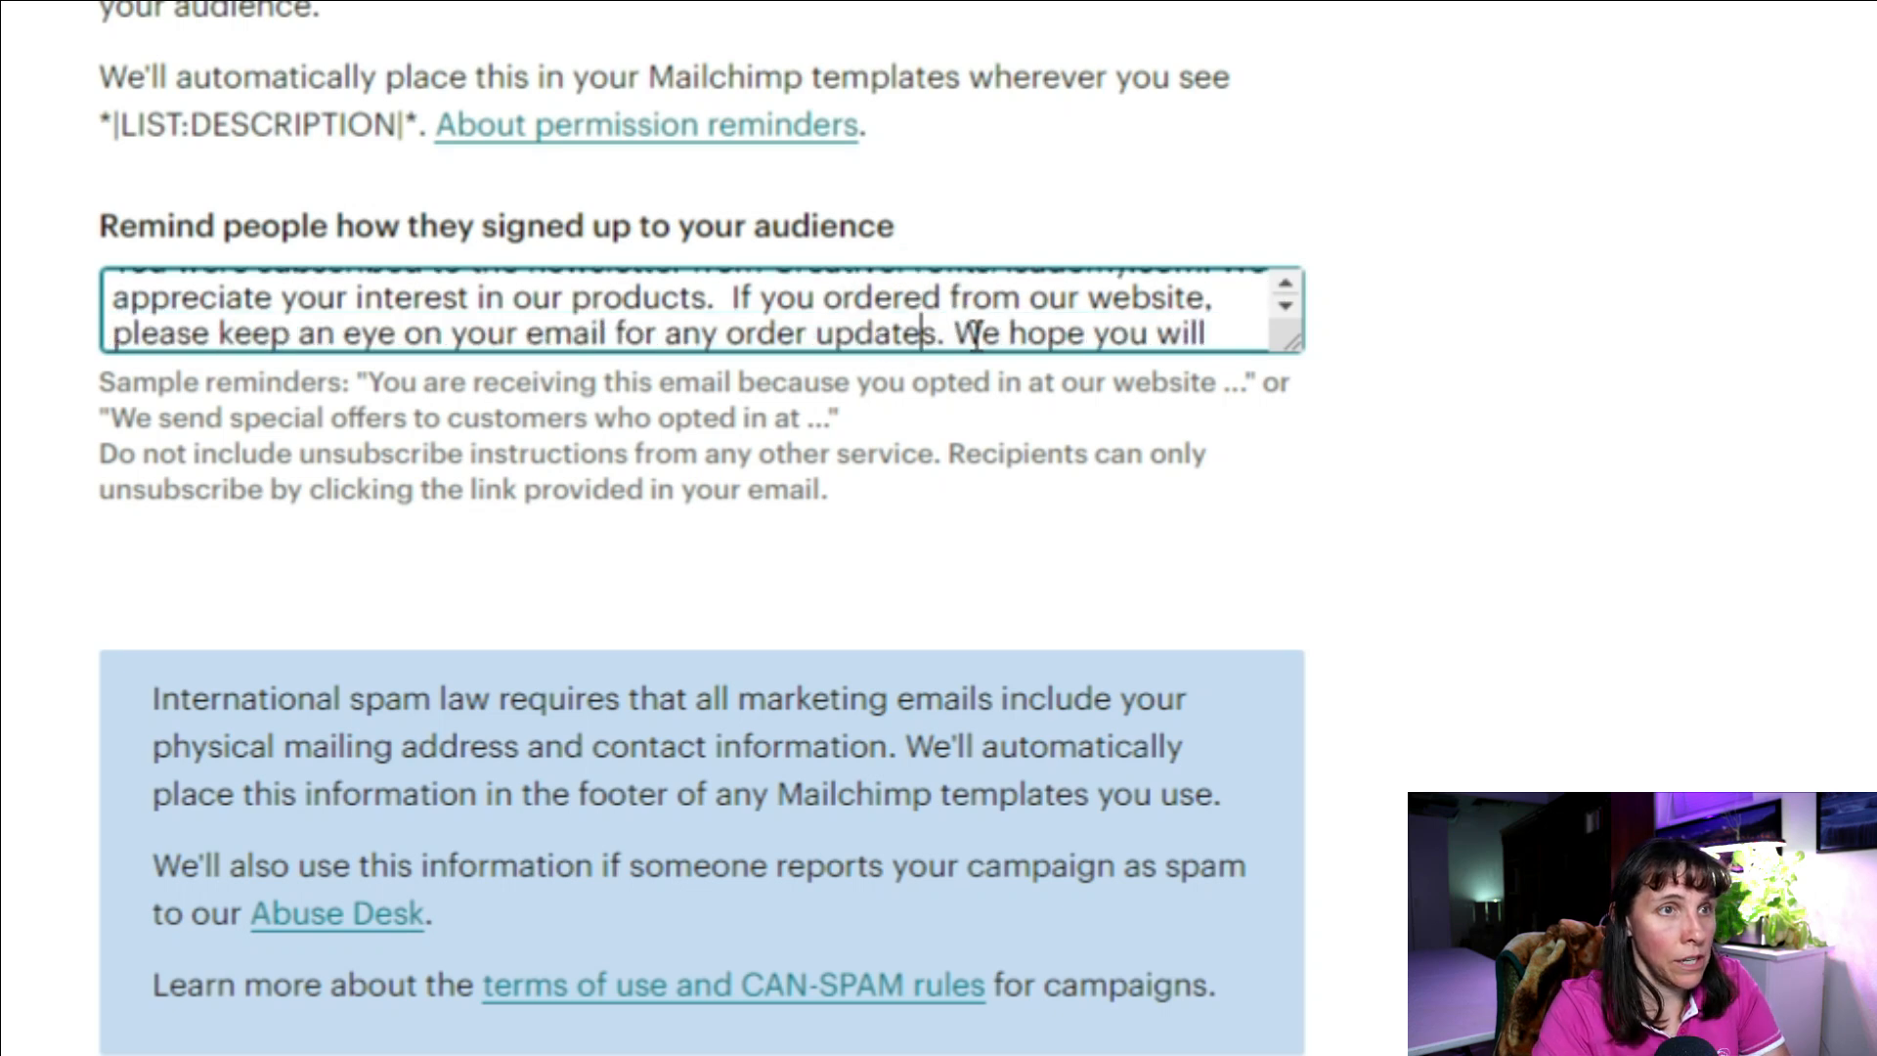
key(Down)
key(Down)
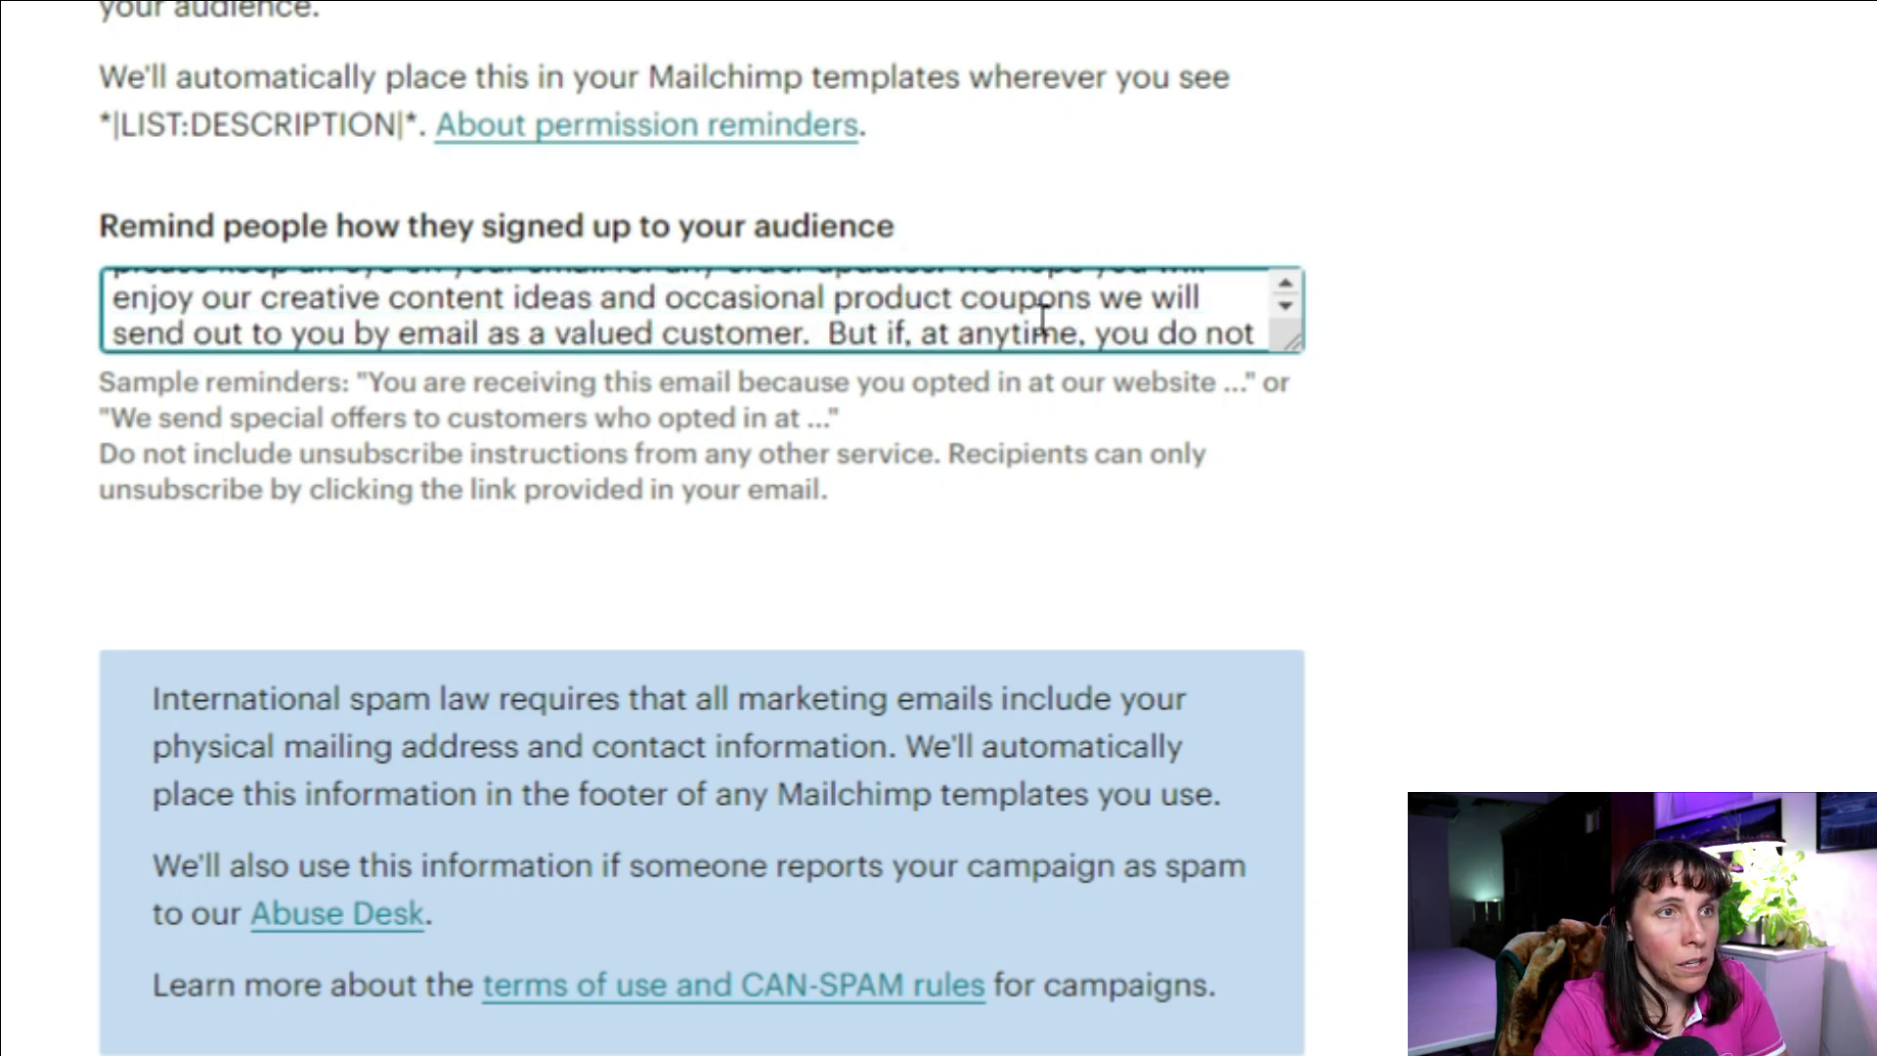
key(ctrl+End)
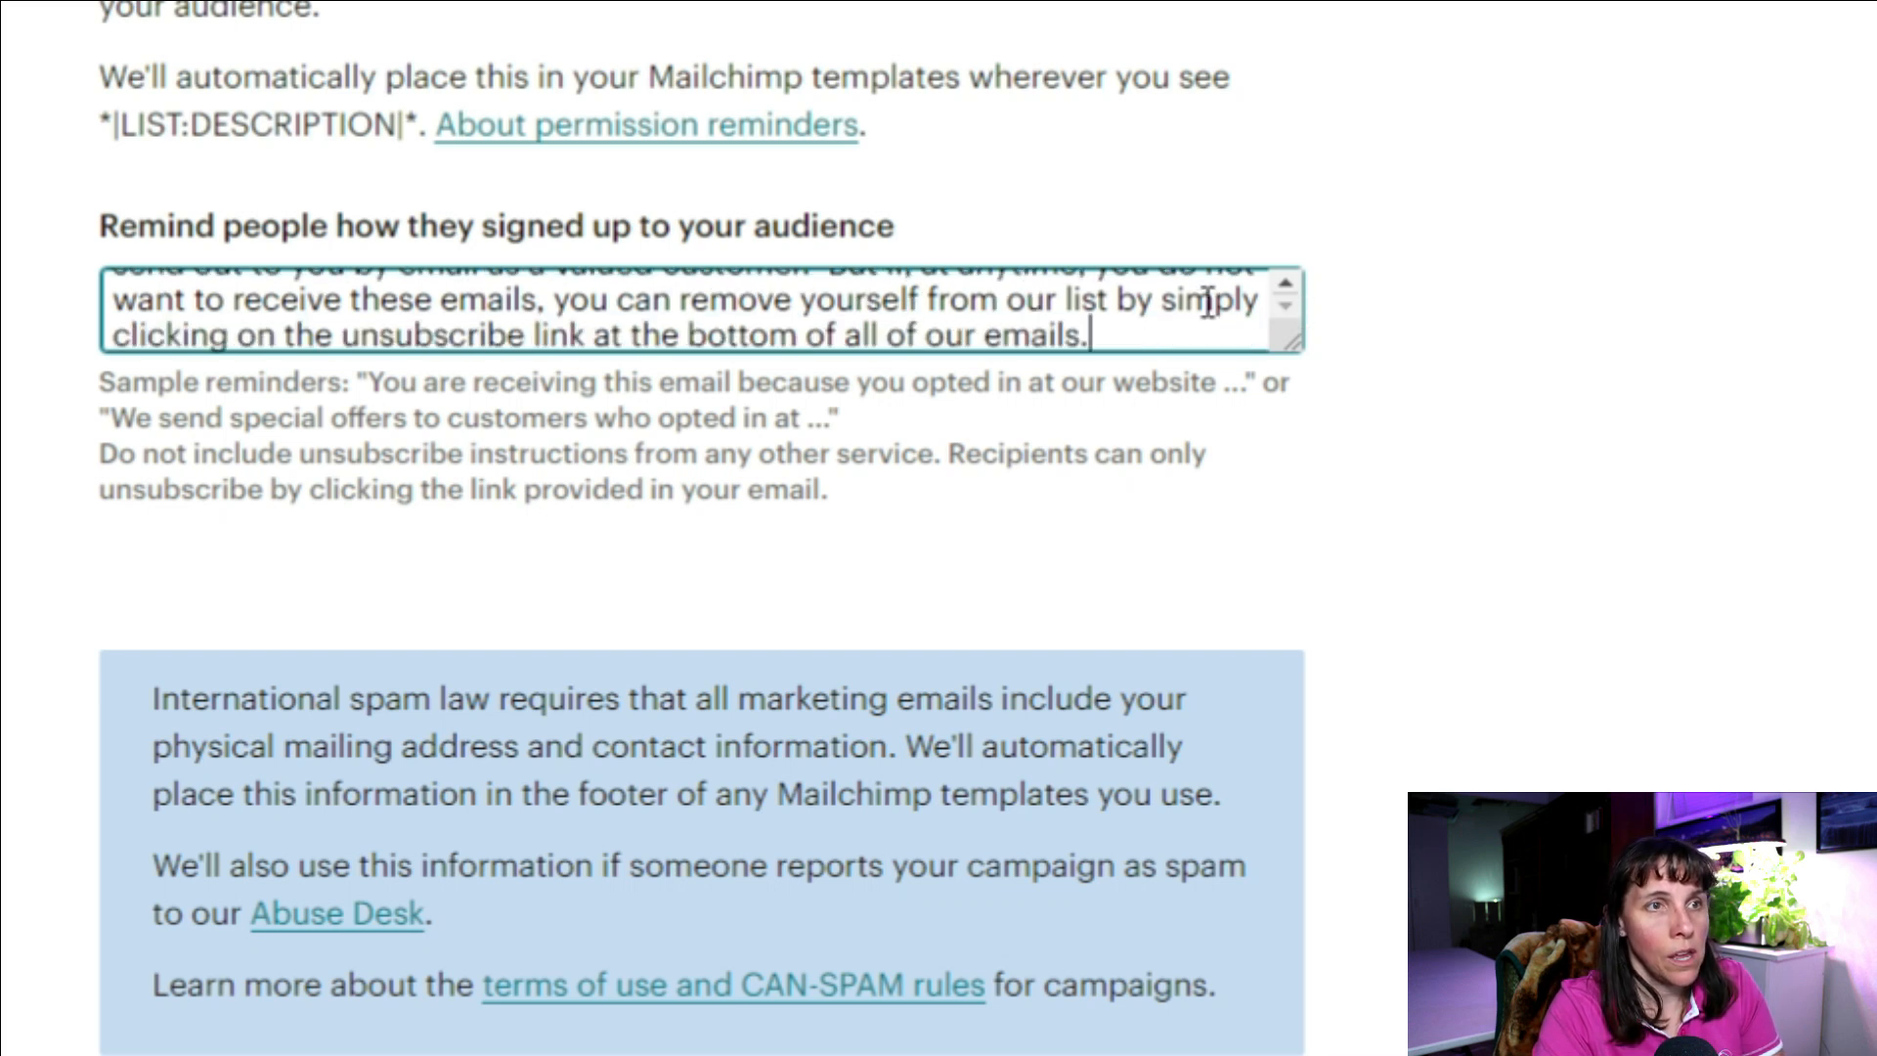
scroll(1286, 284, up, 5)
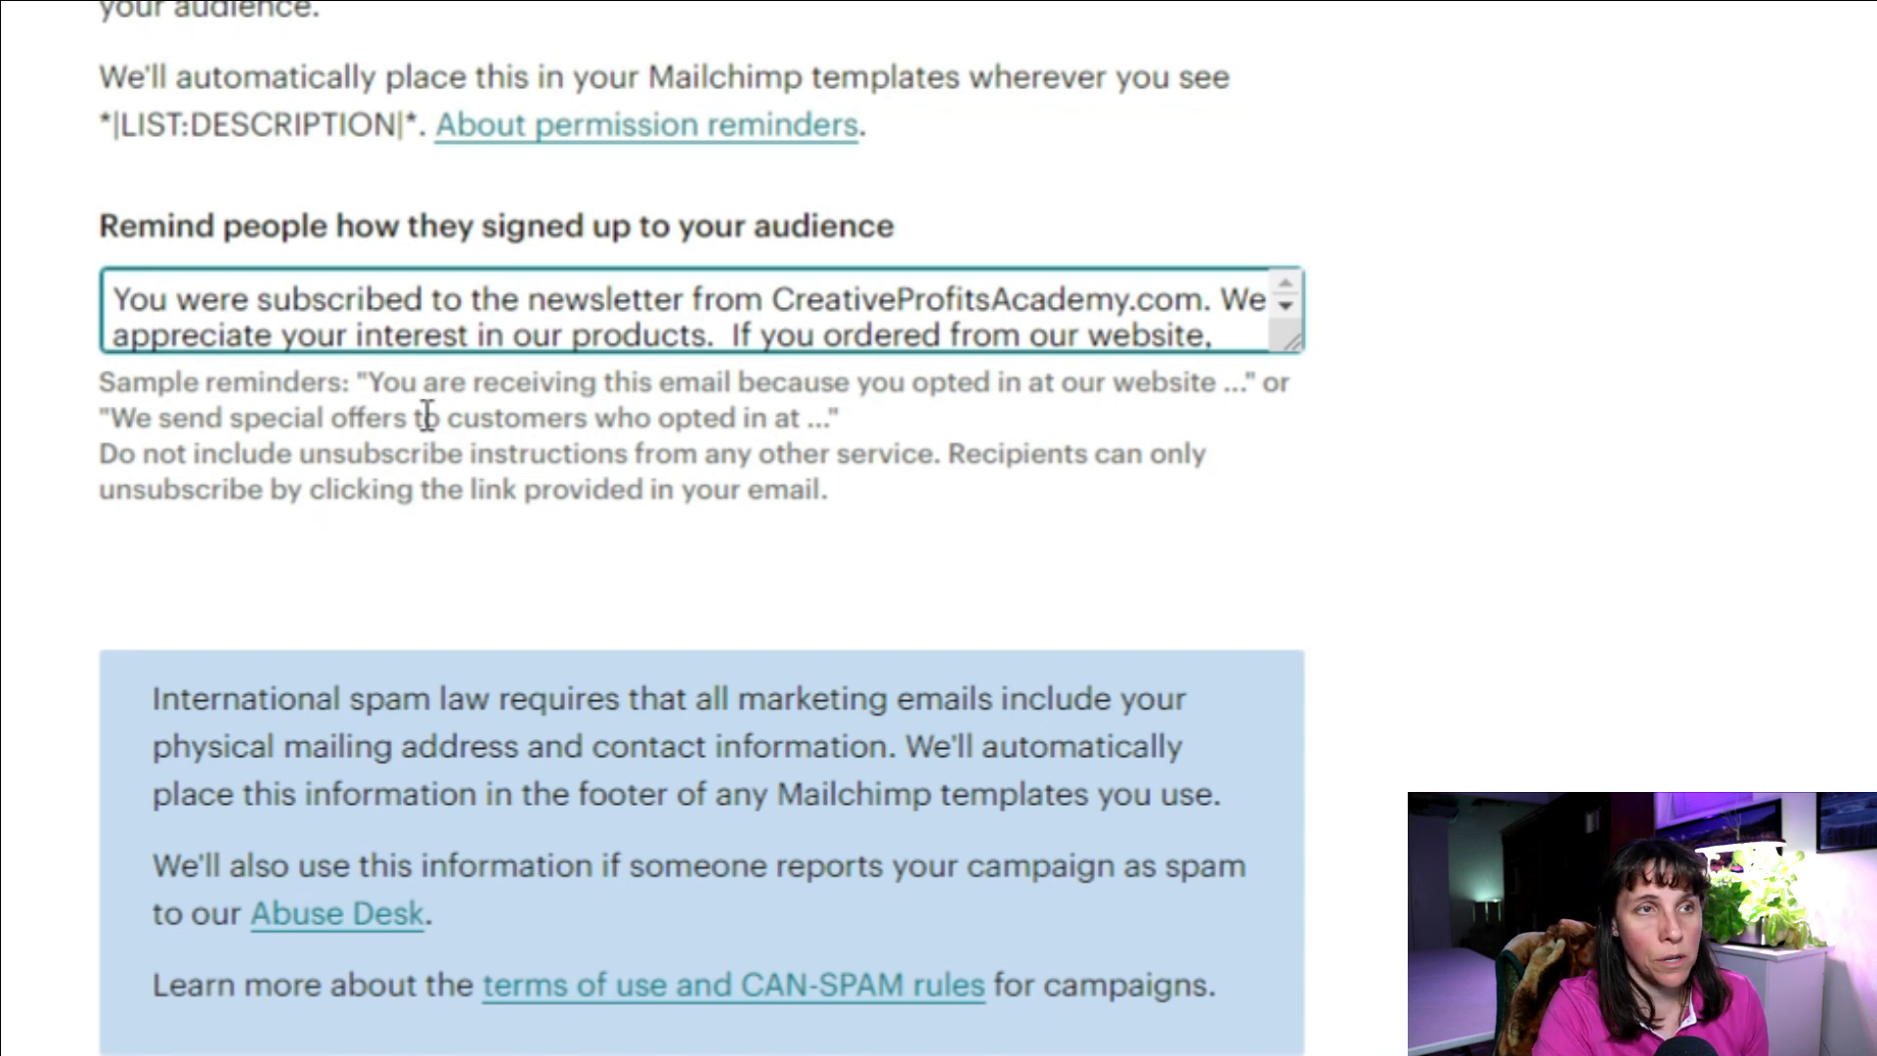
Step: Replace 'products' with 'services' in the permission reminder text and review the footer settings
double_click(628, 332)
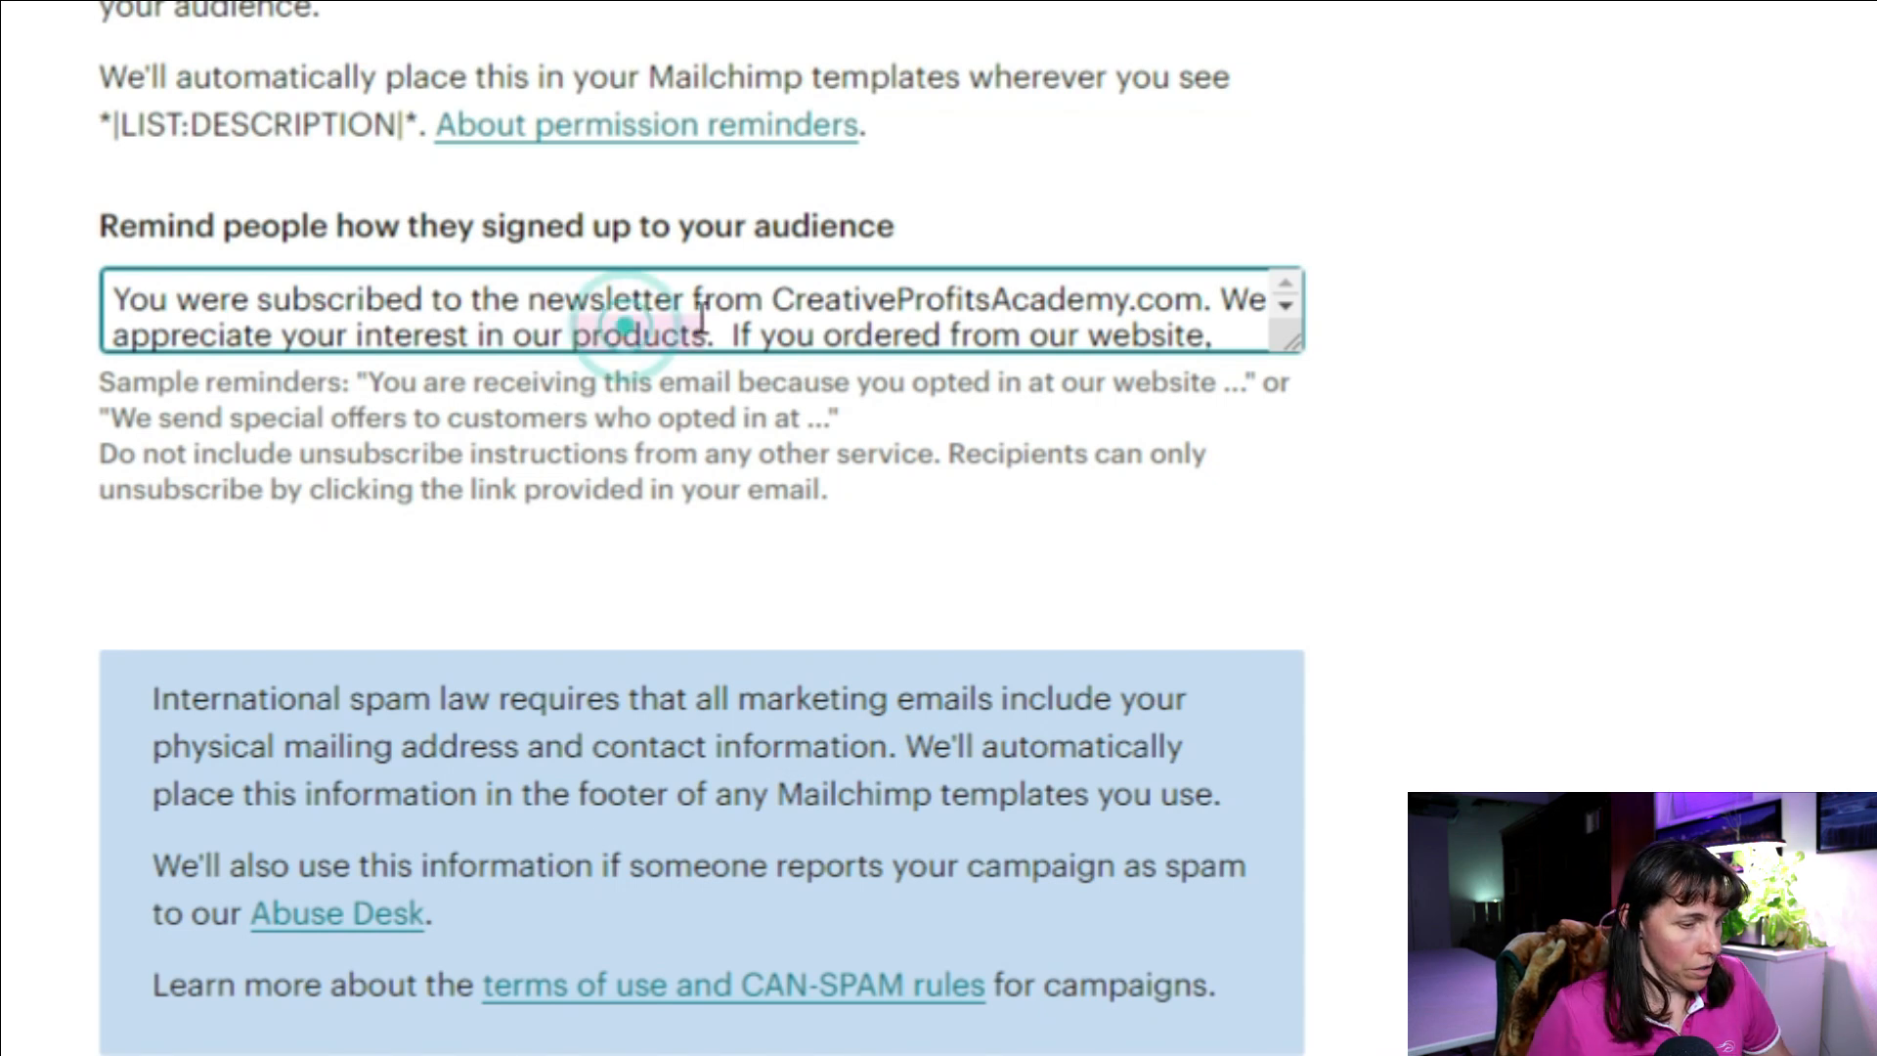
text(services)
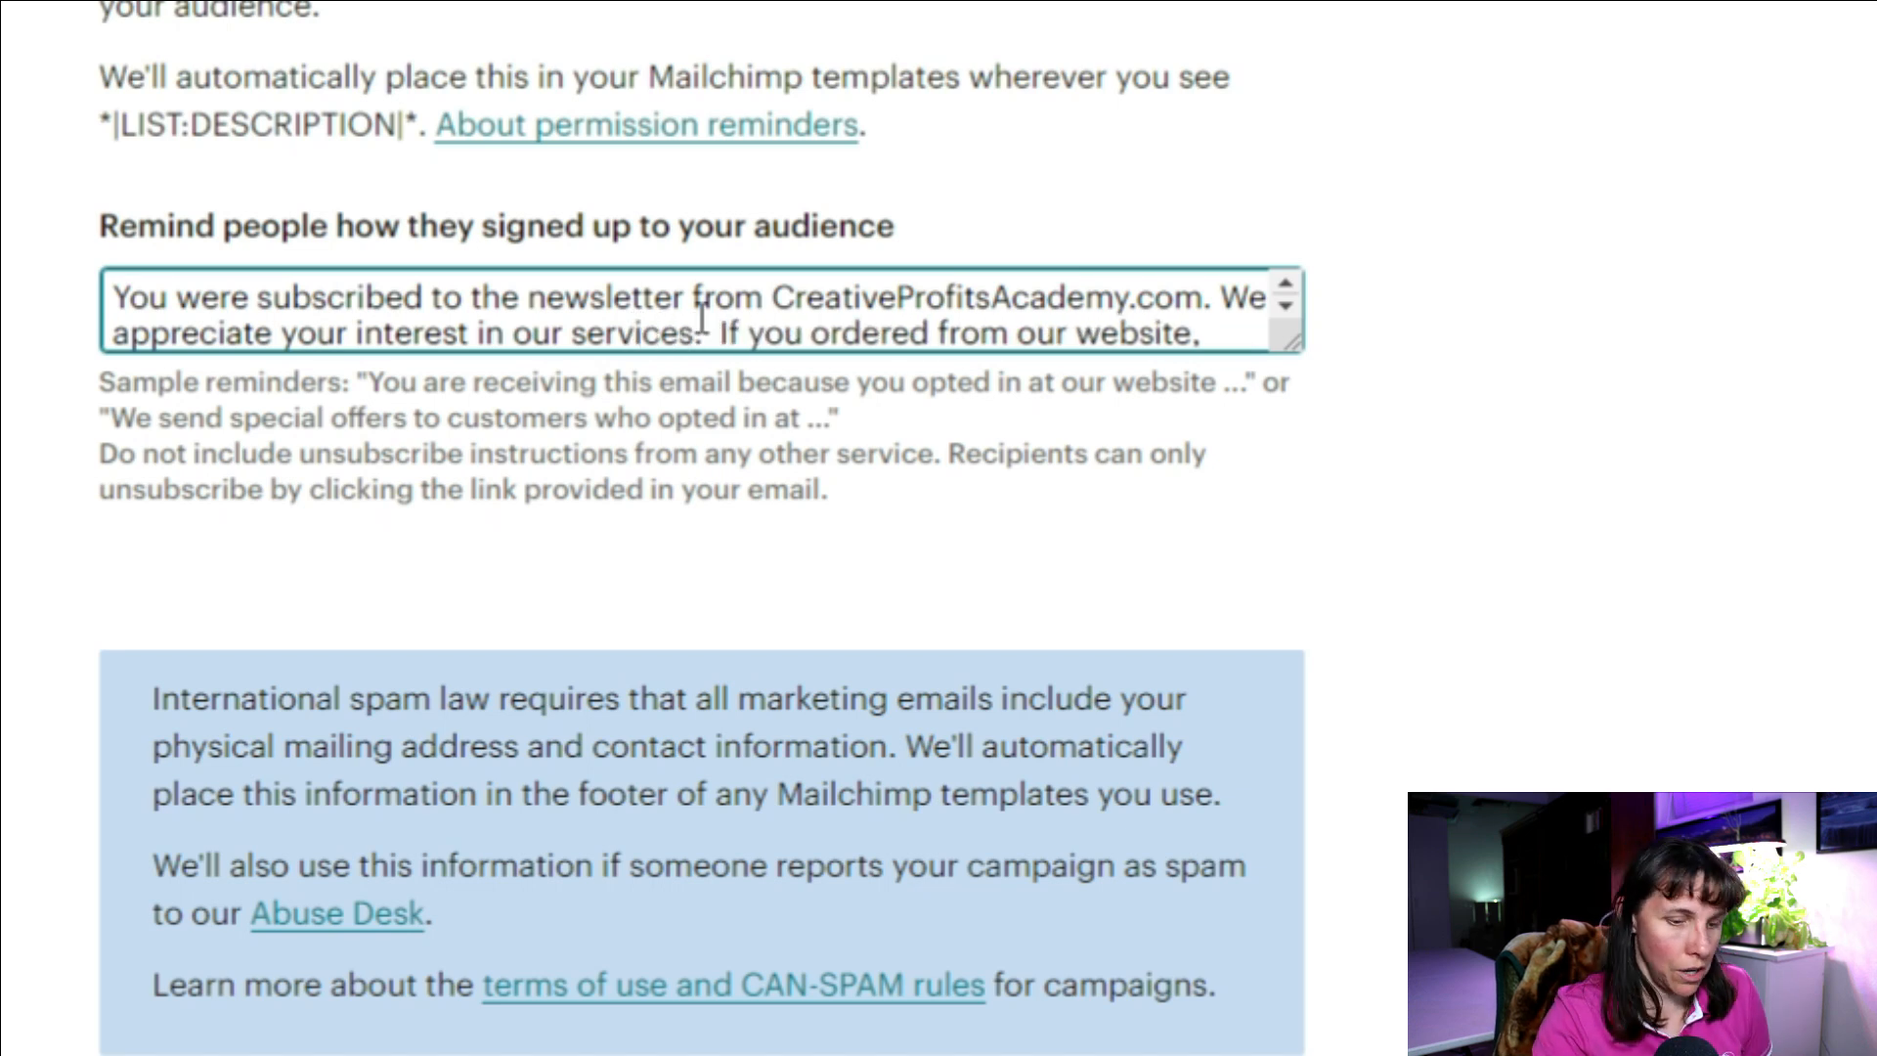
scroll(743, 303, down, 1)
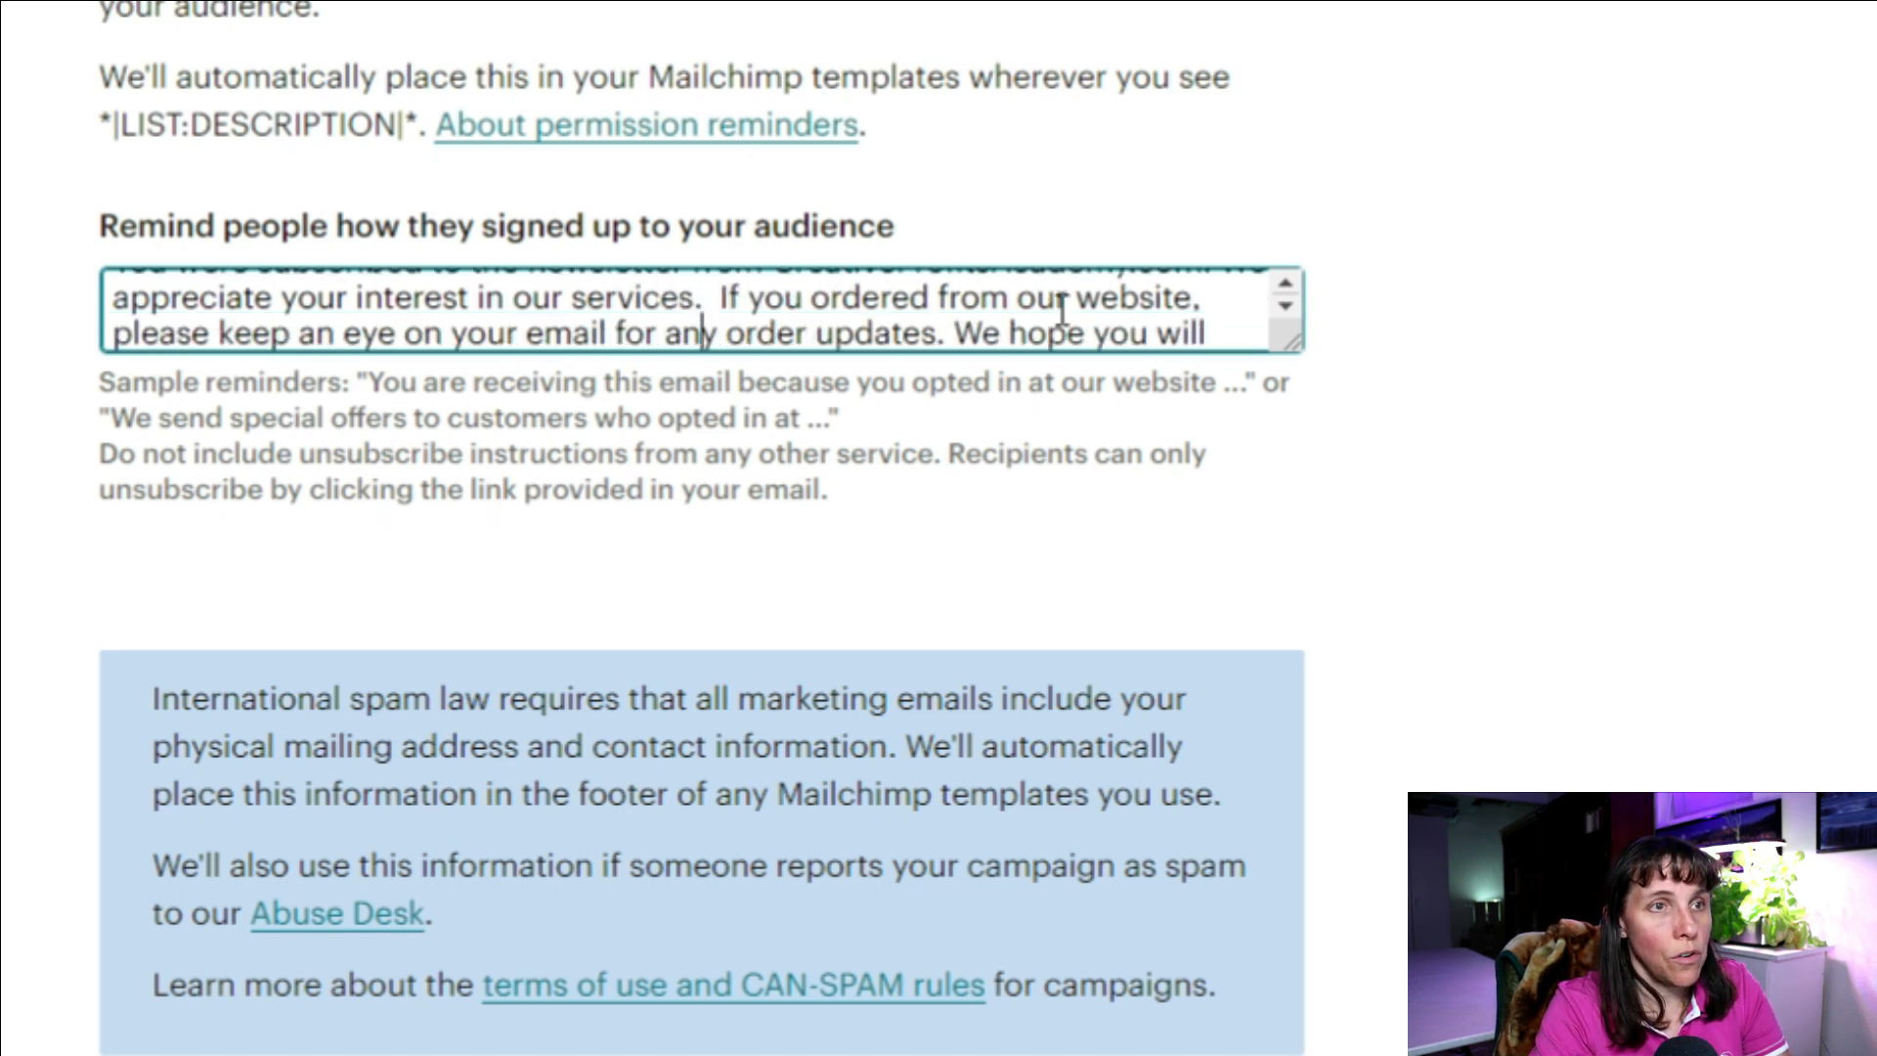
scroll(1026, 313, down, 1)
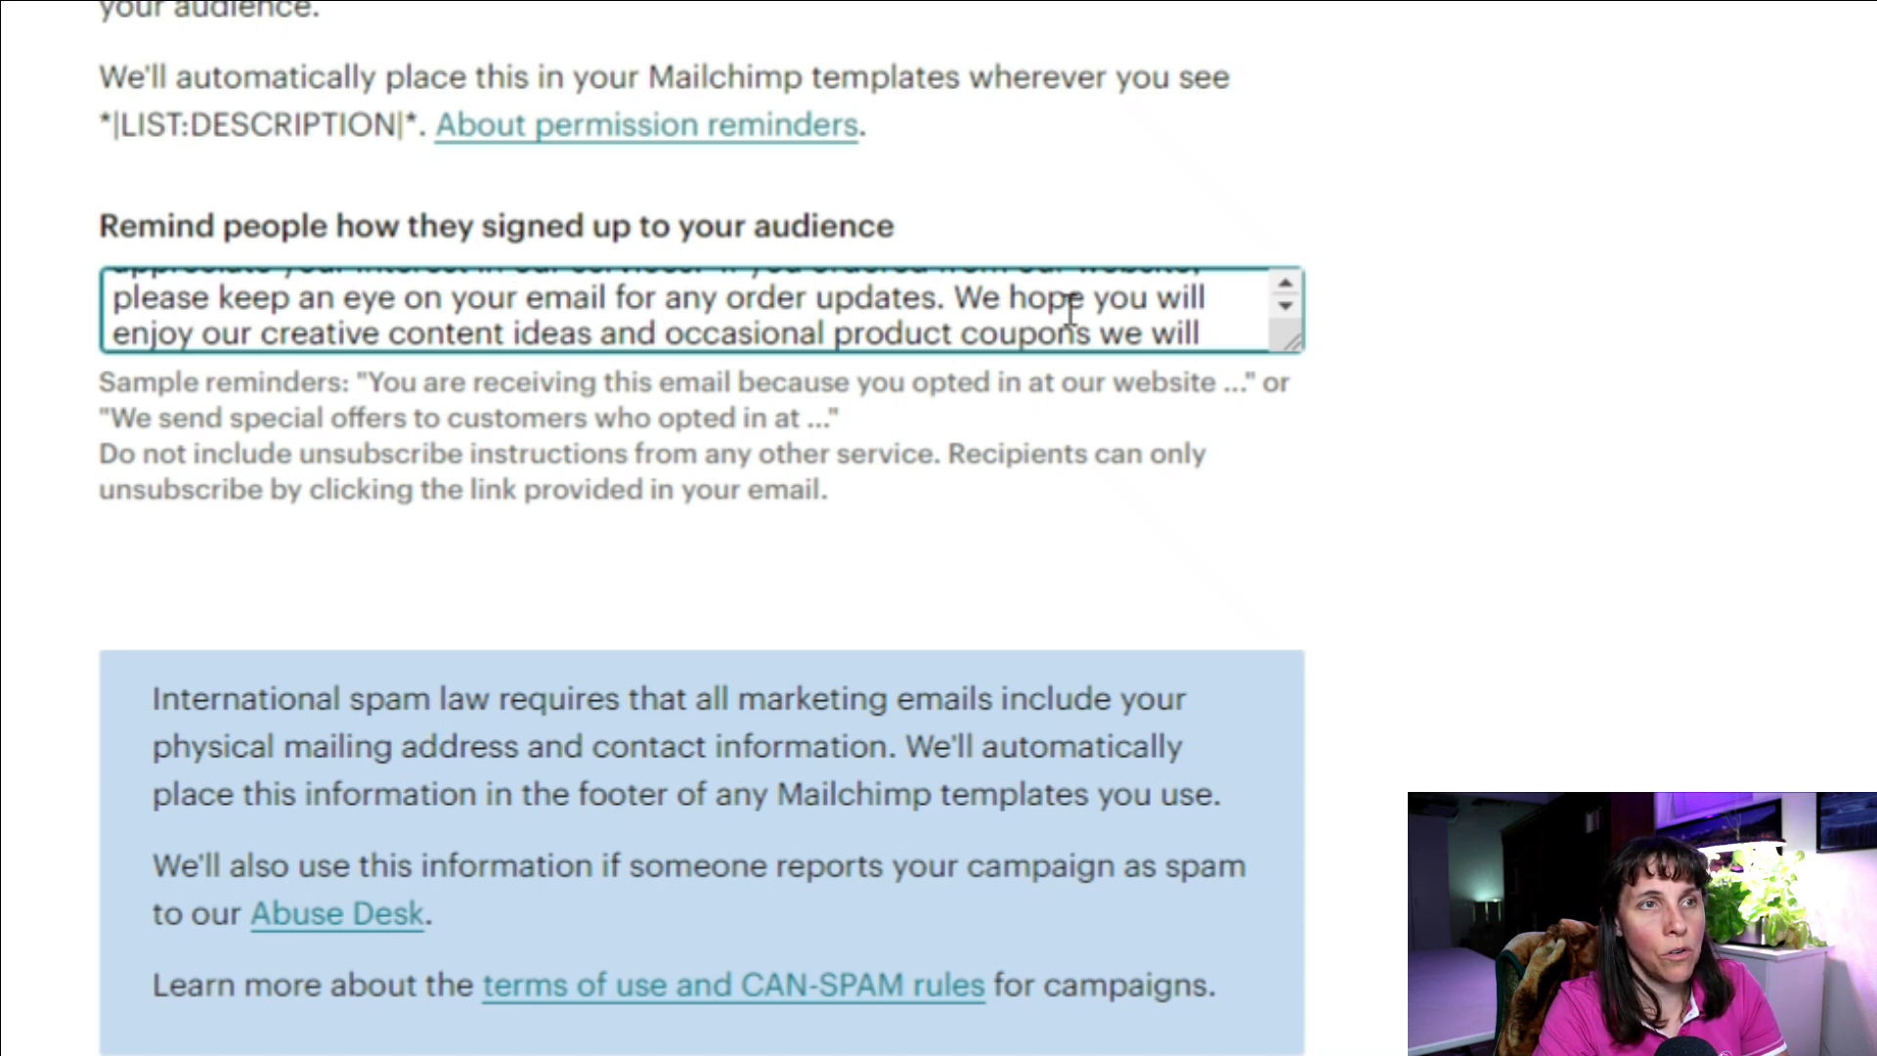
scroll(1075, 308, down, 1)
scroll(1115, 305, up, 3)
scroll(1134, 302, down, 4)
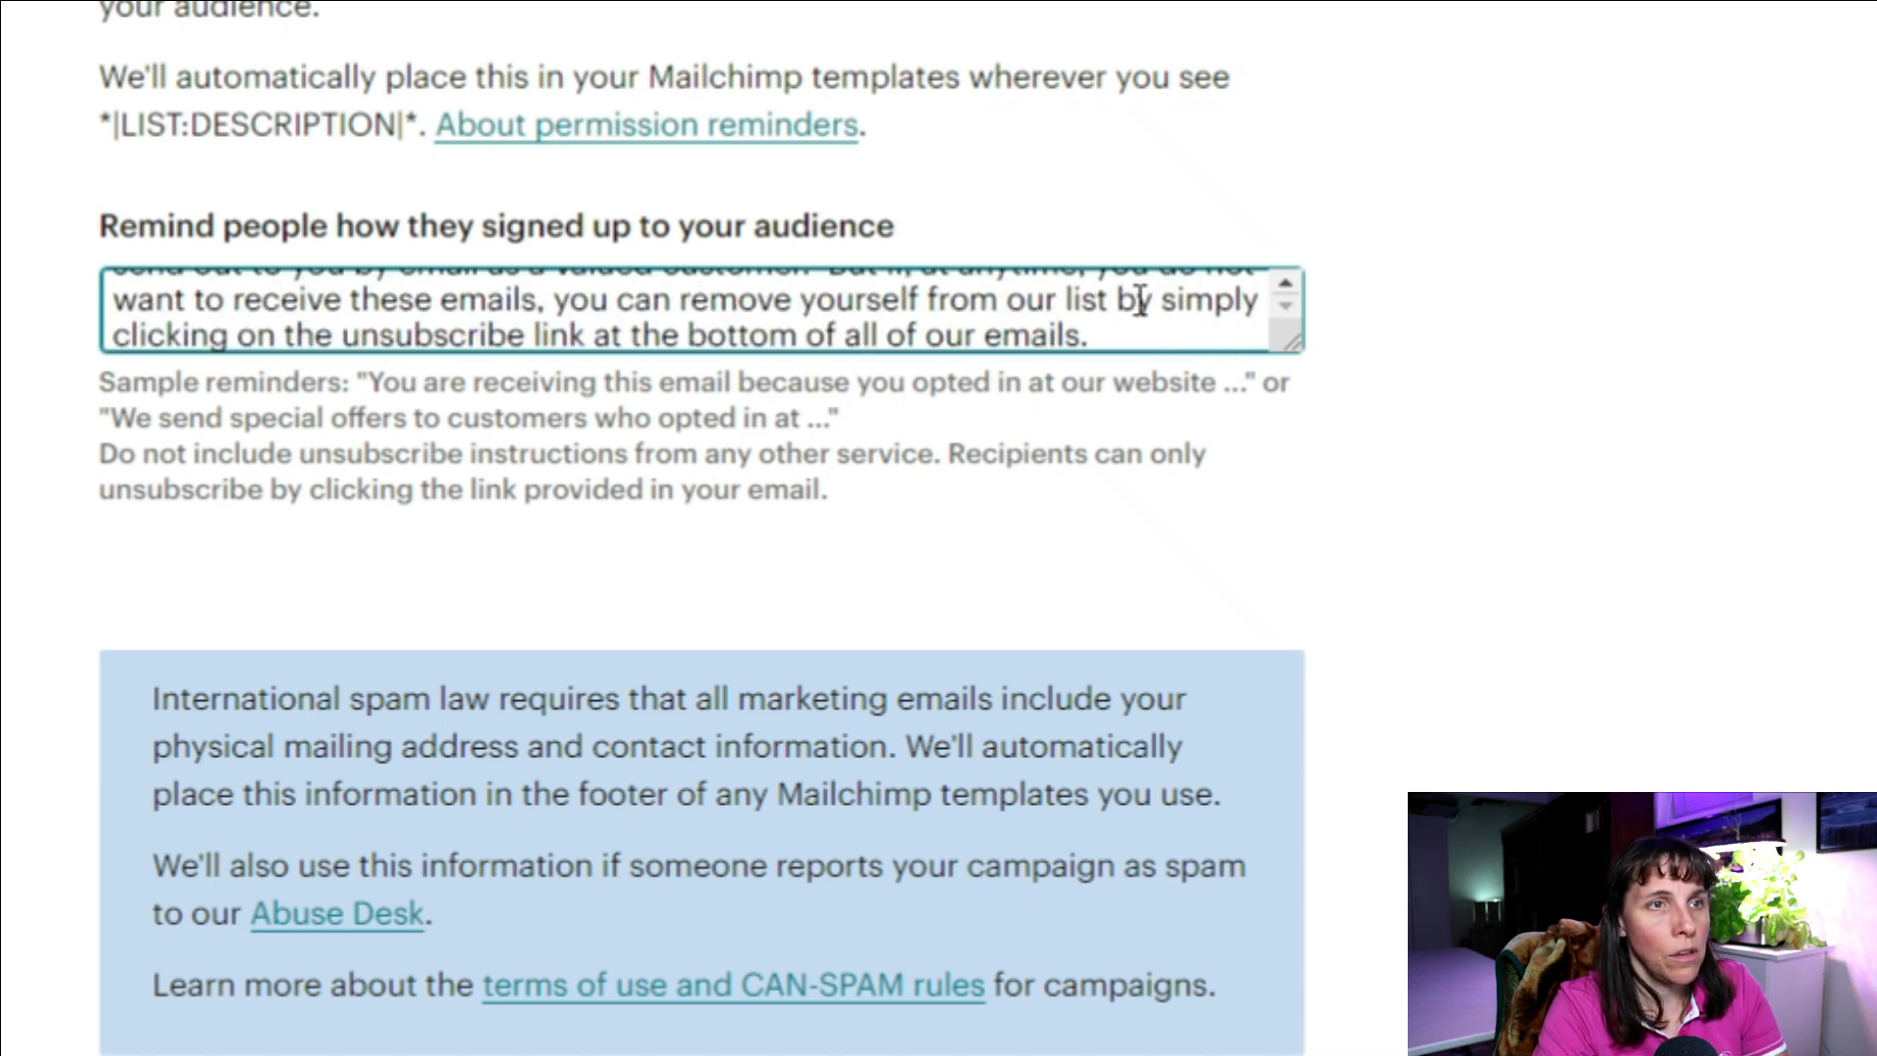
scroll(1129, 303, up, 2)
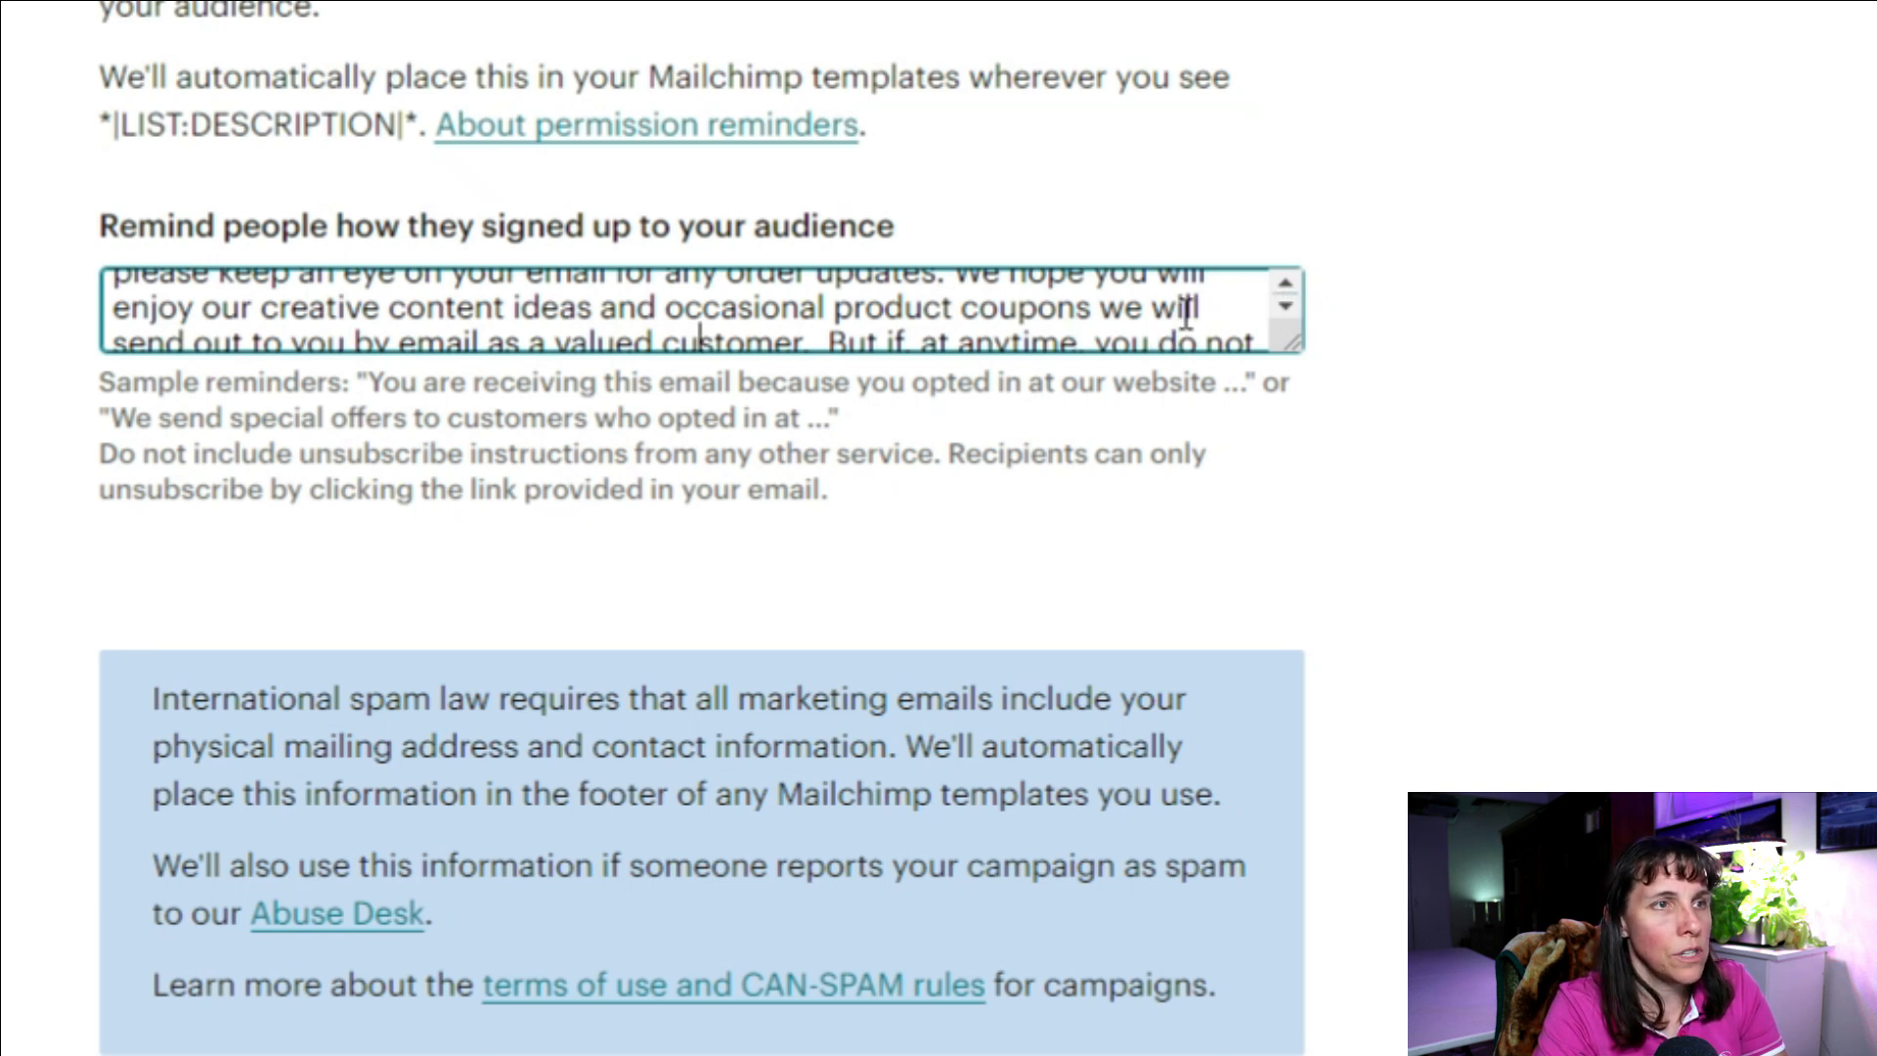
click(1276, 313)
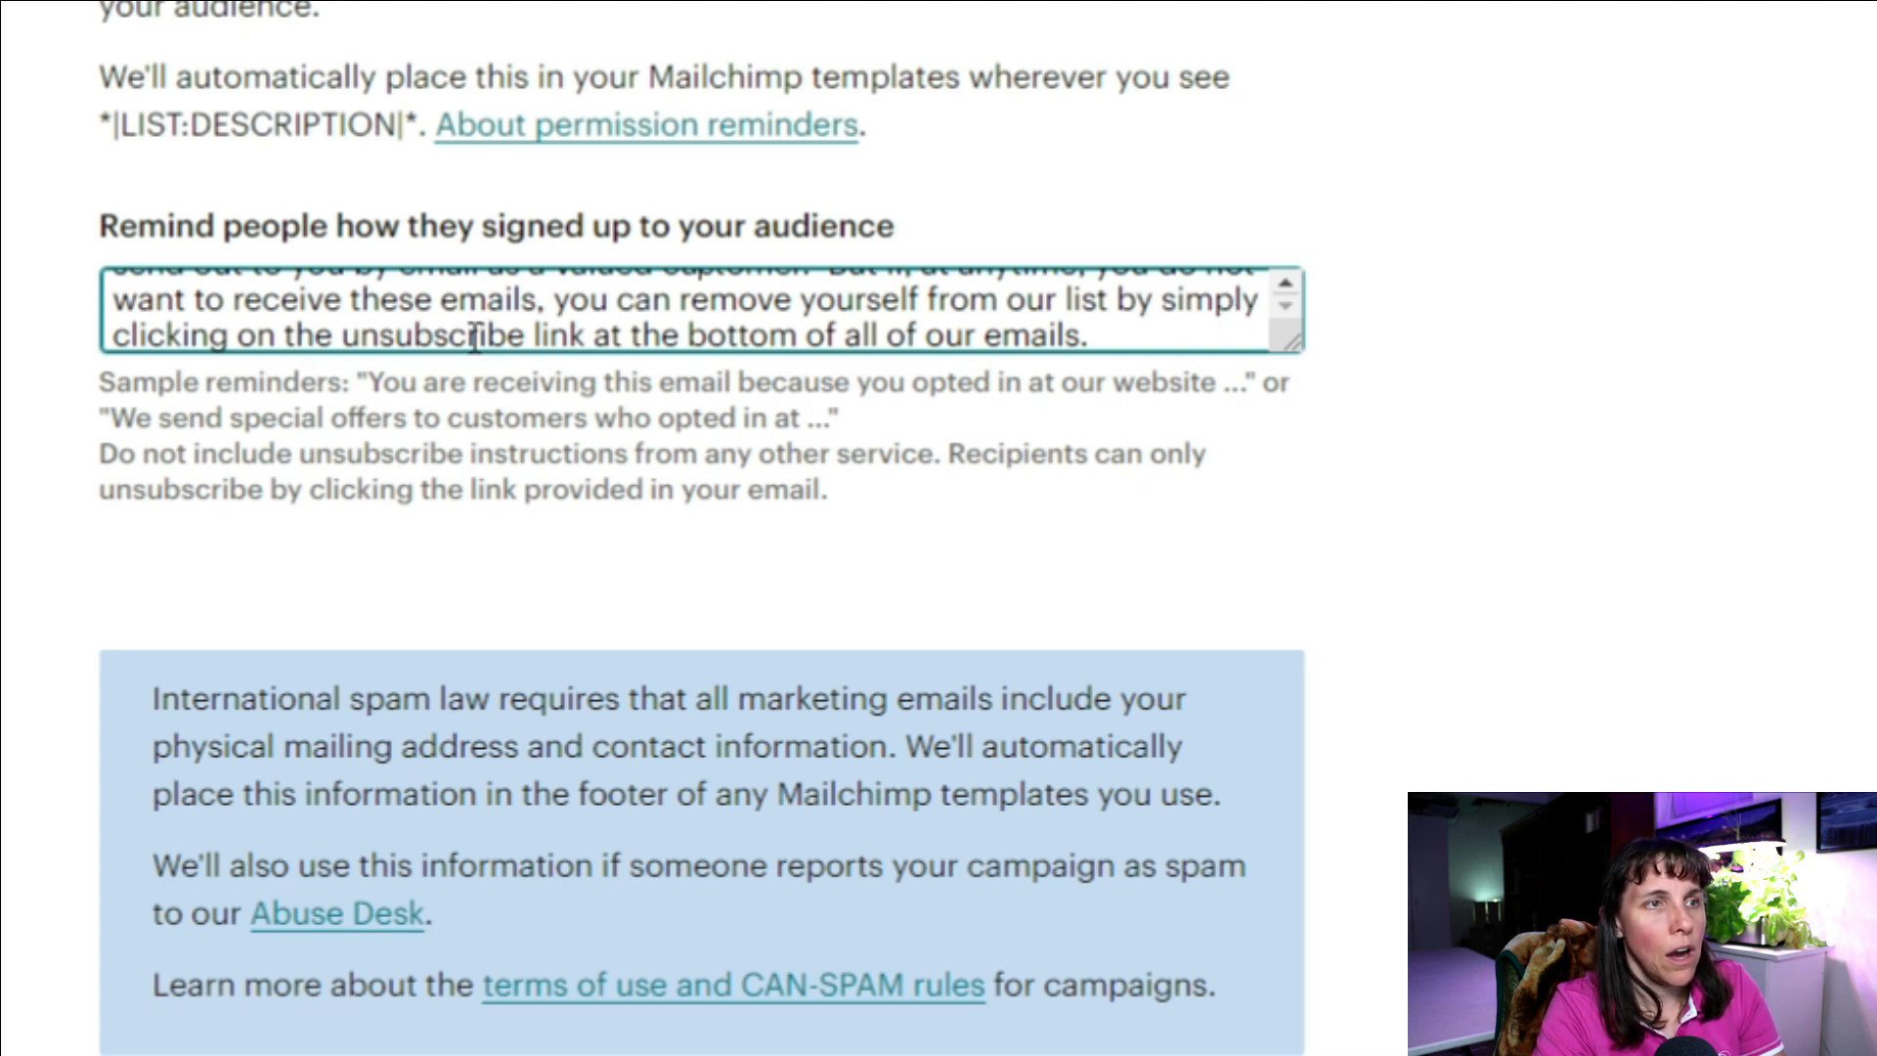
click(1292, 314)
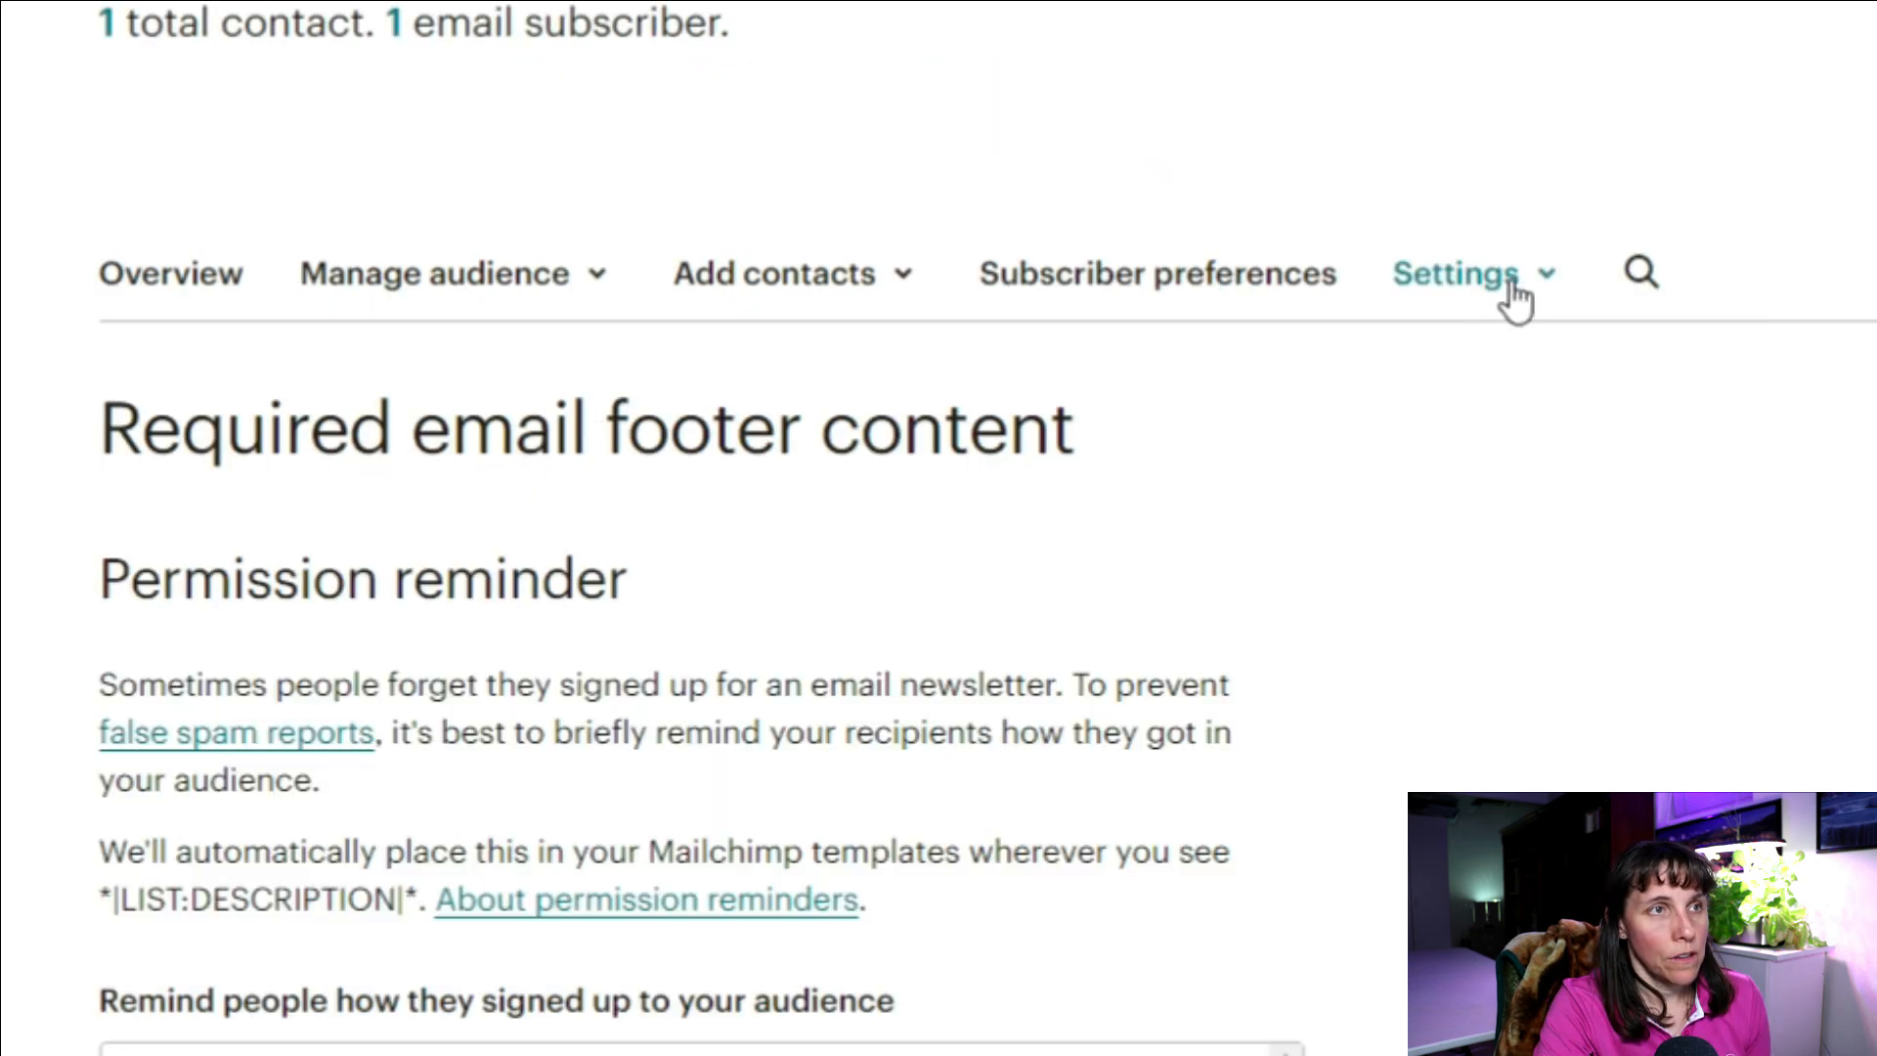
click(1505, 294)
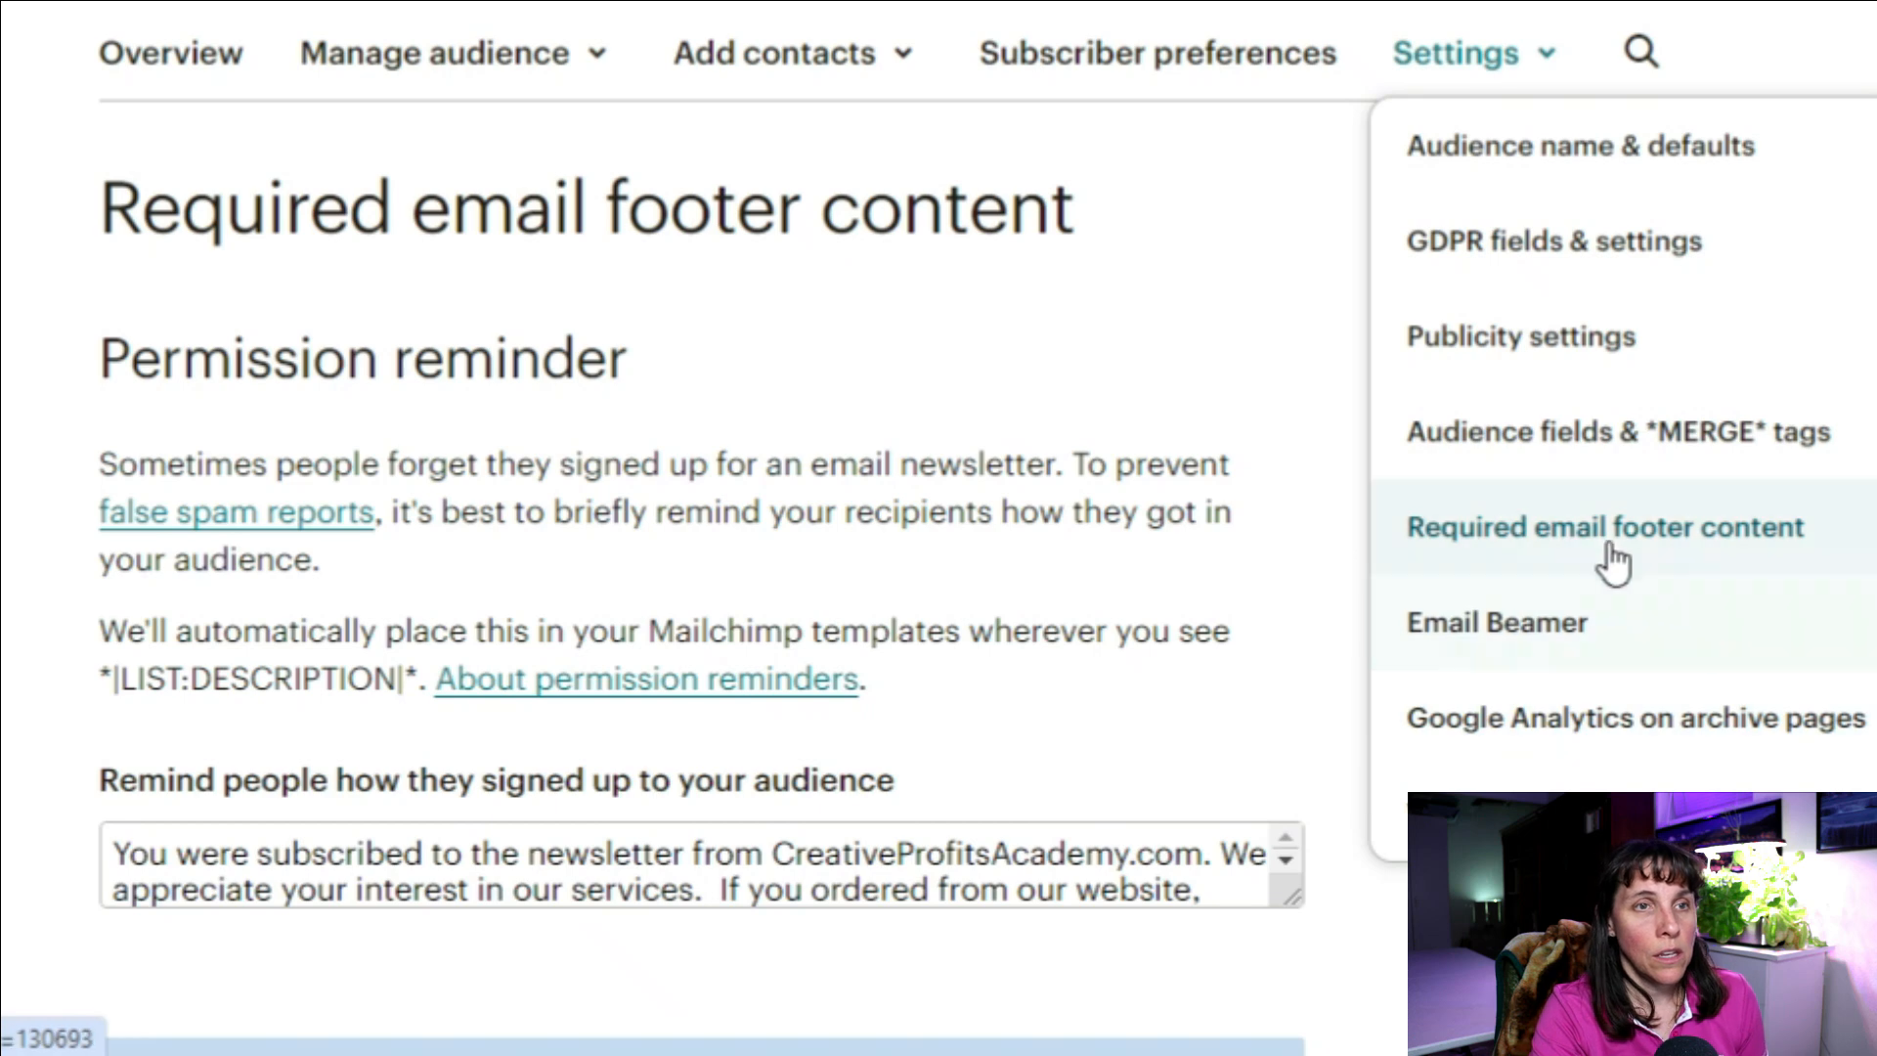
Step: Go through the audience contact information form and save the footer details
scroll(1584, 592, down, 1)
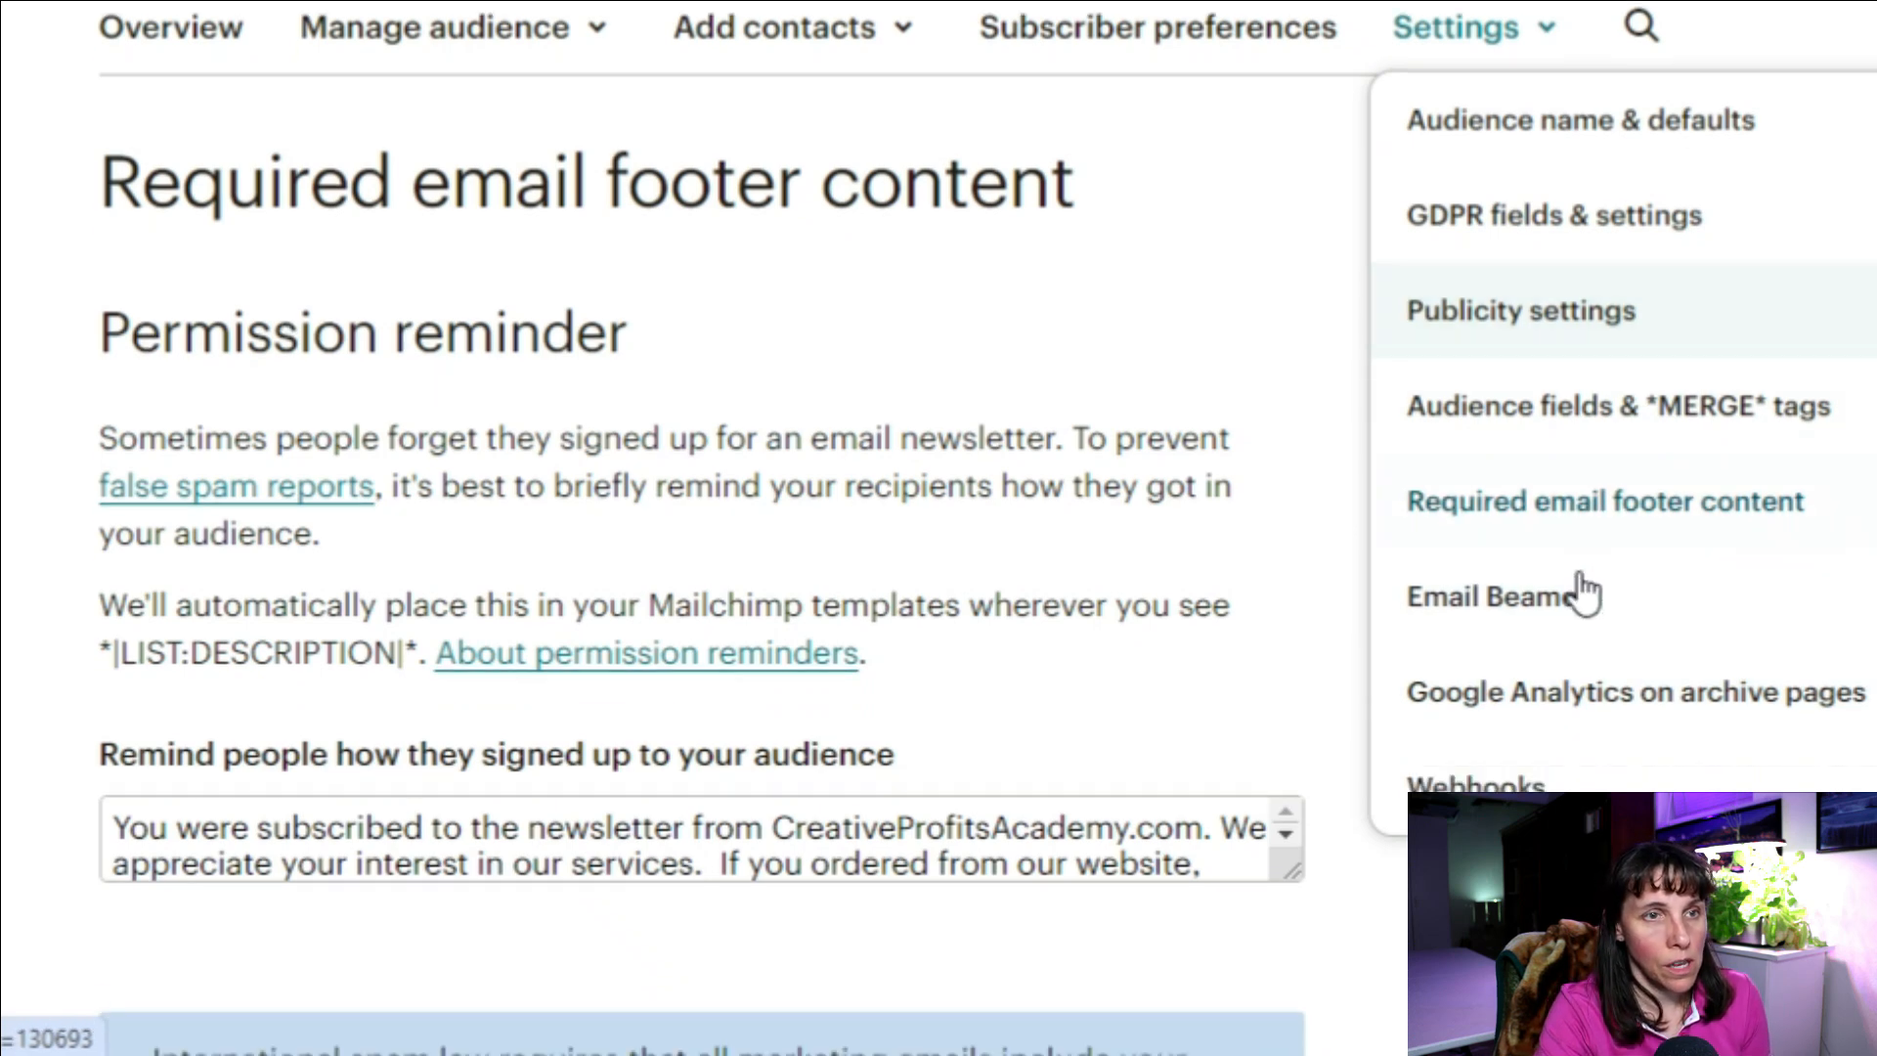
scroll(1583, 591, down, 4)
scroll(1417, 528, down, 2)
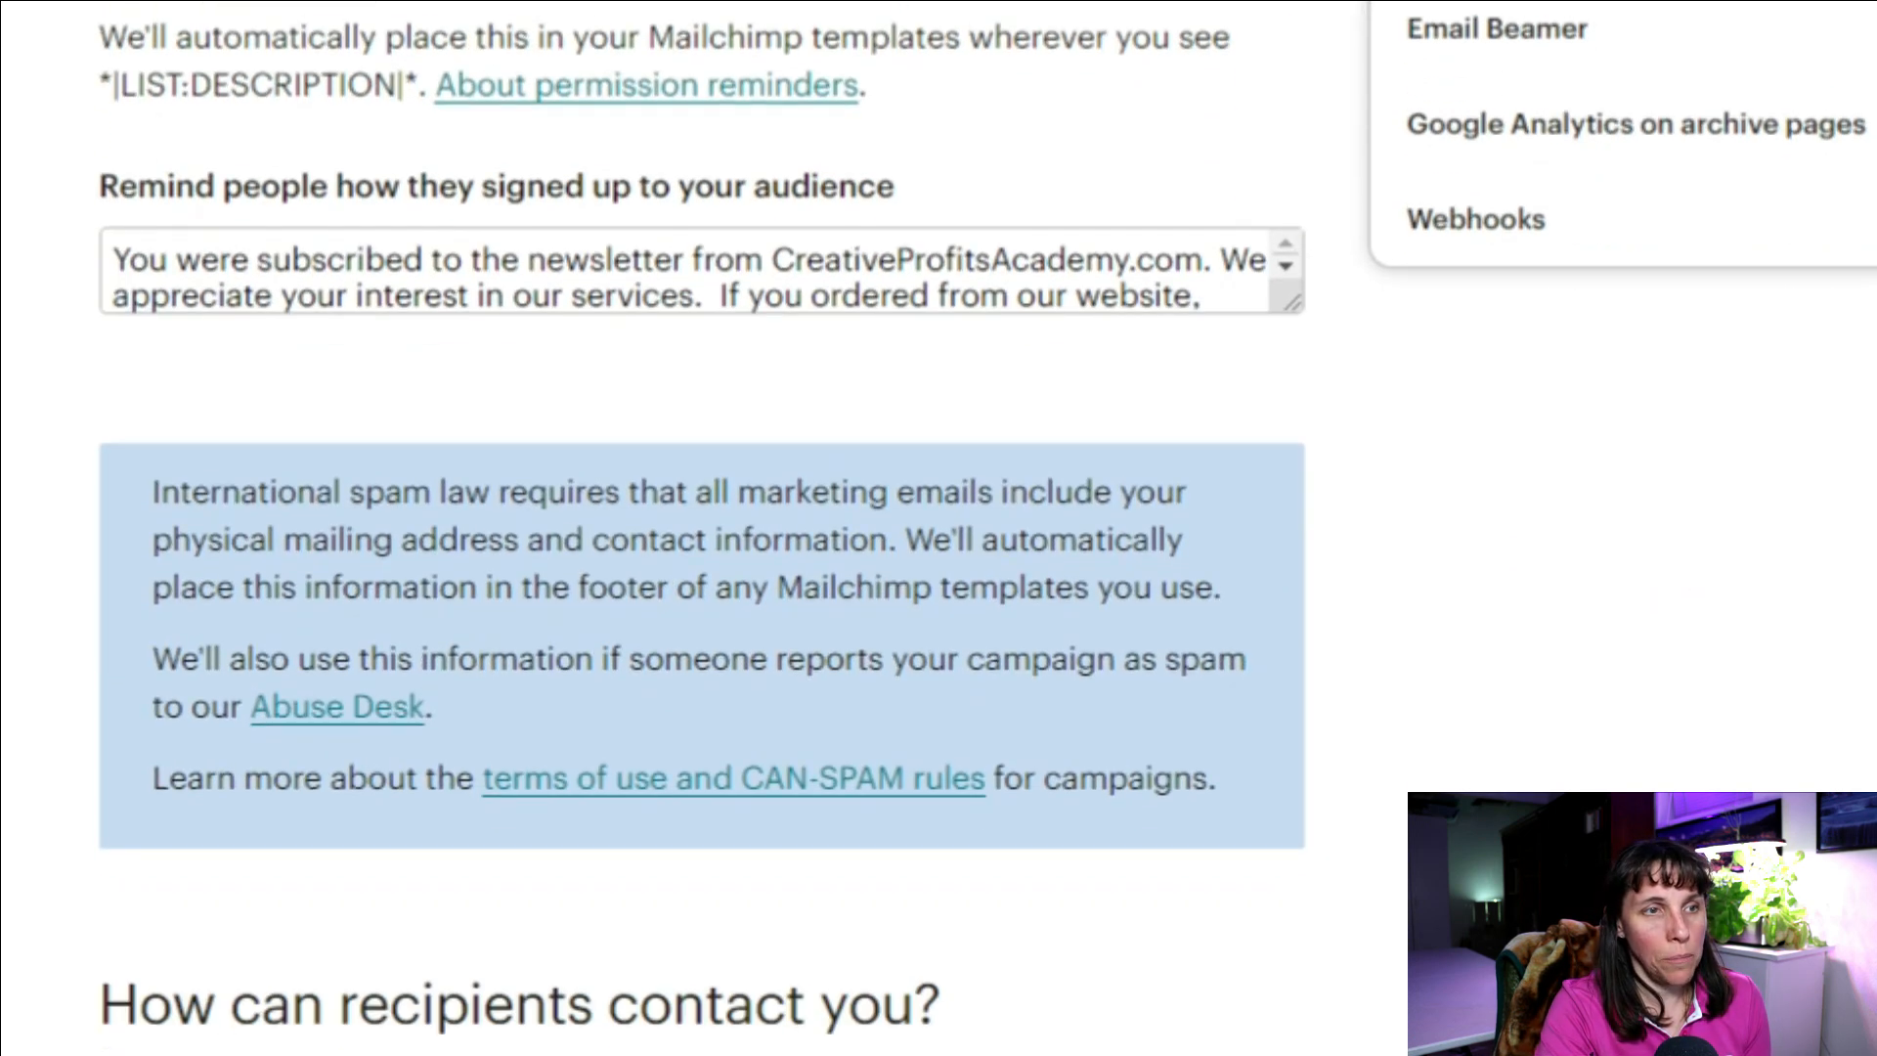
scroll(1523, 739, down, 12)
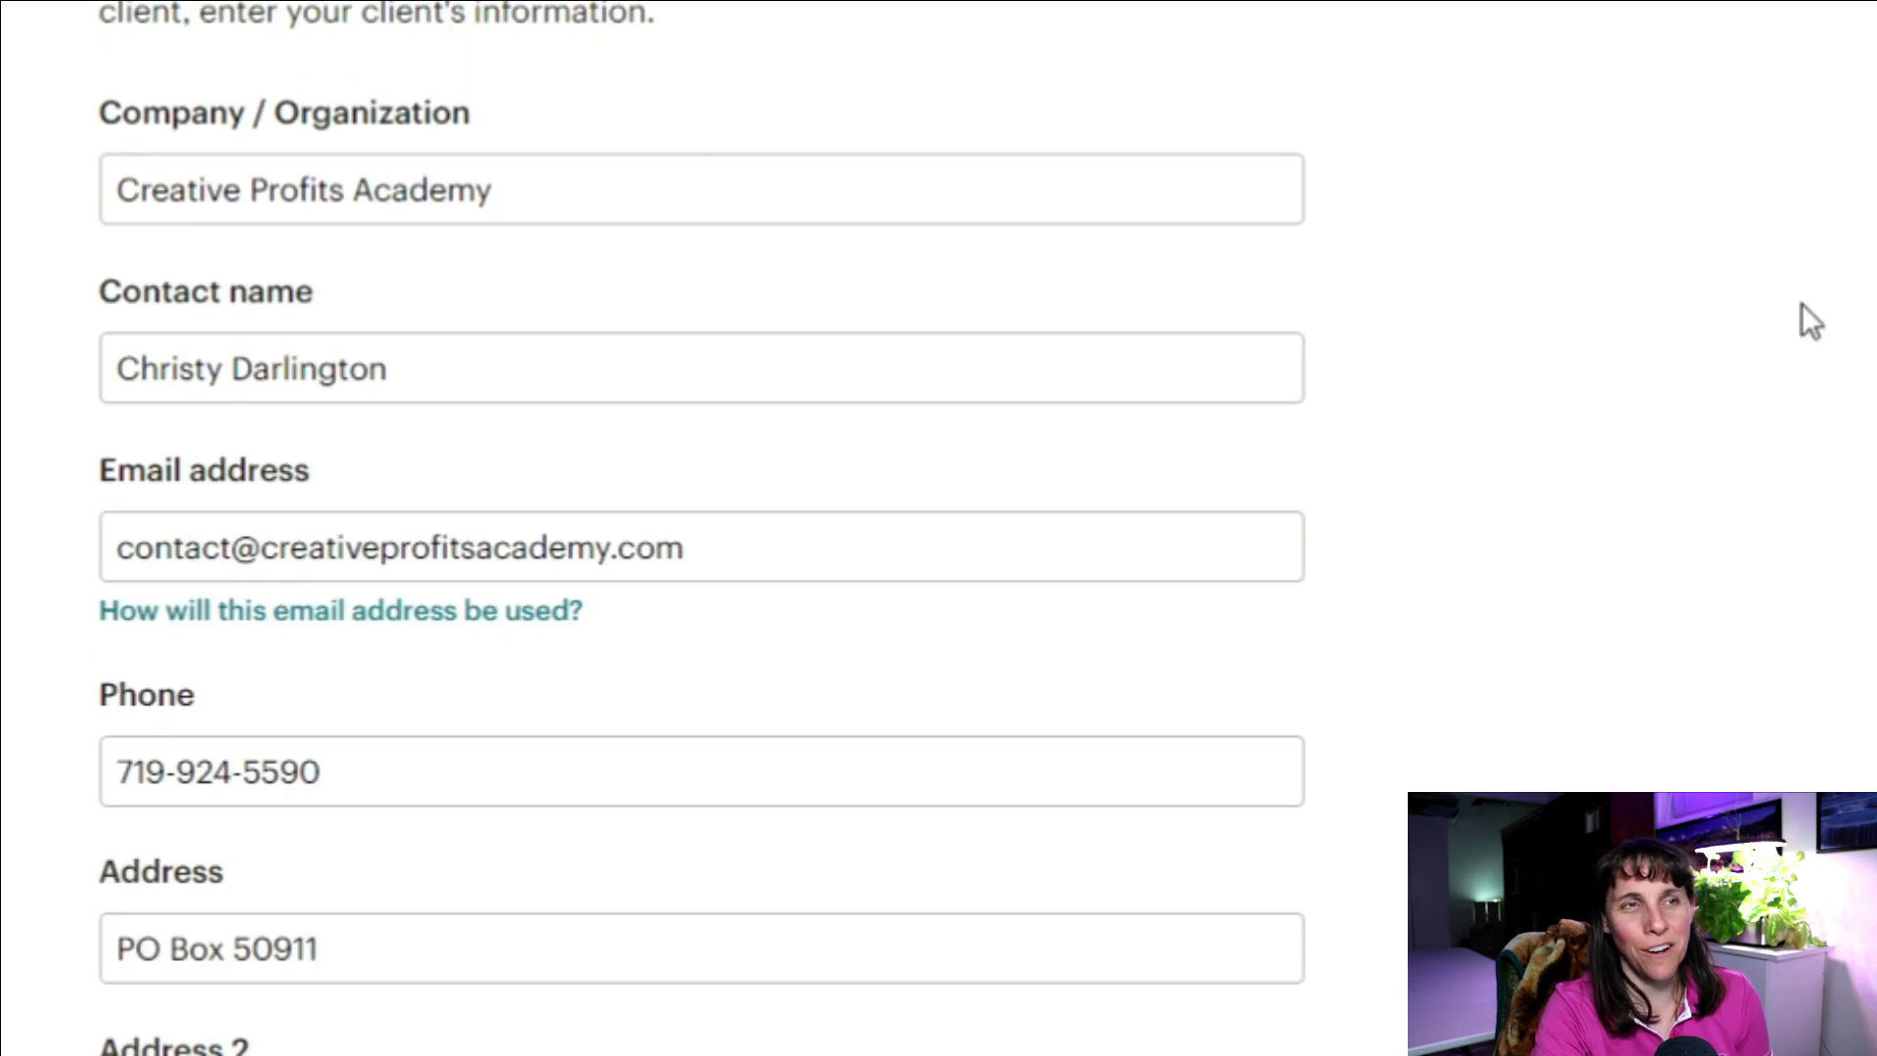
scroll(1791, 333, down, 12)
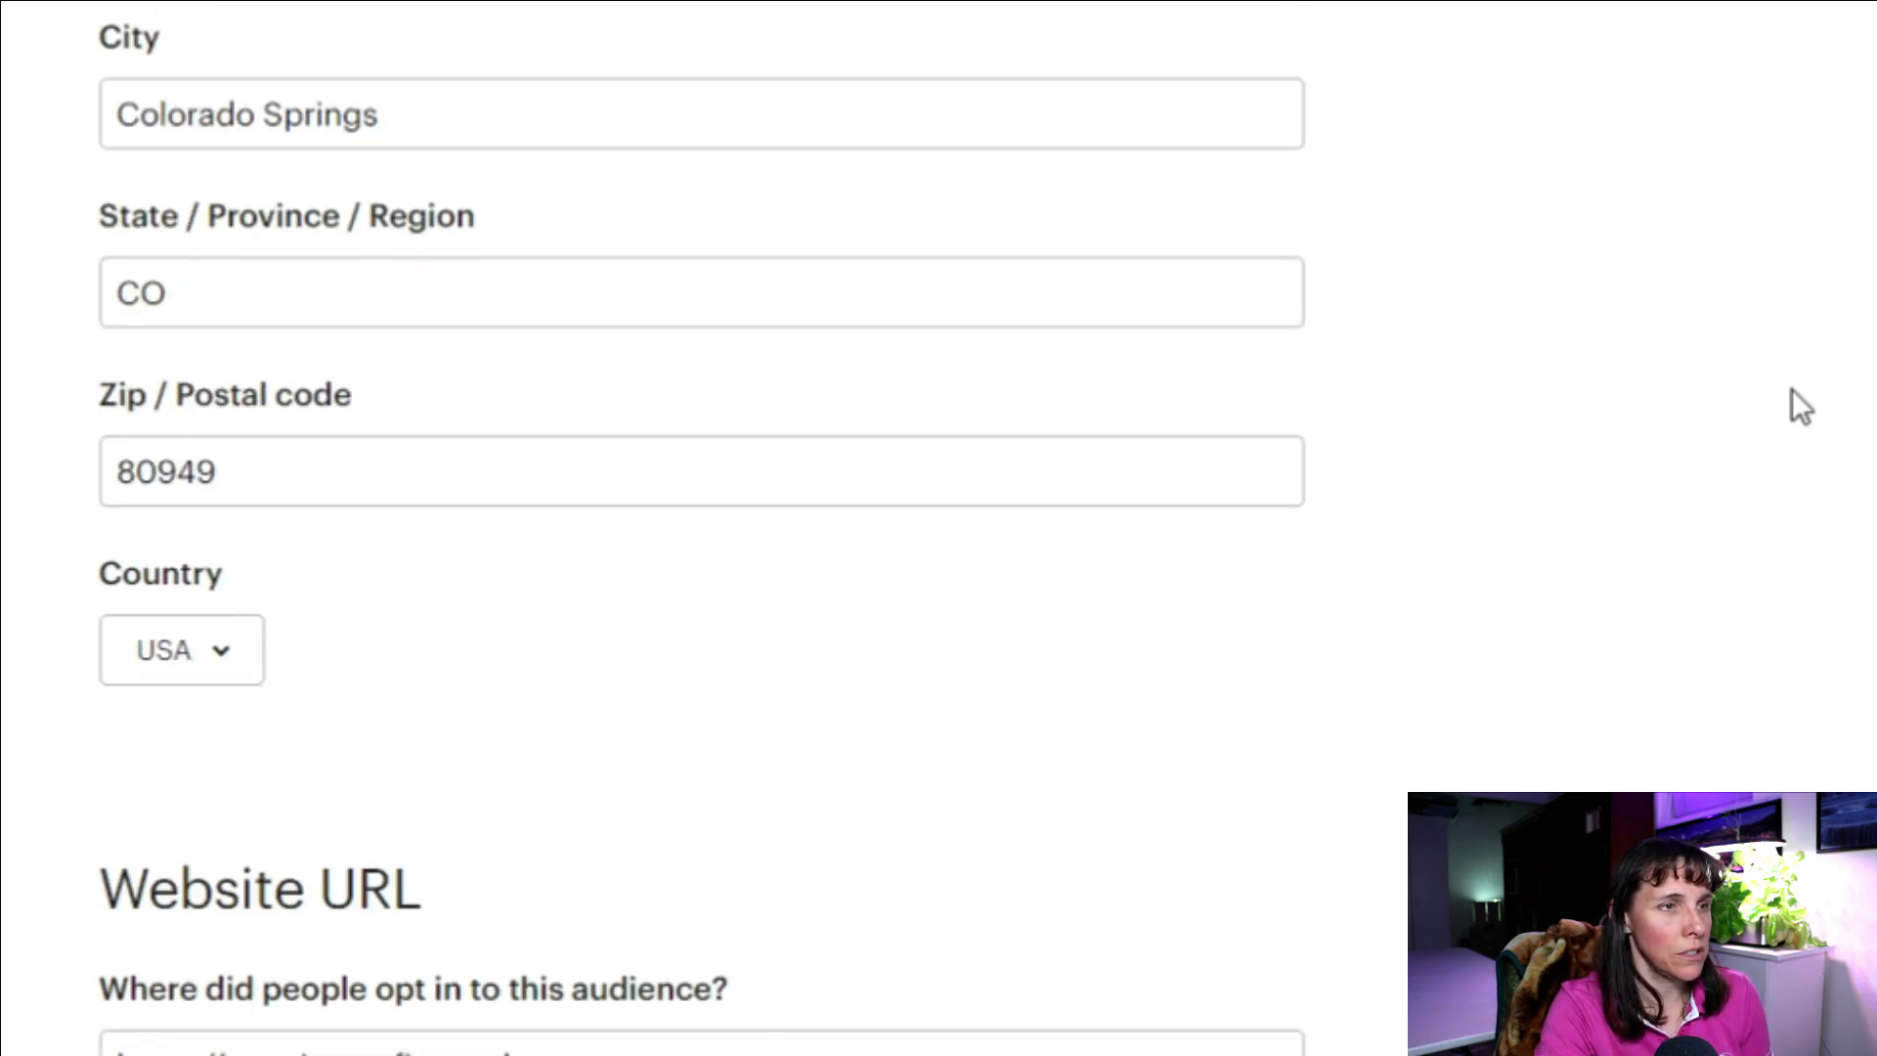
scroll(1793, 411, down, 3)
scroll(1797, 402, up, 16)
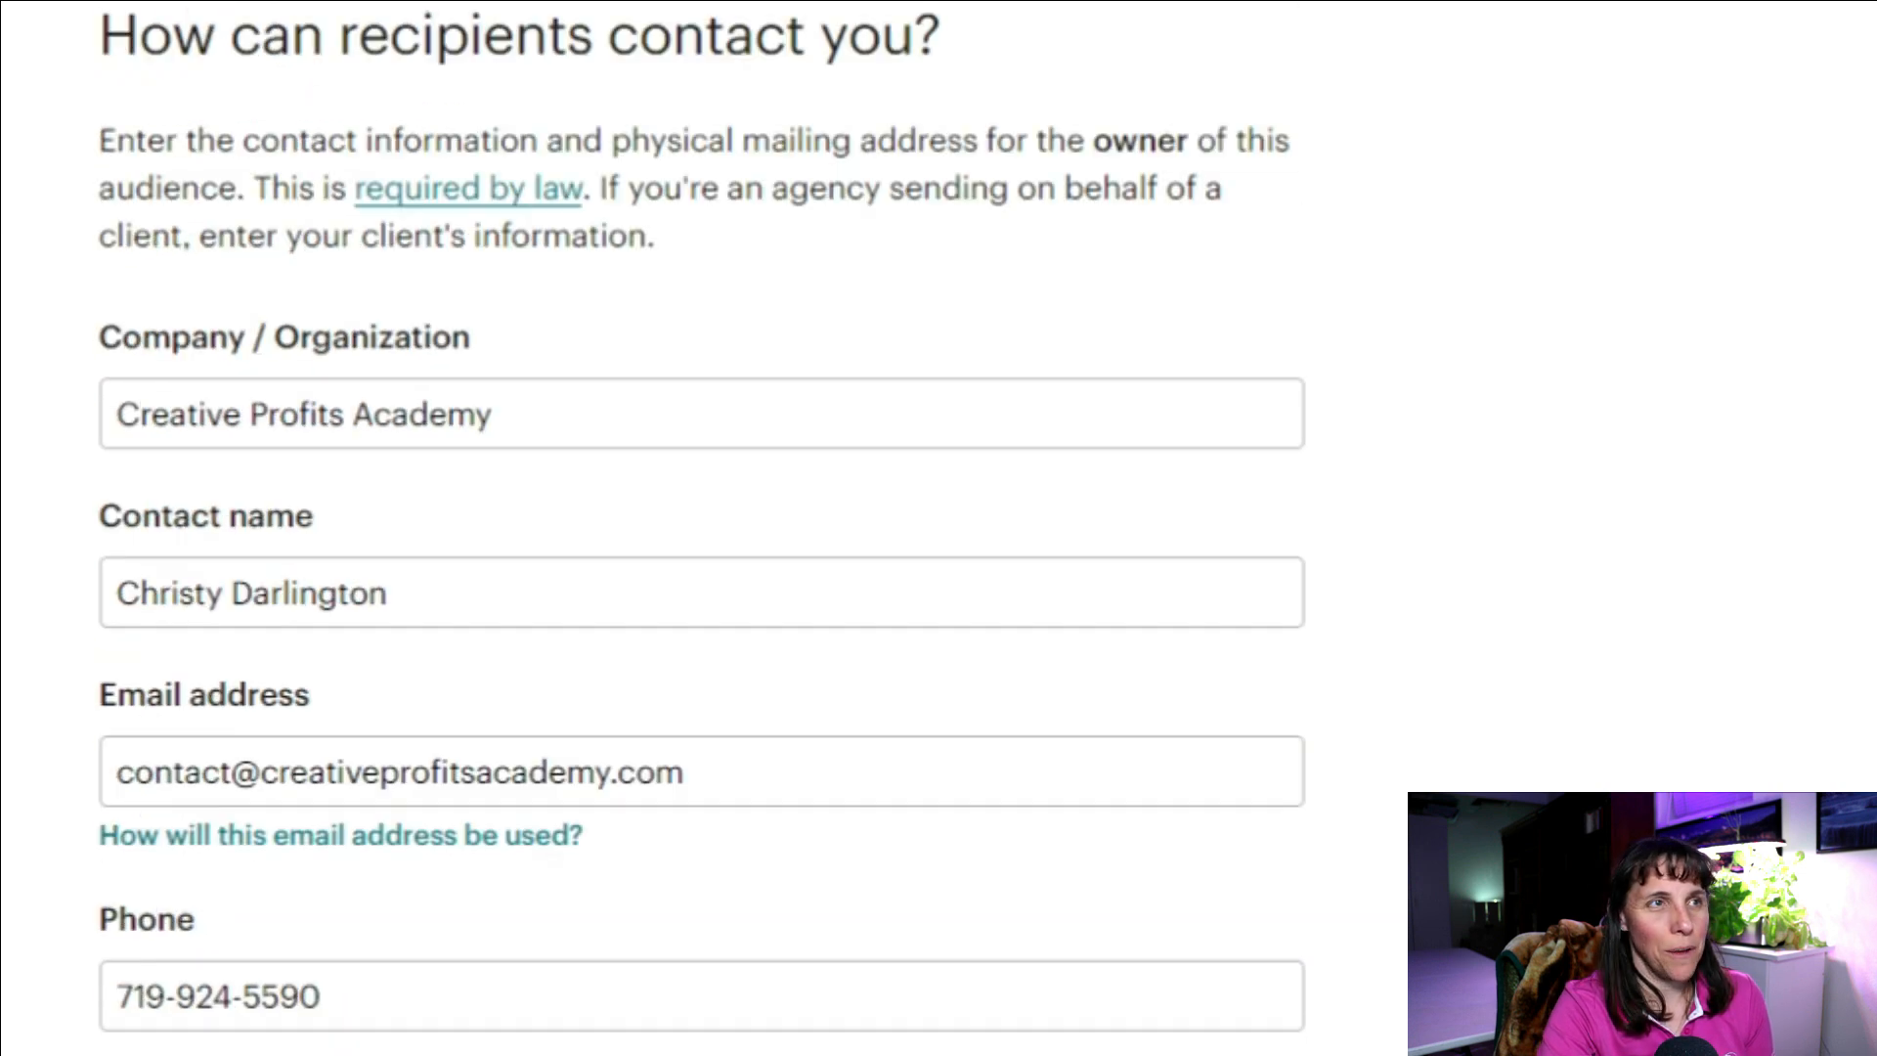
scroll(1713, 239, up, 15)
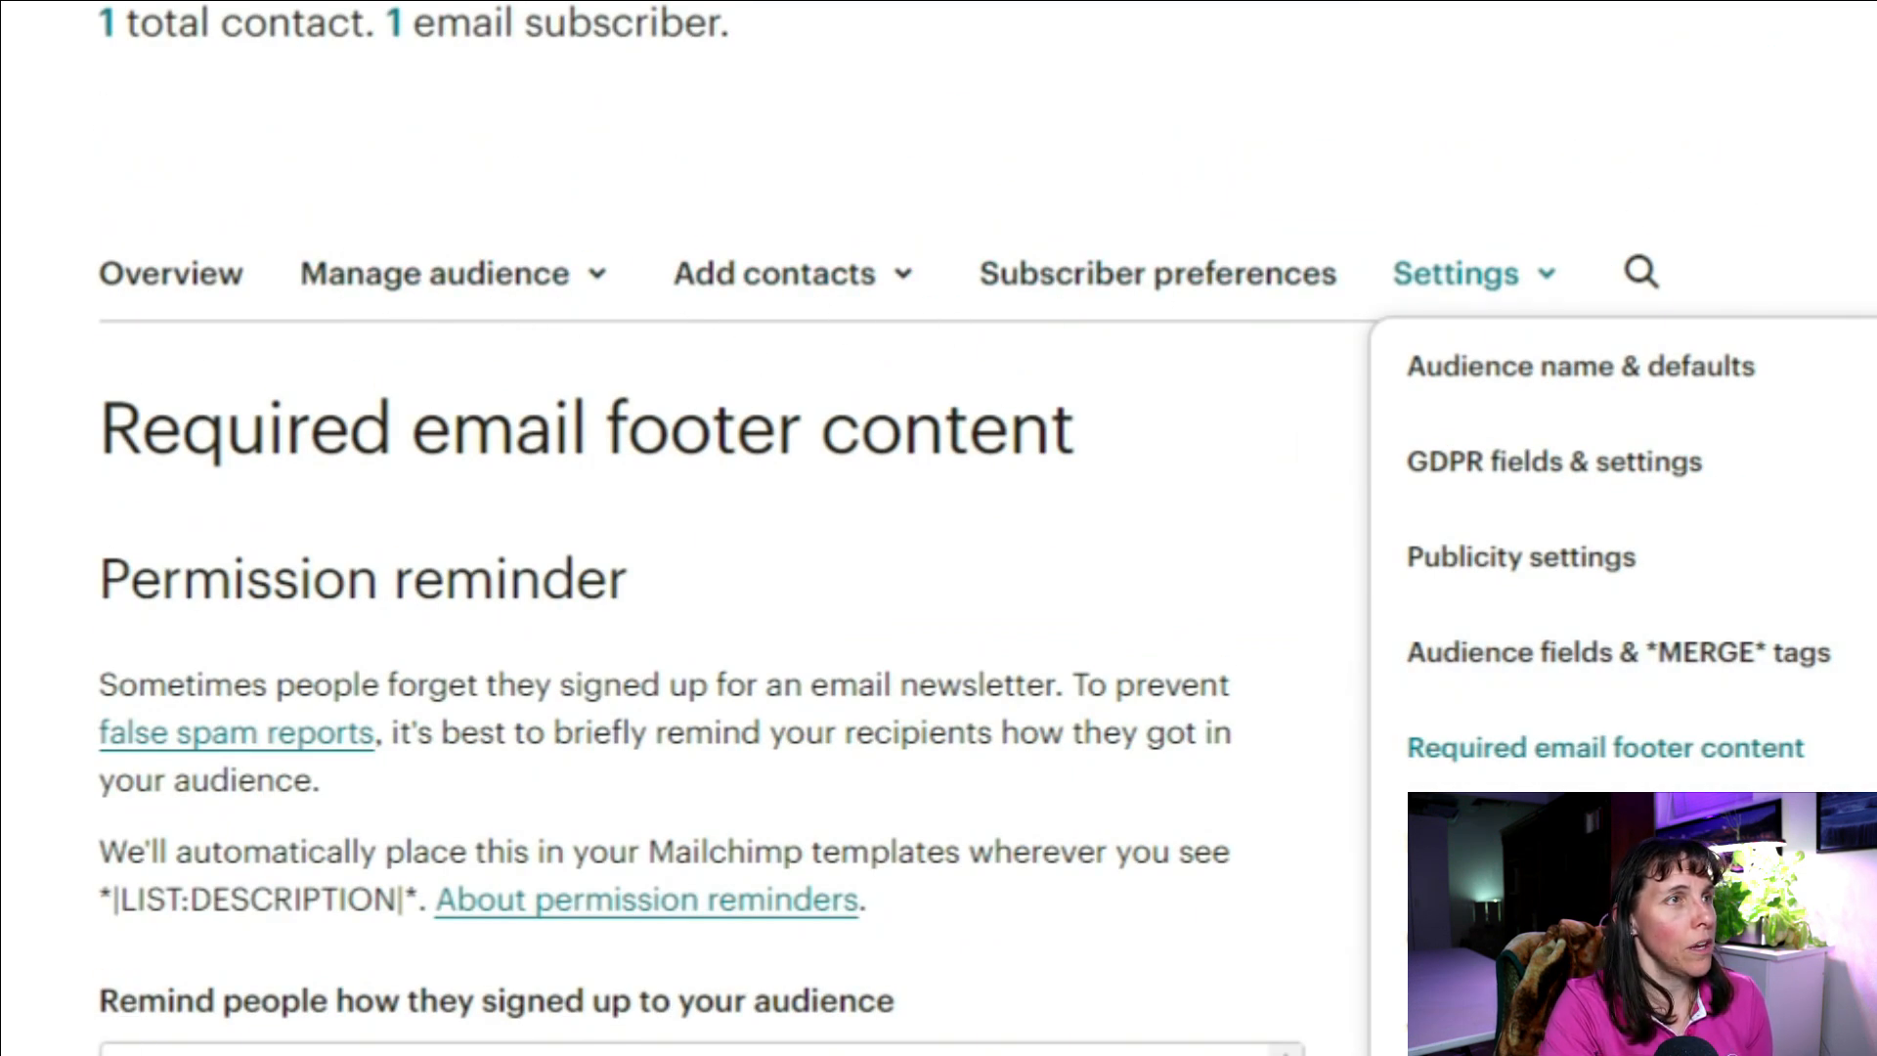
mouse_move(108, 449)
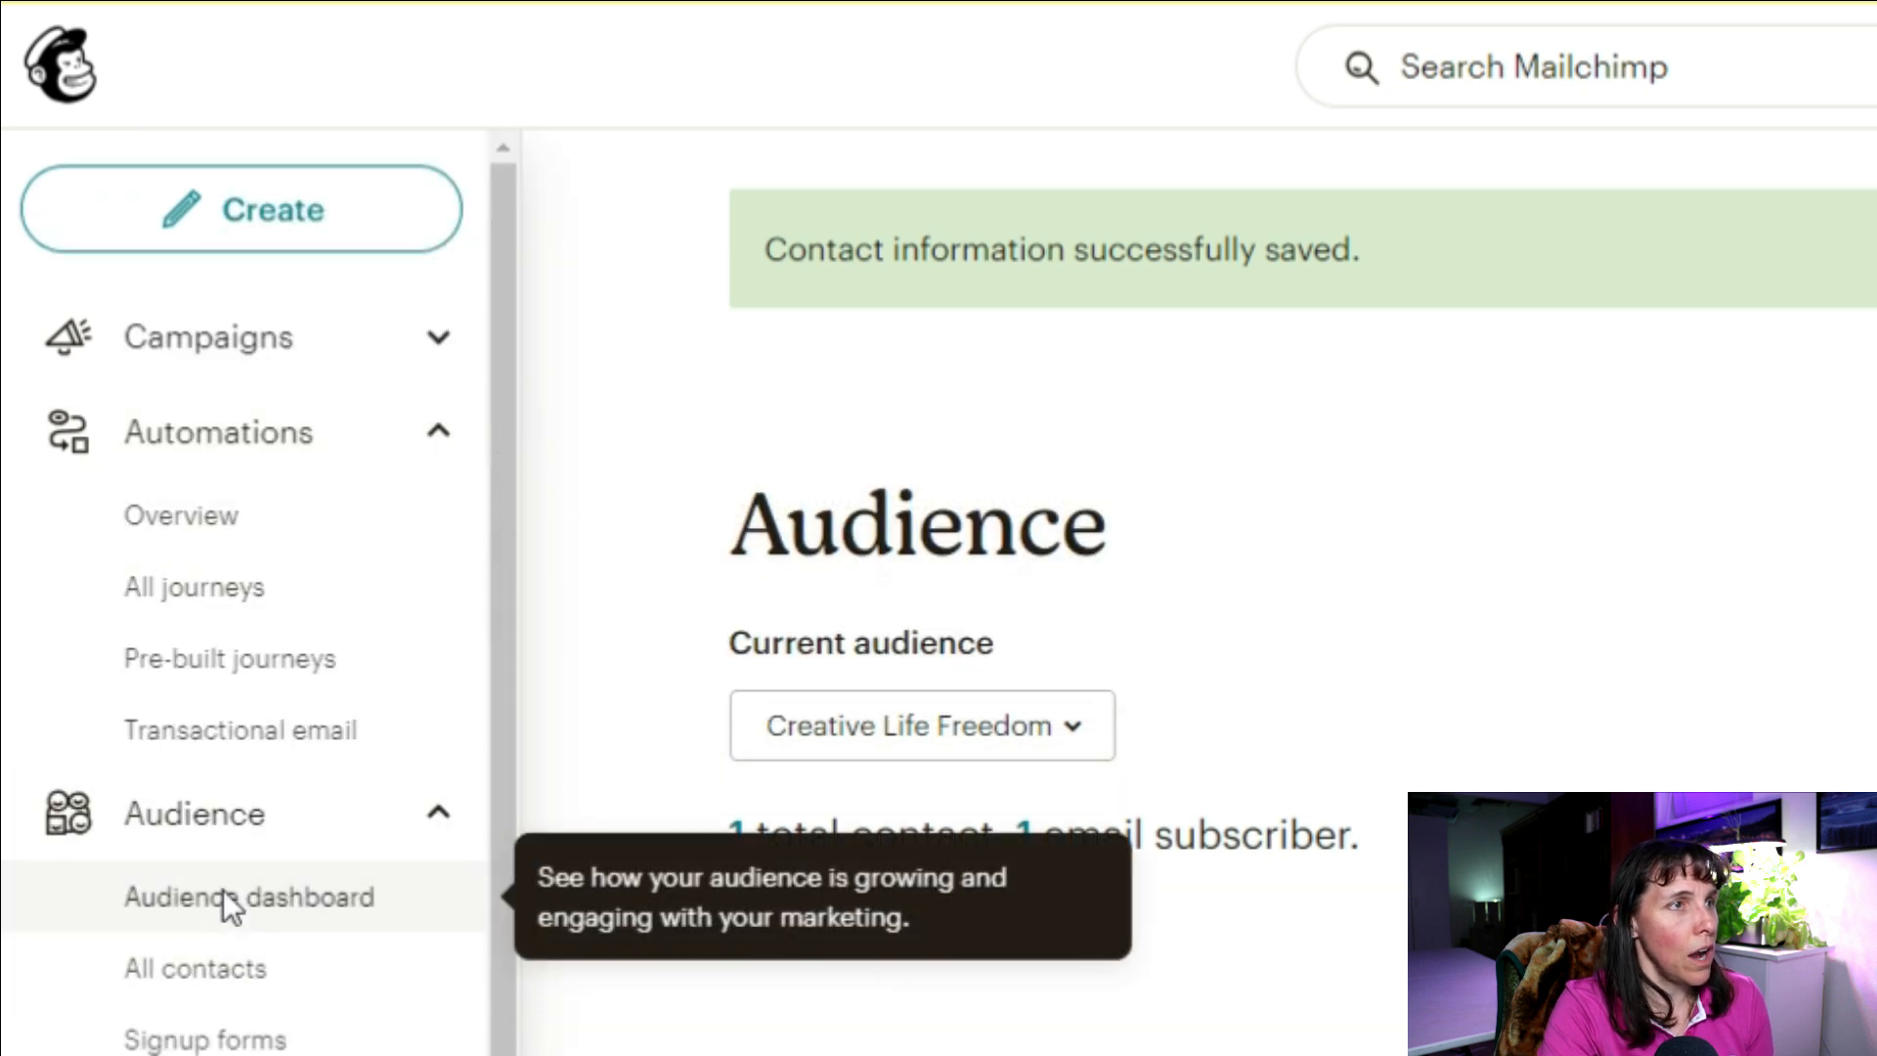
Step: Open the Audience dashboard and scroll to the 'Looking for more ways to build your audience' options
click(223, 889)
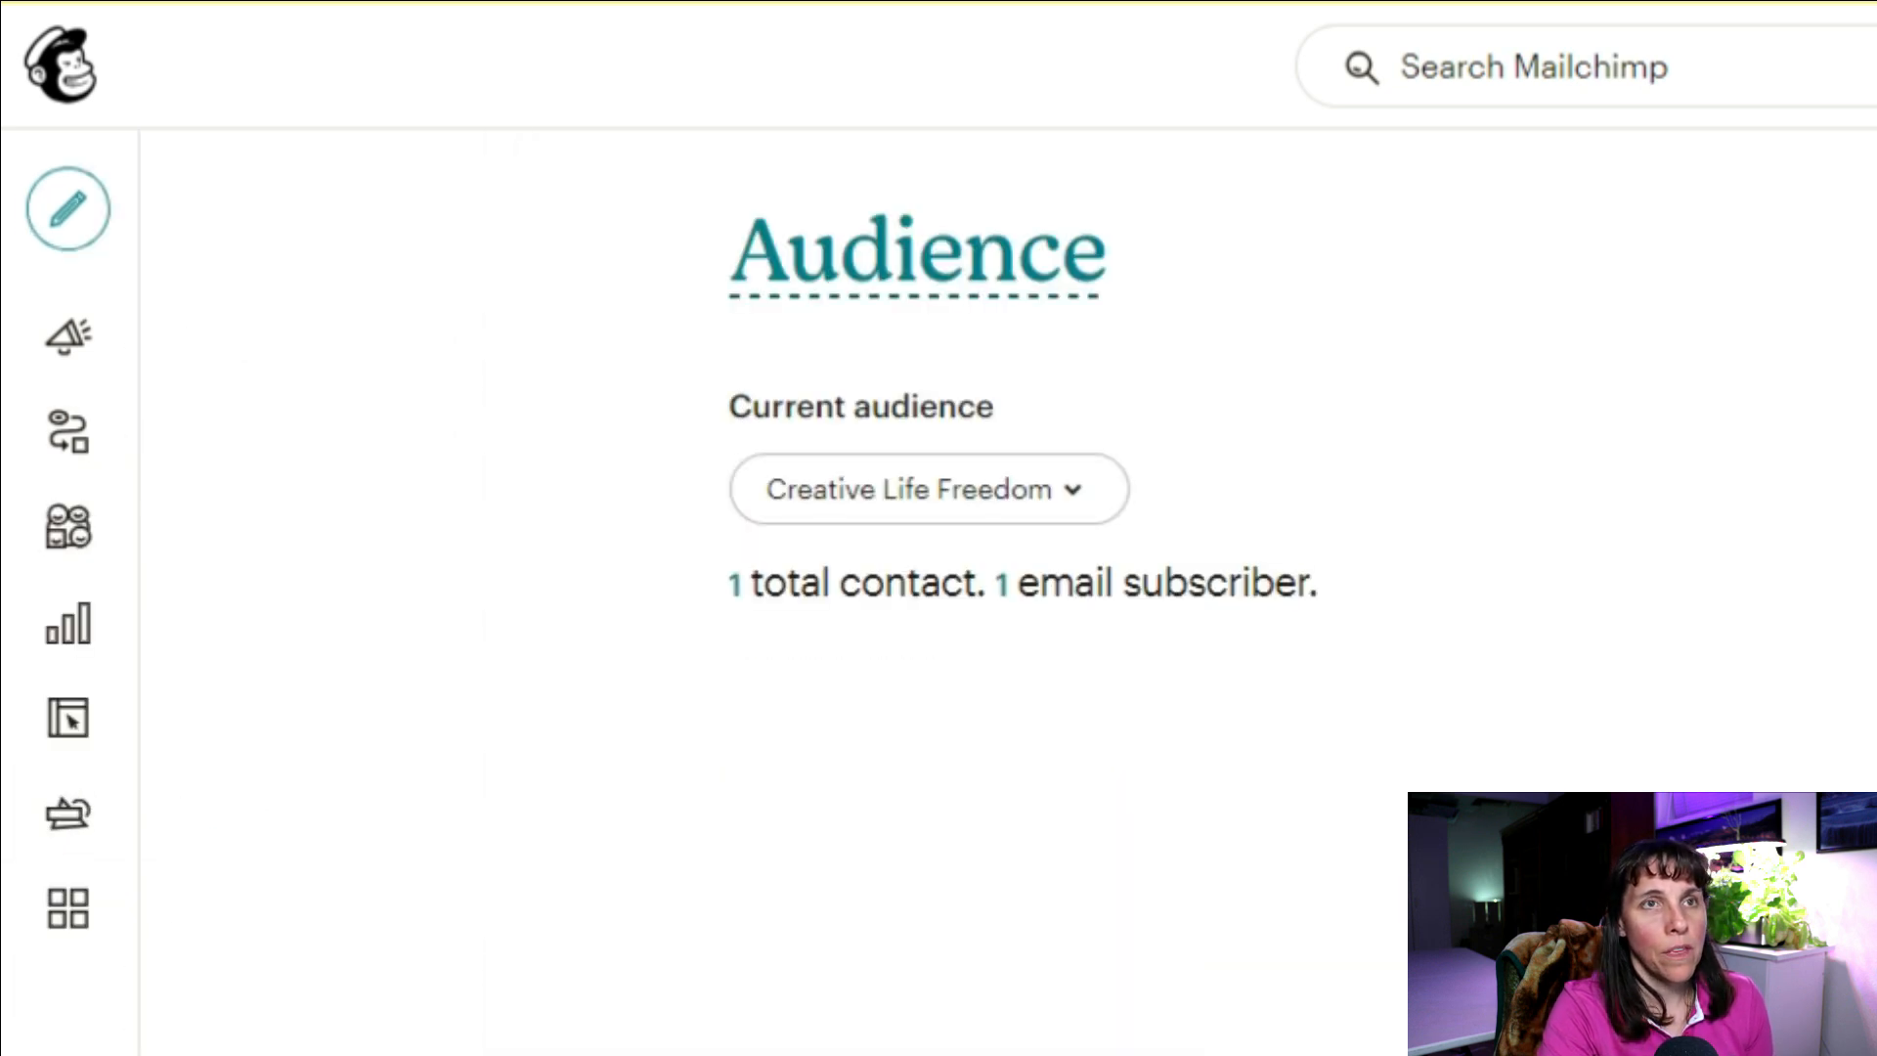
scroll(1349, 196, down, 6)
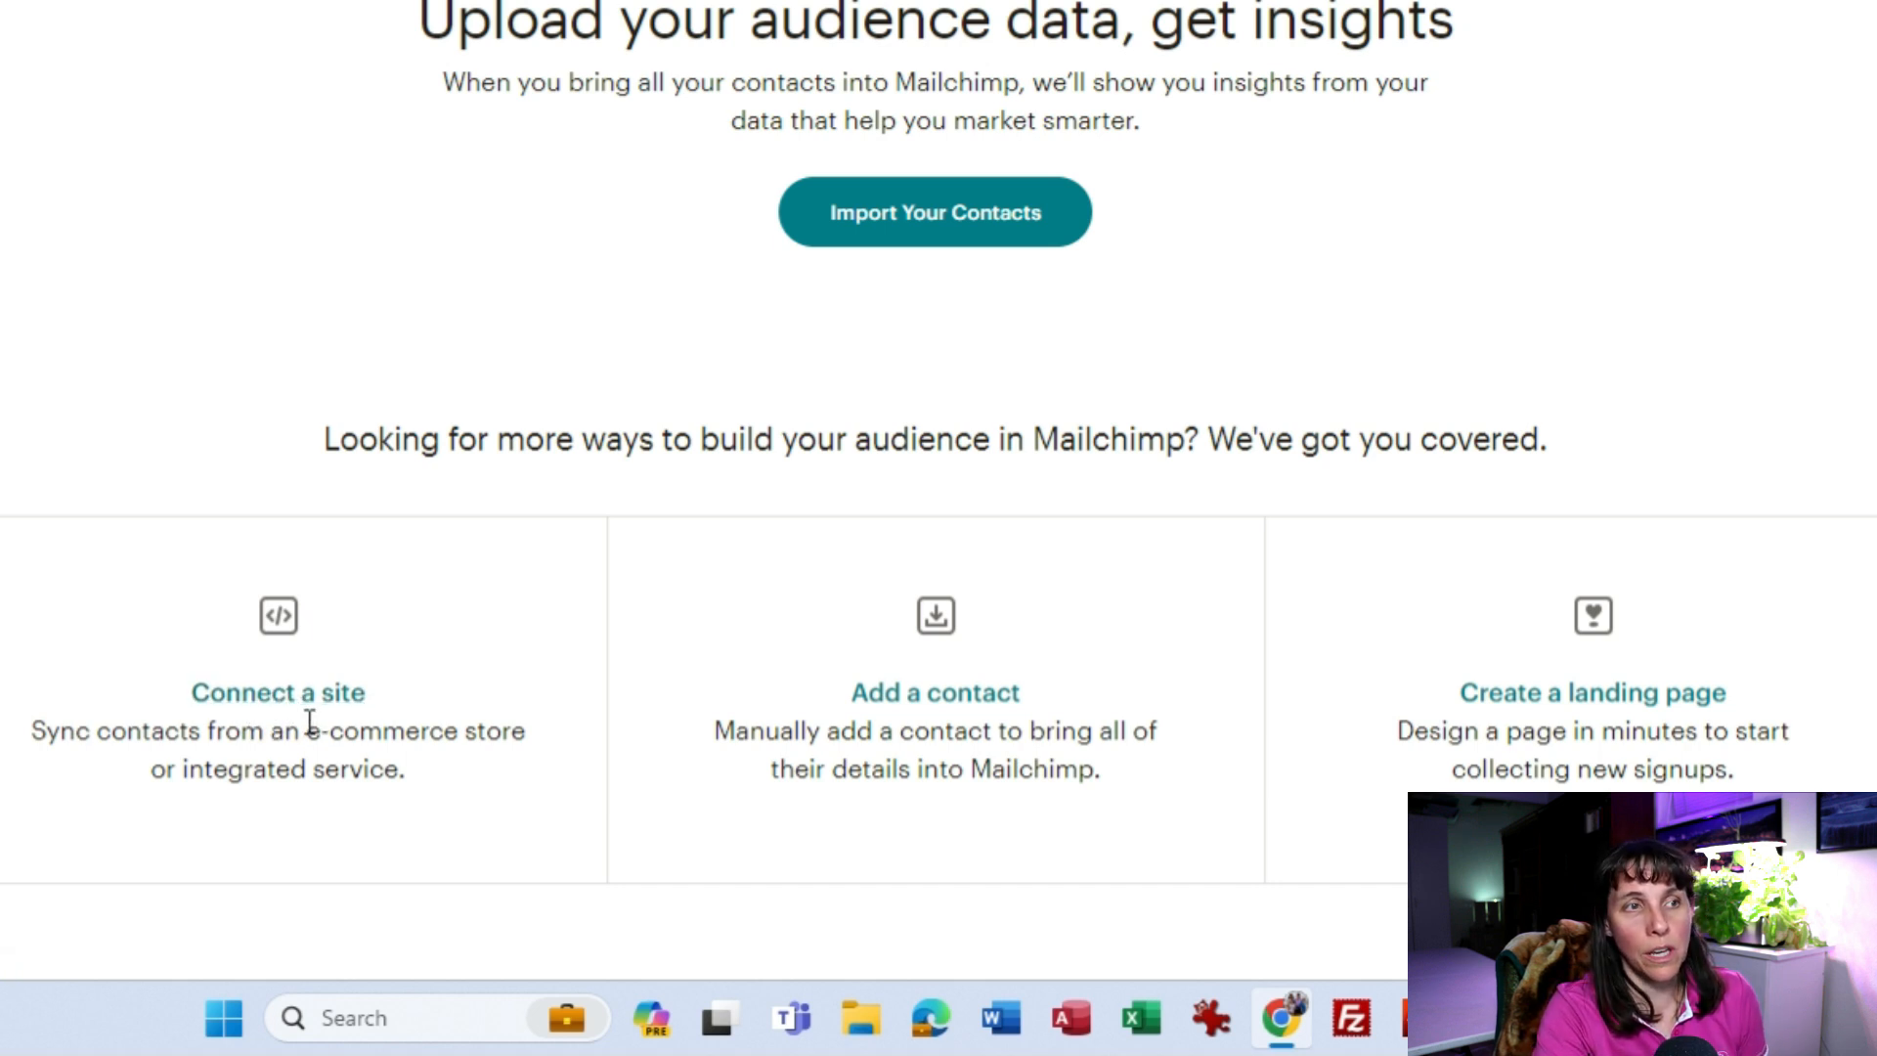
Step: Create a landing page named '5 Passive Income Strategies' for the Creative Life Freedom audience
click(1611, 696)
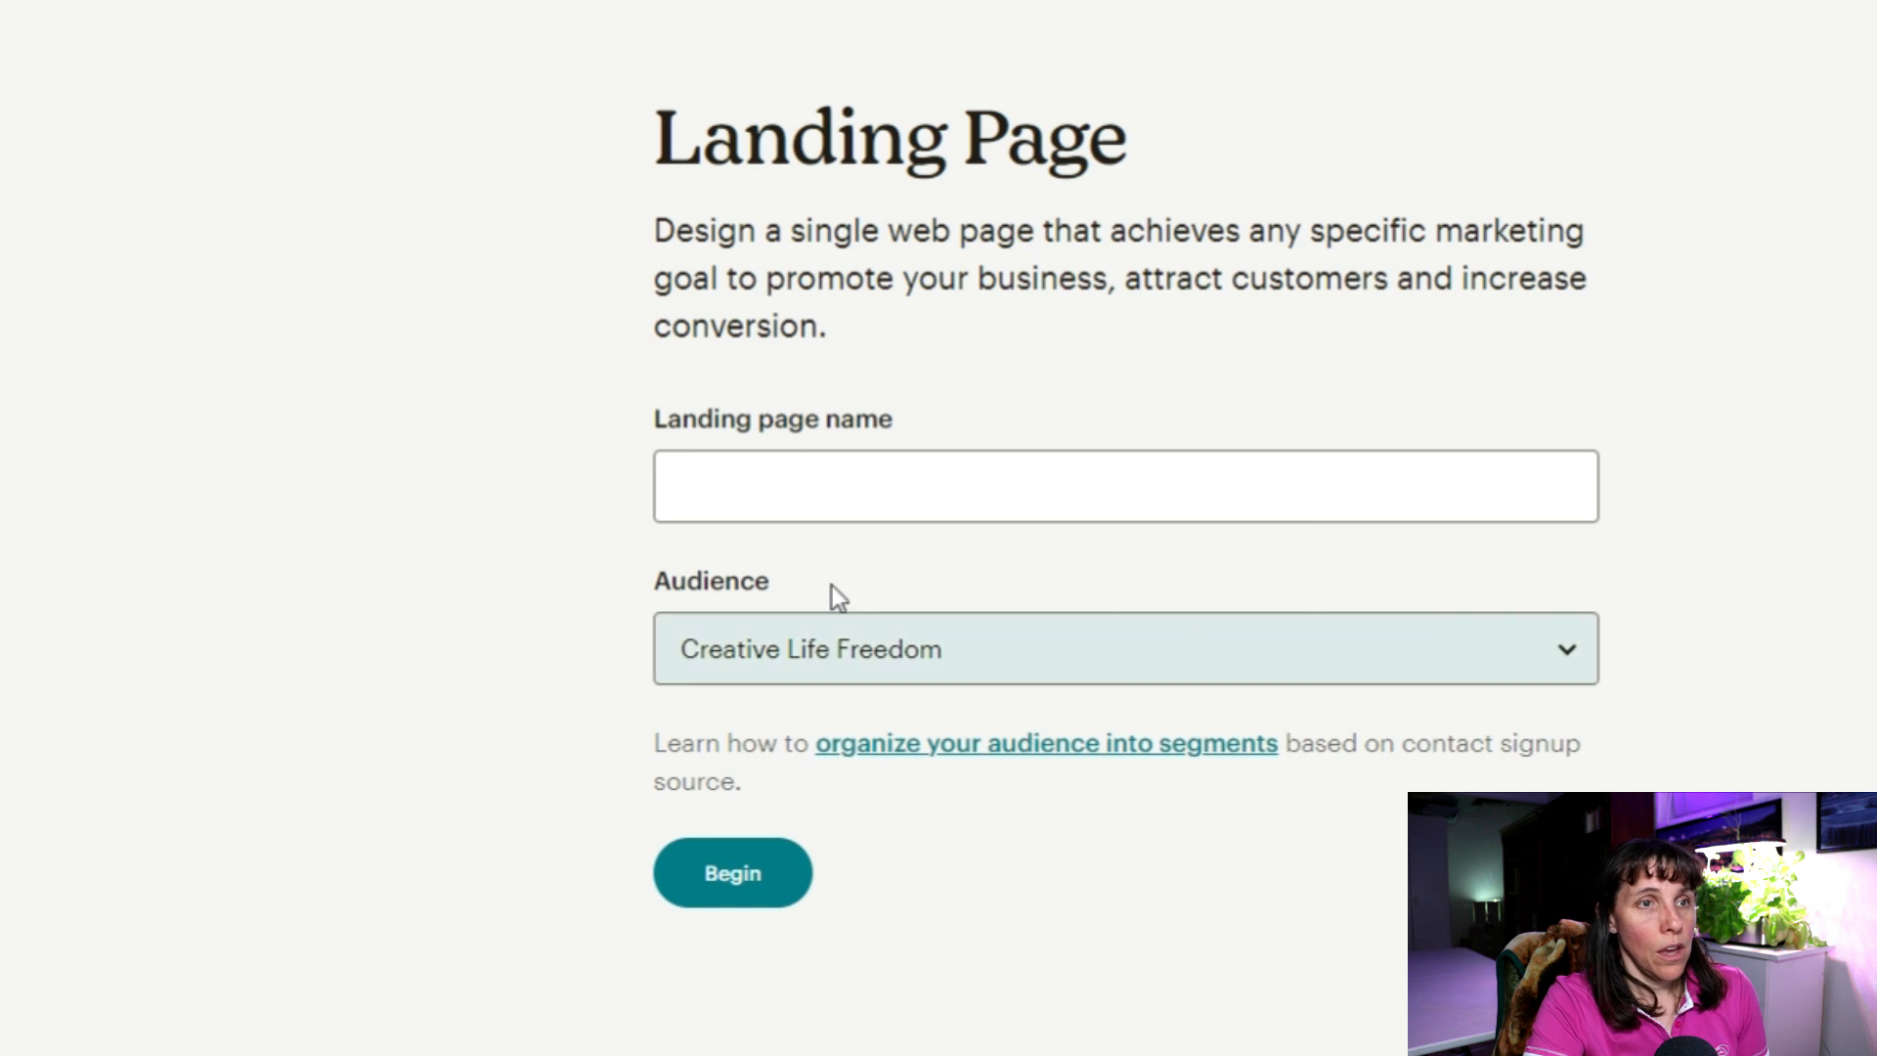
click(813, 484)
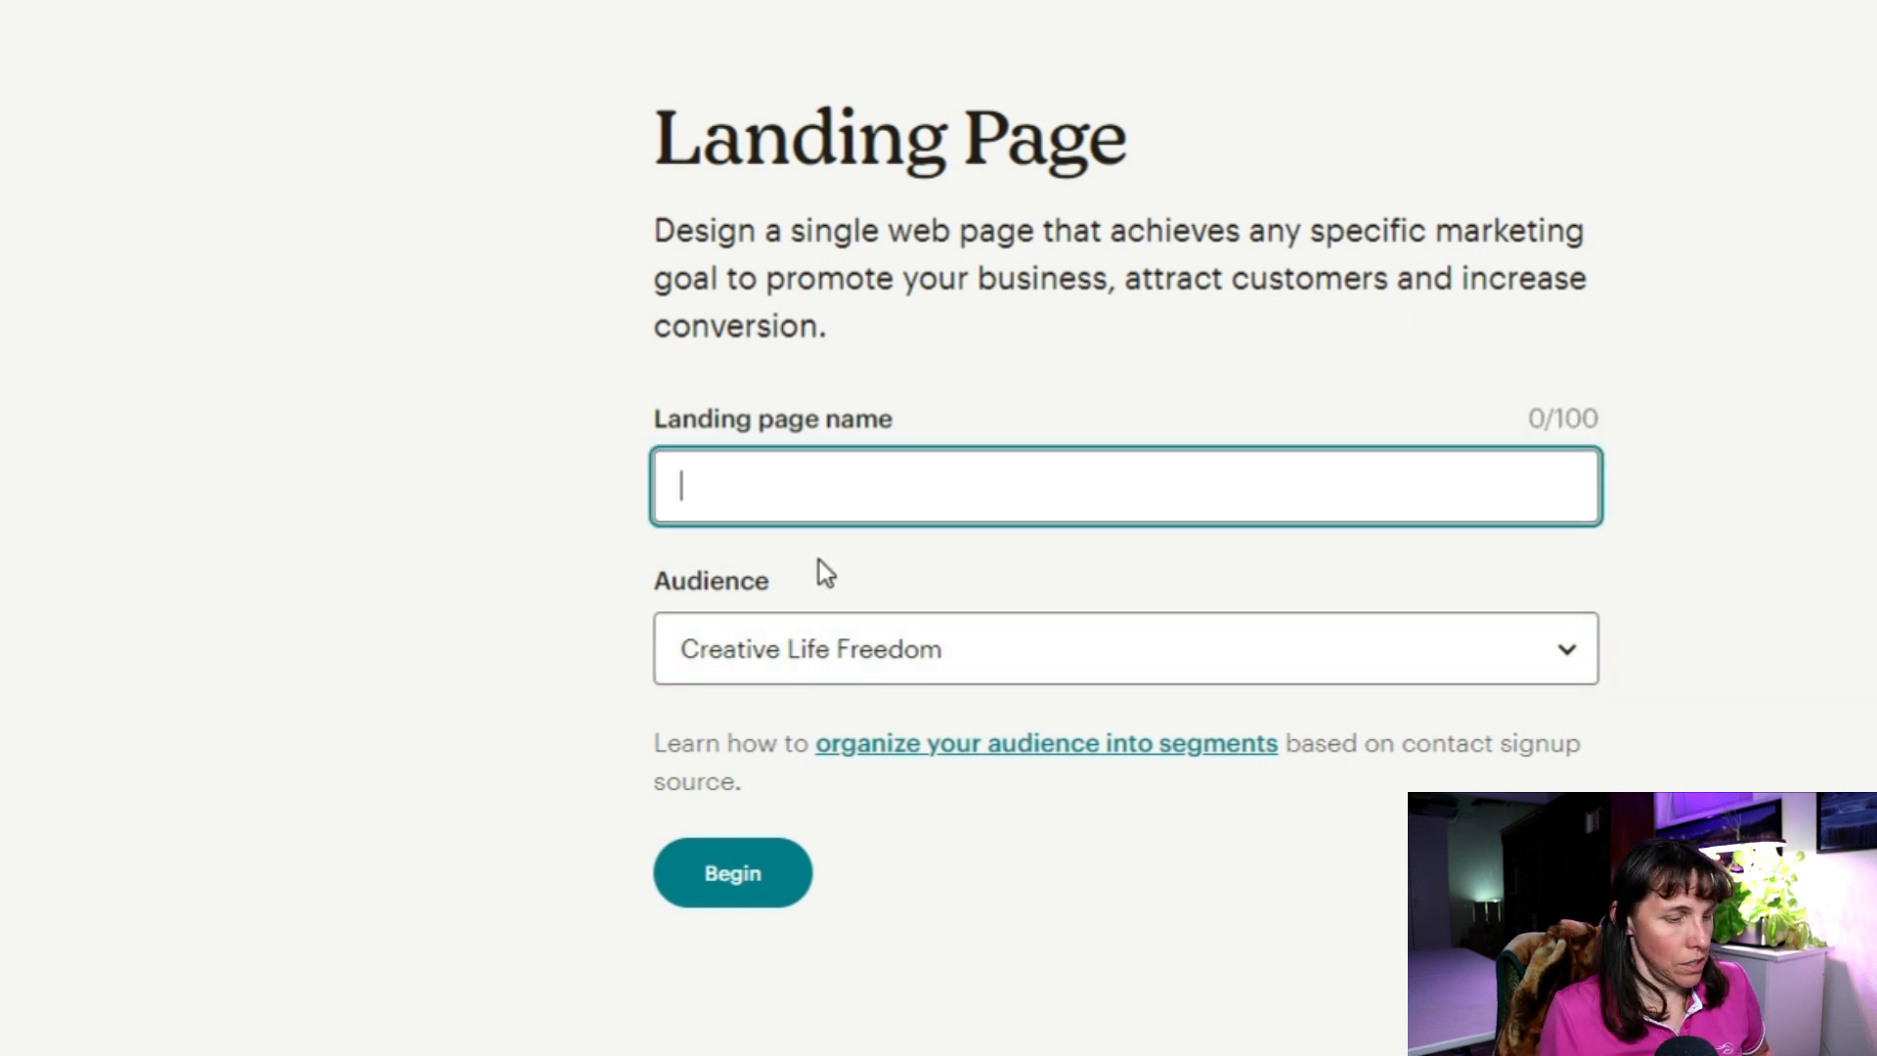
text(5 Passive Income Strategies)
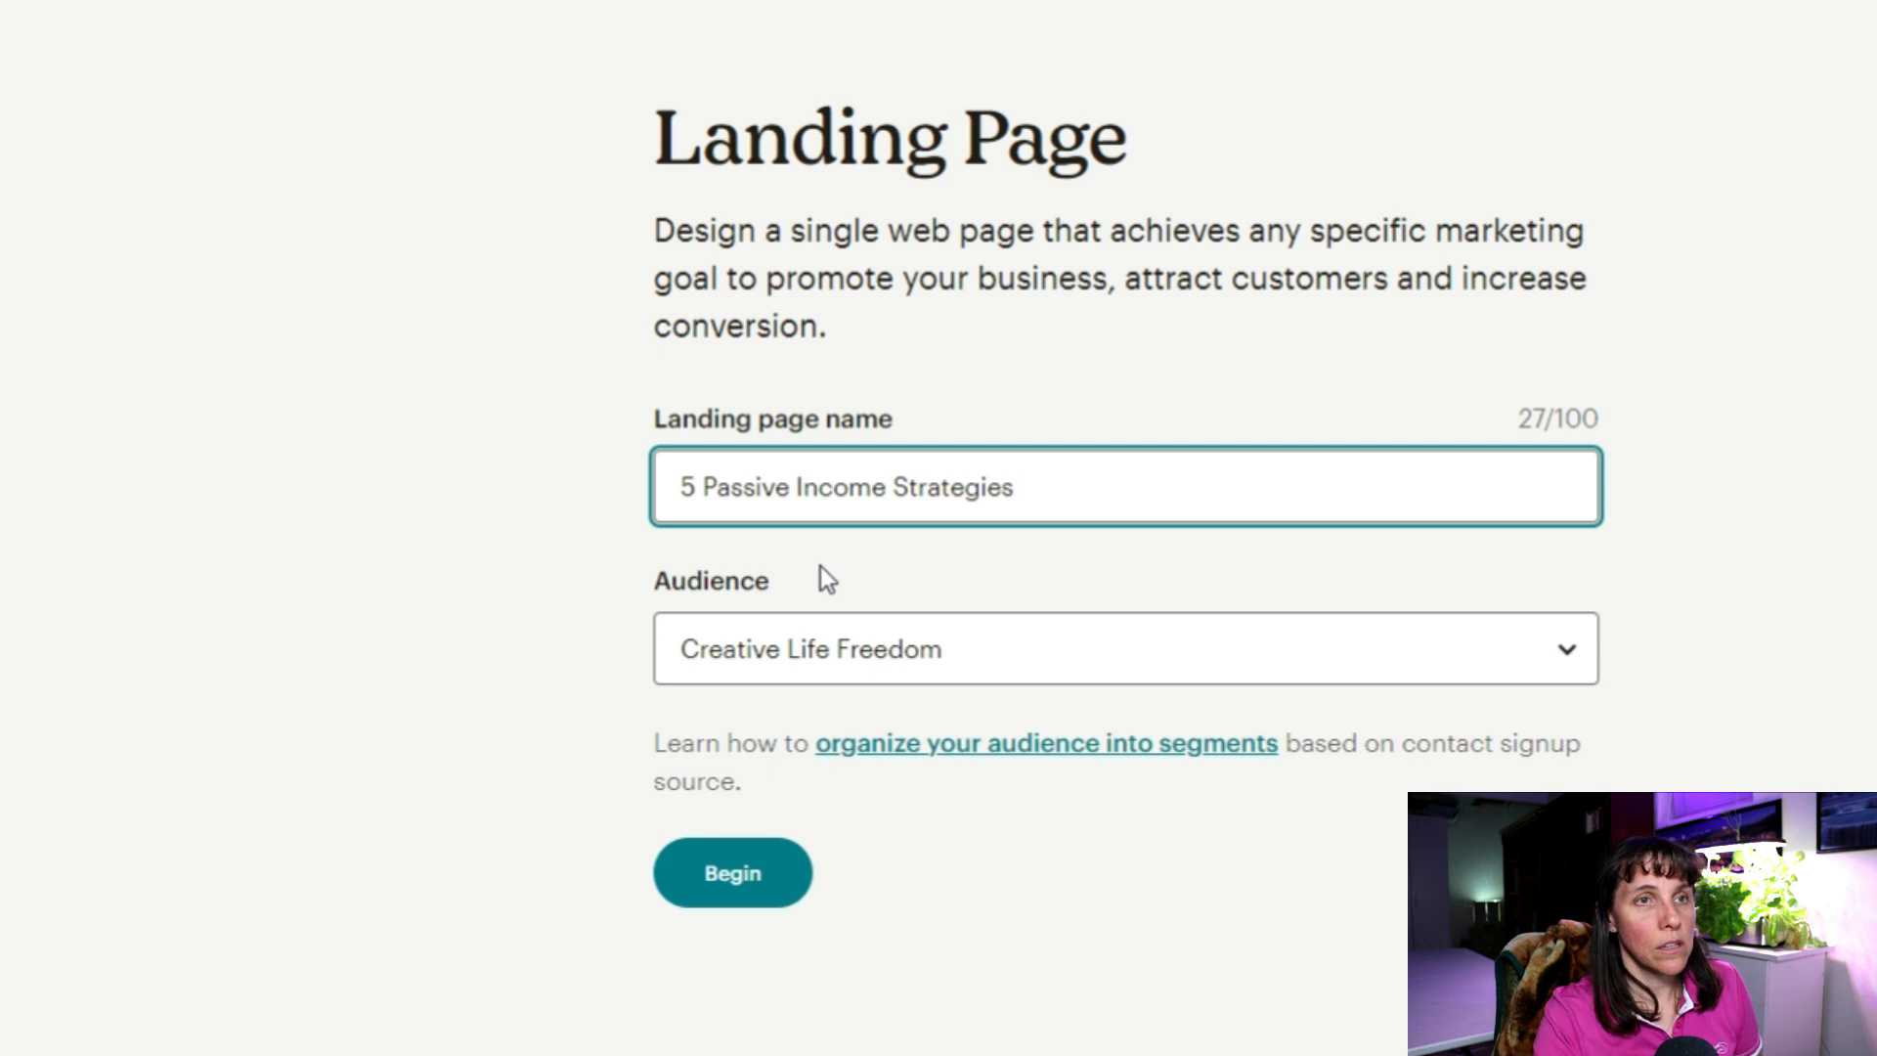
click(725, 875)
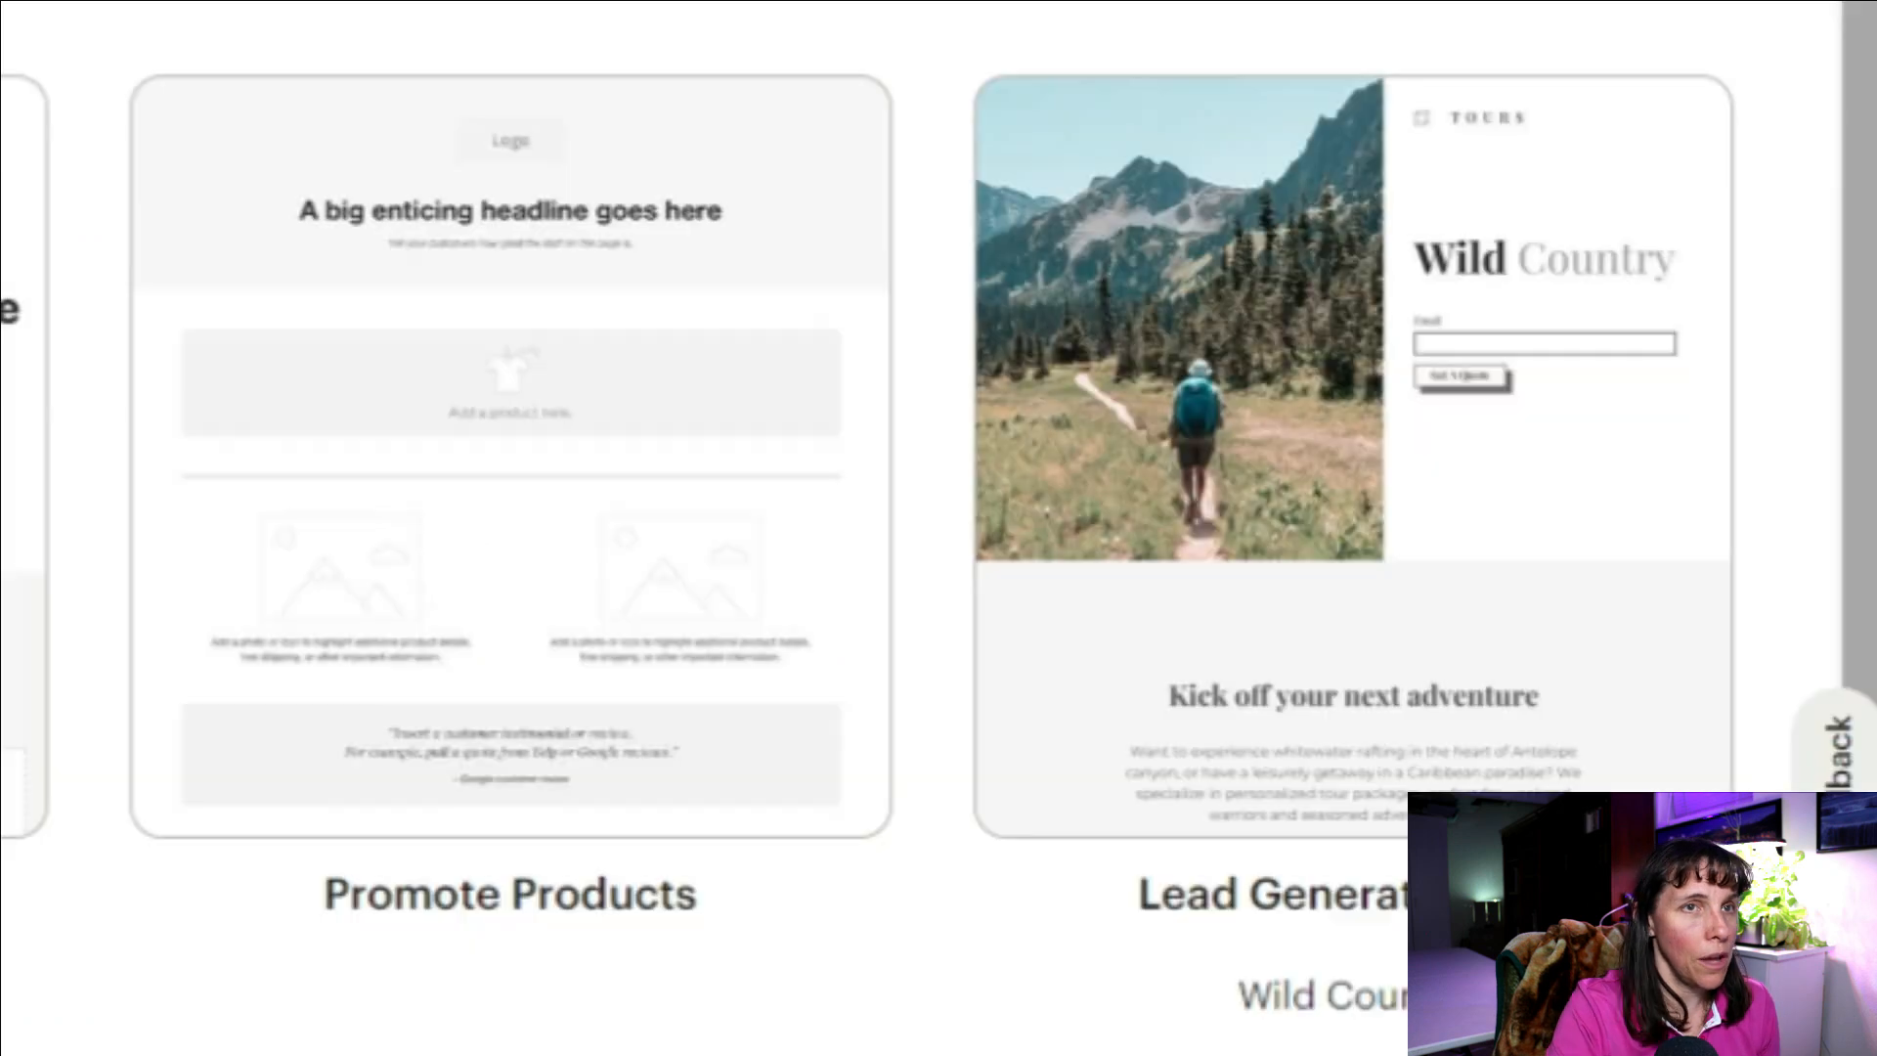
Step: Apply the Wild Country template and inspect its email signup form and Subscribe button
click(1269, 518)
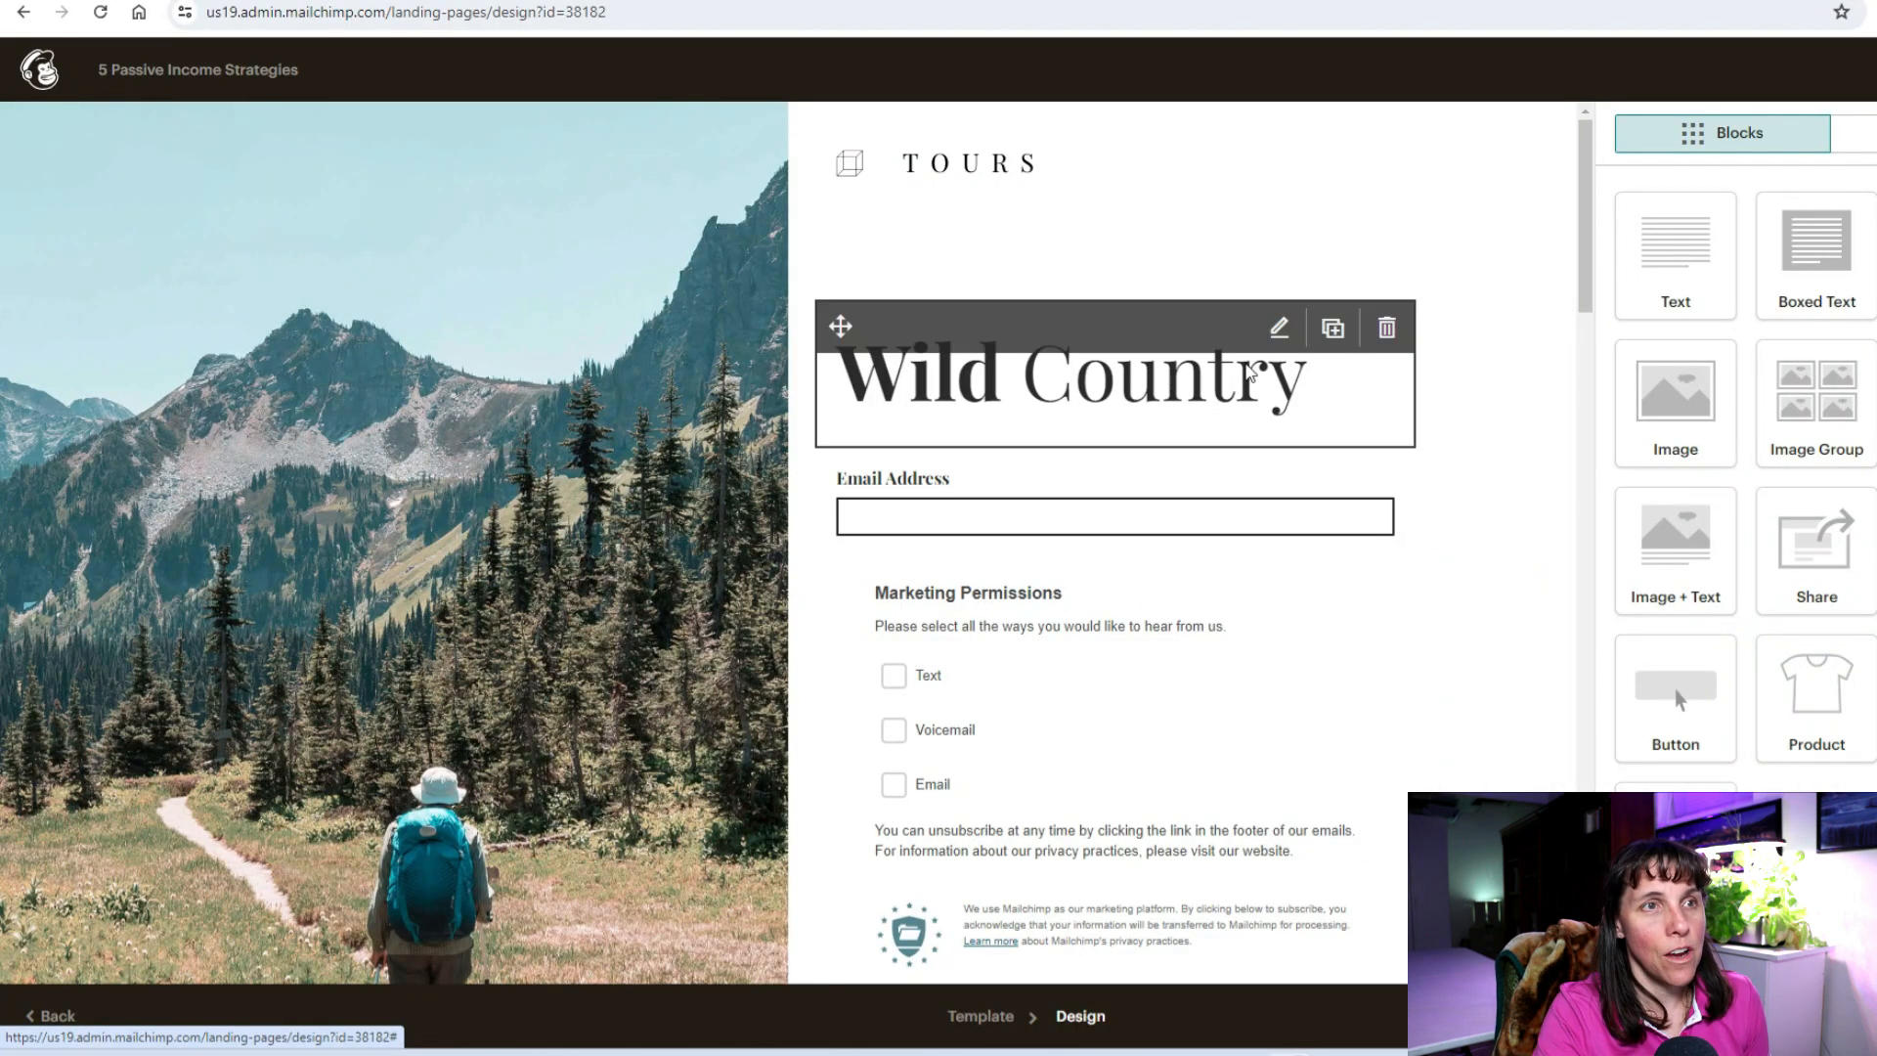
scroll(1064, 354, down, 1)
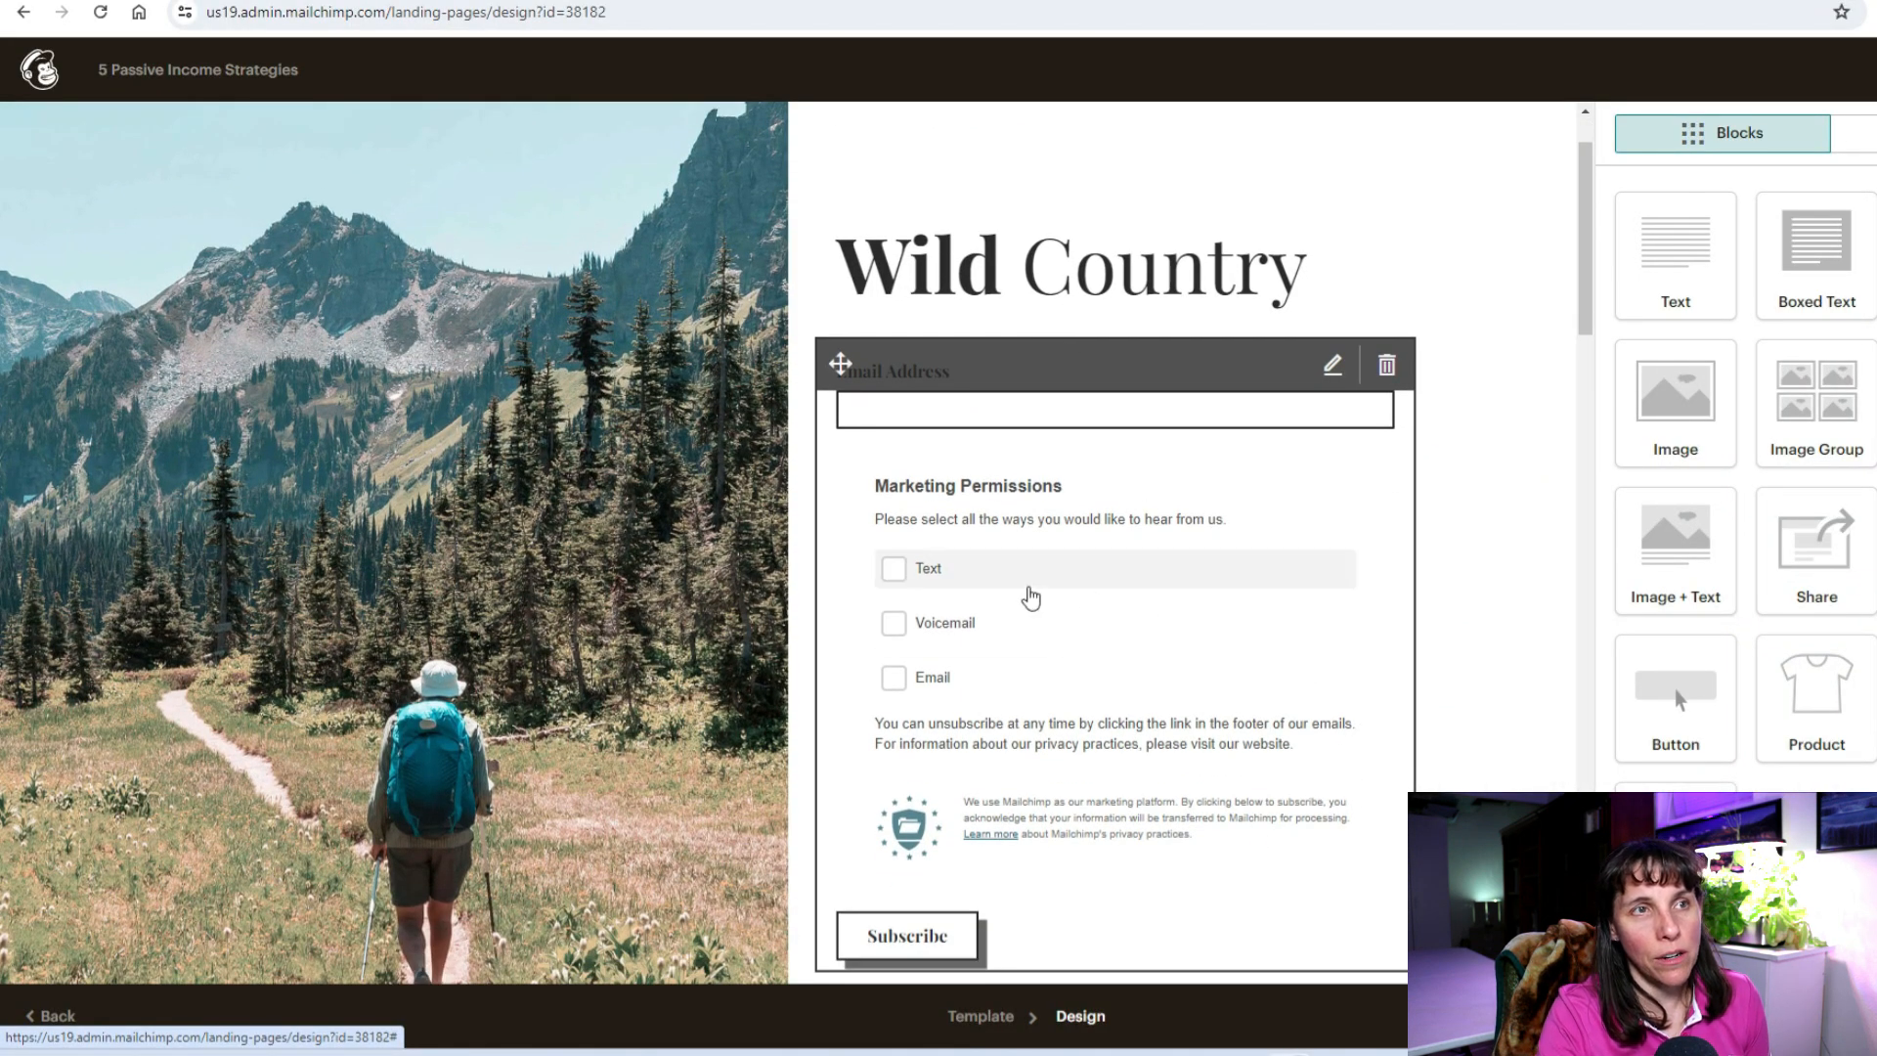
scroll(1056, 407, up, 1)
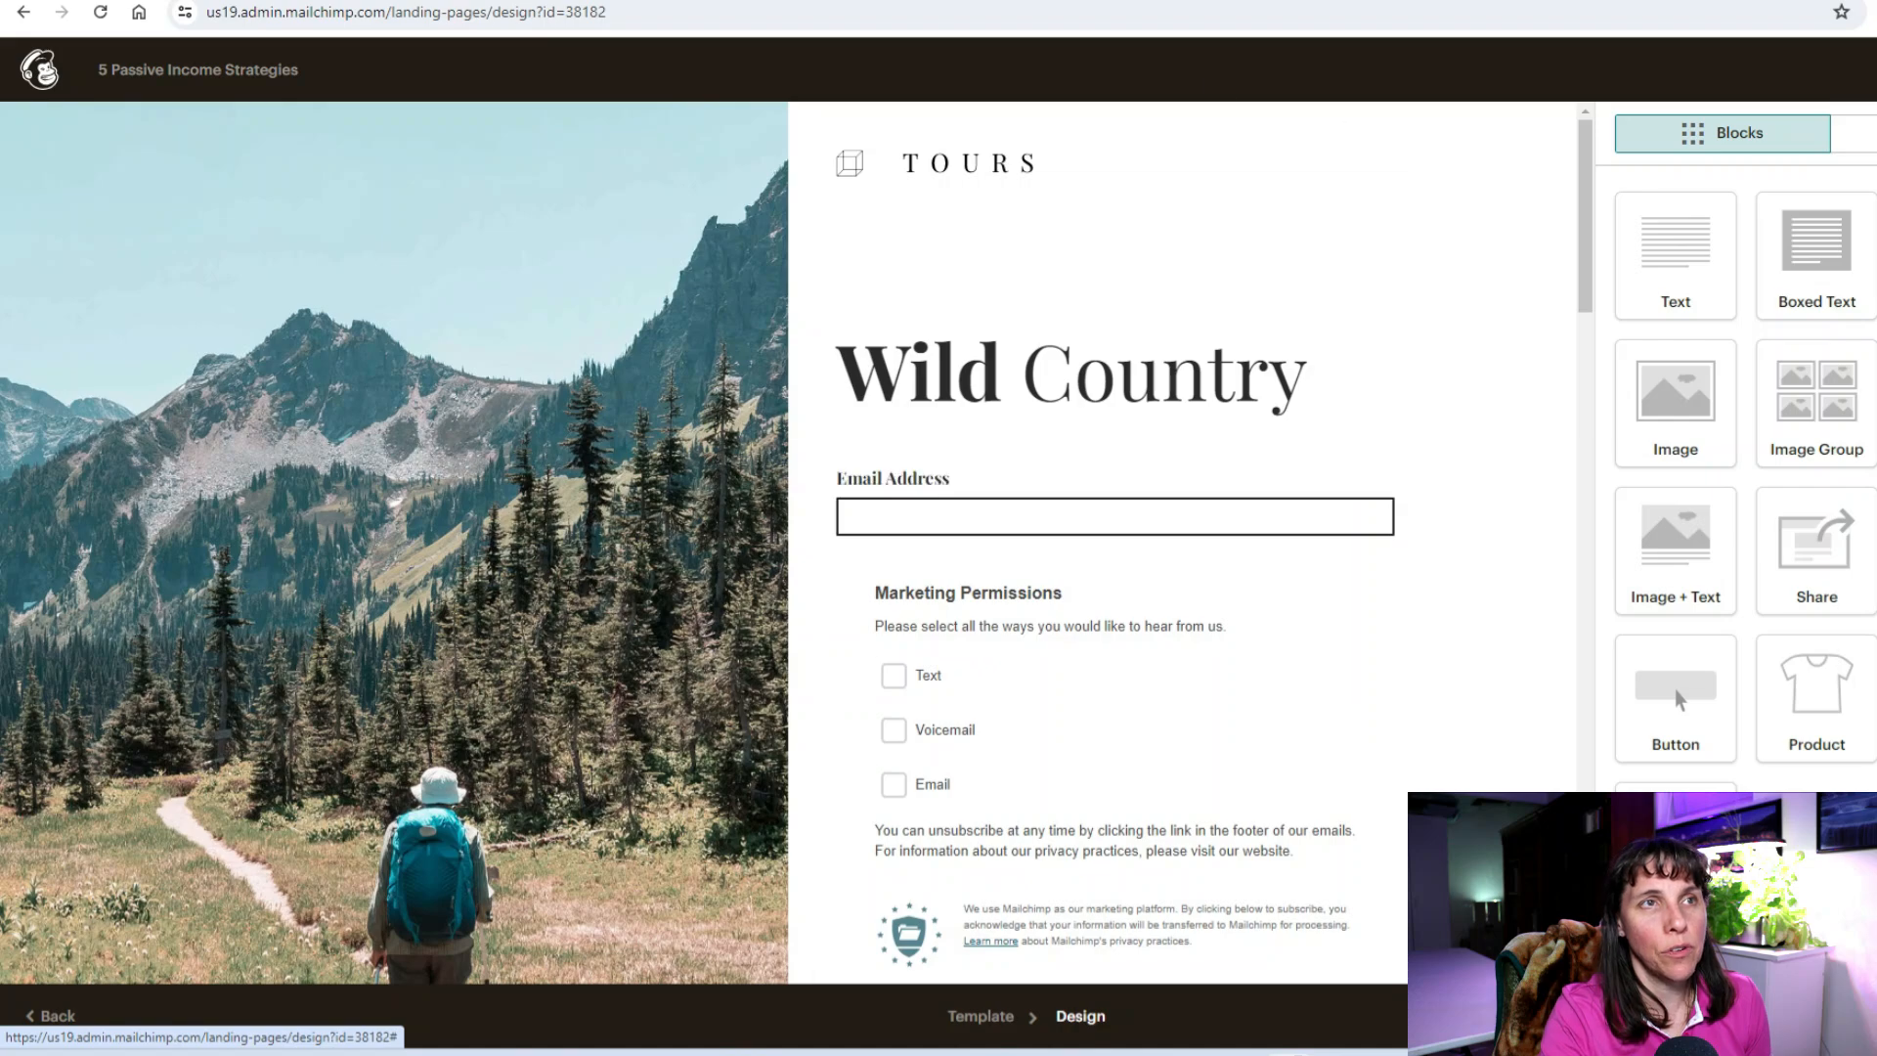
scroll(1164, 515, down, 3)
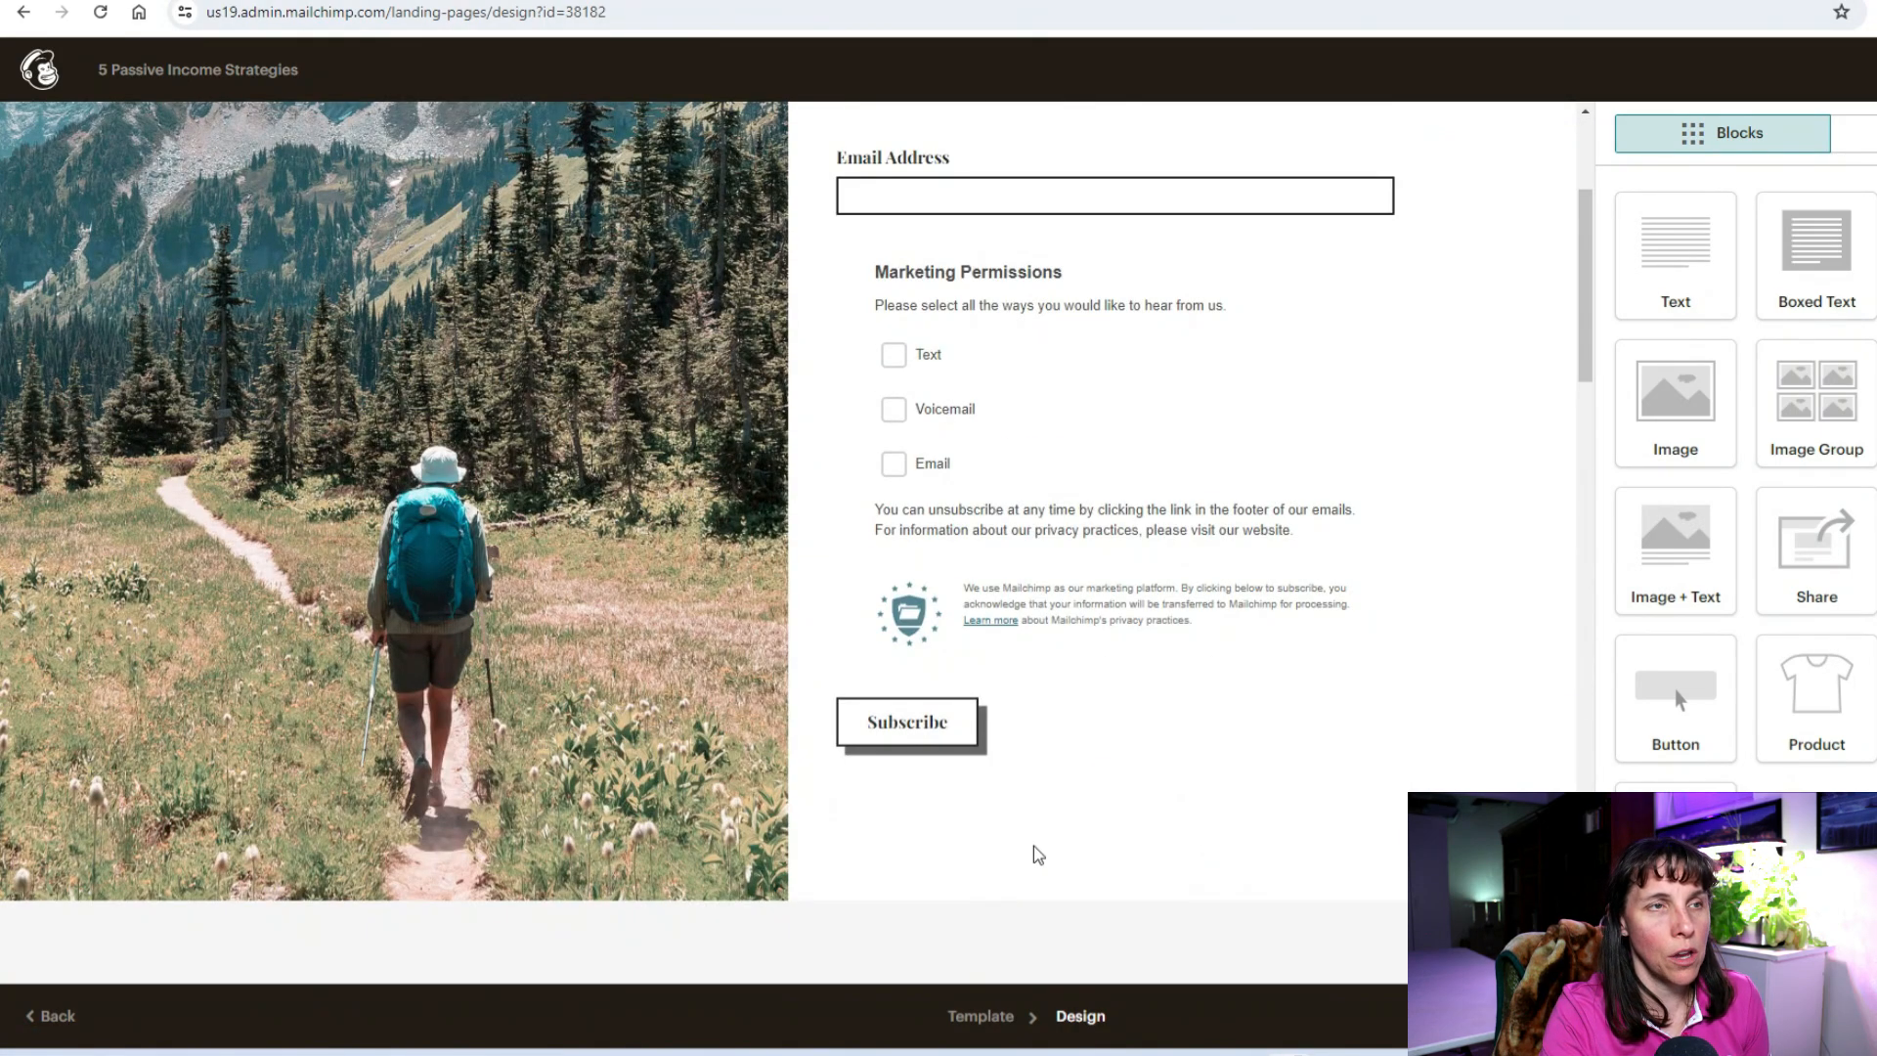
scroll(1210, 607, up, 3)
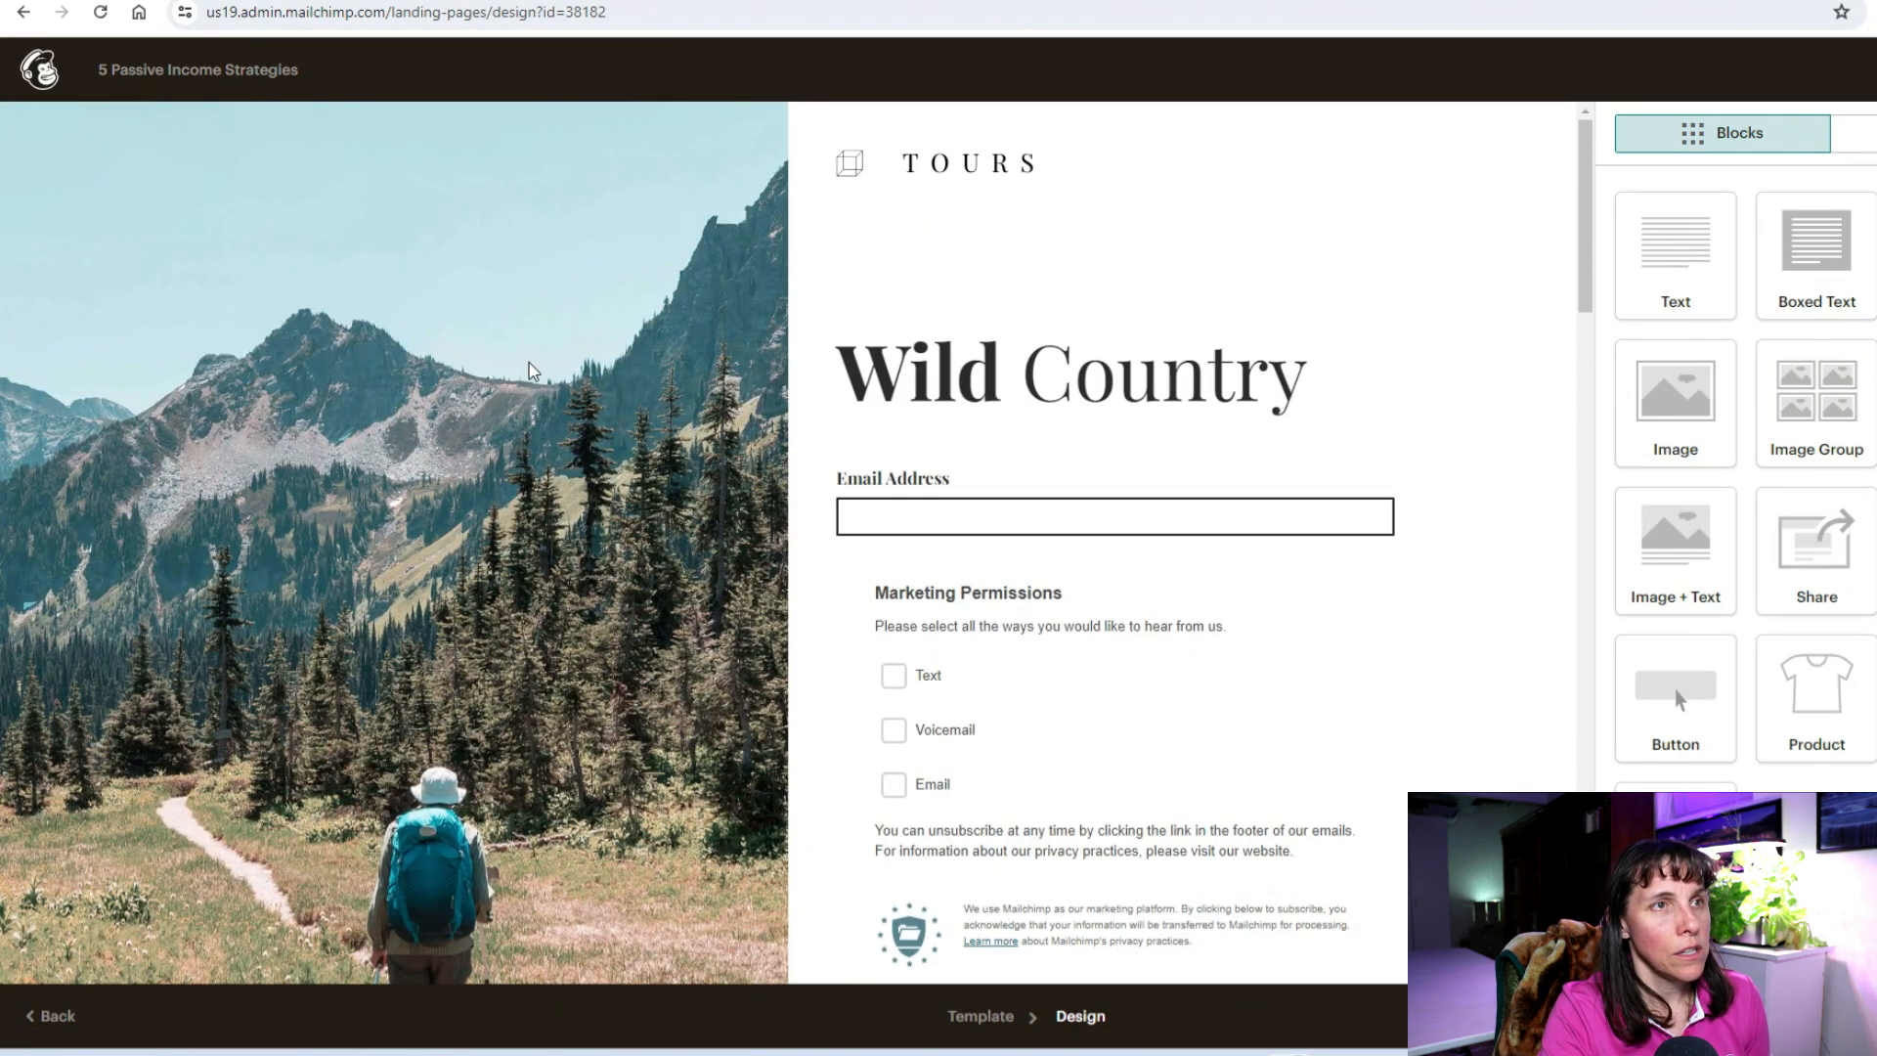
scroll(443, 382, down, 3)
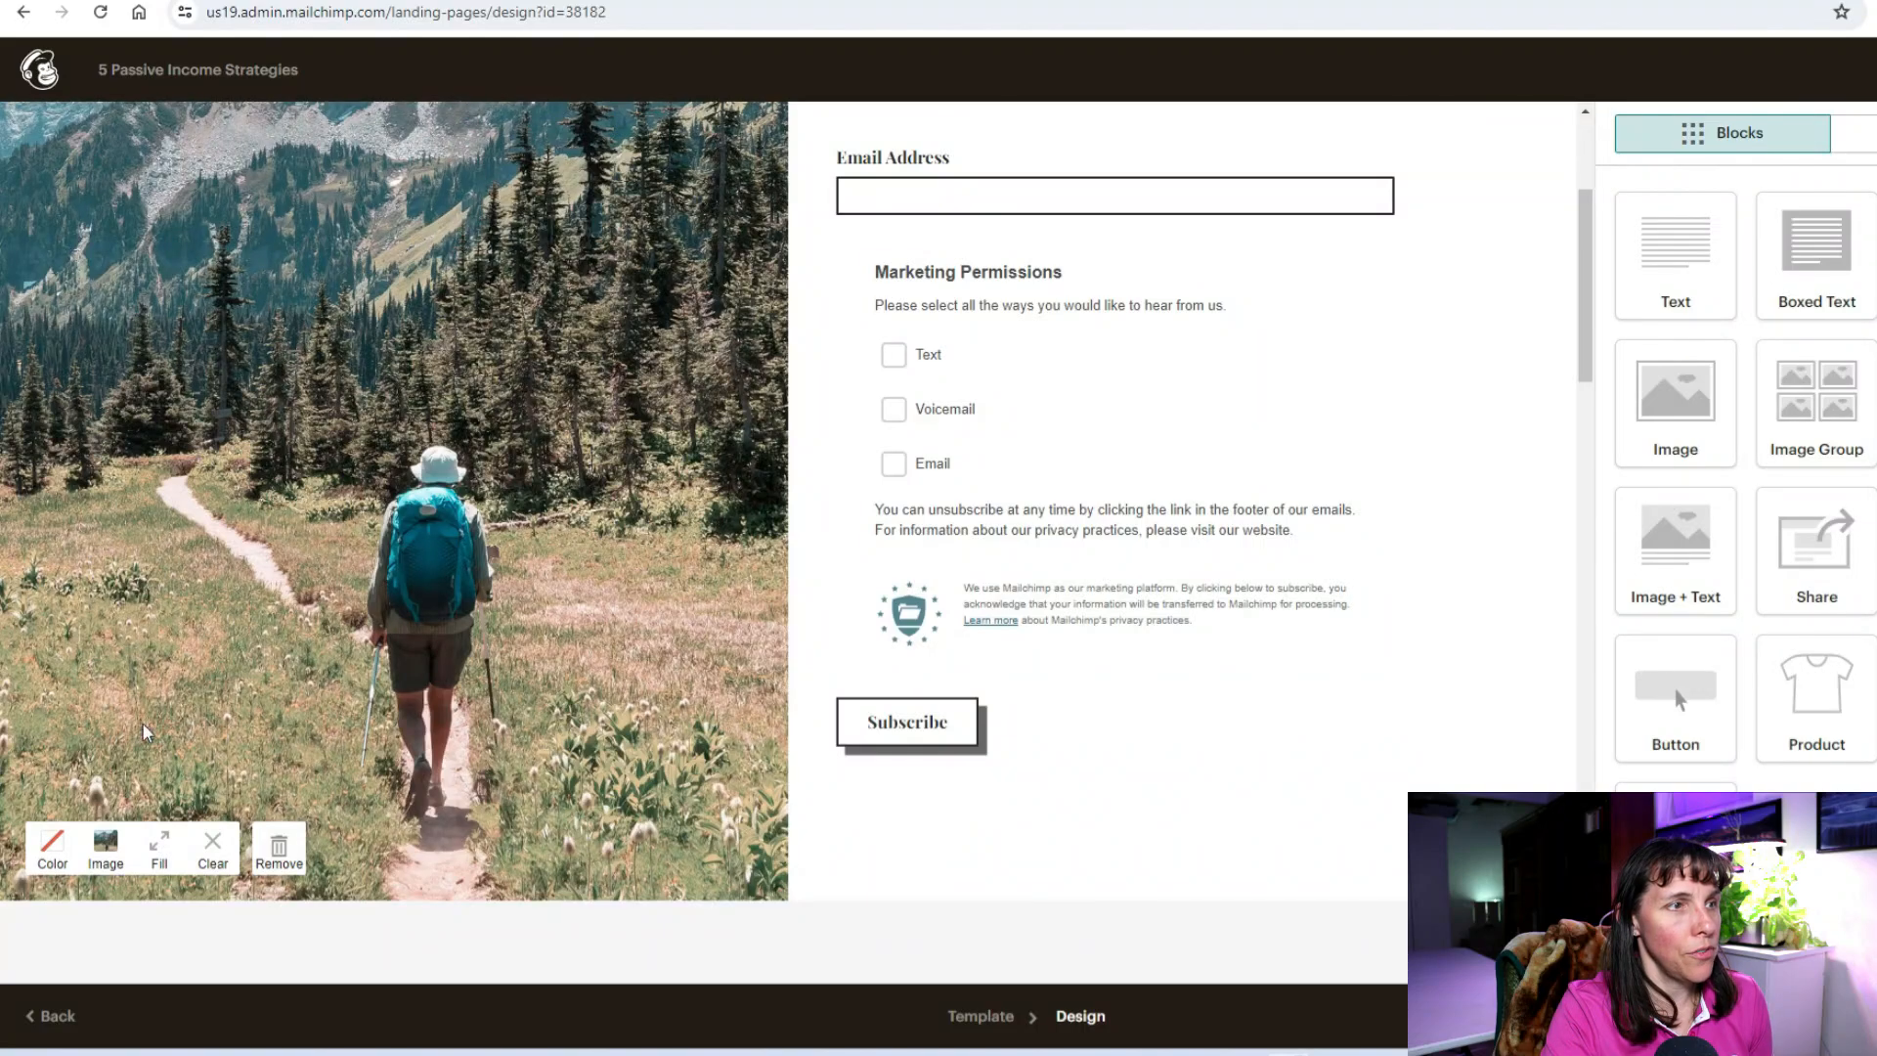
Step: Replace the top hiker photo with a dollar-bills graphic uploaded from the Creative Profits Academy folder
click(106, 846)
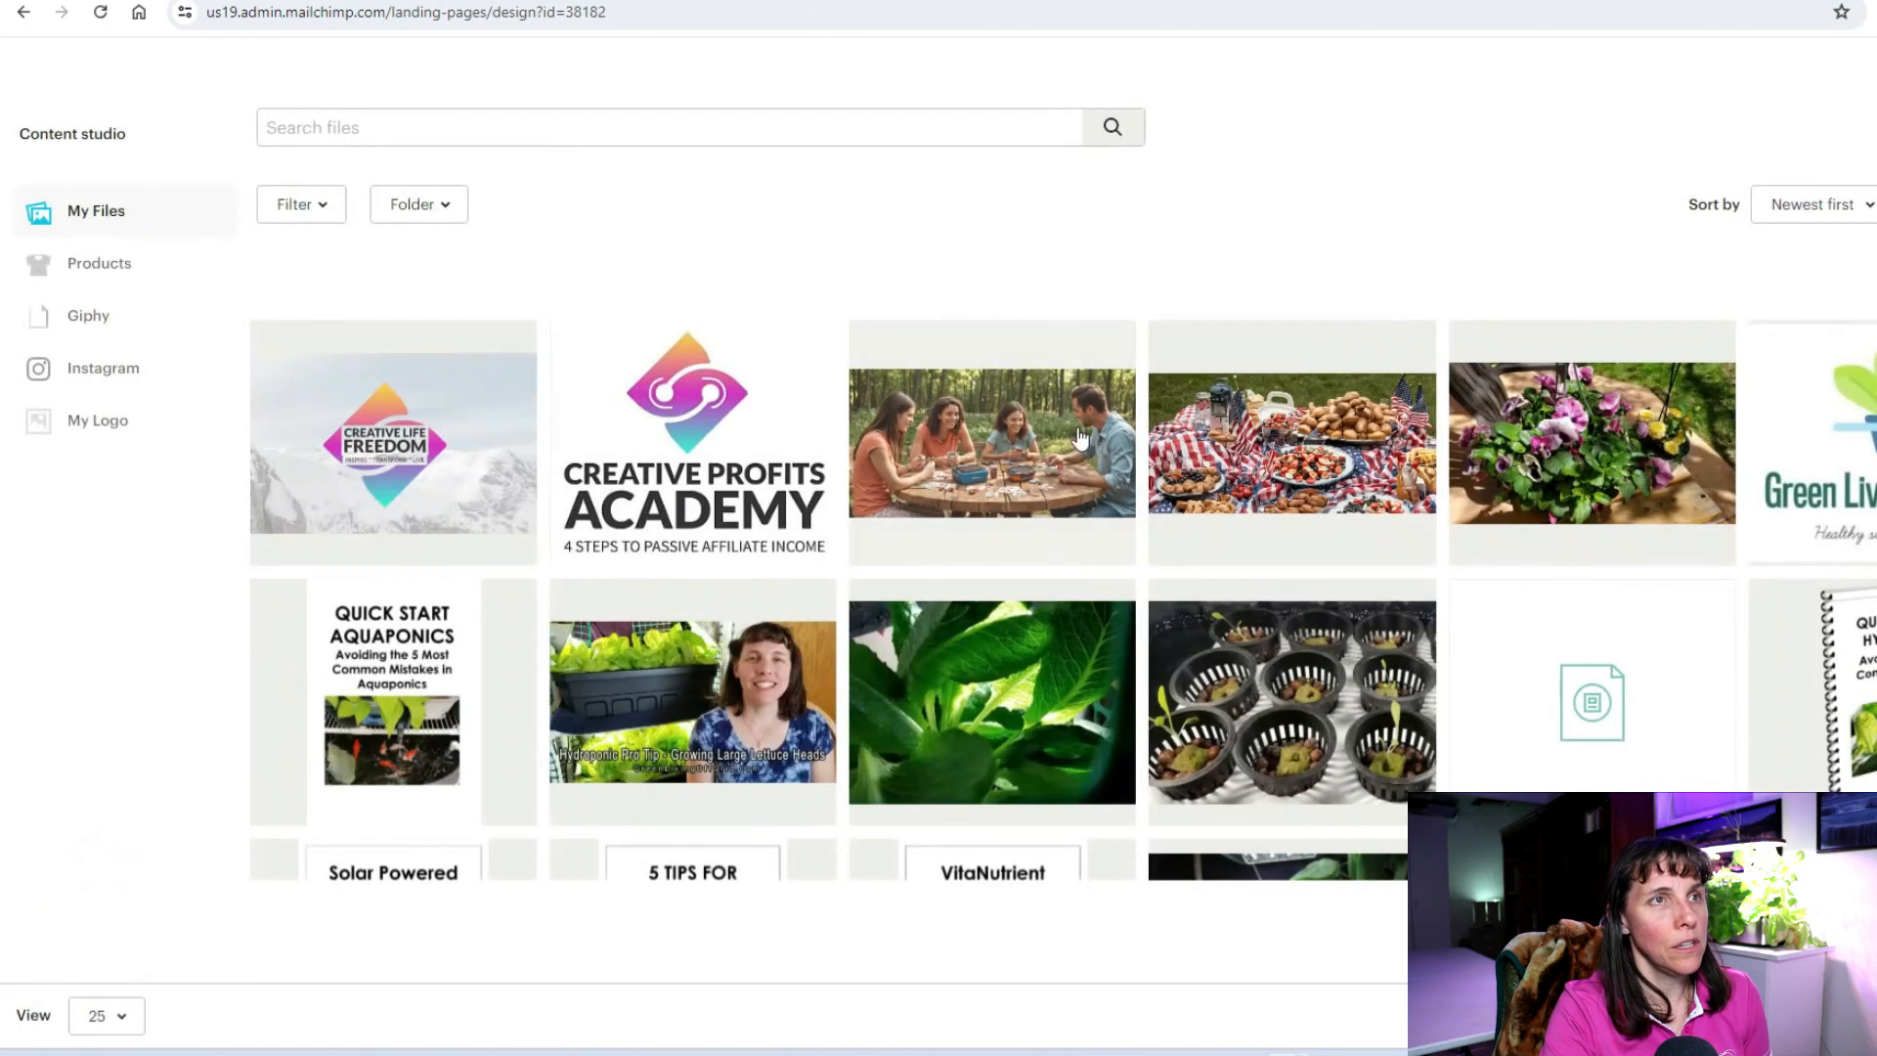
click(1568, 196)
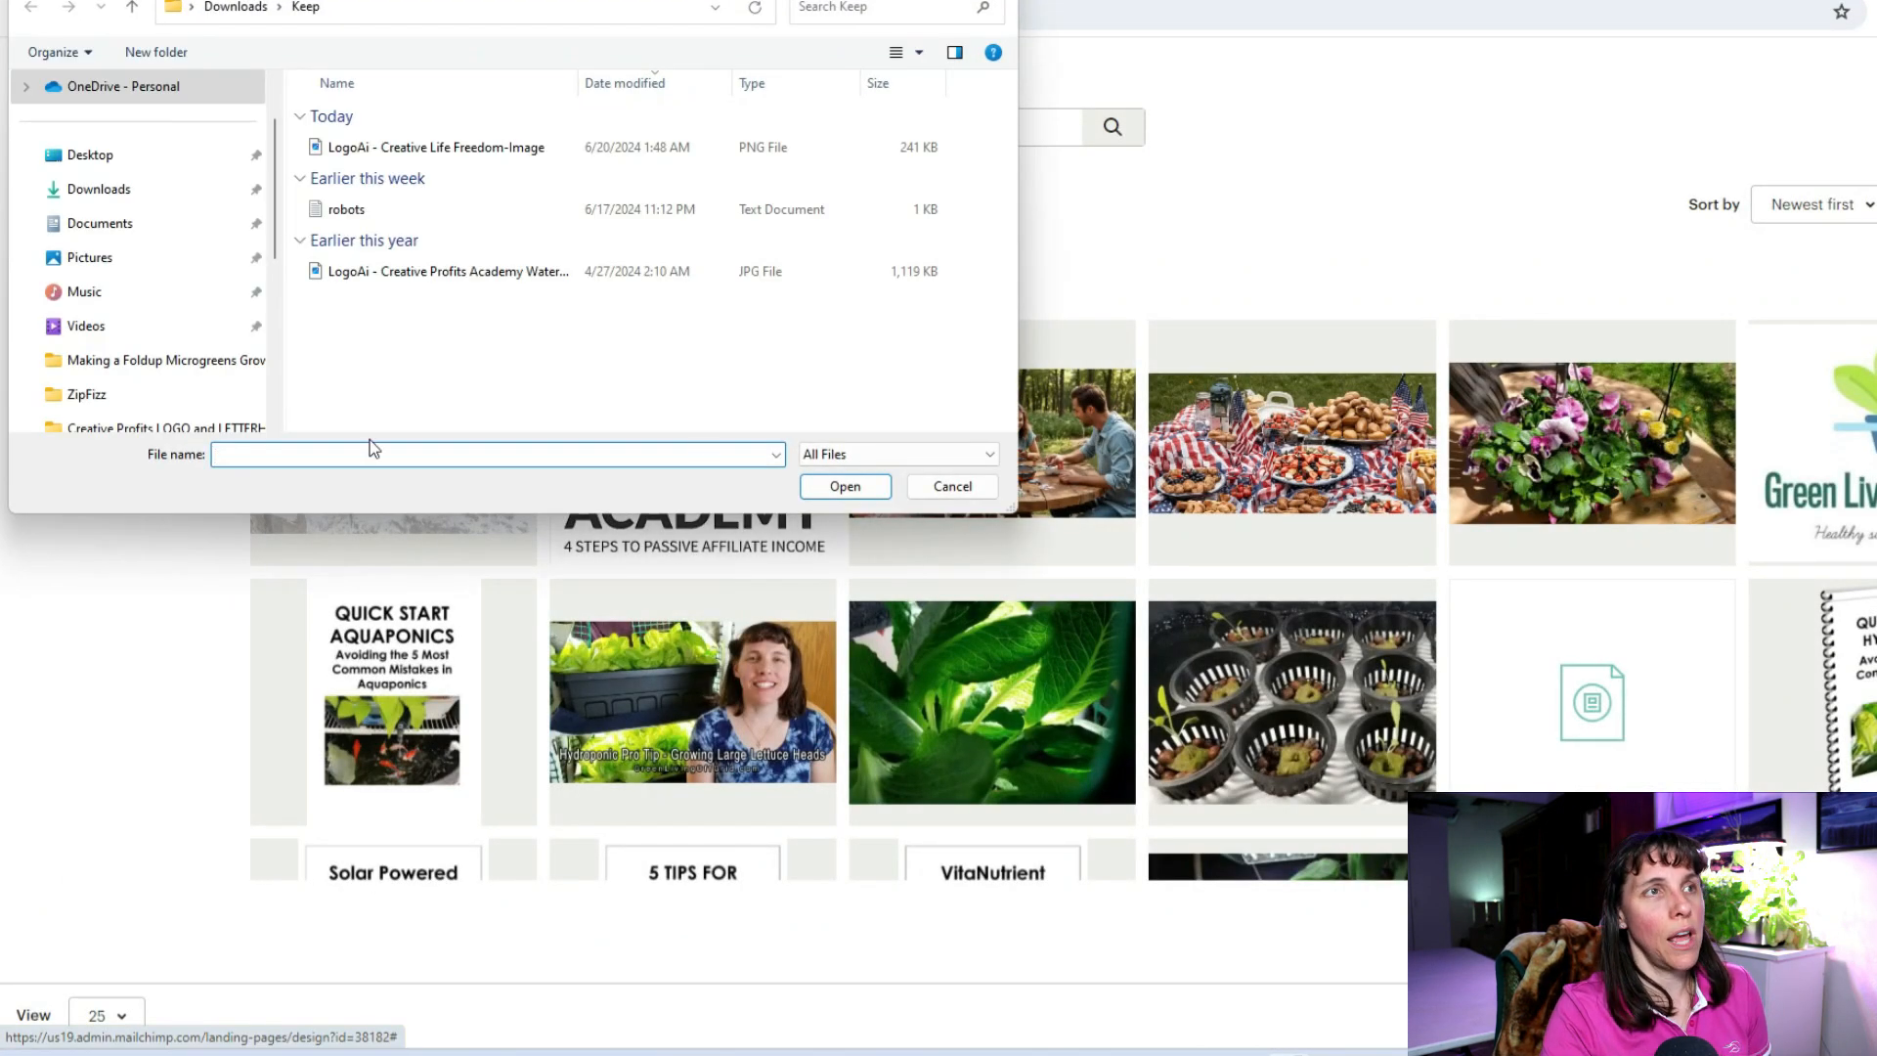
click(196, 359)
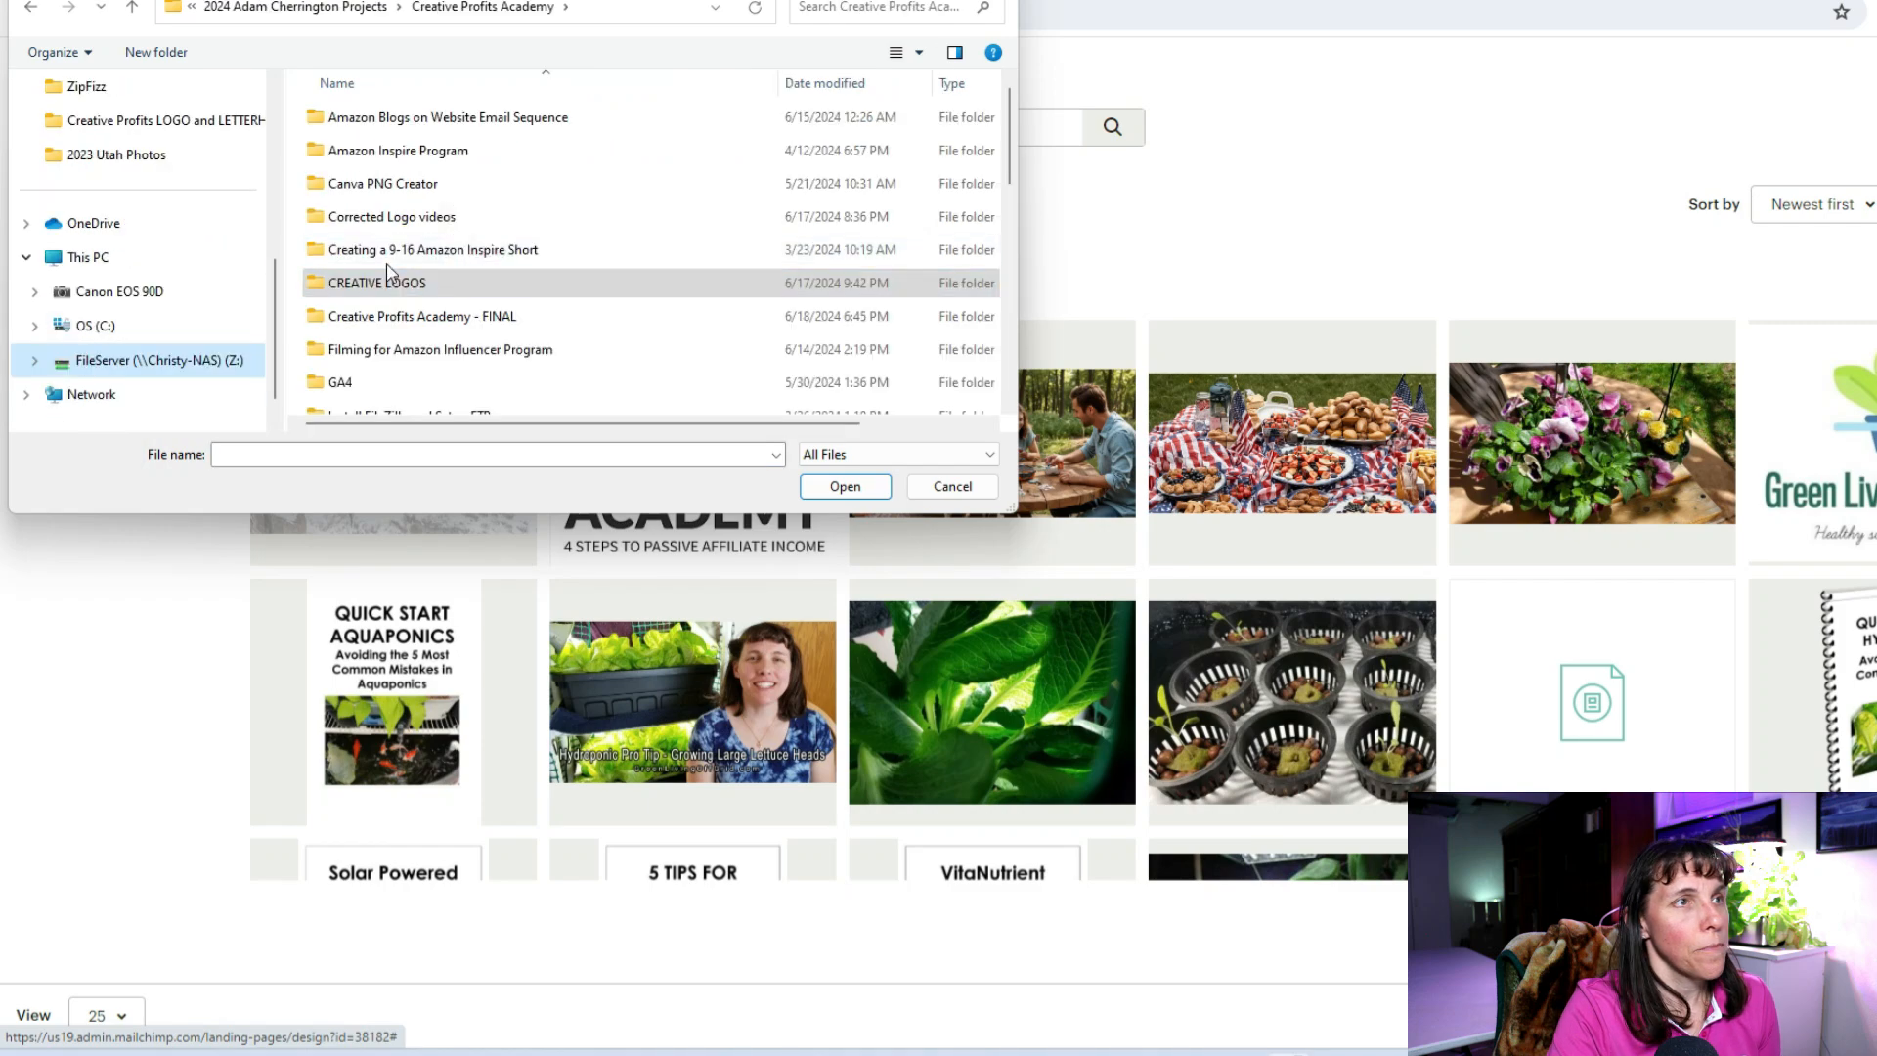
scroll(410, 192, down, 5)
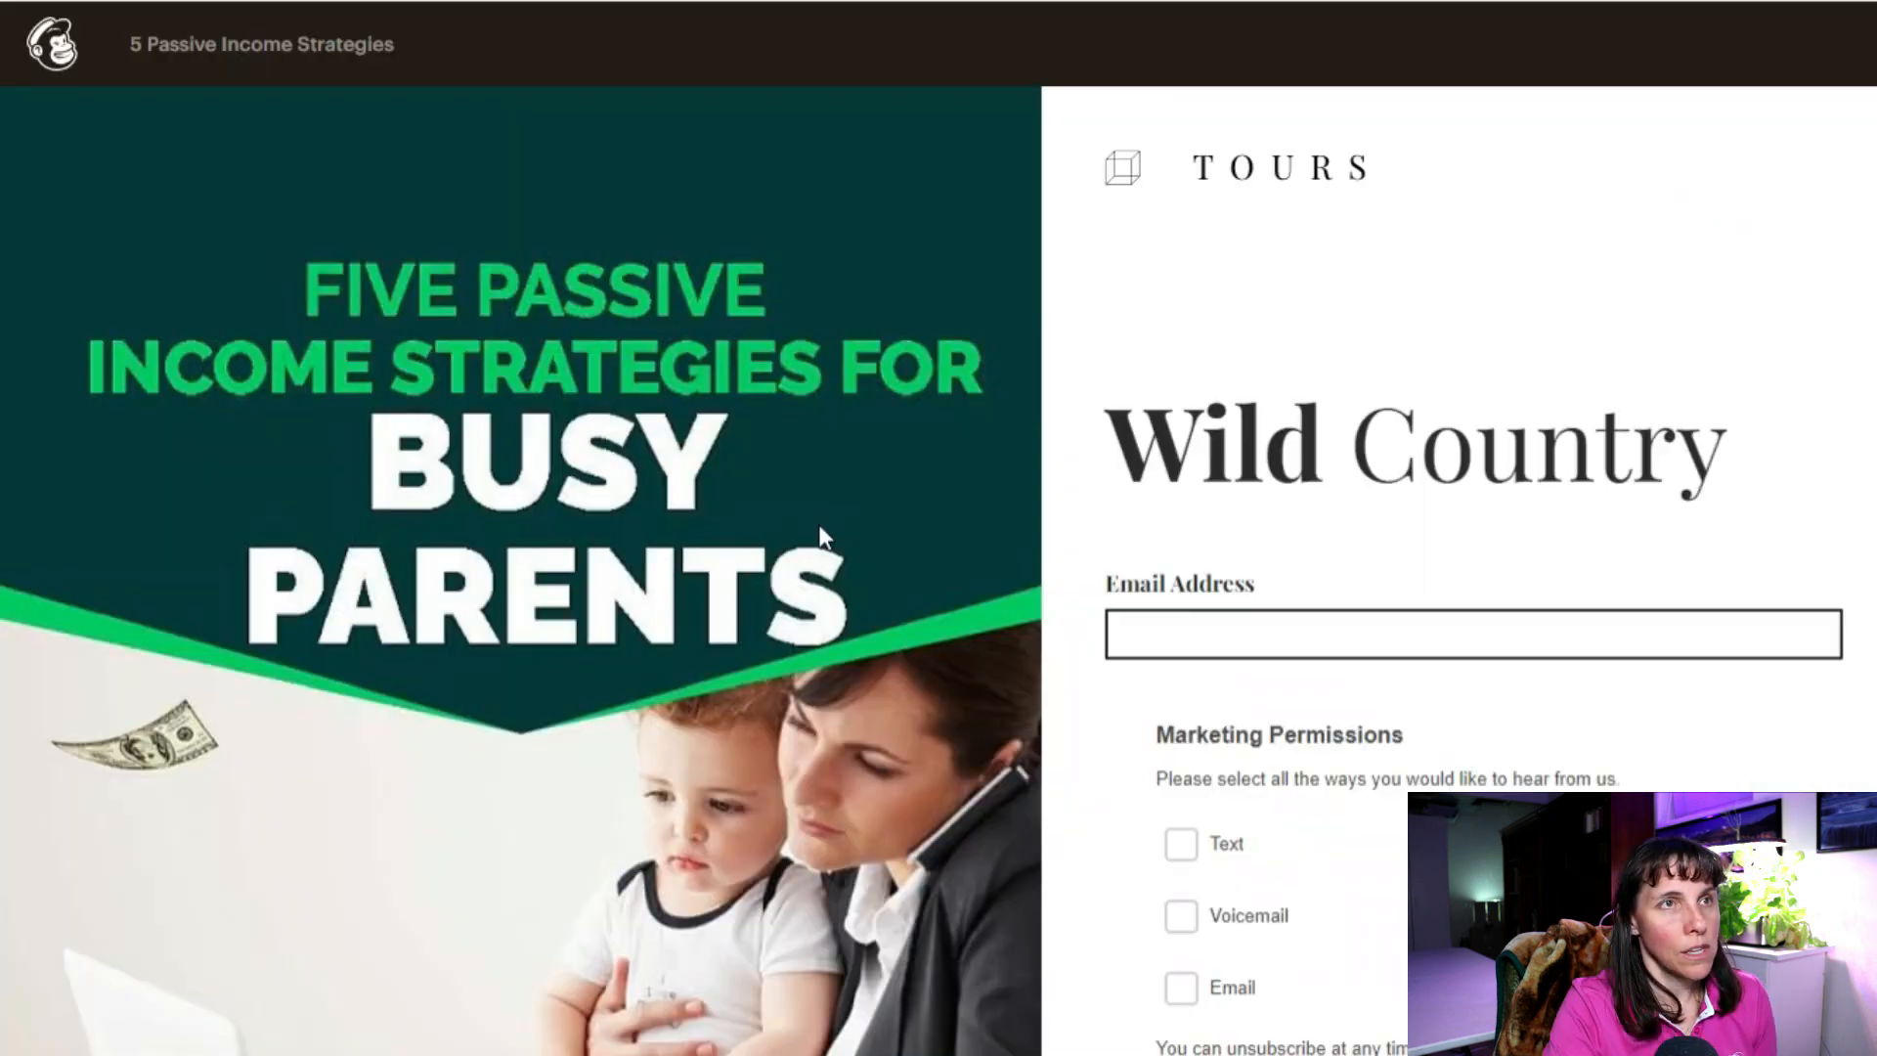
scroll(821, 528, down, 12)
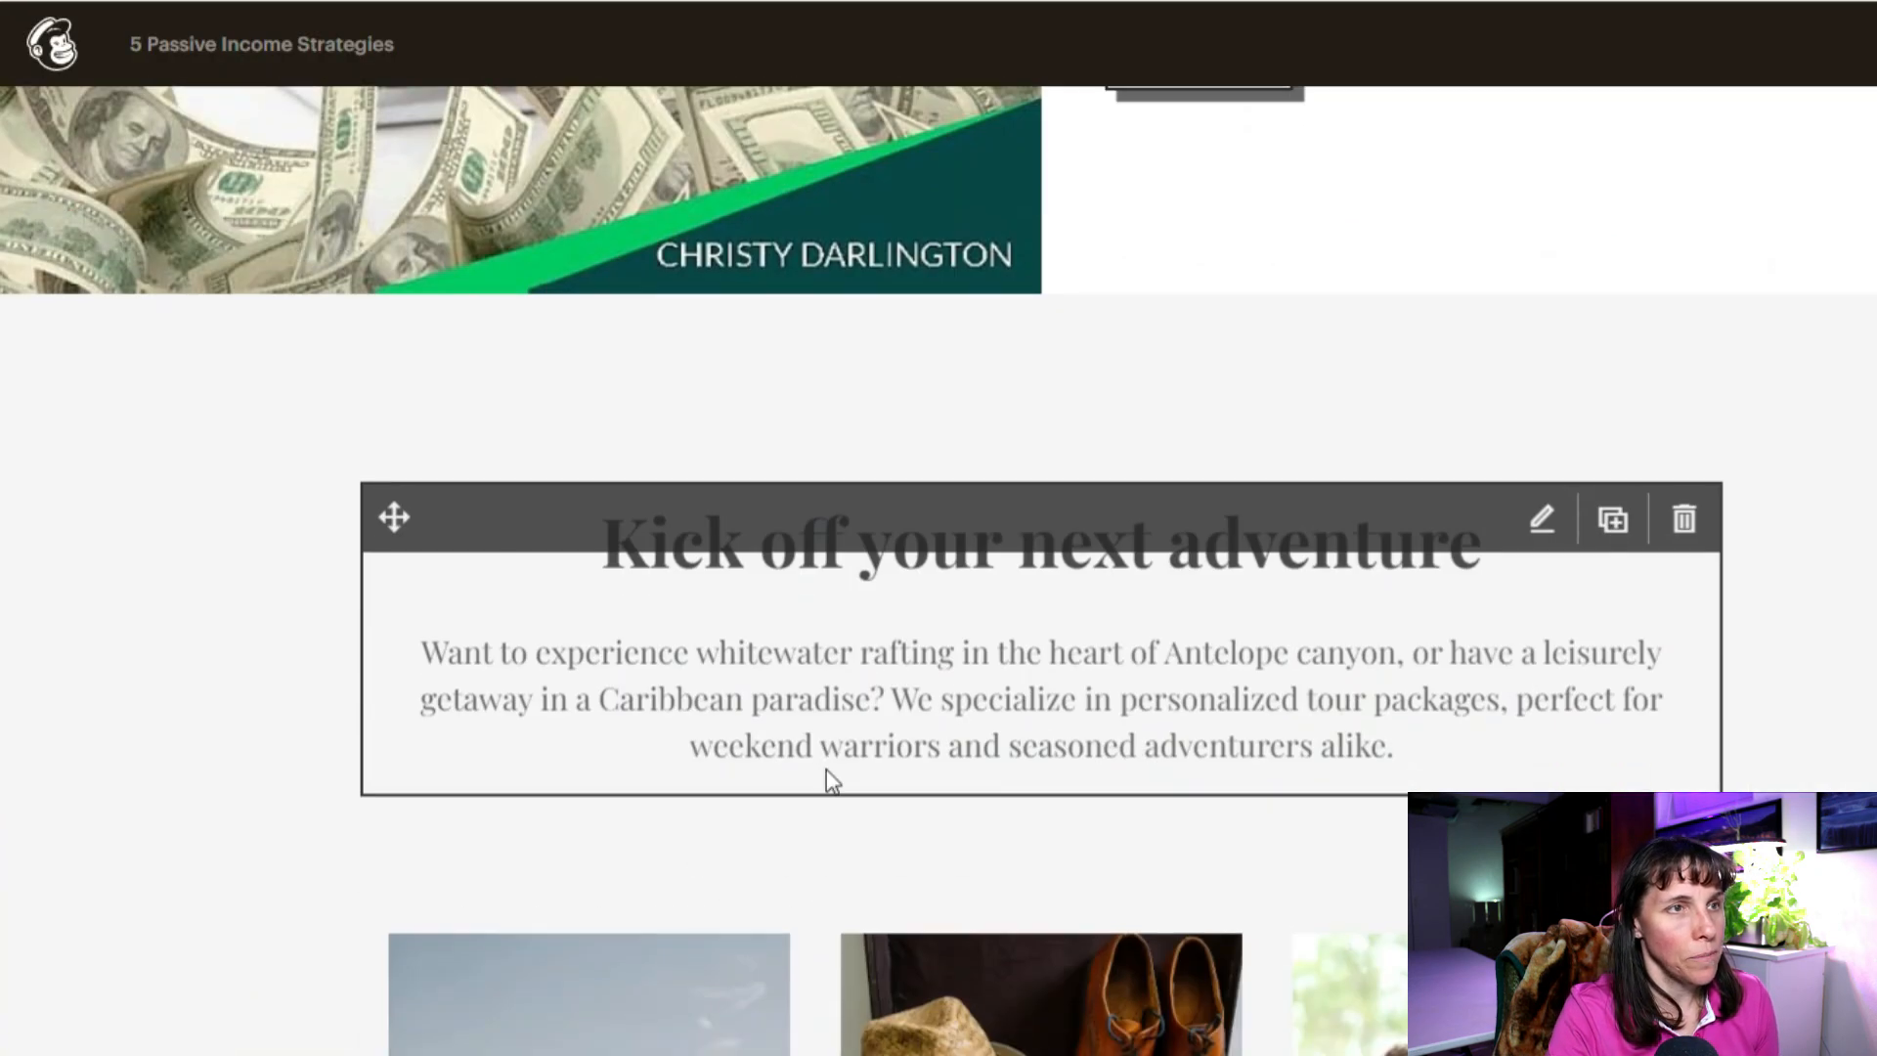
scroll(1278, 725, up, 2)
scroll(1158, 721, down, 2)
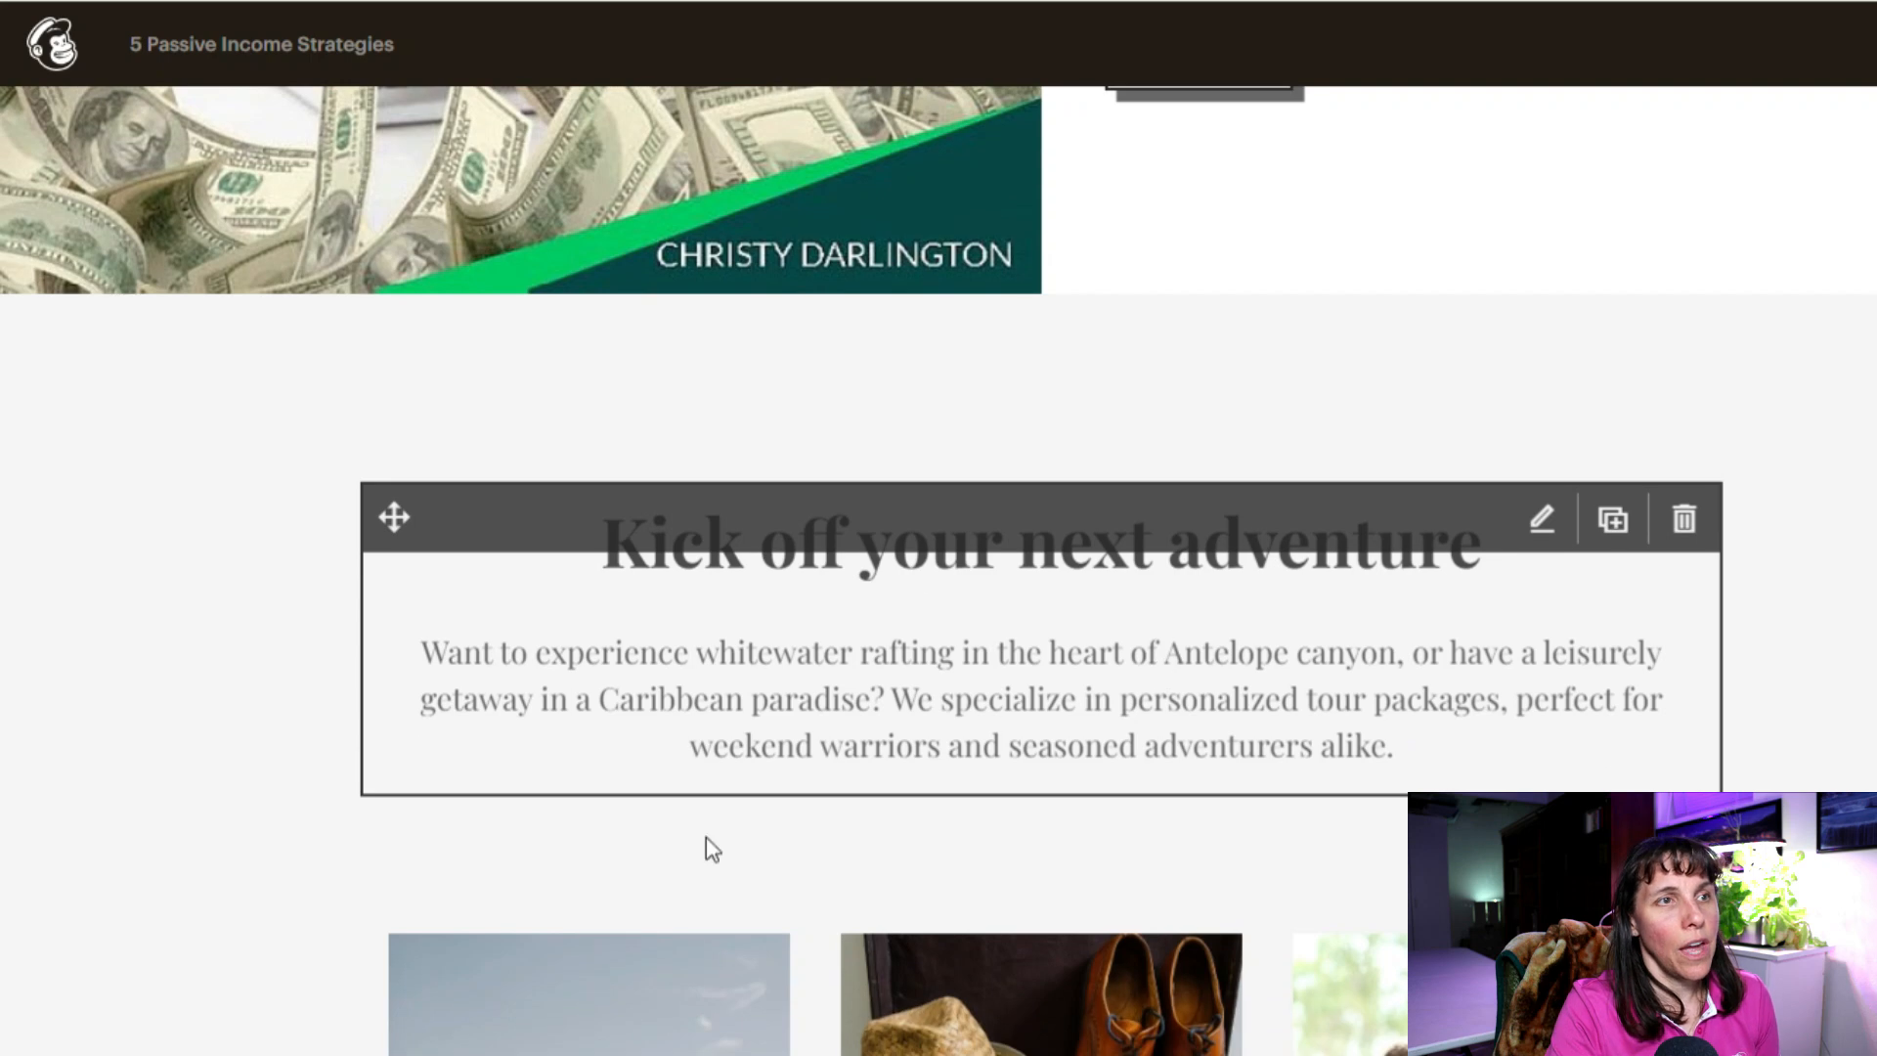
scroll(977, 704, down, 6)
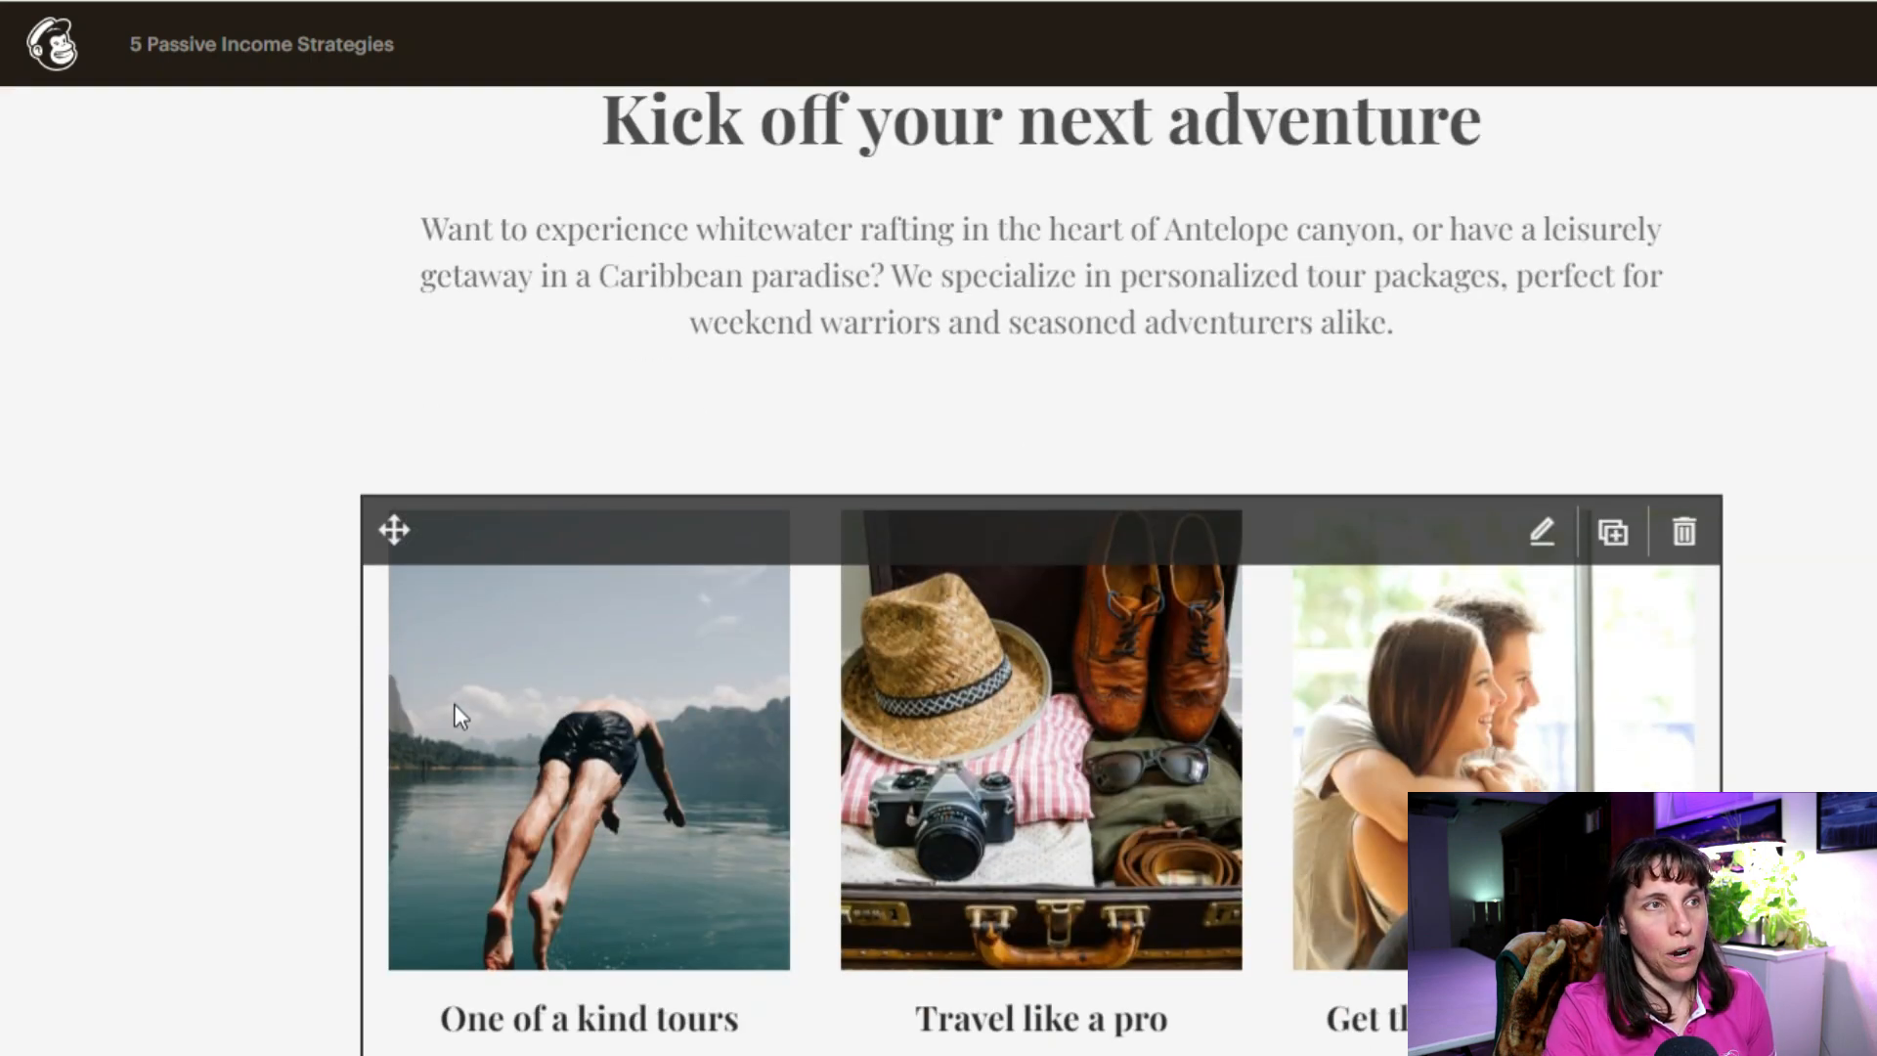
scroll(733, 888, down, 15)
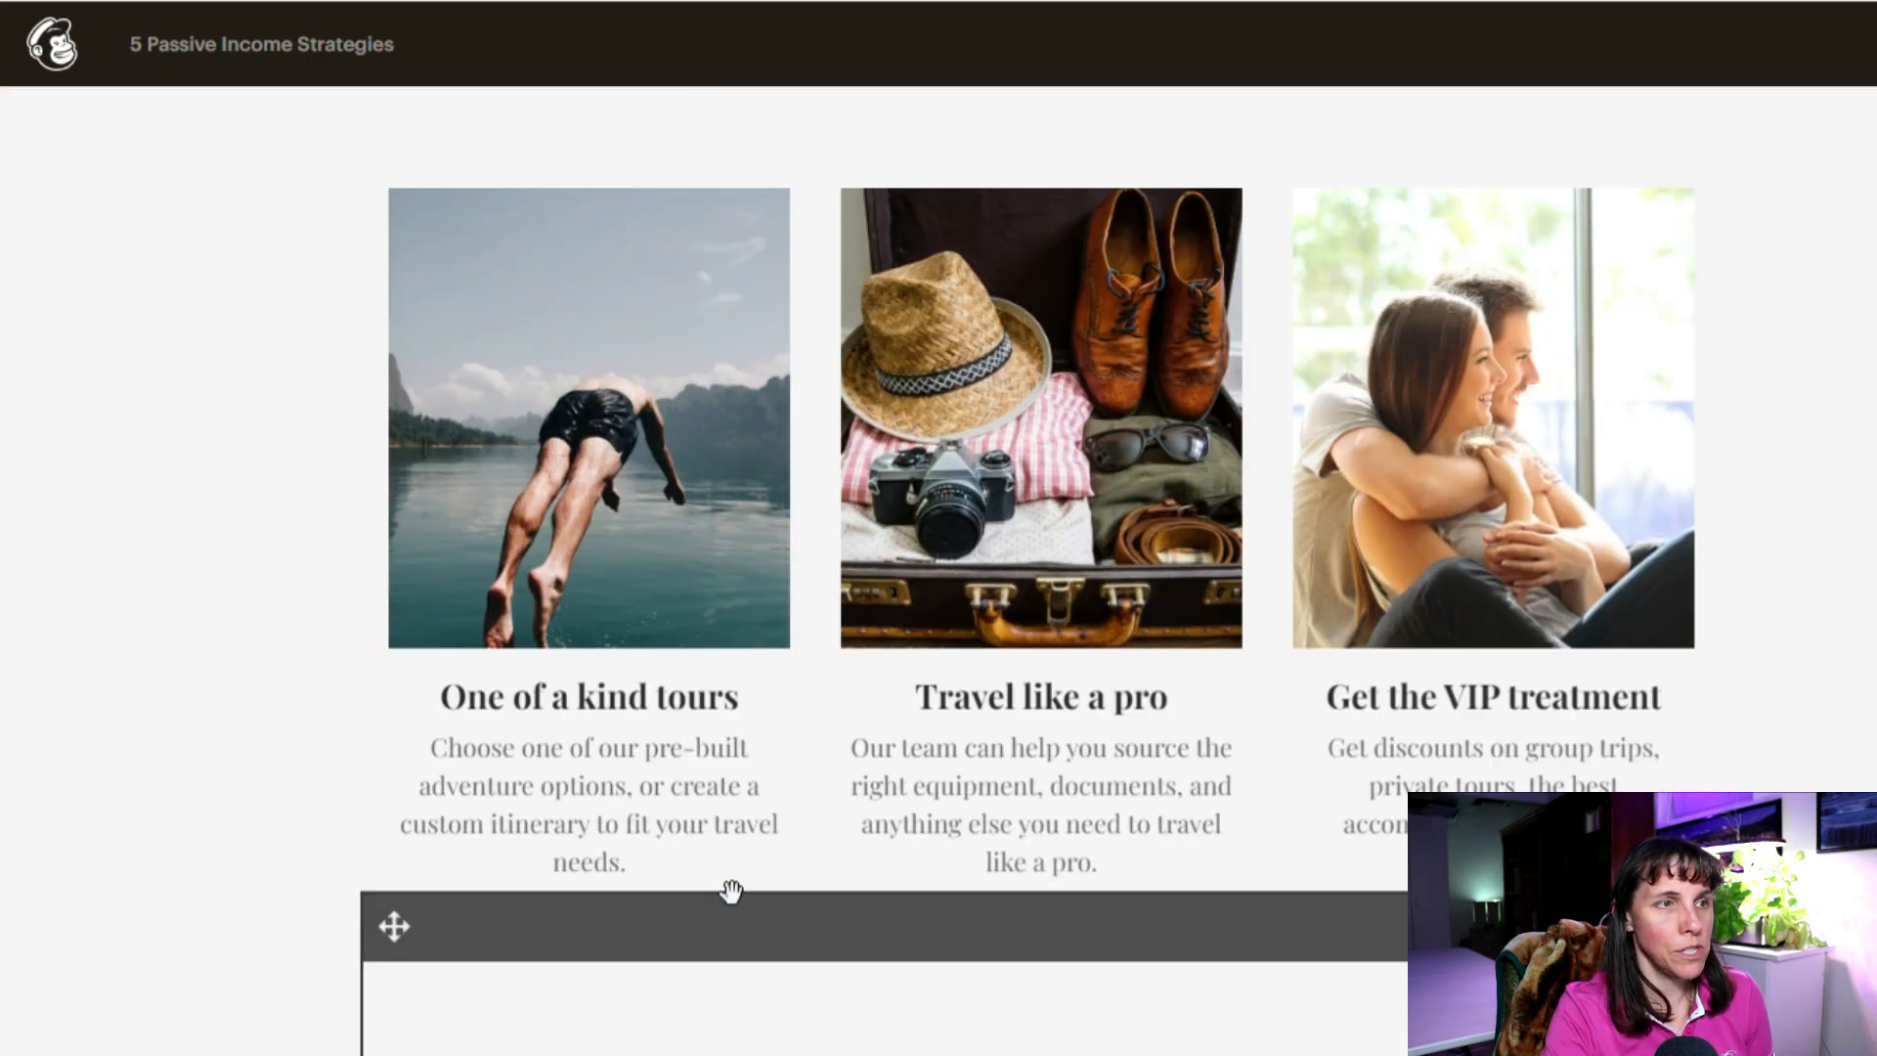
scroll(1391, 963, down, 15)
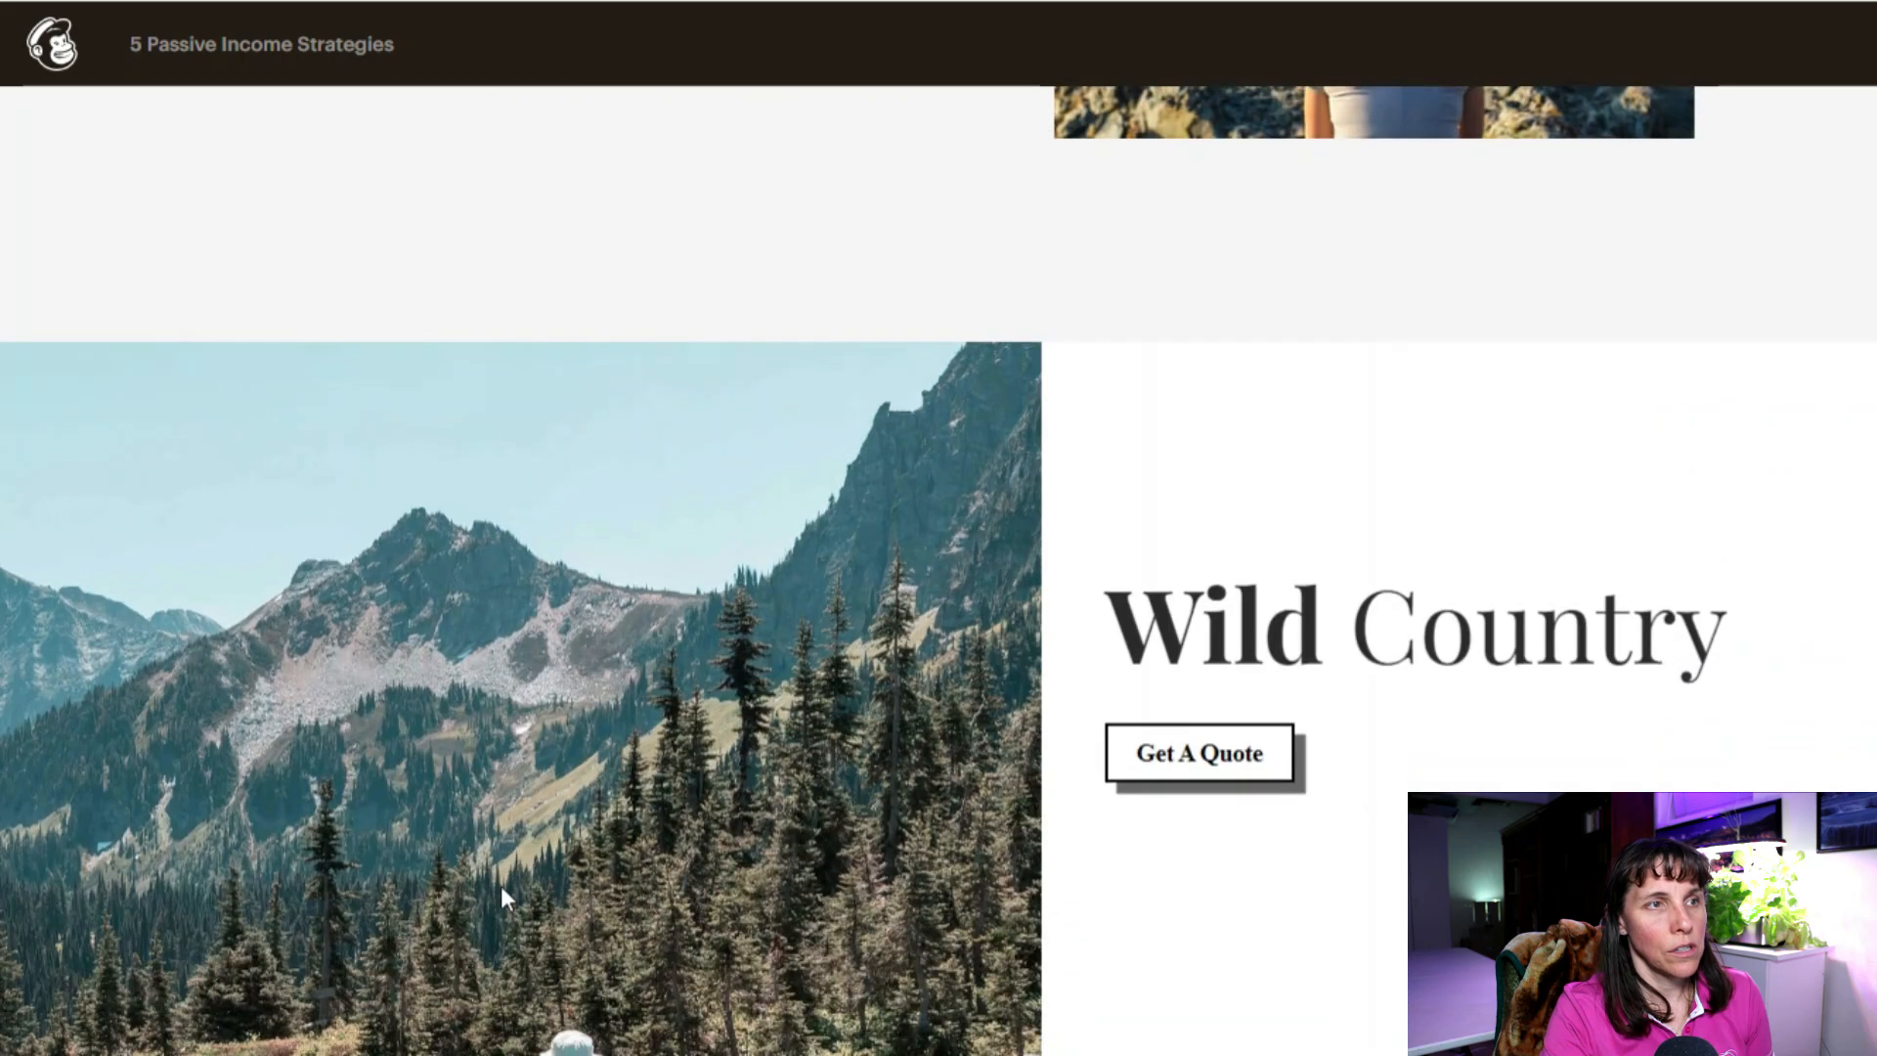
scroll(715, 790, up, 4)
scroll(426, 871, down, 3)
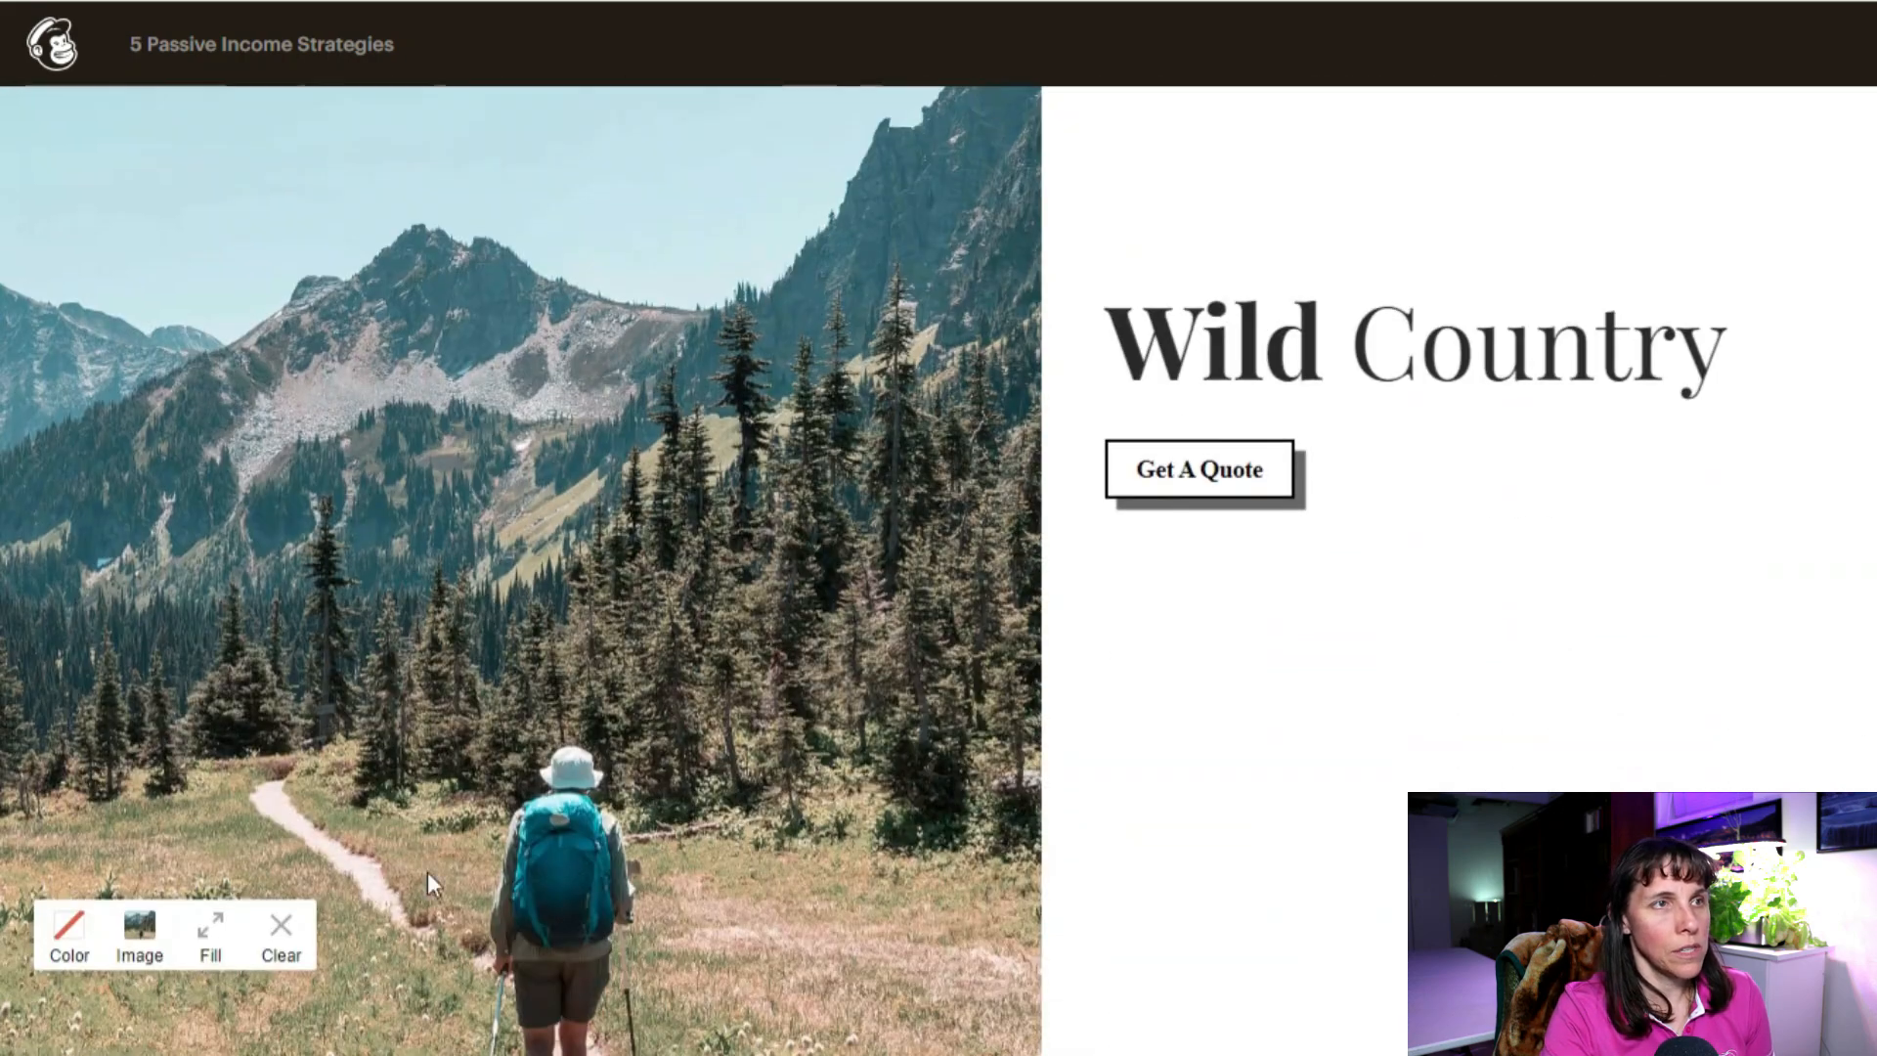
Step: Swap the lower hiker photo for the Five Passive Income Strategies for Busy Parents graphic
click(146, 947)
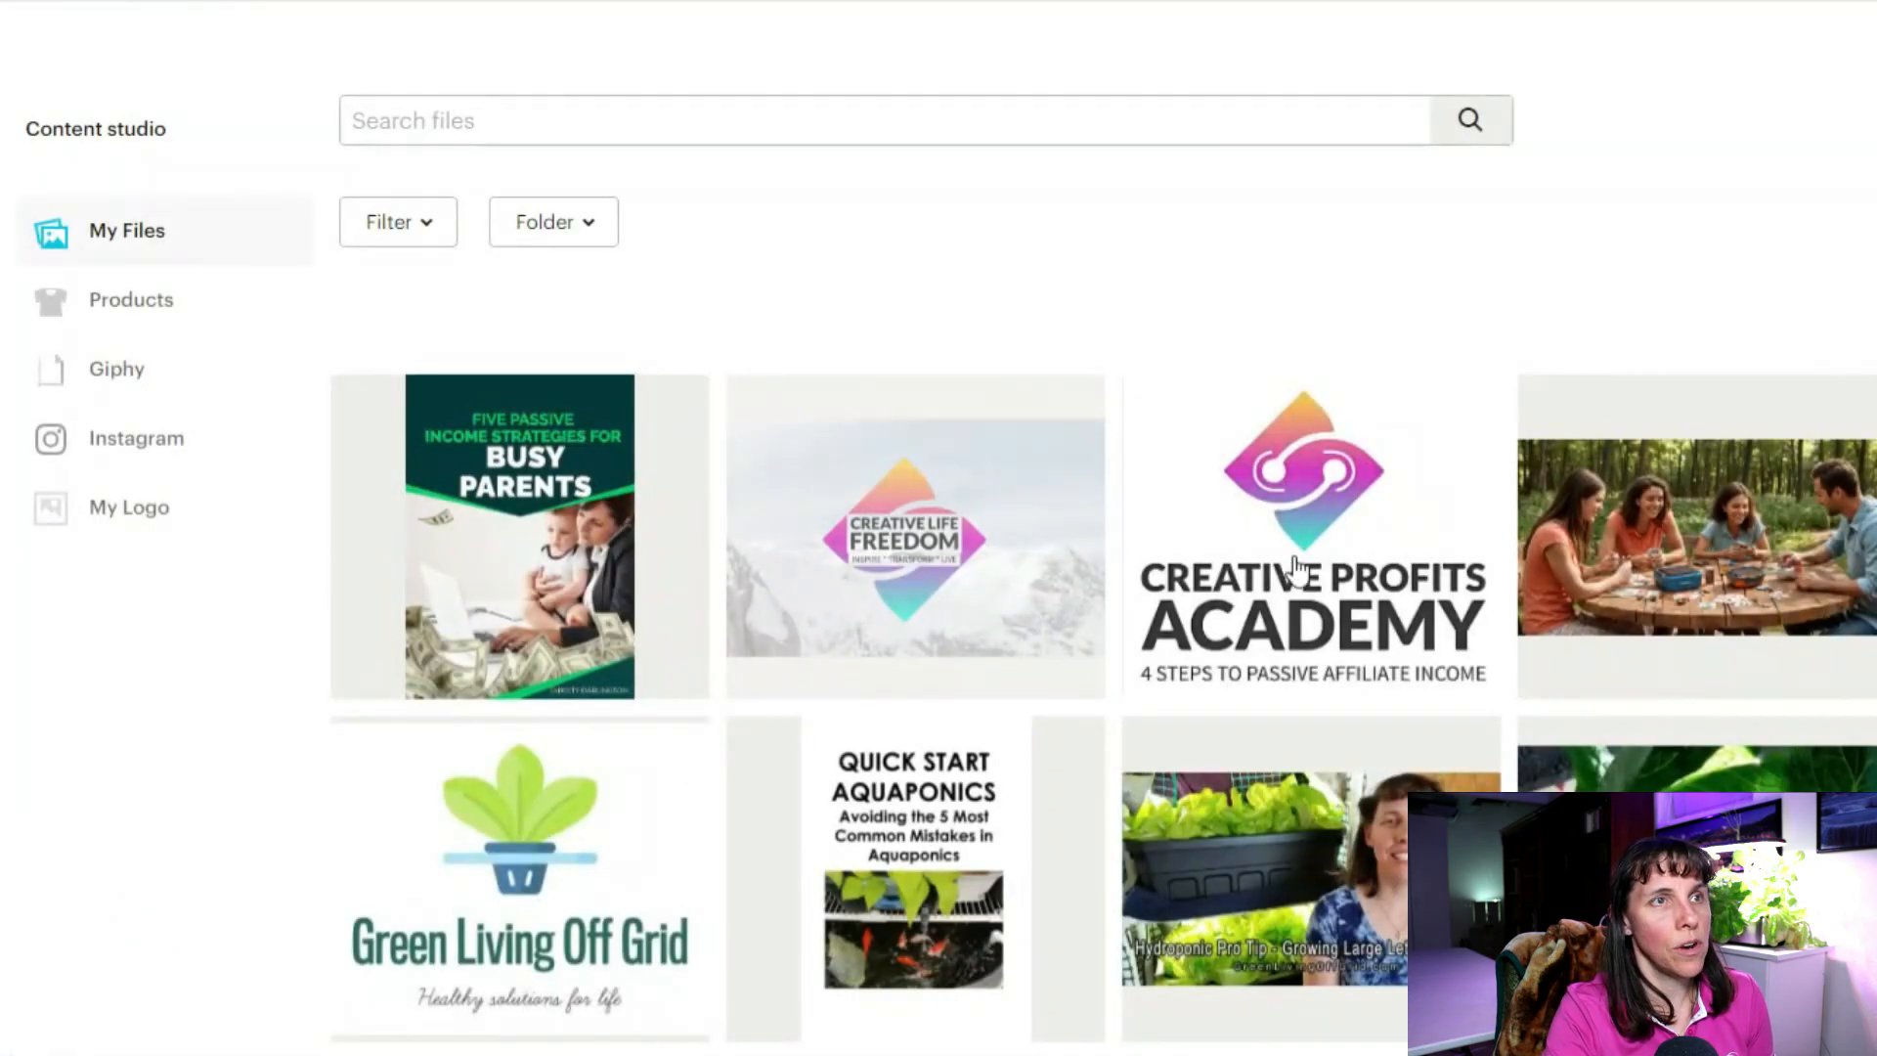
click(520, 536)
click(1747, 235)
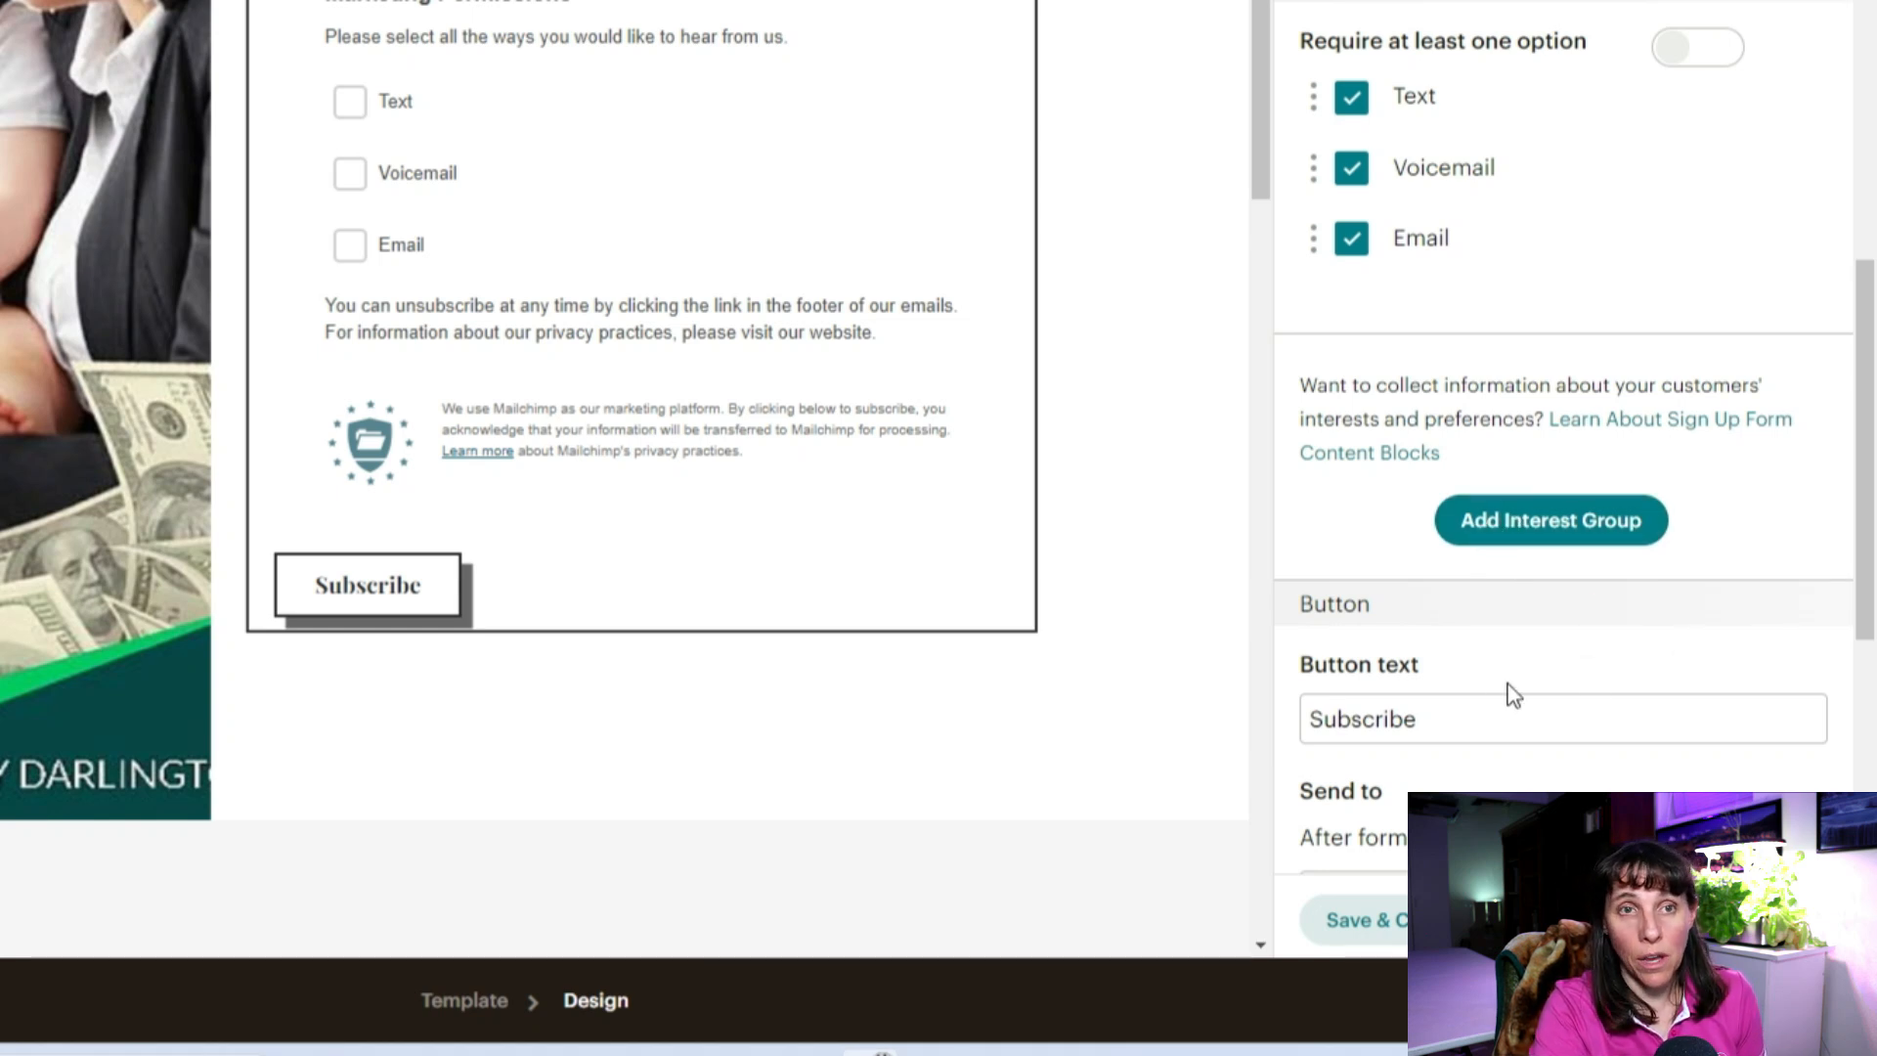
Step: Review the signup form's First Name and Last Name fields, GDPR options and Send to, then save
scroll(1508, 692, down, 3)
scroll(1466, 635, down, 2)
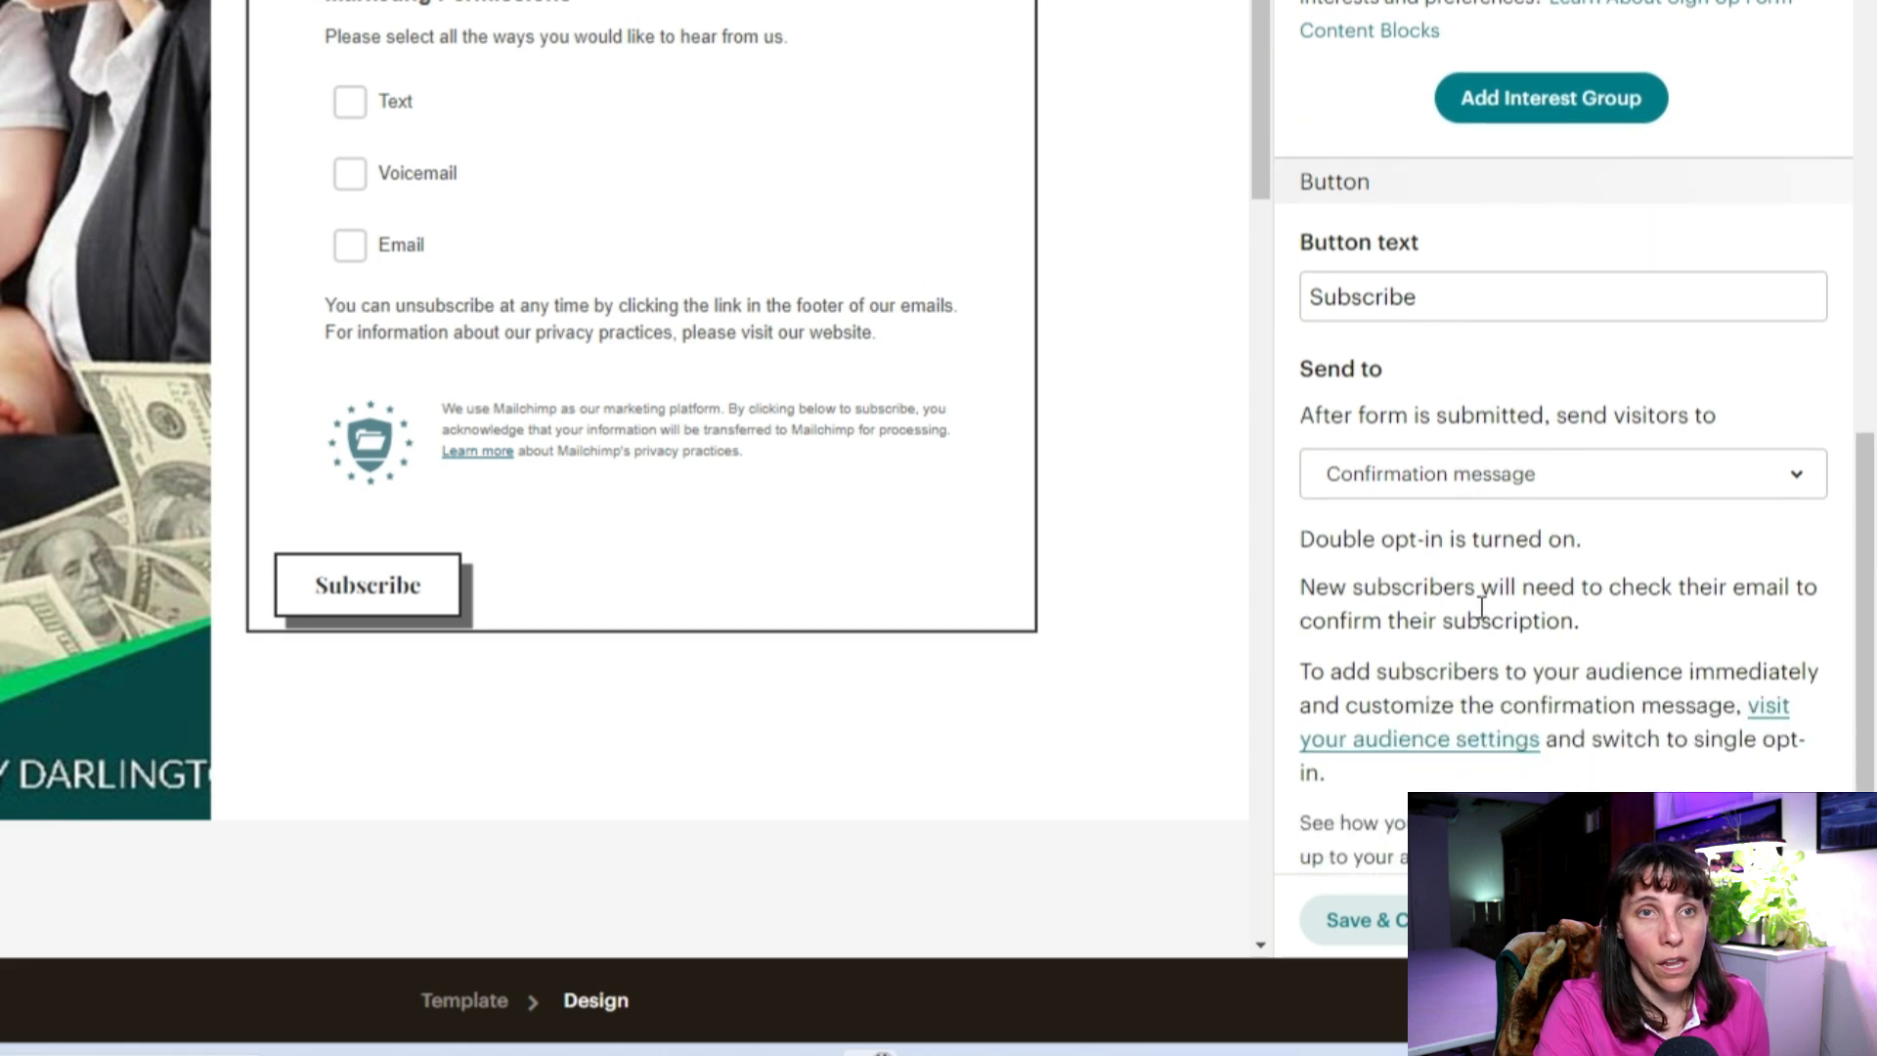
scroll(1429, 594, down, 1)
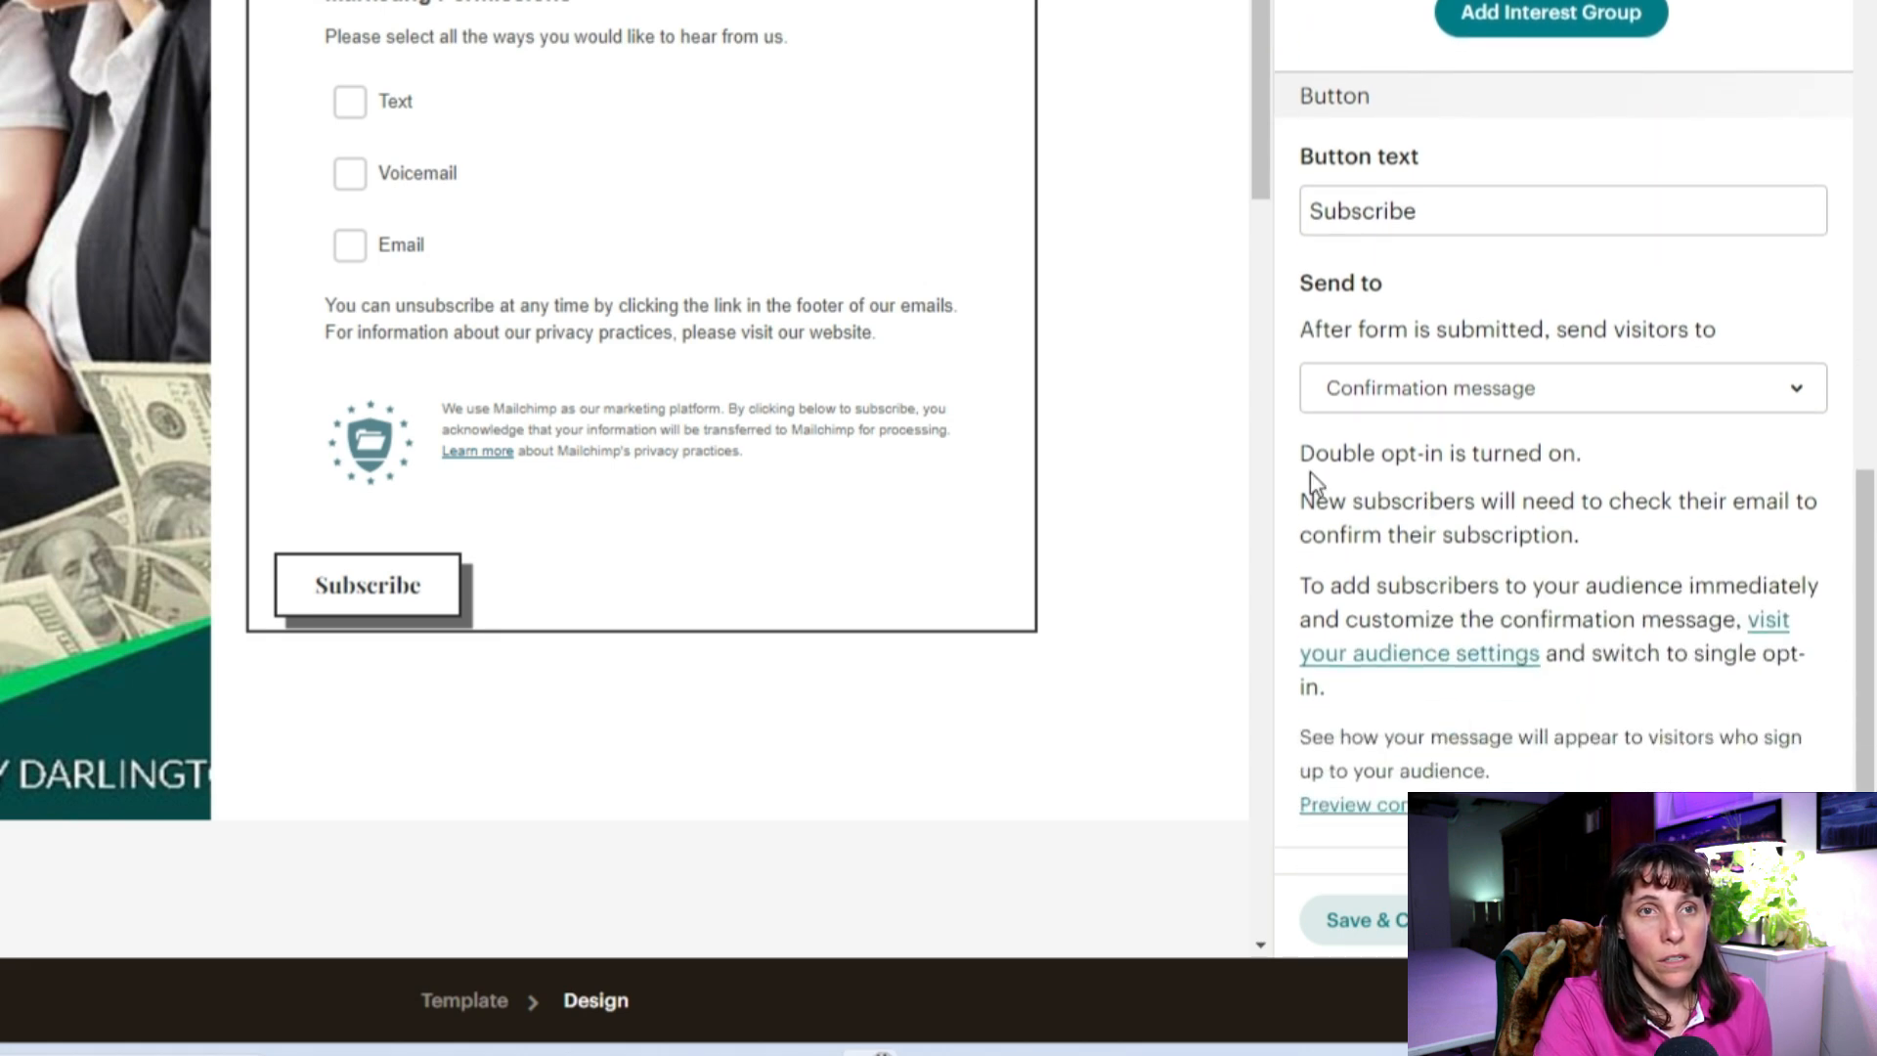
scroll(775, 410, up, 6)
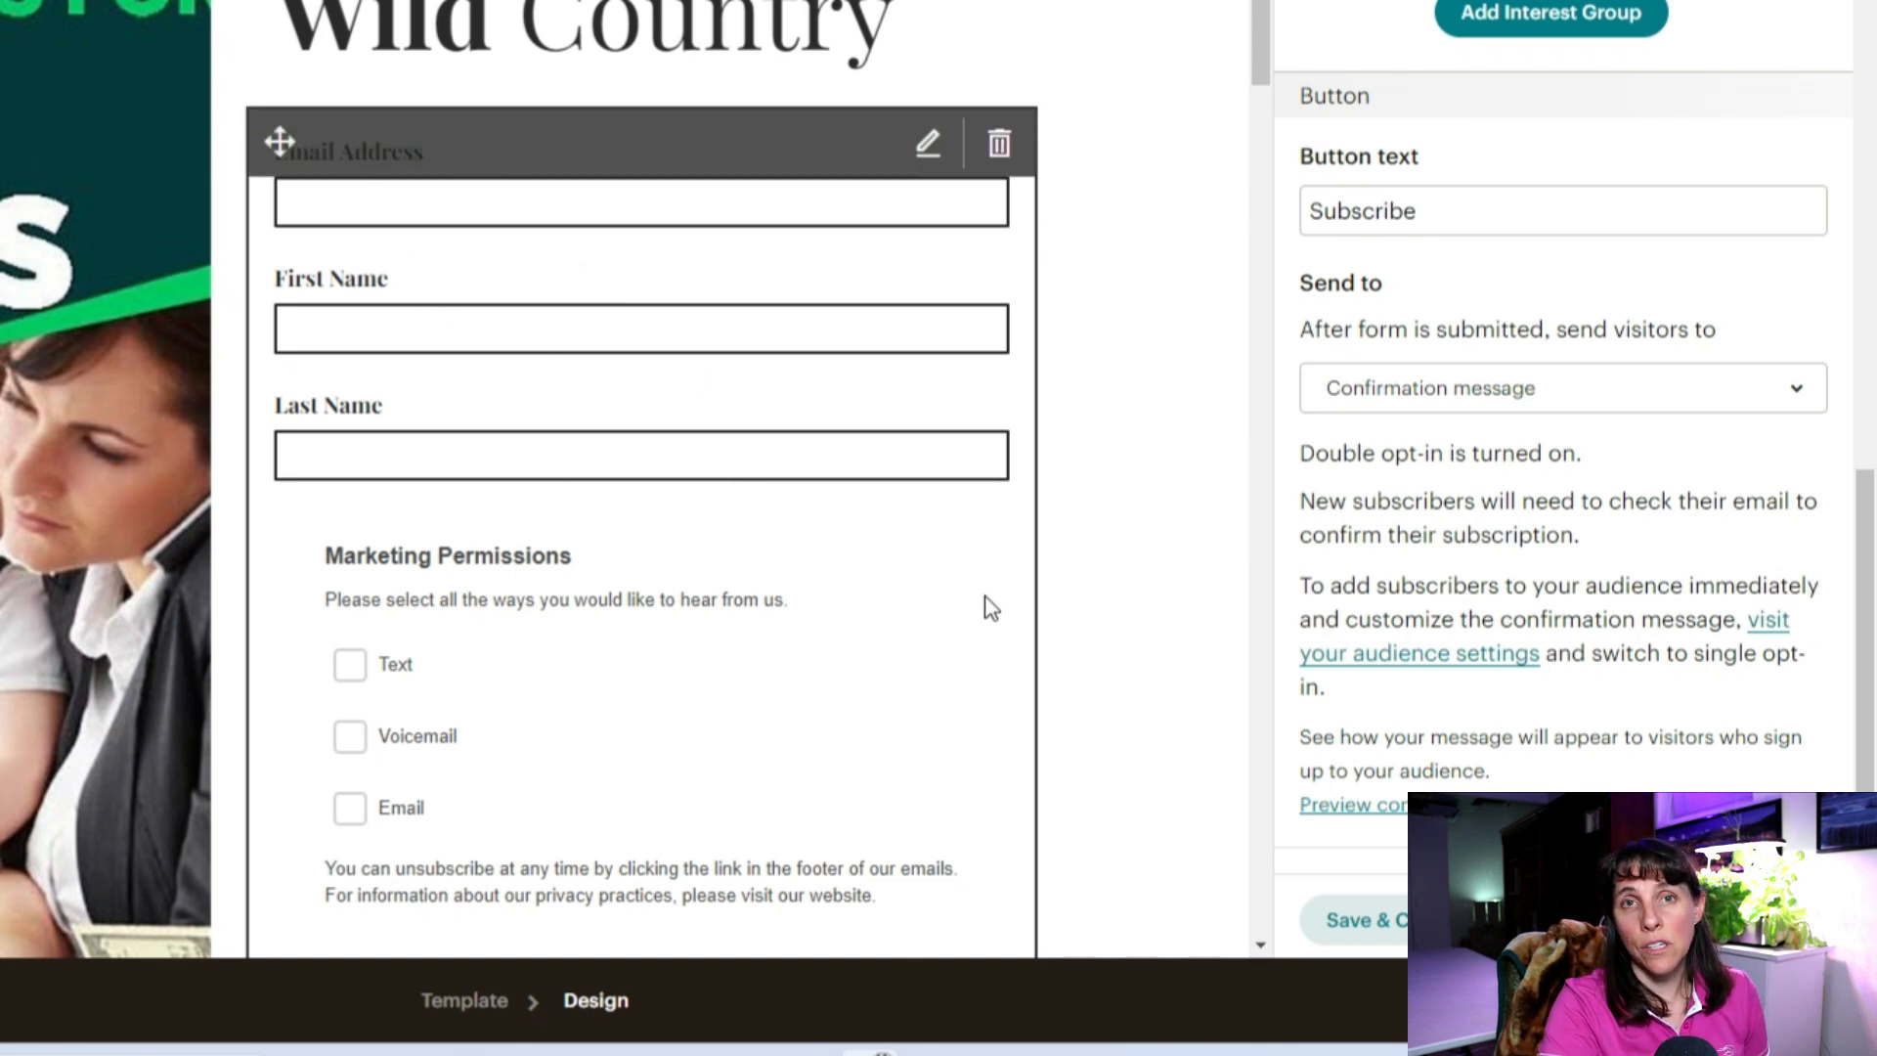
scroll(587, 762, down, 5)
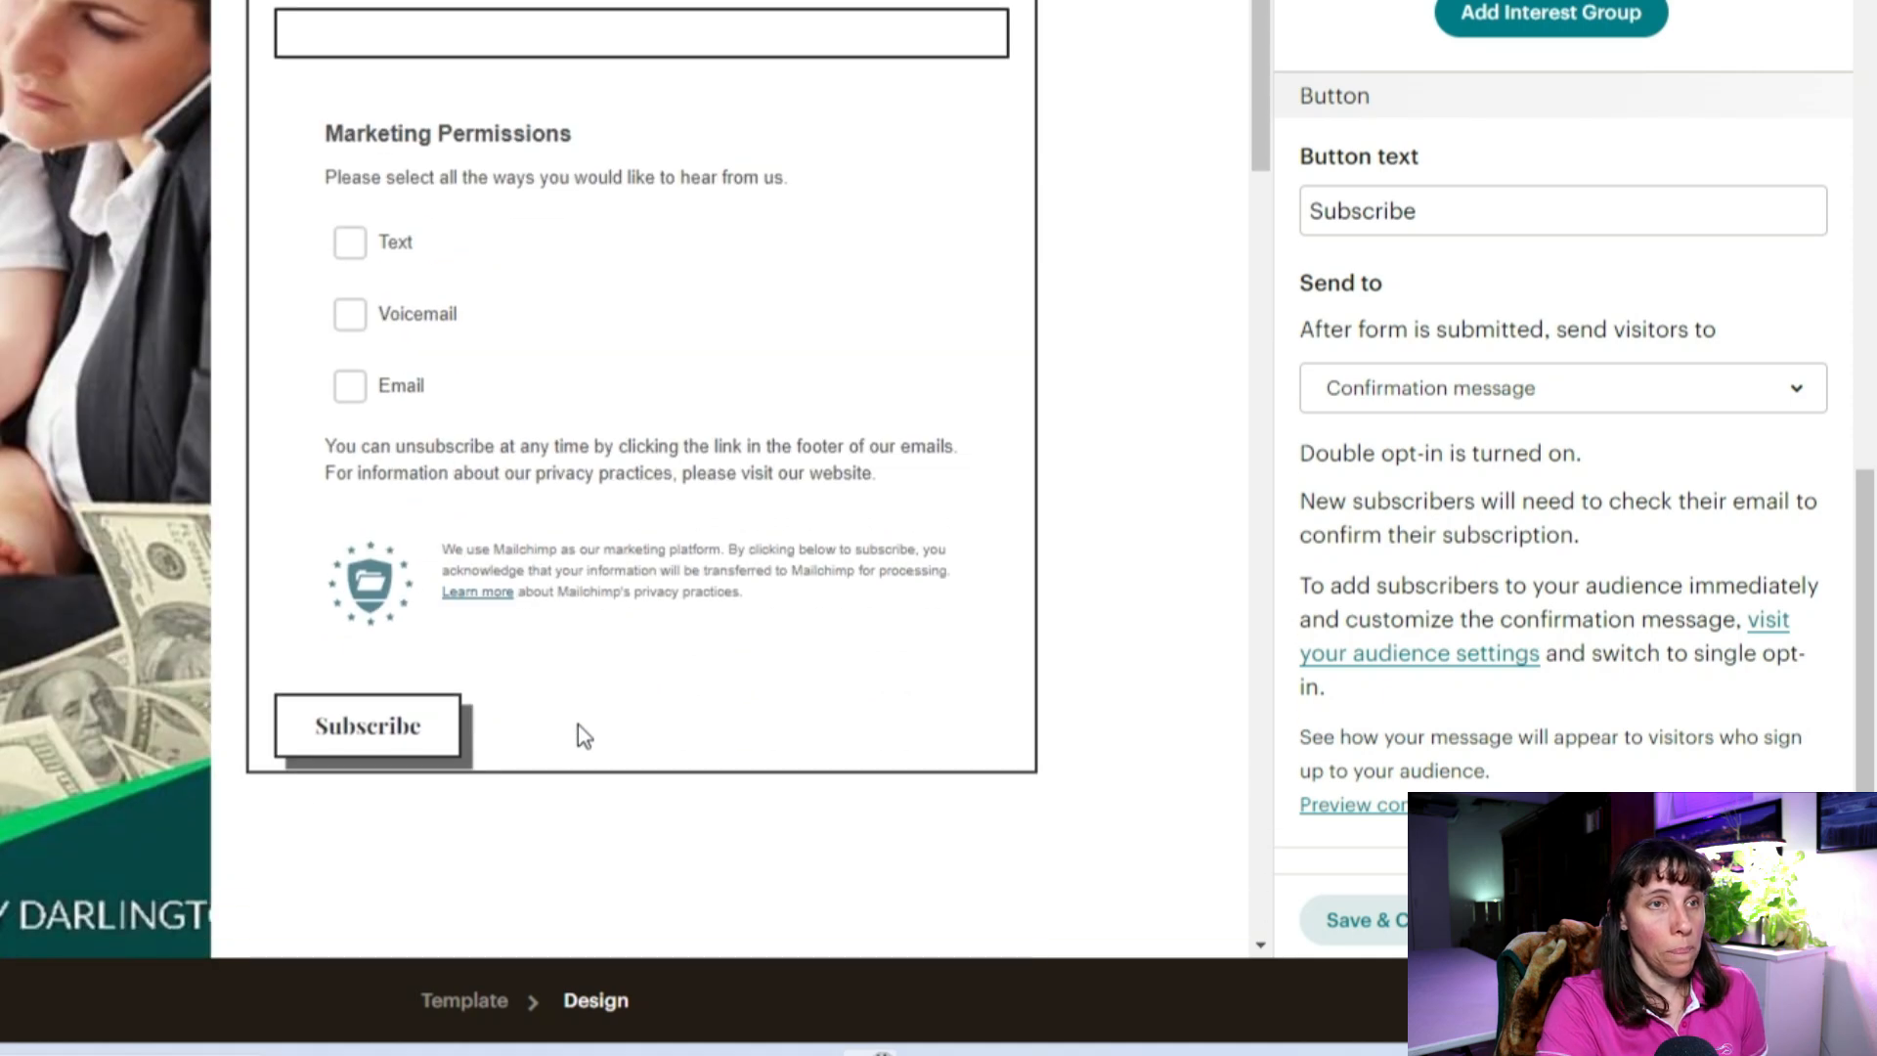
scroll(801, 373, up, 3)
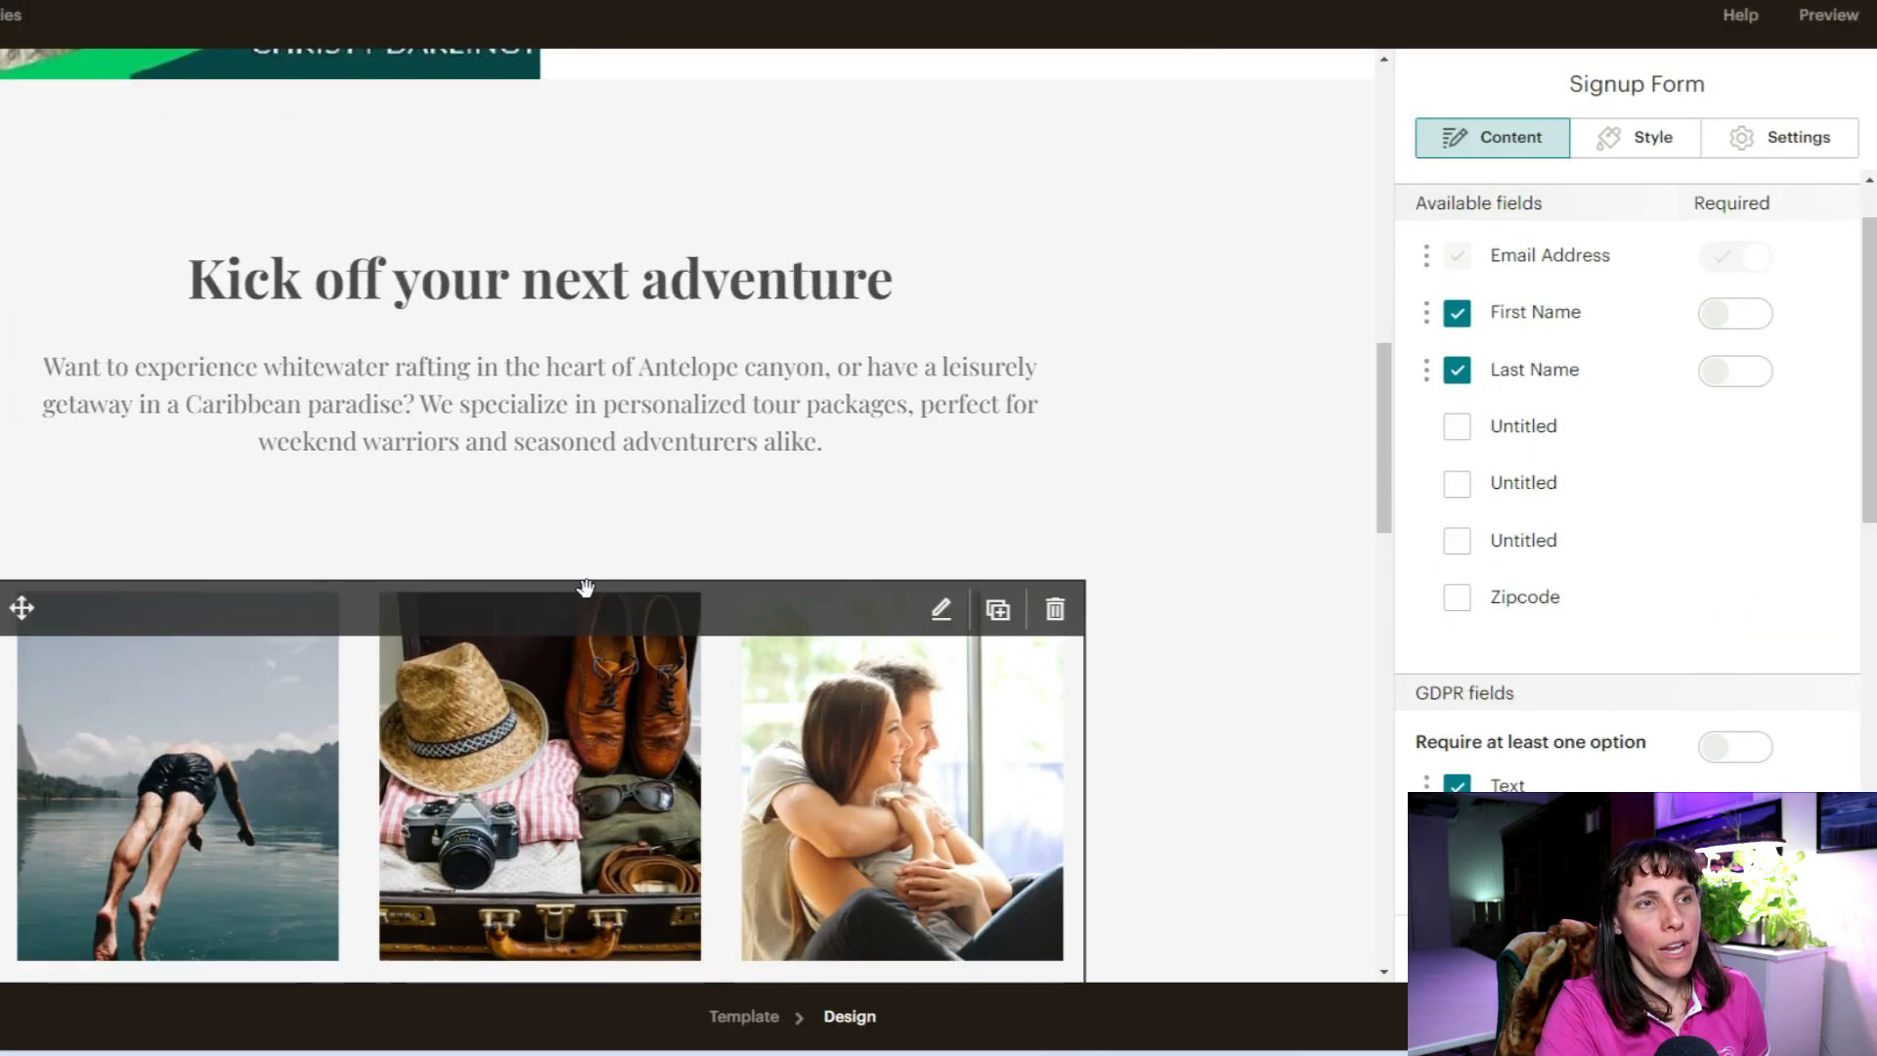
scroll(716, 861, down, 1)
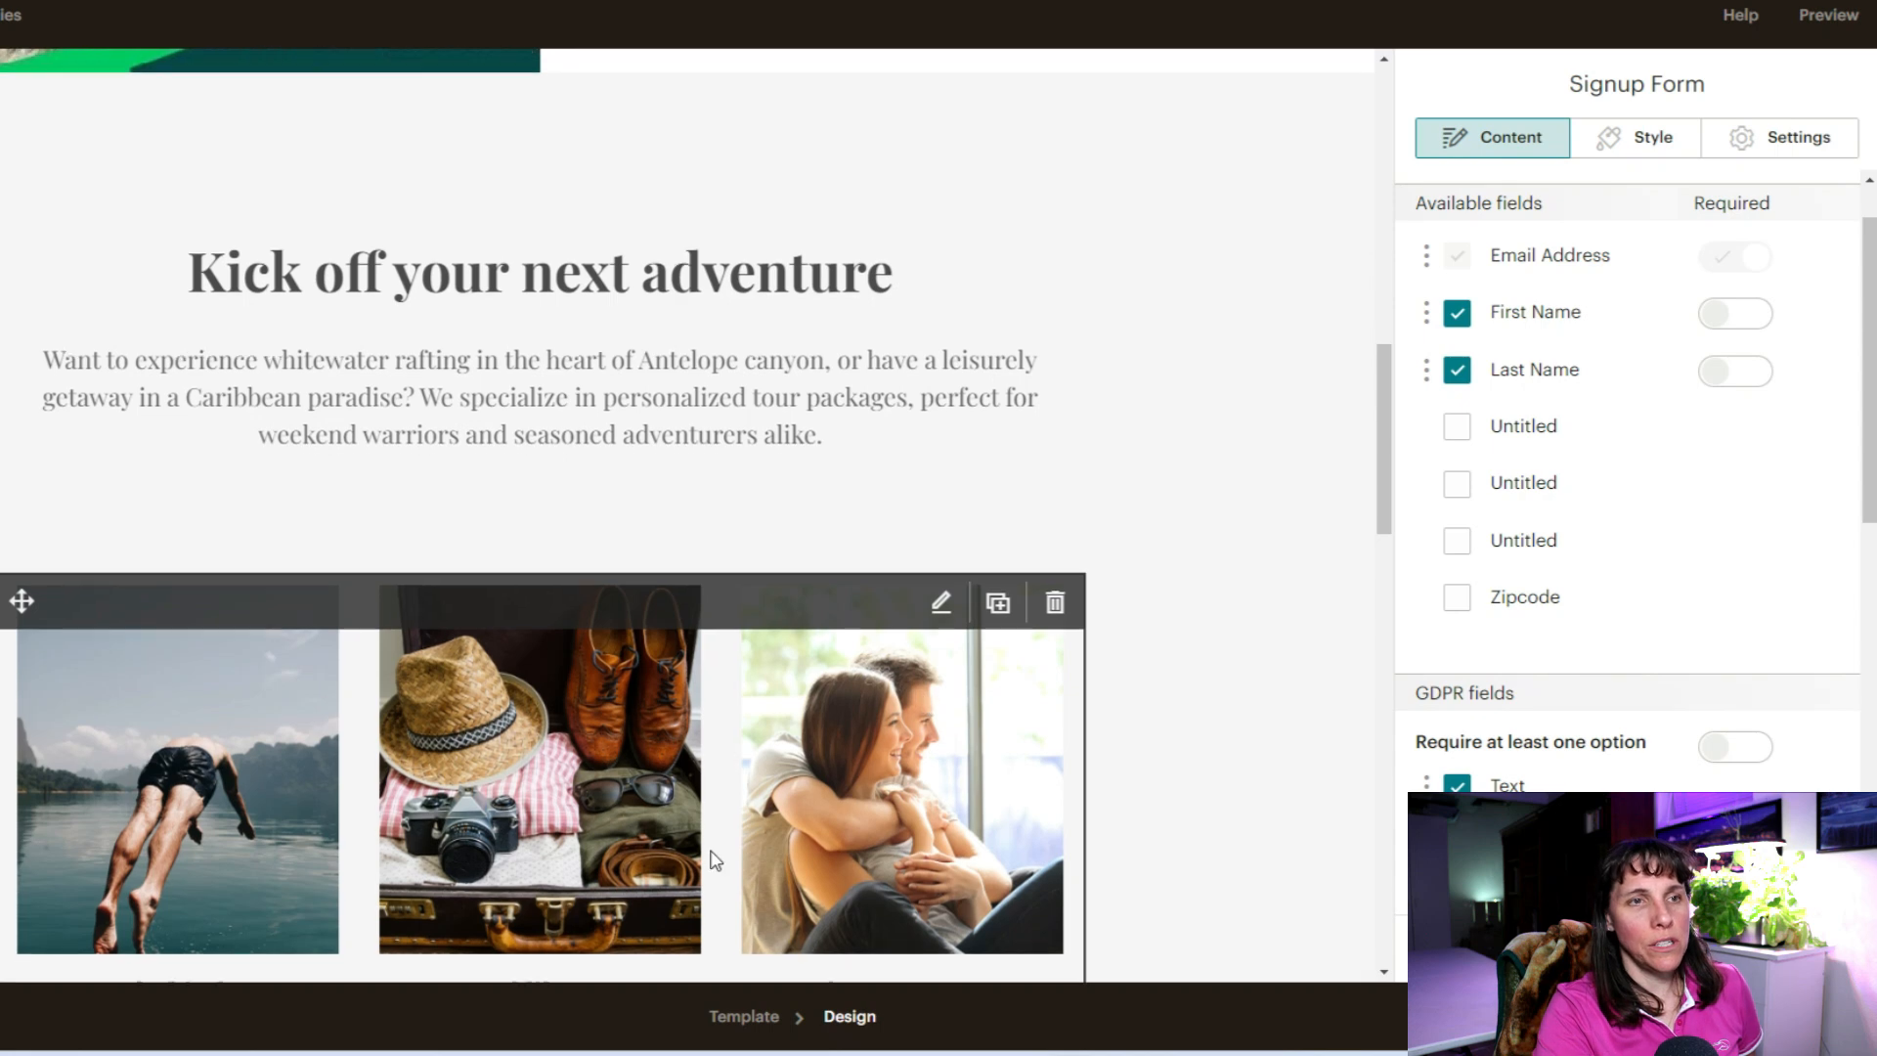
scroll(717, 861, down, 10)
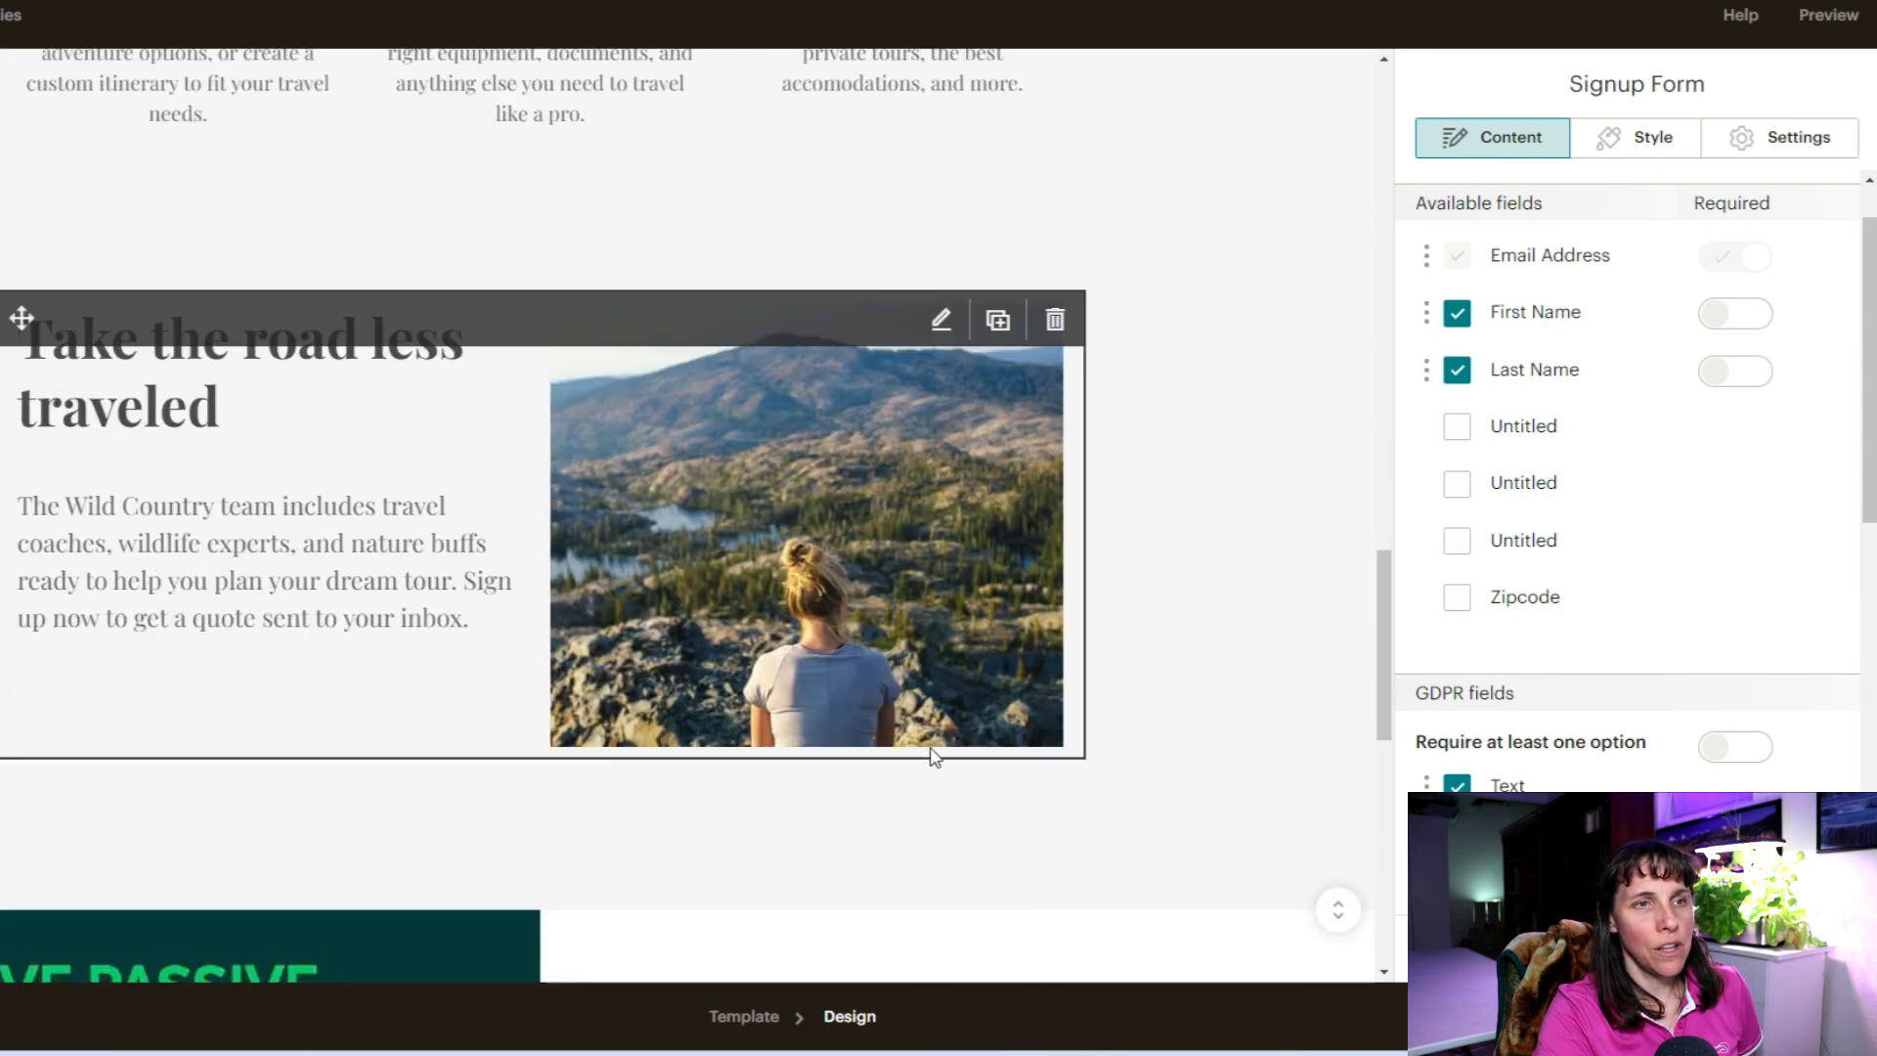
scroll(933, 755, down, 7)
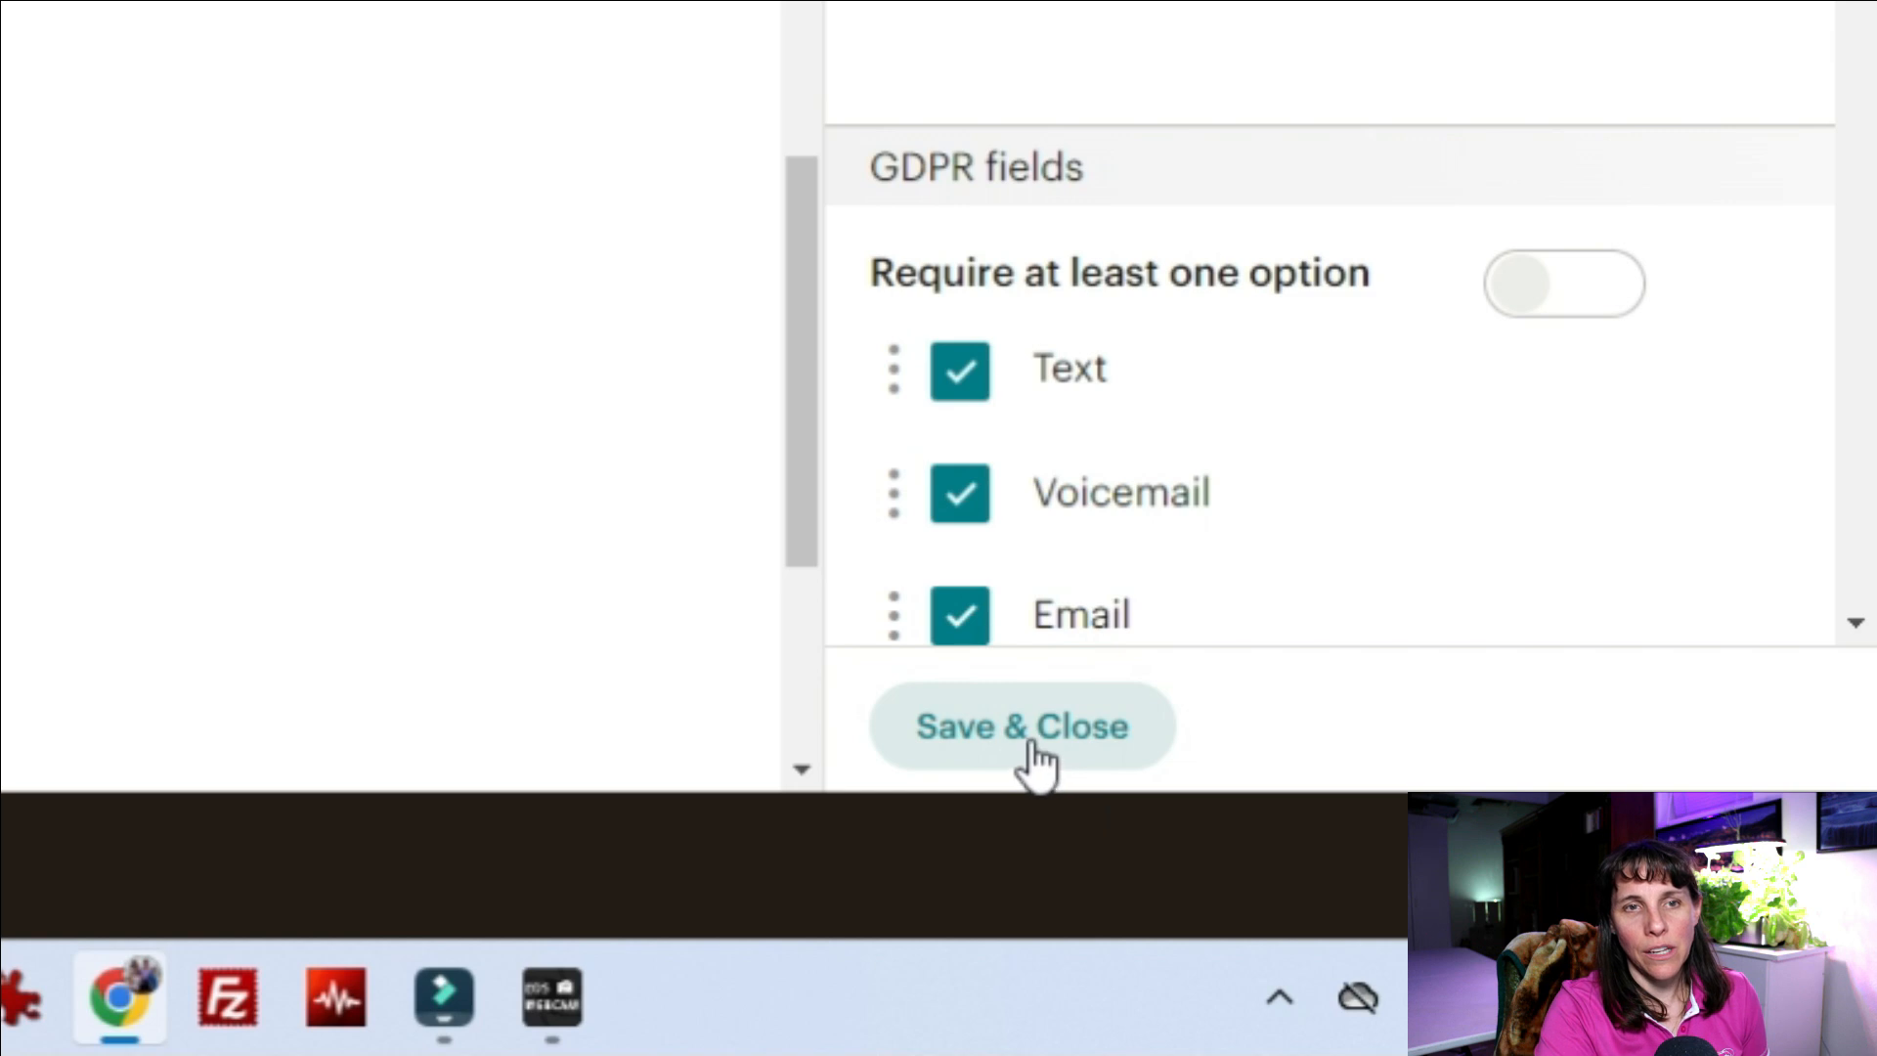
click(1027, 753)
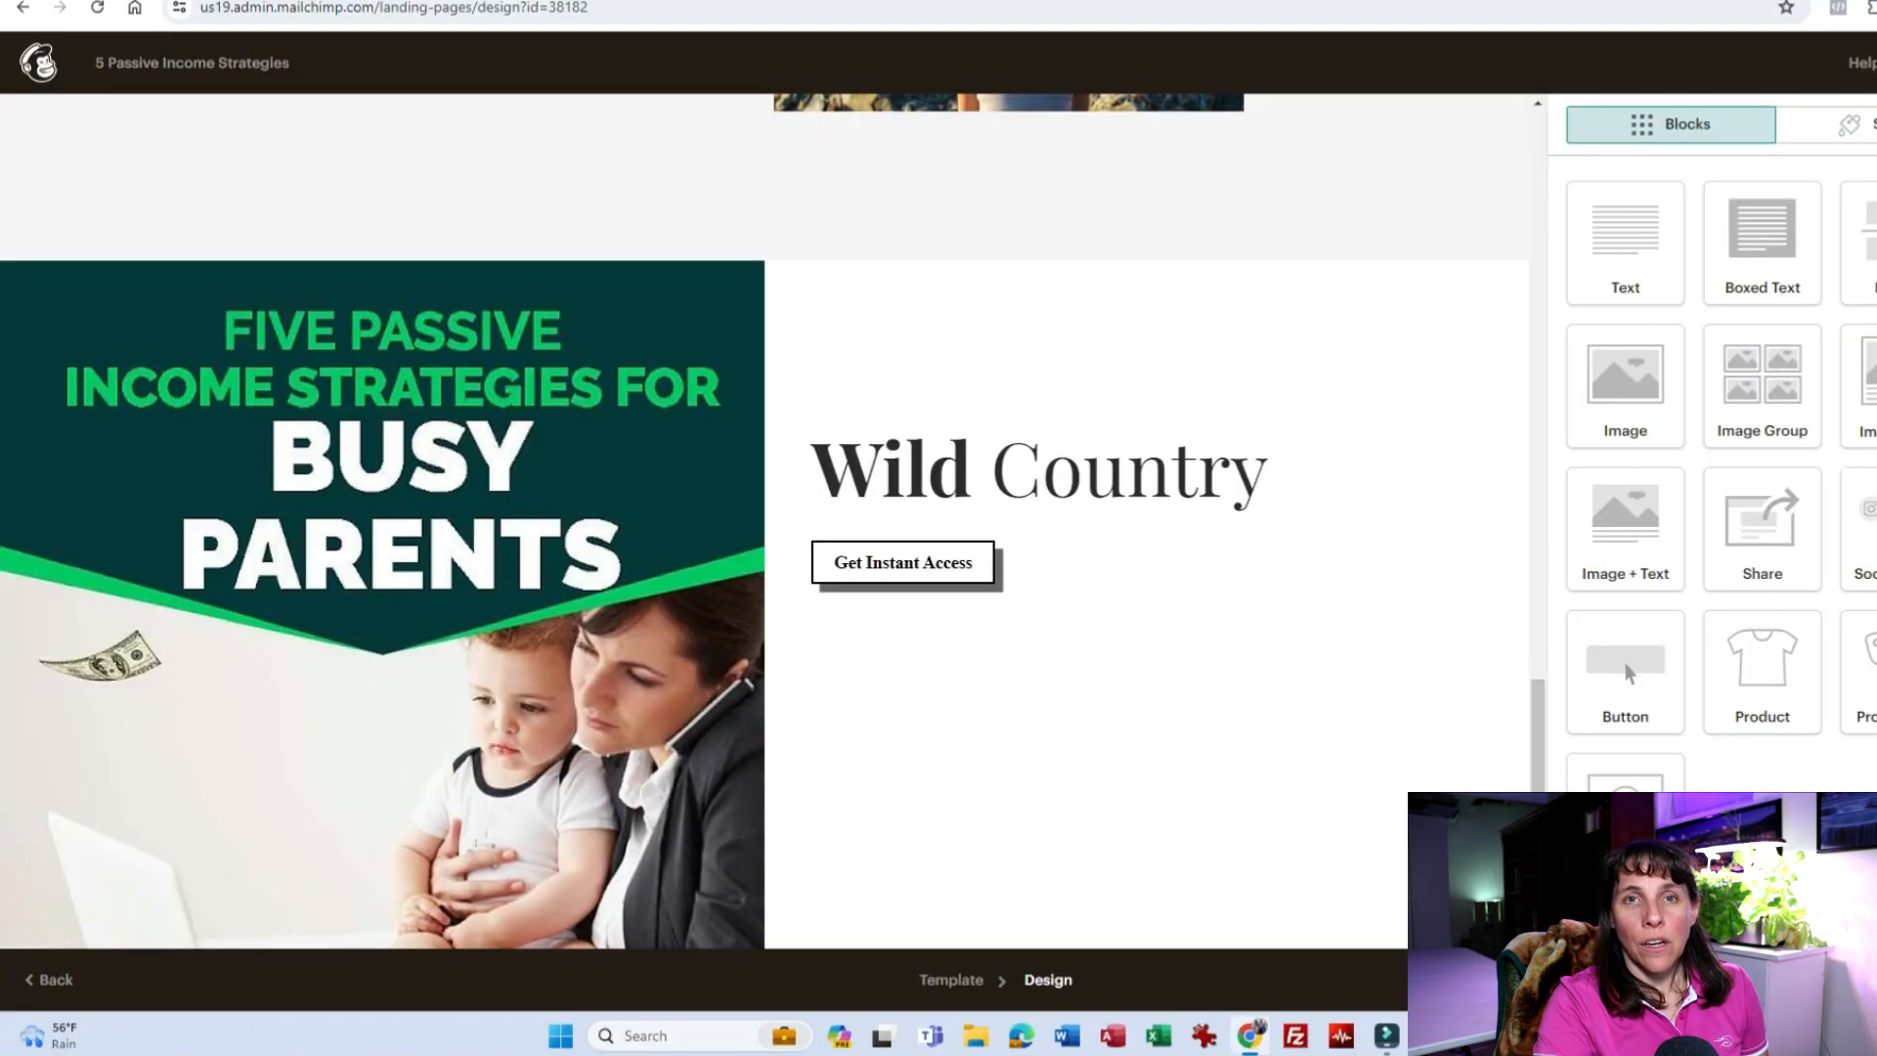